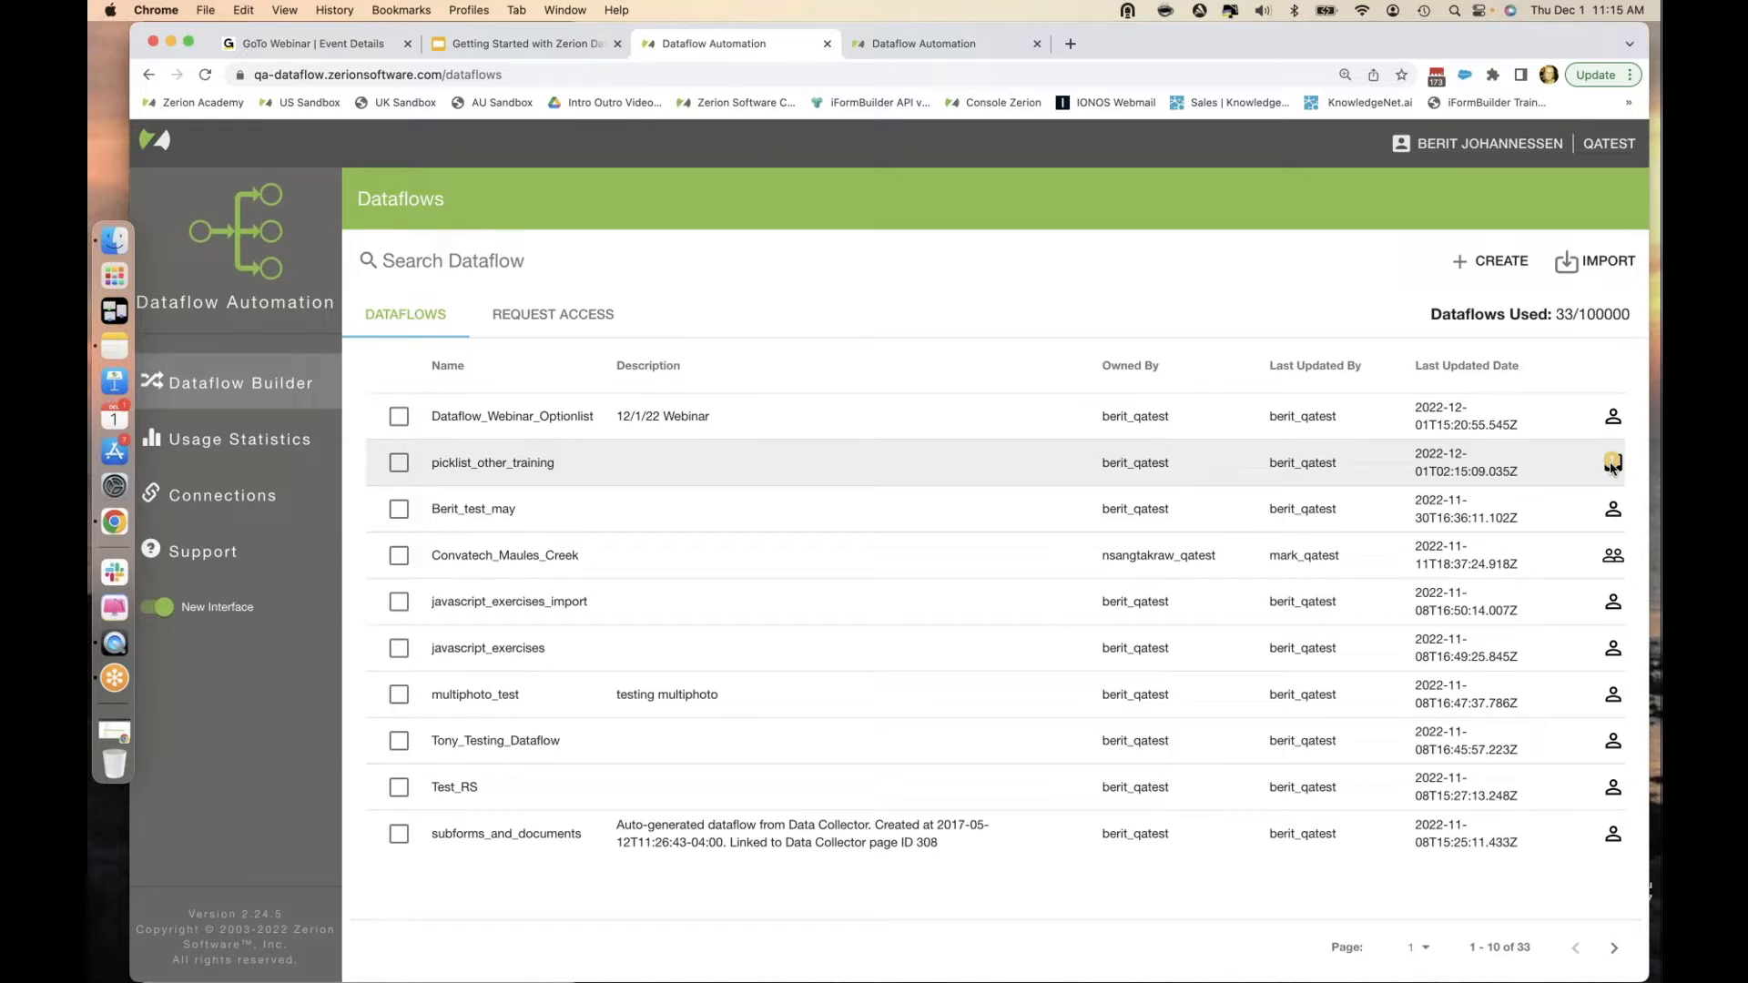
Review the pending access request for the picklist_other_training dataflow and return to the dataflow list.
{"action": "left_click", "coordinate": [1612, 464]}
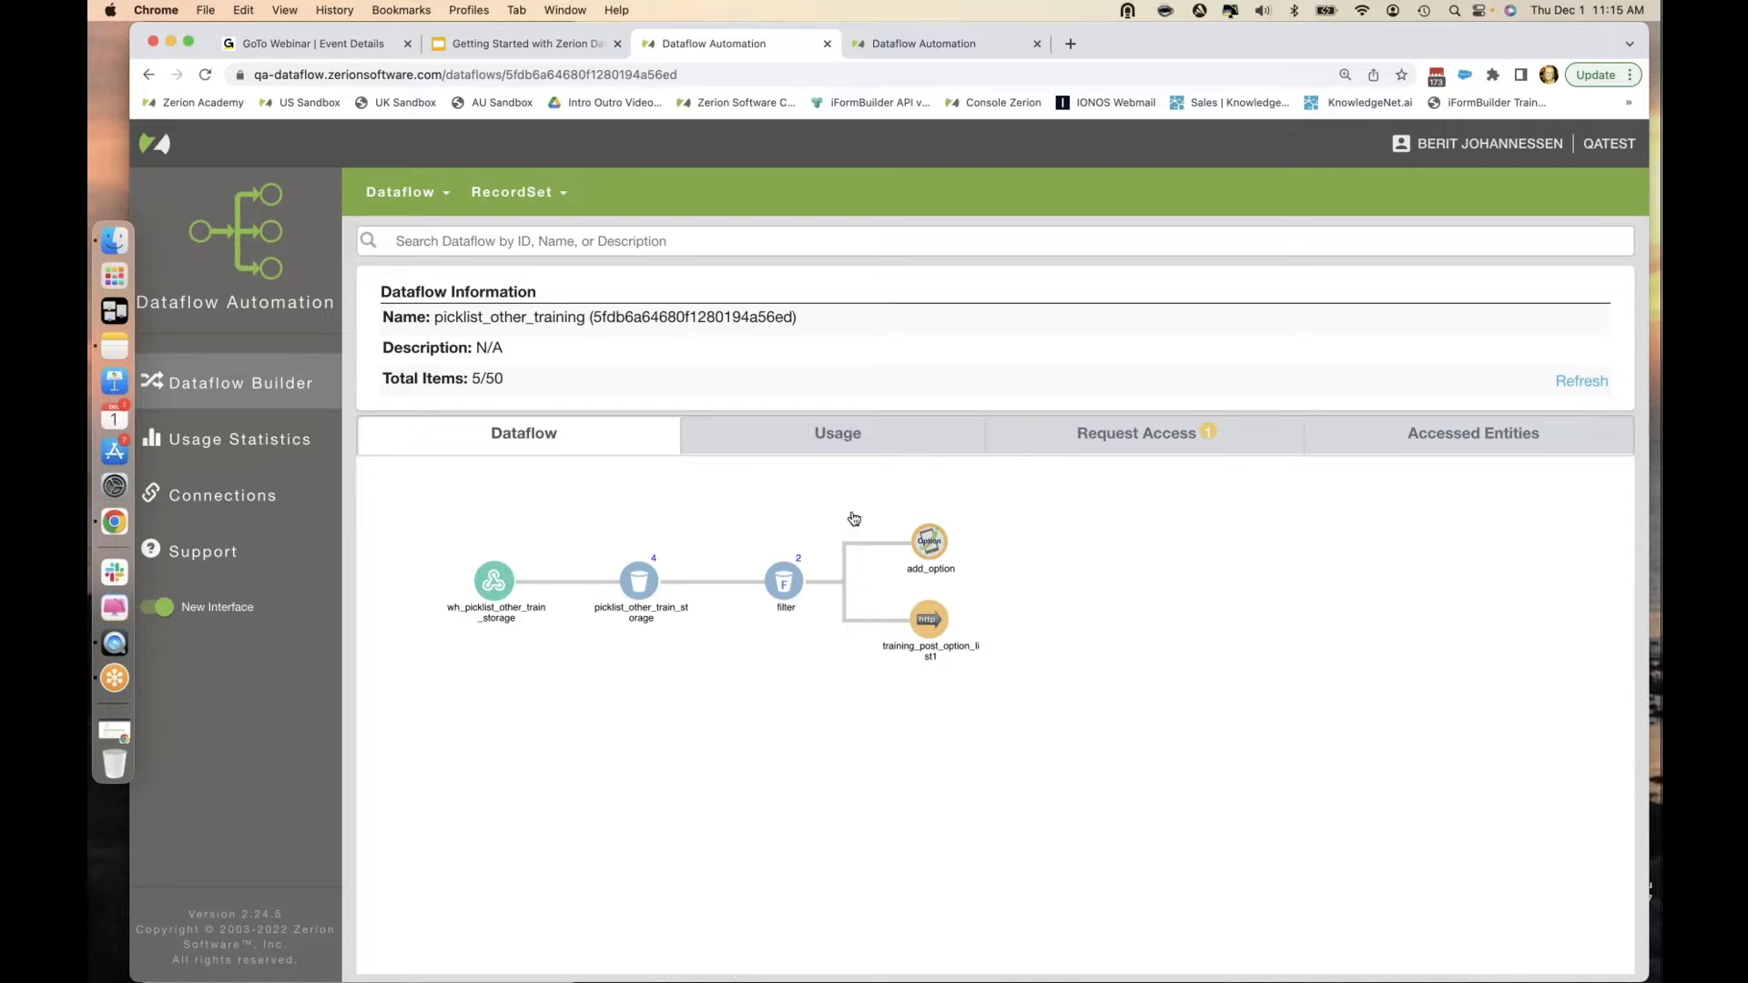
{"action": "left_click", "coordinate": [1098, 446]}
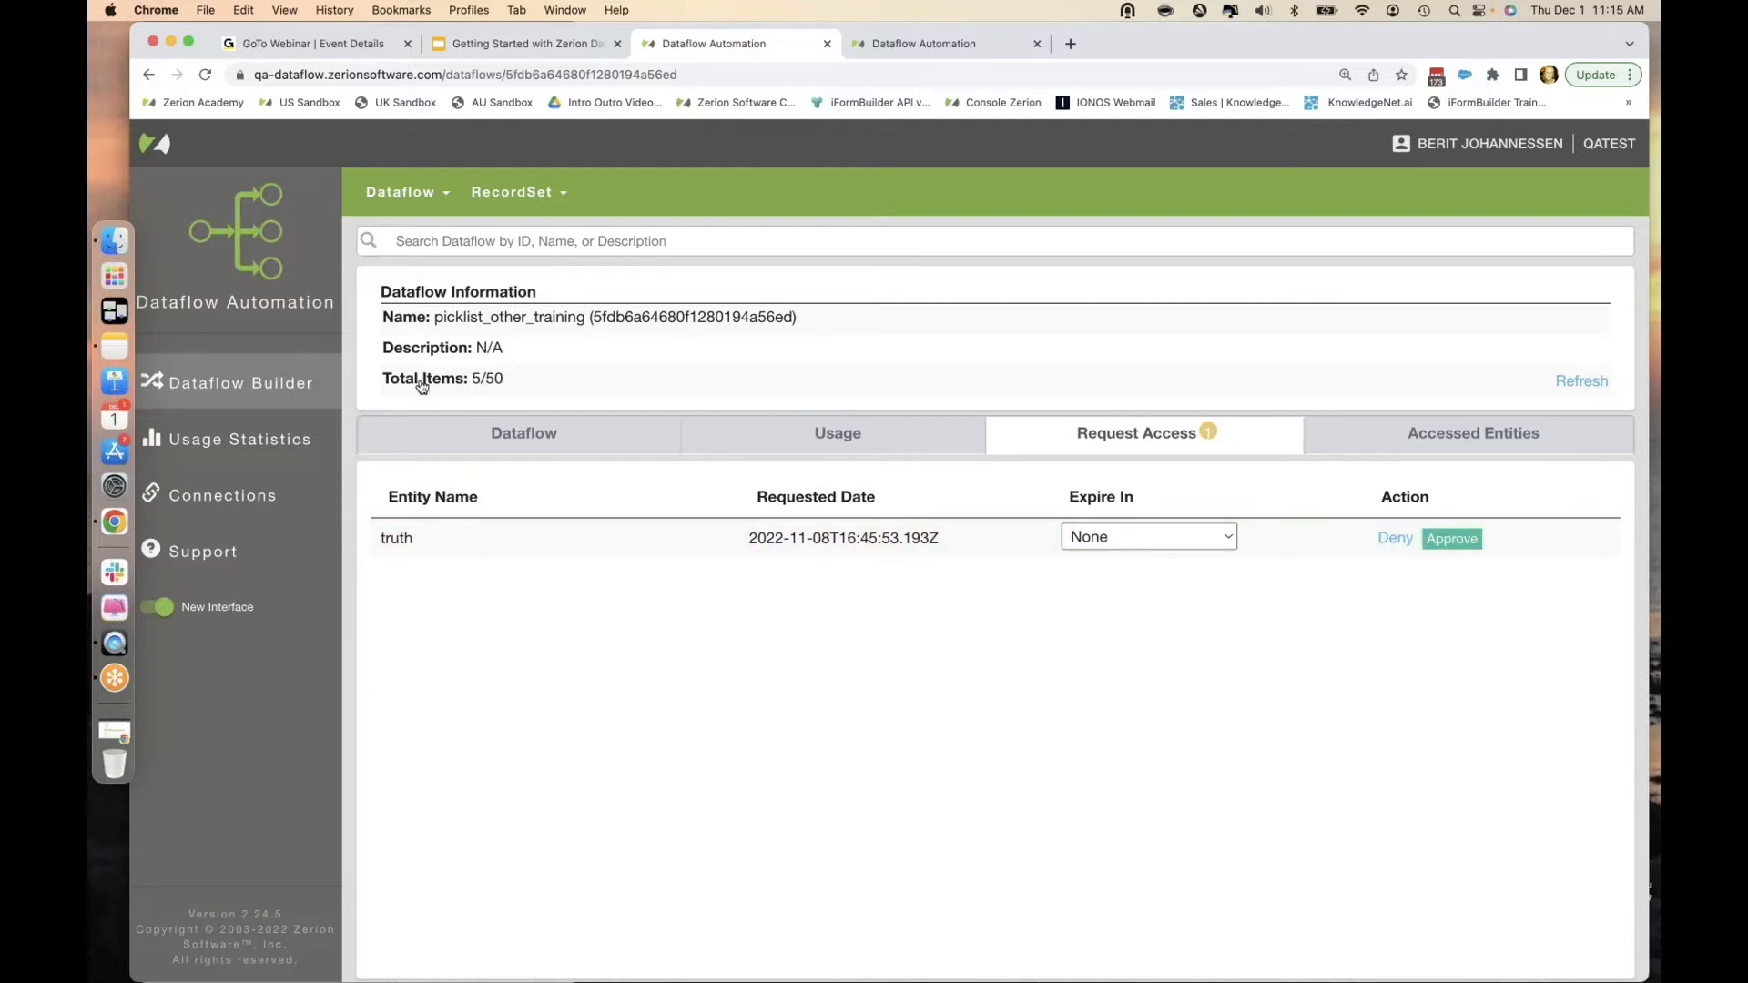
{"action": "left_click", "coordinate": [286, 384]}
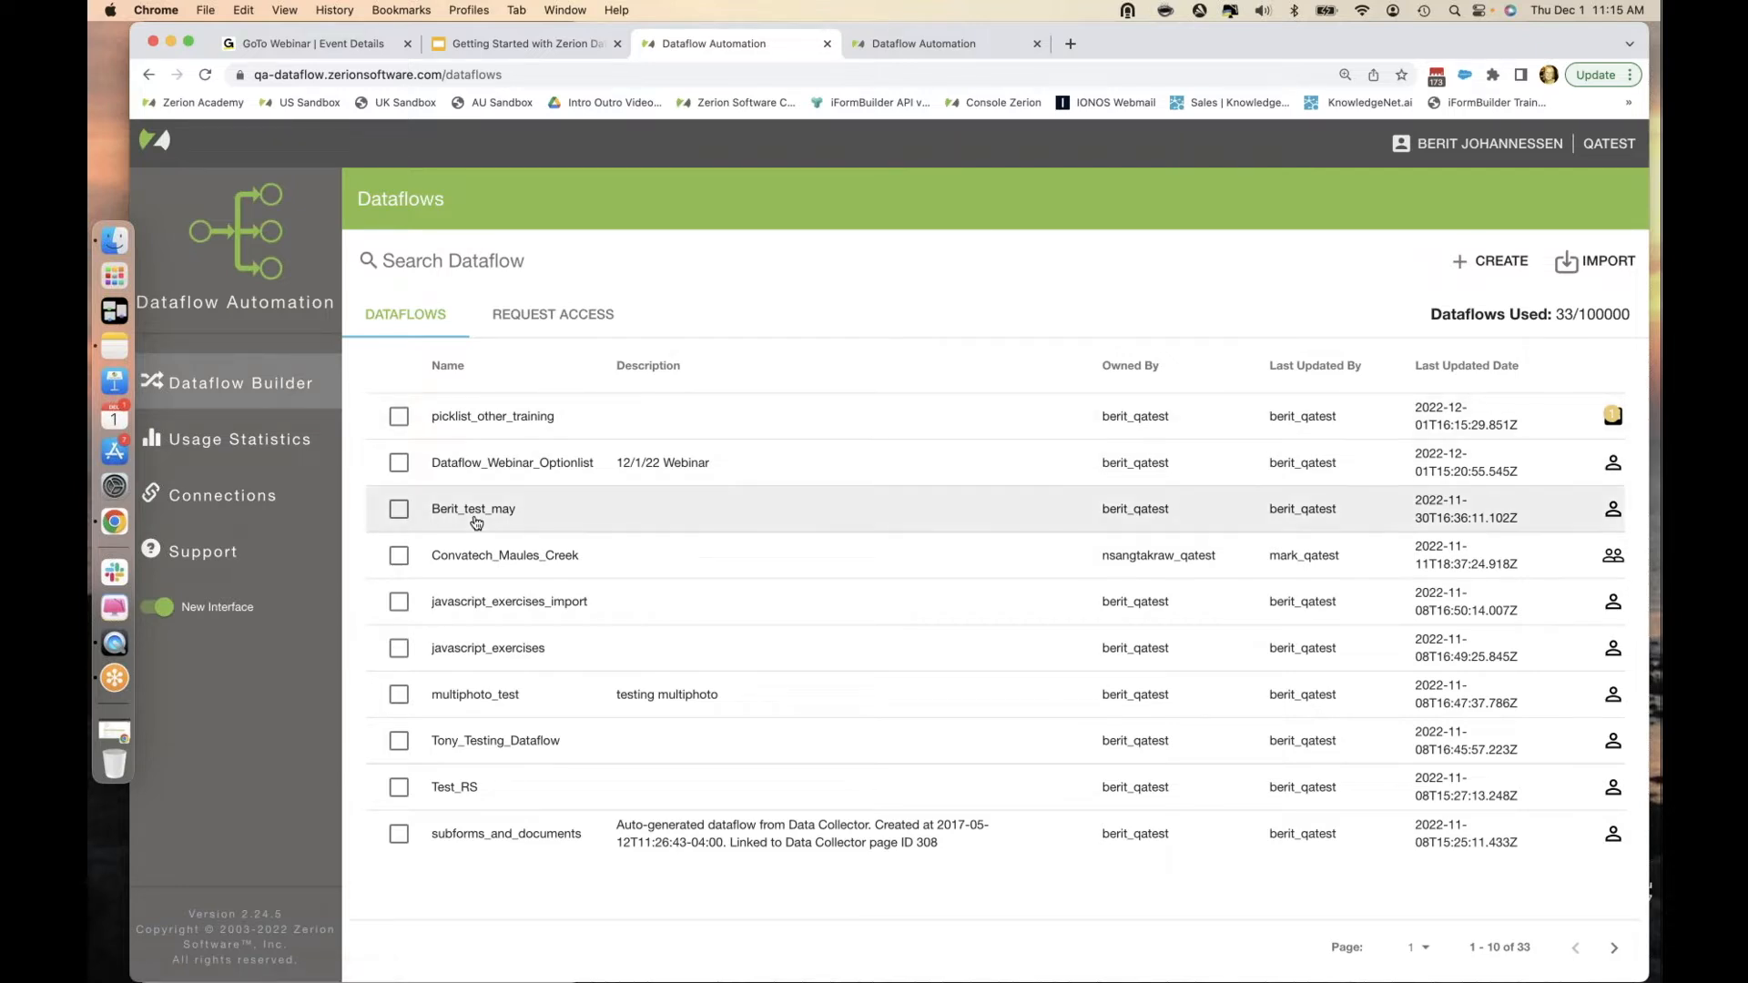
{"action": "scroll", "coordinate": [476, 524], "scroll_direction": "down", "scroll_amount": 1}
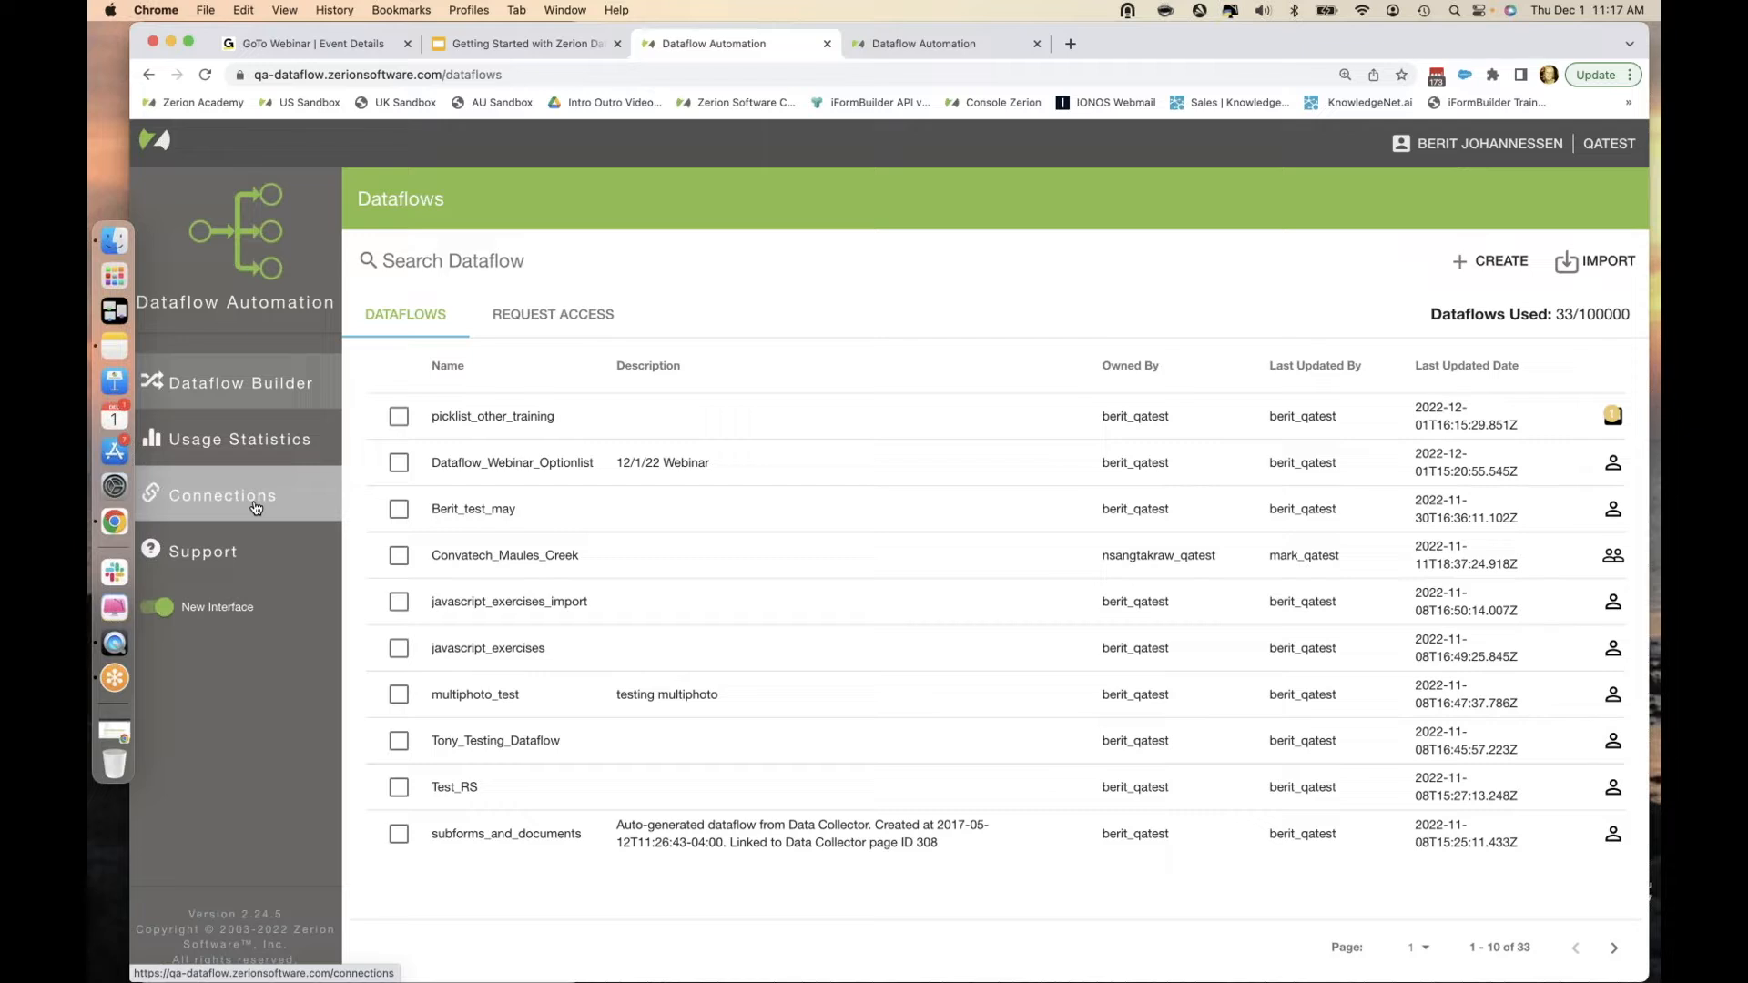
Open the connections list and examine the connection types available for filtering it.
{"action": "left_click", "coordinate": [251, 499]}
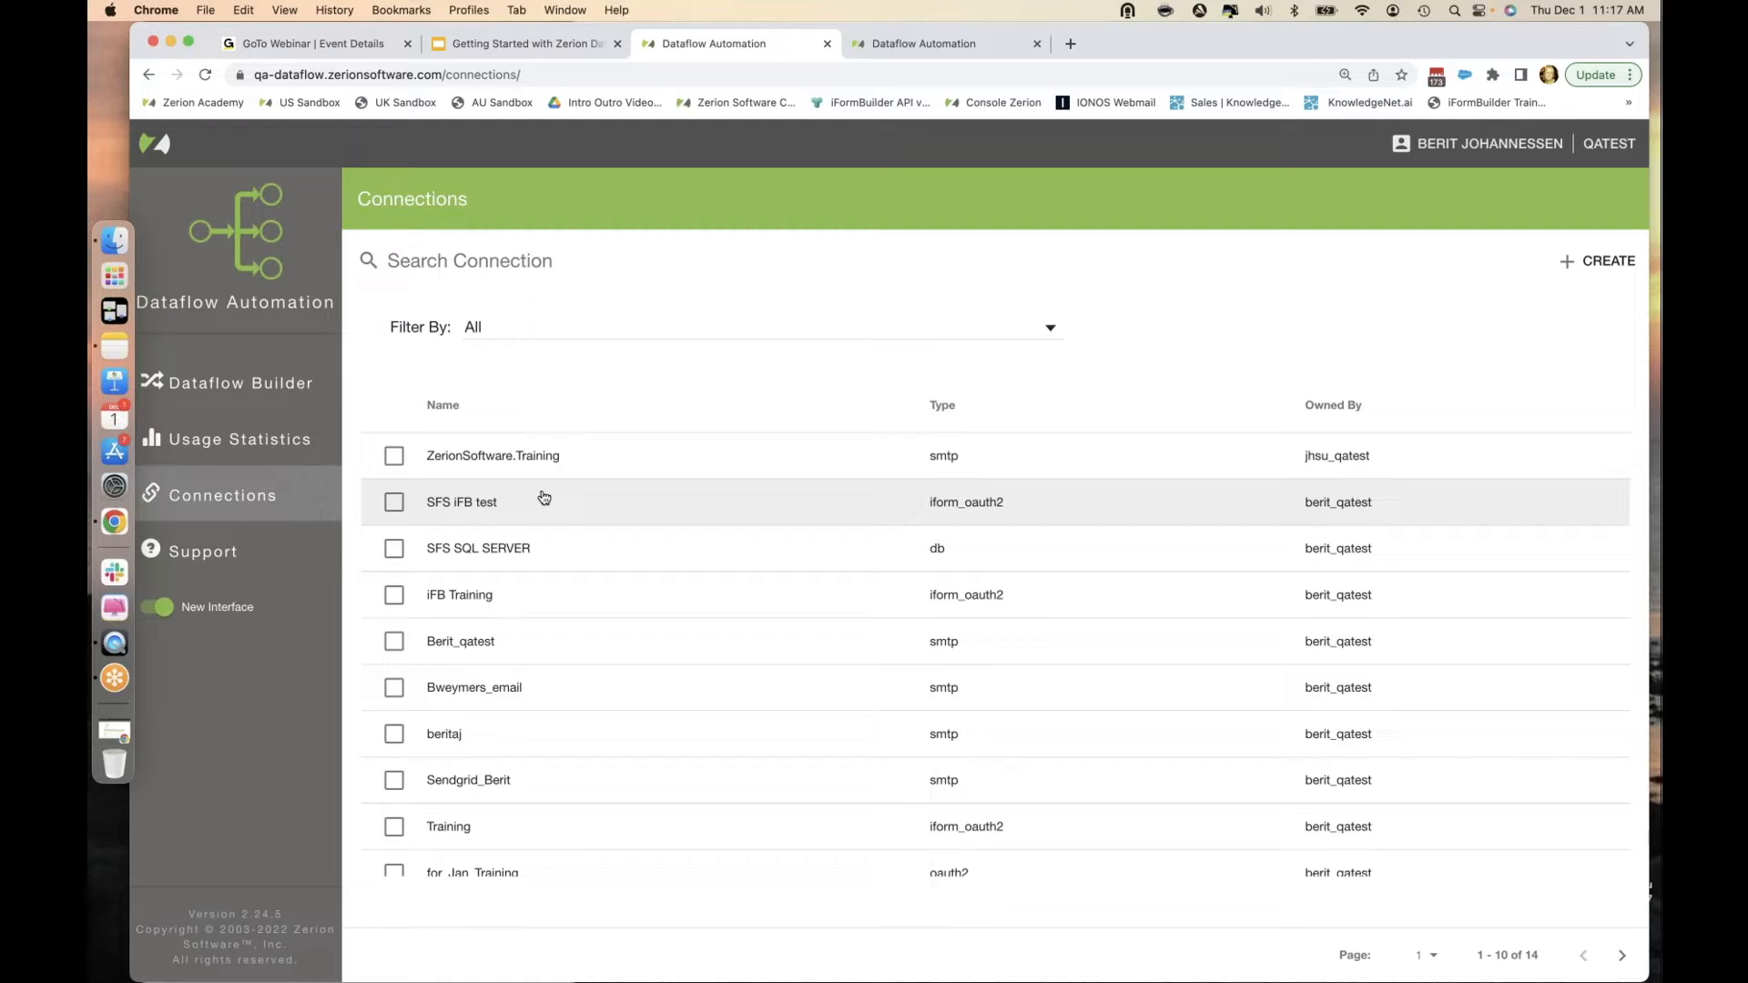
{"action": "left_click", "coordinate": [644, 327]}
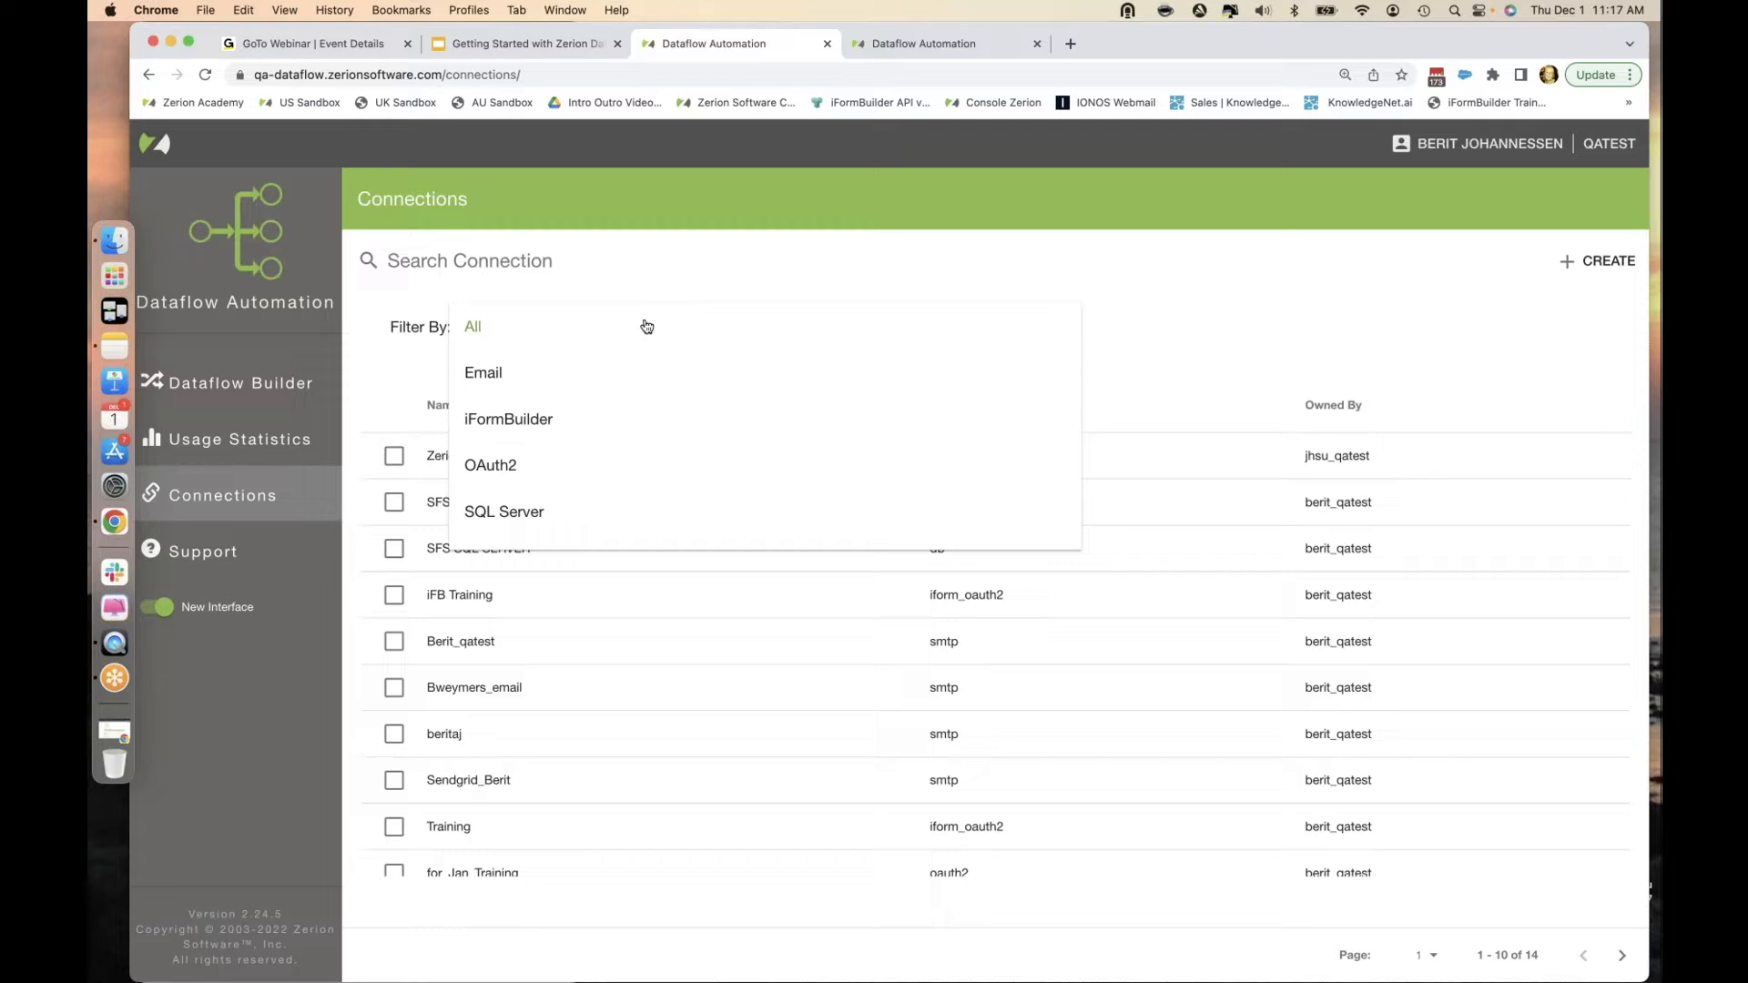
{"action": "scroll", "coordinate": [647, 327], "scroll_direction": "down", "scroll_amount": 3}
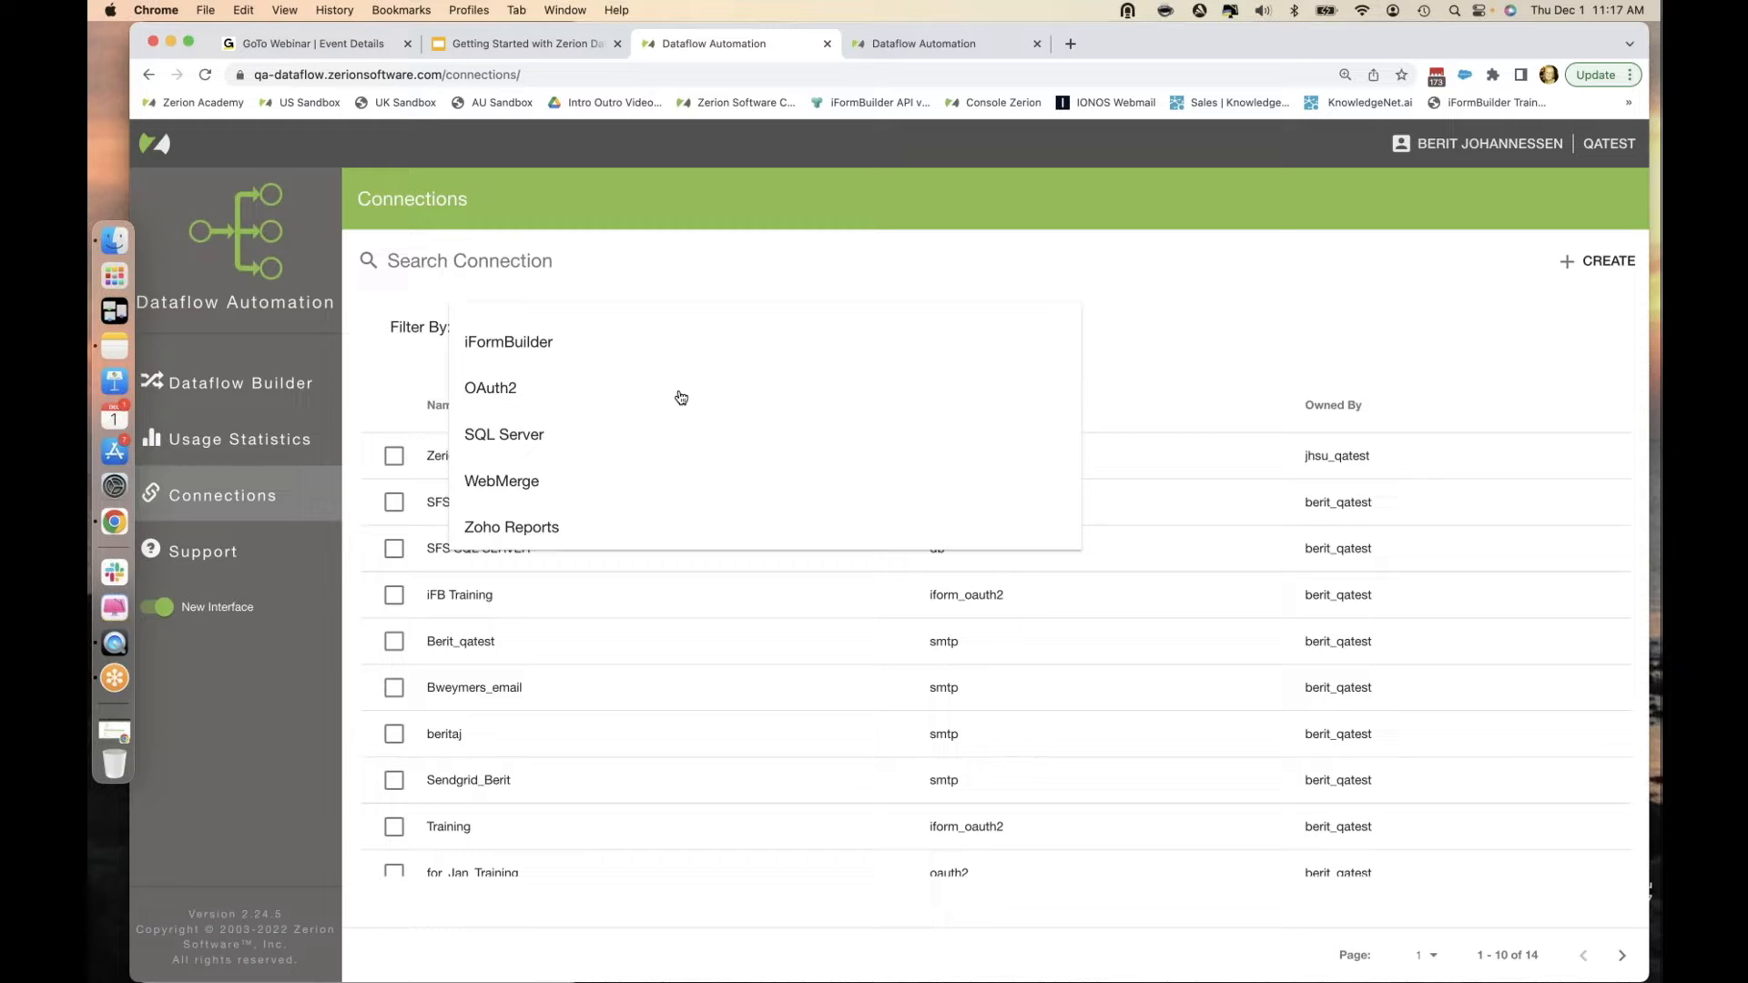
{"action": "left_click", "coordinate": [1484, 342]}
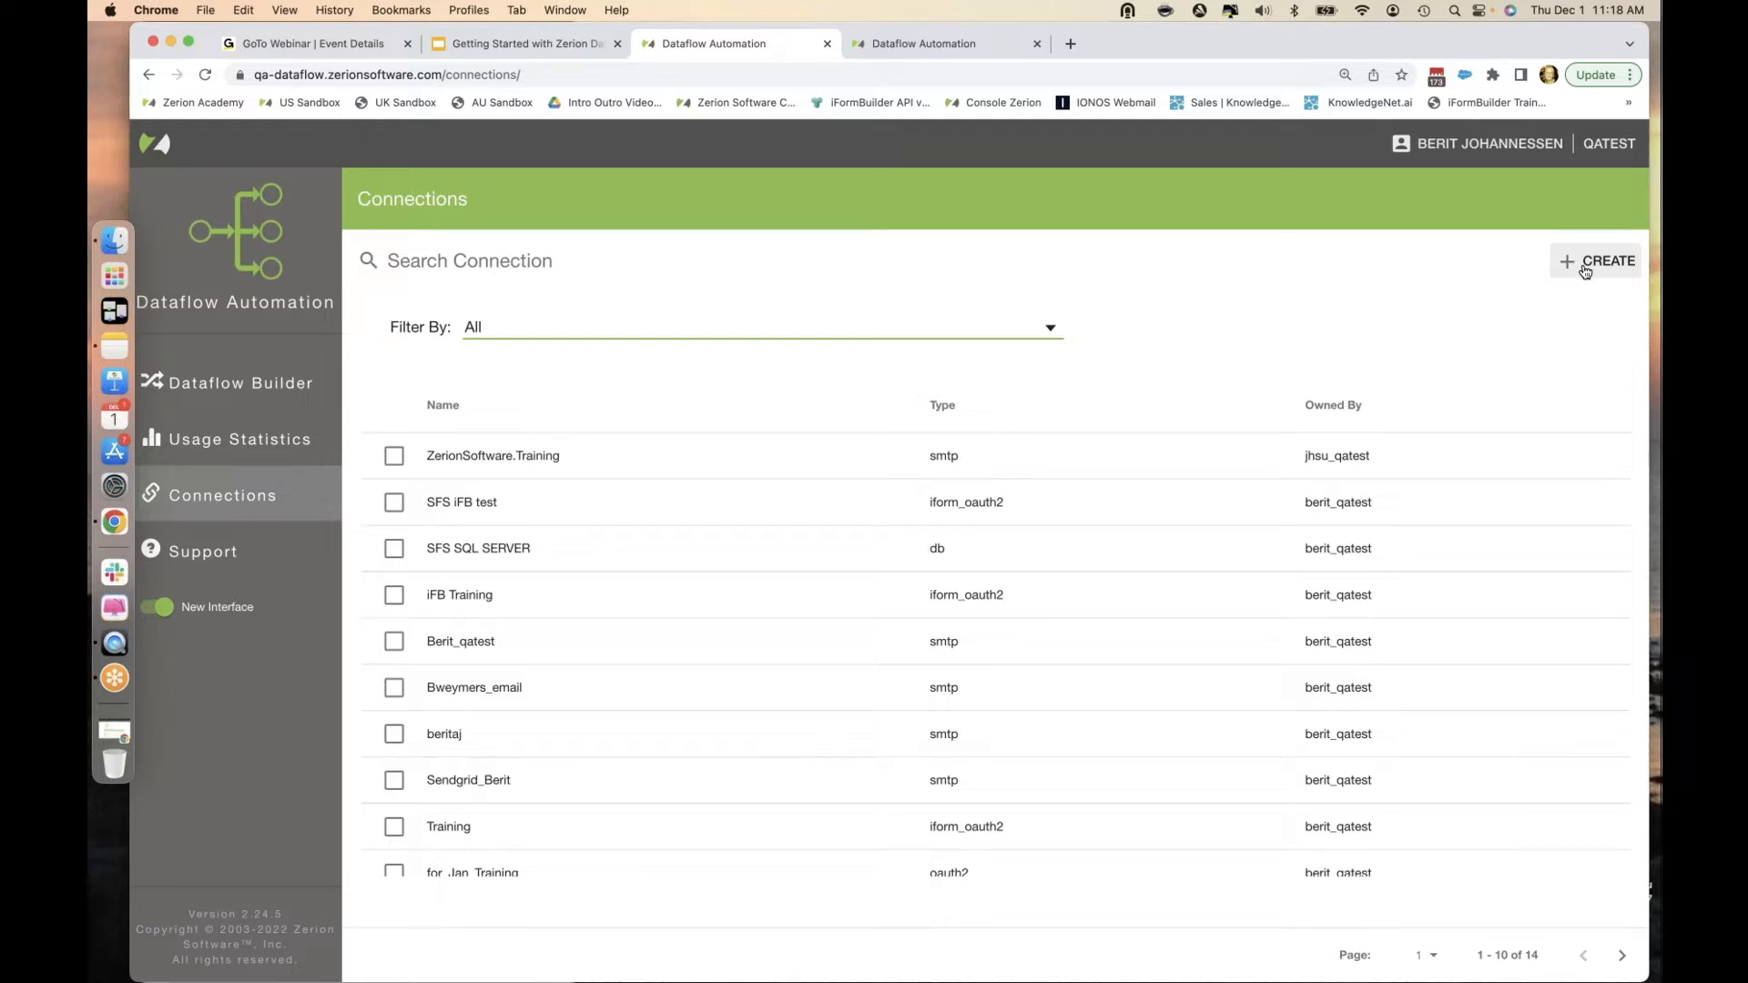
Start a new connection and name it Dataflow1_user_ifb.
{"action": "left_click", "coordinate": [1585, 264]}
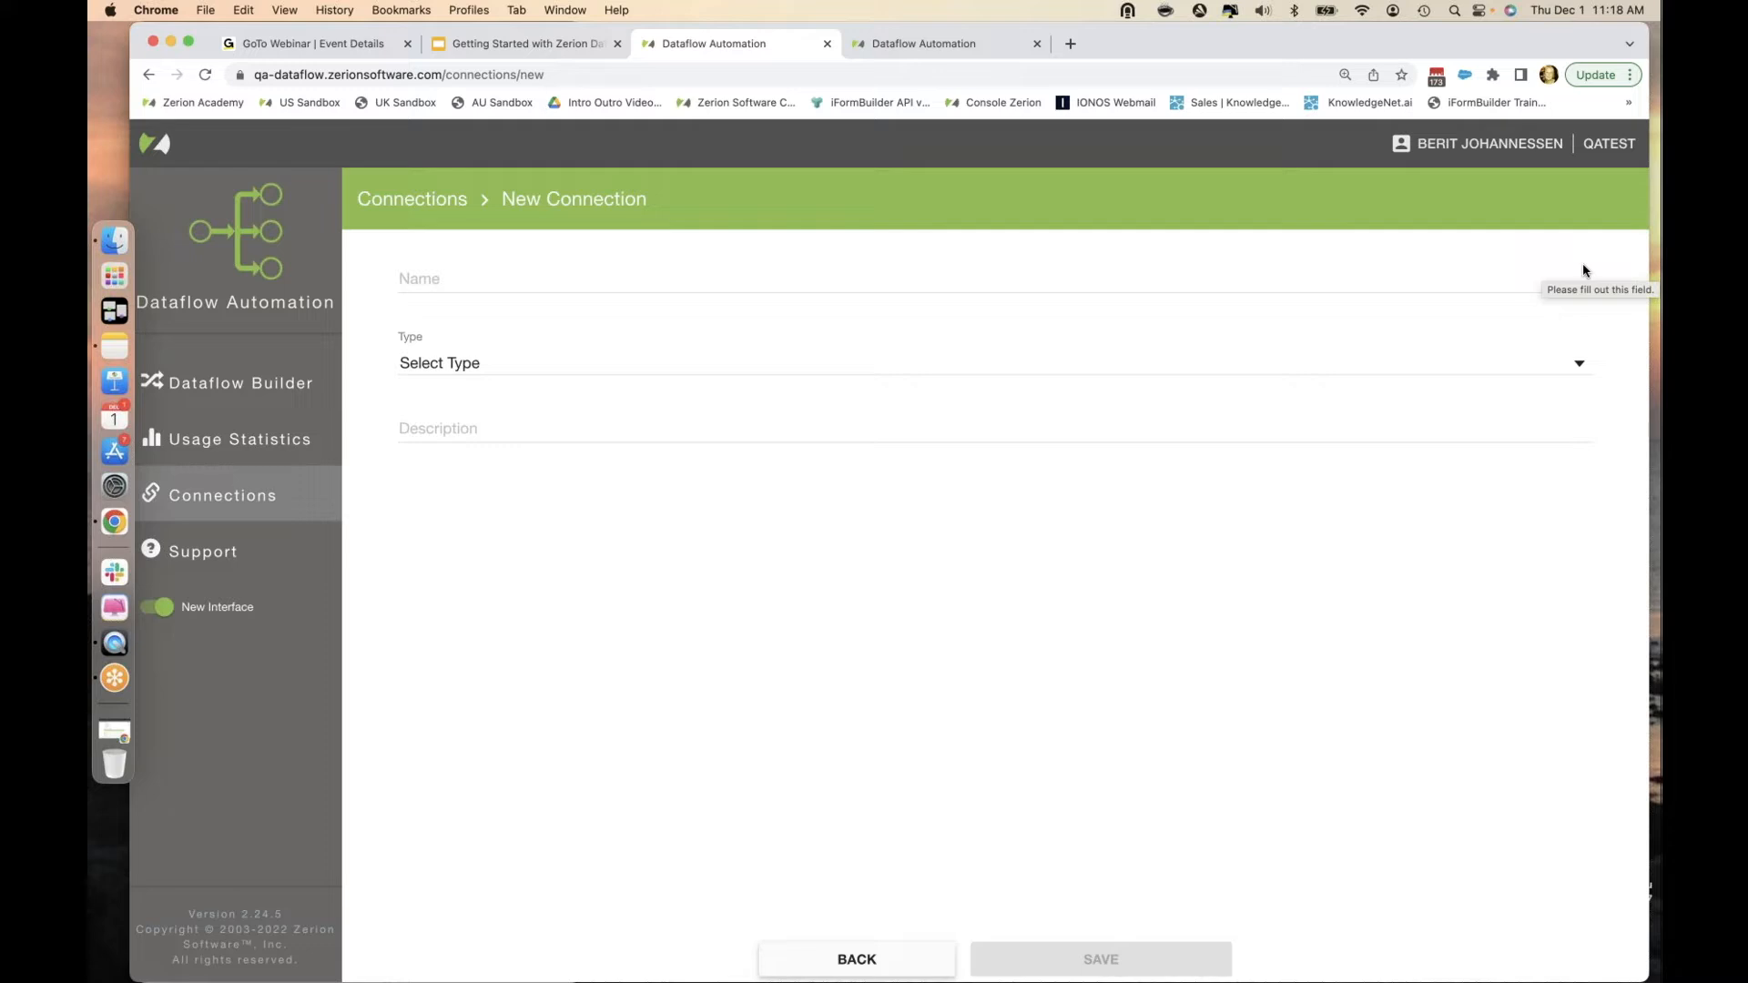
{"action": "left_click", "coordinate": [882, 280]}
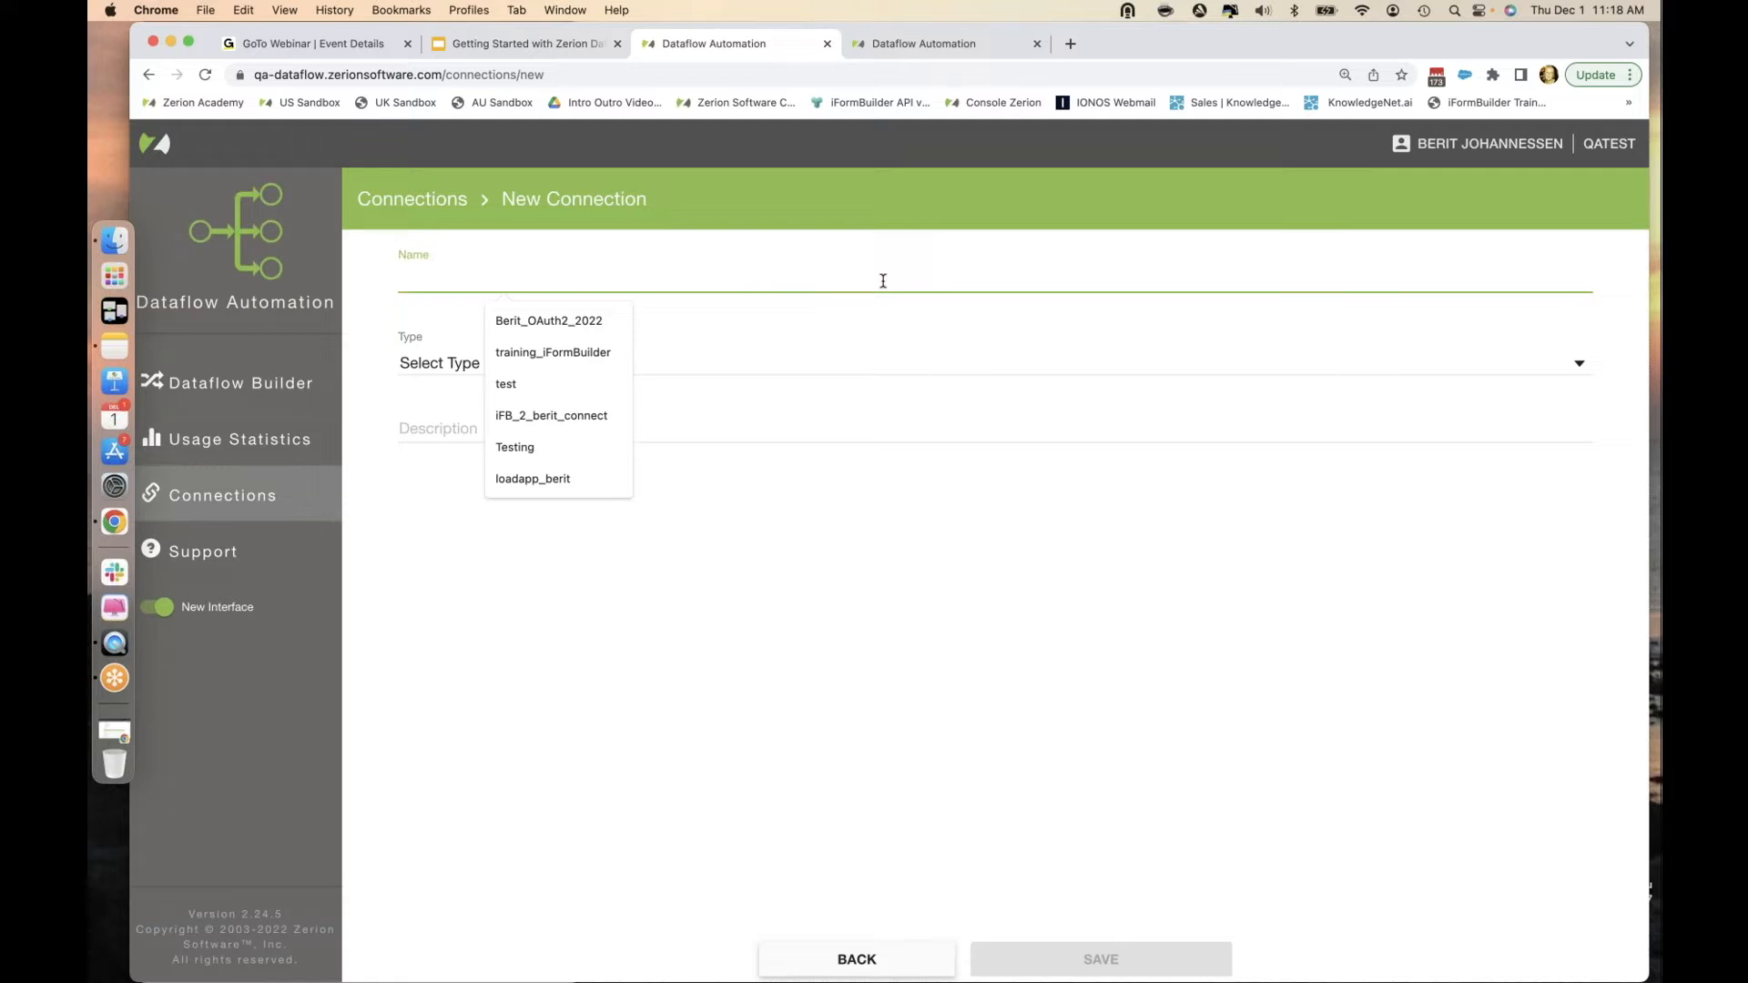
{"action": "type", "text": "Dataflow"}
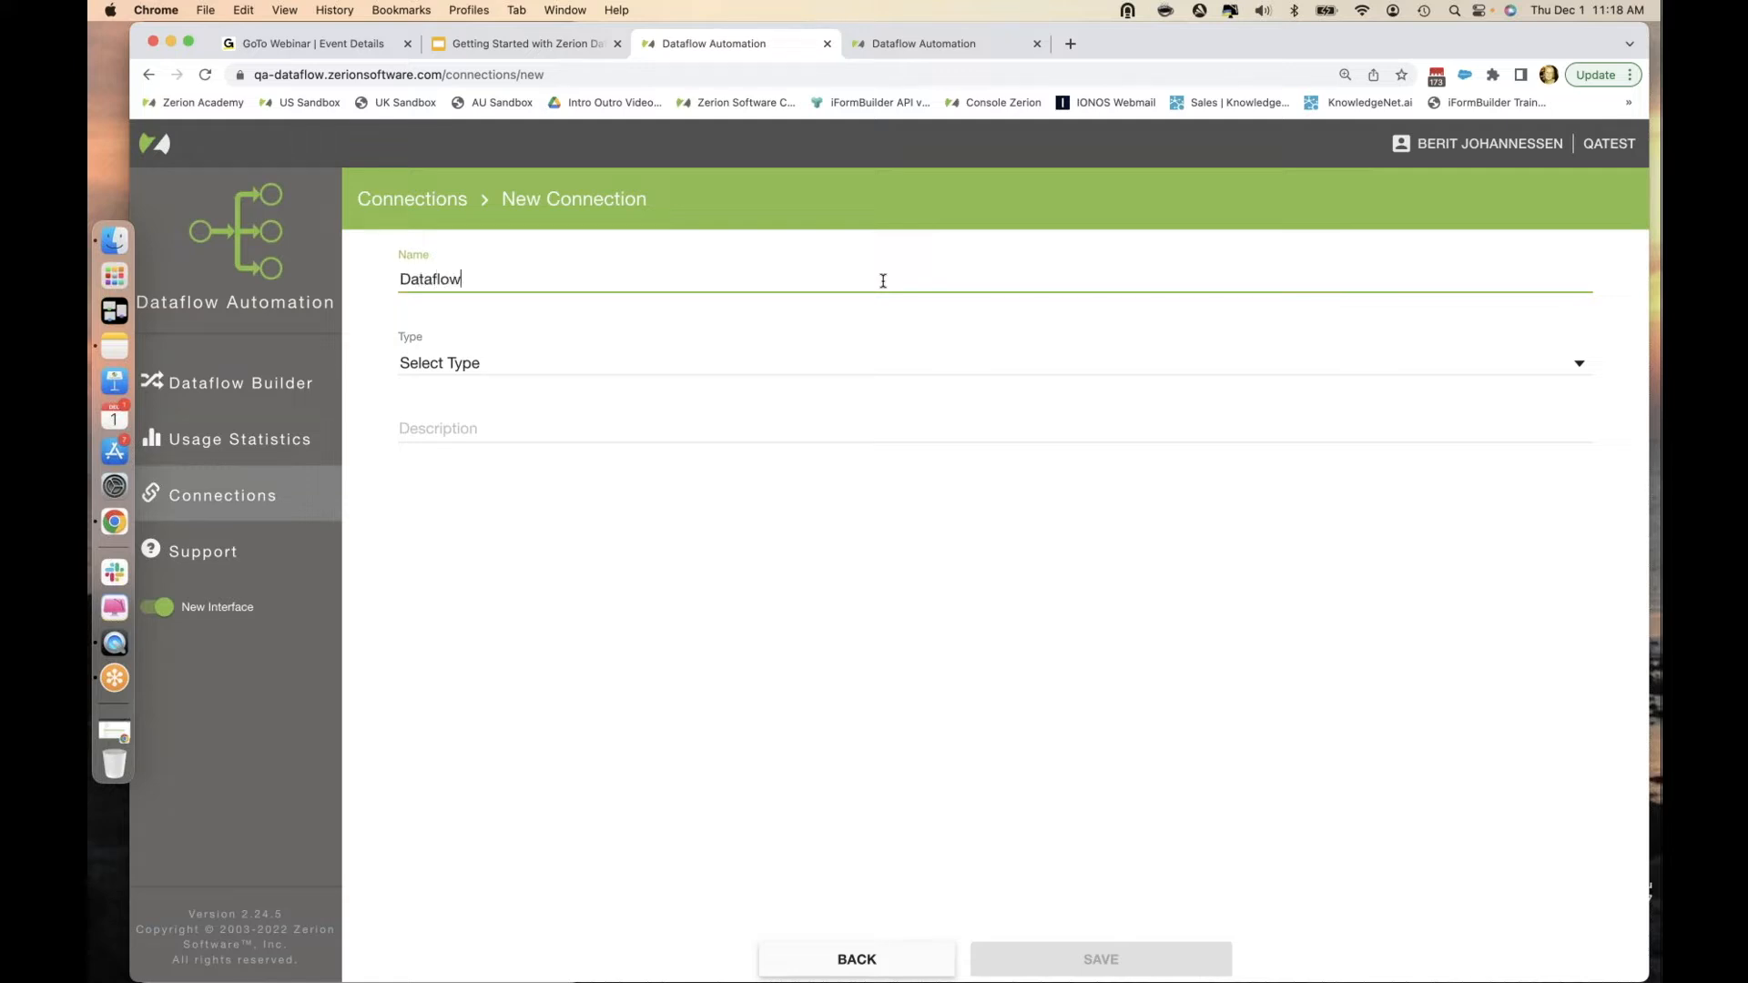
{"action": "type", "text": "1_user "}
{"action": "type", "text": "_iform"}
{"action": "type", "text": "buil"}
{"action": "key", "text": "BackSpace"}
{"action": "key", "text": "BackSpace"}
{"action": "key", "text": "BackSpace"}
{"action": "key", "text": "BackSpace"}
{"action": "key", "text": "BackSpace"}
{"action": "key", "text": "BackSpace"}
{"action": "key", "text": "BackSpace"}
{"action": "type", "text": "b"}
{"action": "left_click_drag", "start_coordinate": [471, 278], "coordinate": [395, 289]}
Set the new connection's type to iFormBuilder and its description to "Dataflow 1 user".
{"action": "left_click", "coordinate": [487, 374]}
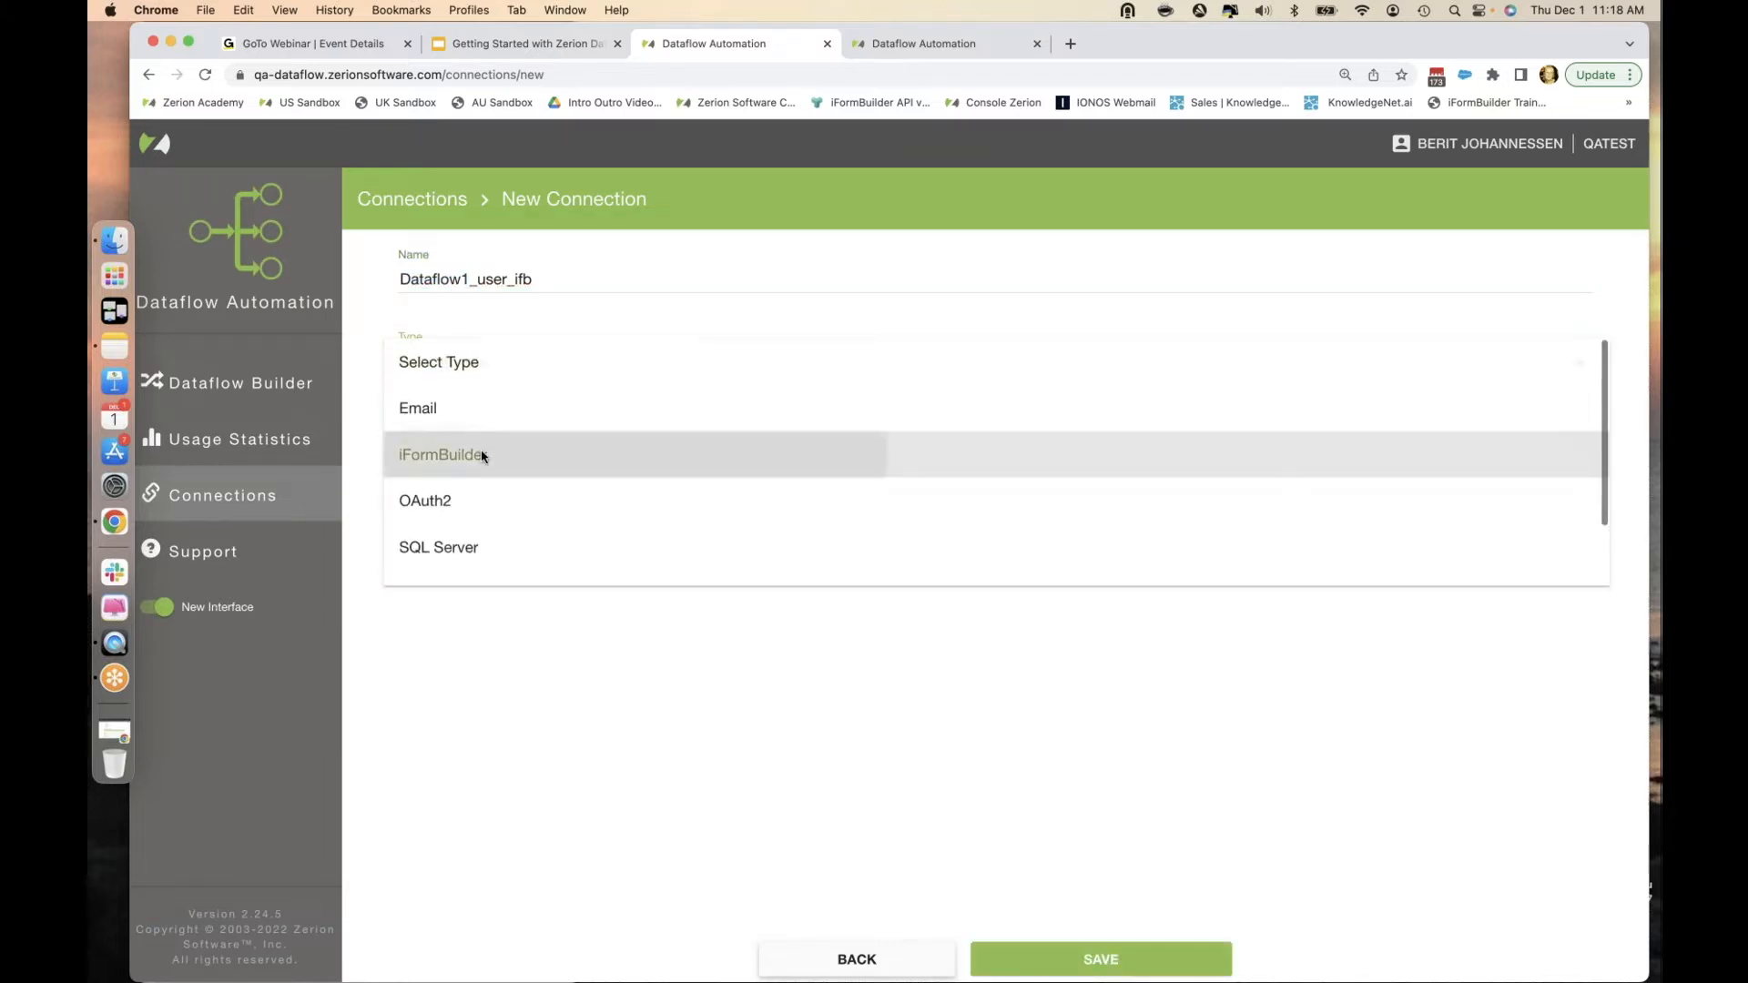
{"action": "left_click", "coordinate": [482, 457]}
{"action": "left_click", "coordinate": [466, 436]}
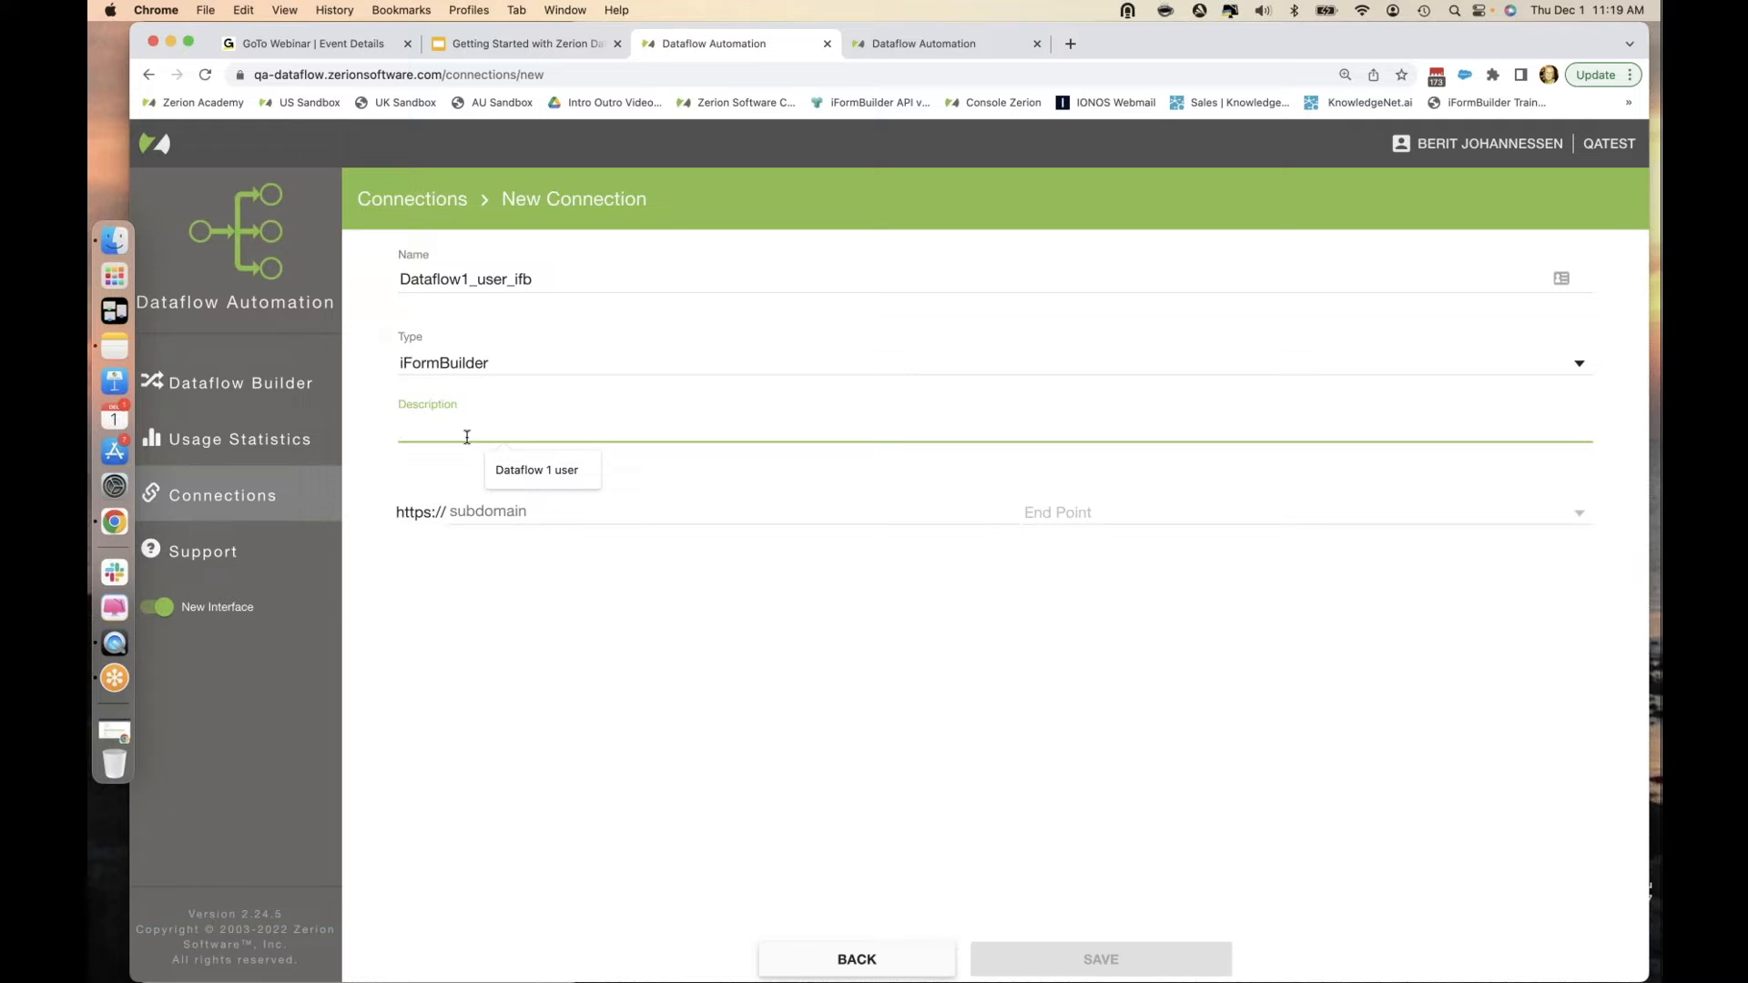
{"action": "type", "text": "Dataflow 1 user"}
Set the connection's subdomain to training with the .iformbuilder.com endpoint, and save the connection.
{"action": "left_click", "coordinate": [521, 513]}
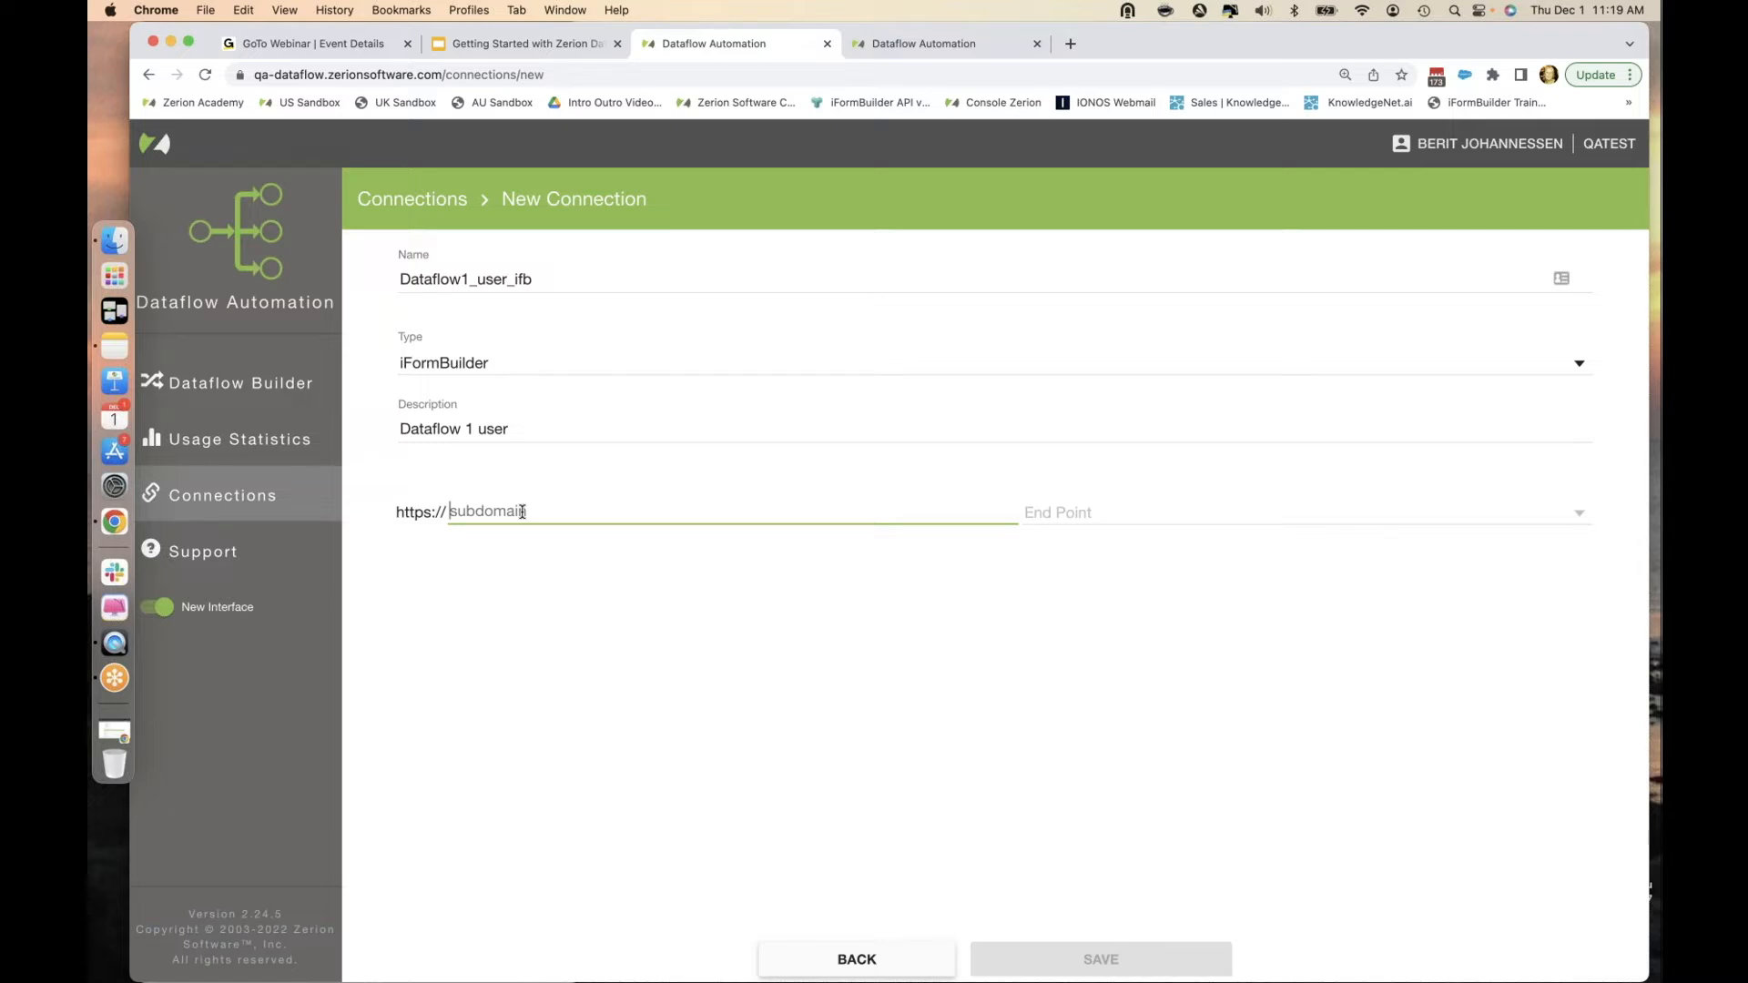
{"action": "type", "text": "training"}
{"action": "left_click", "coordinate": [1084, 511]}
{"action": "left_click", "coordinate": [1090, 558]}
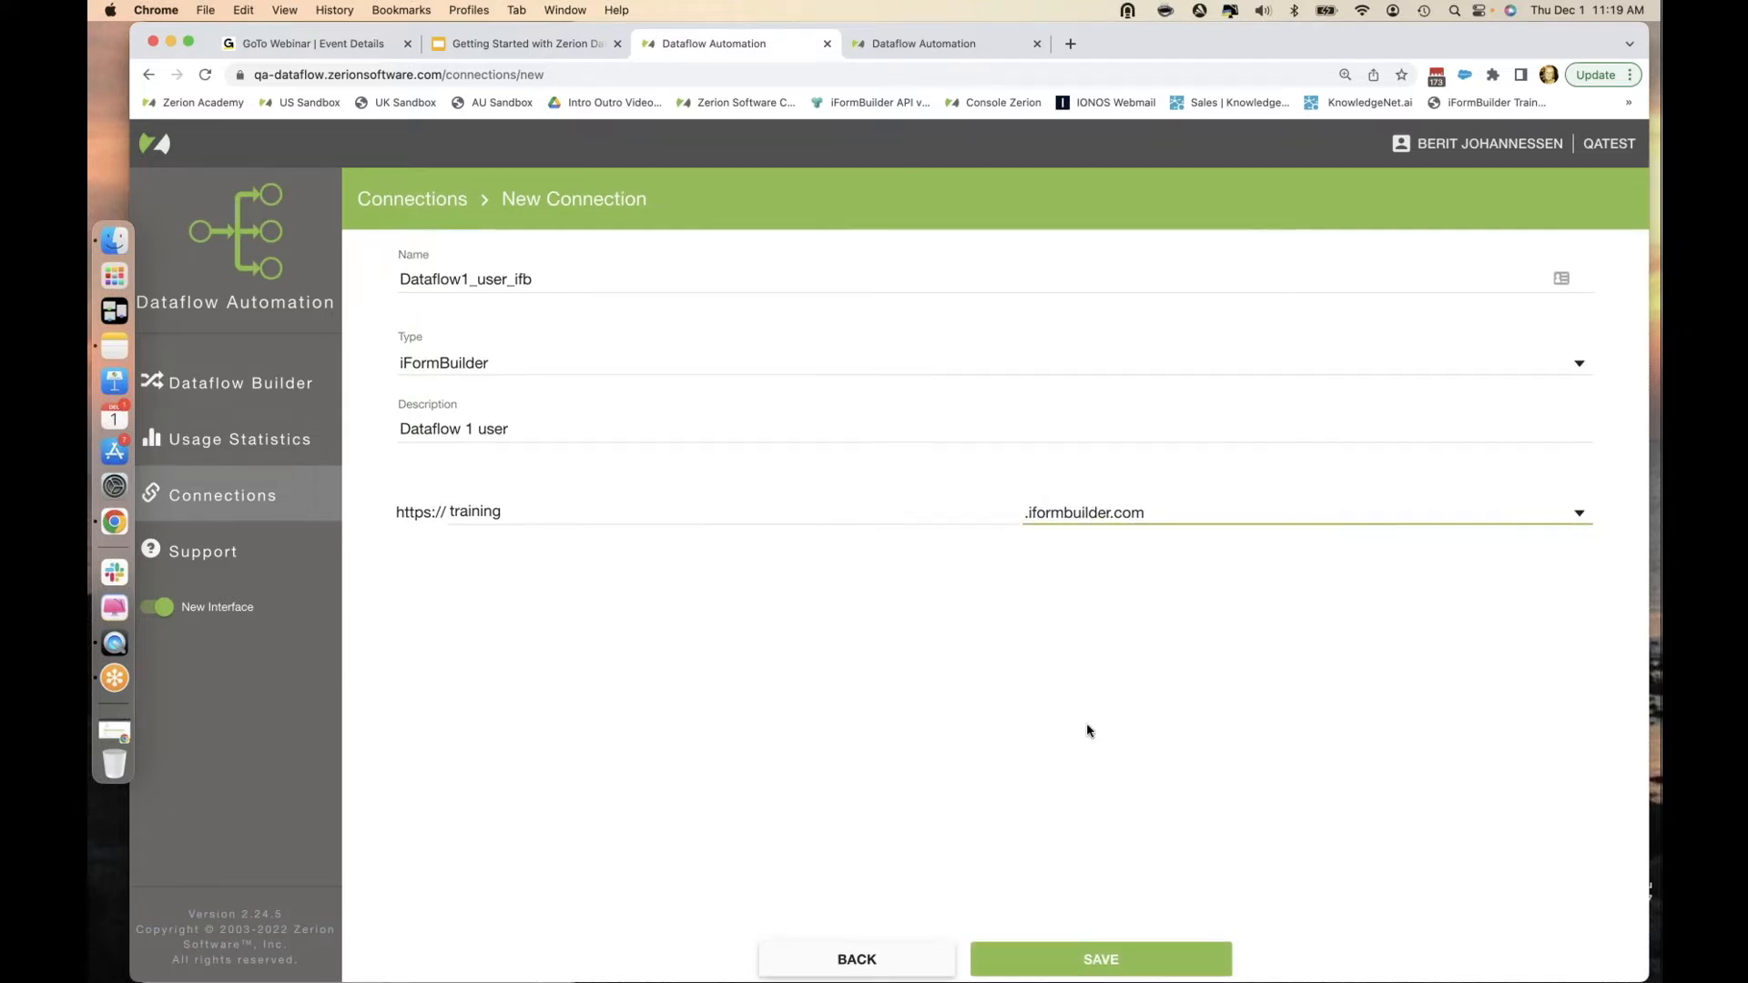
{"action": "left_click", "coordinate": [1112, 967]}
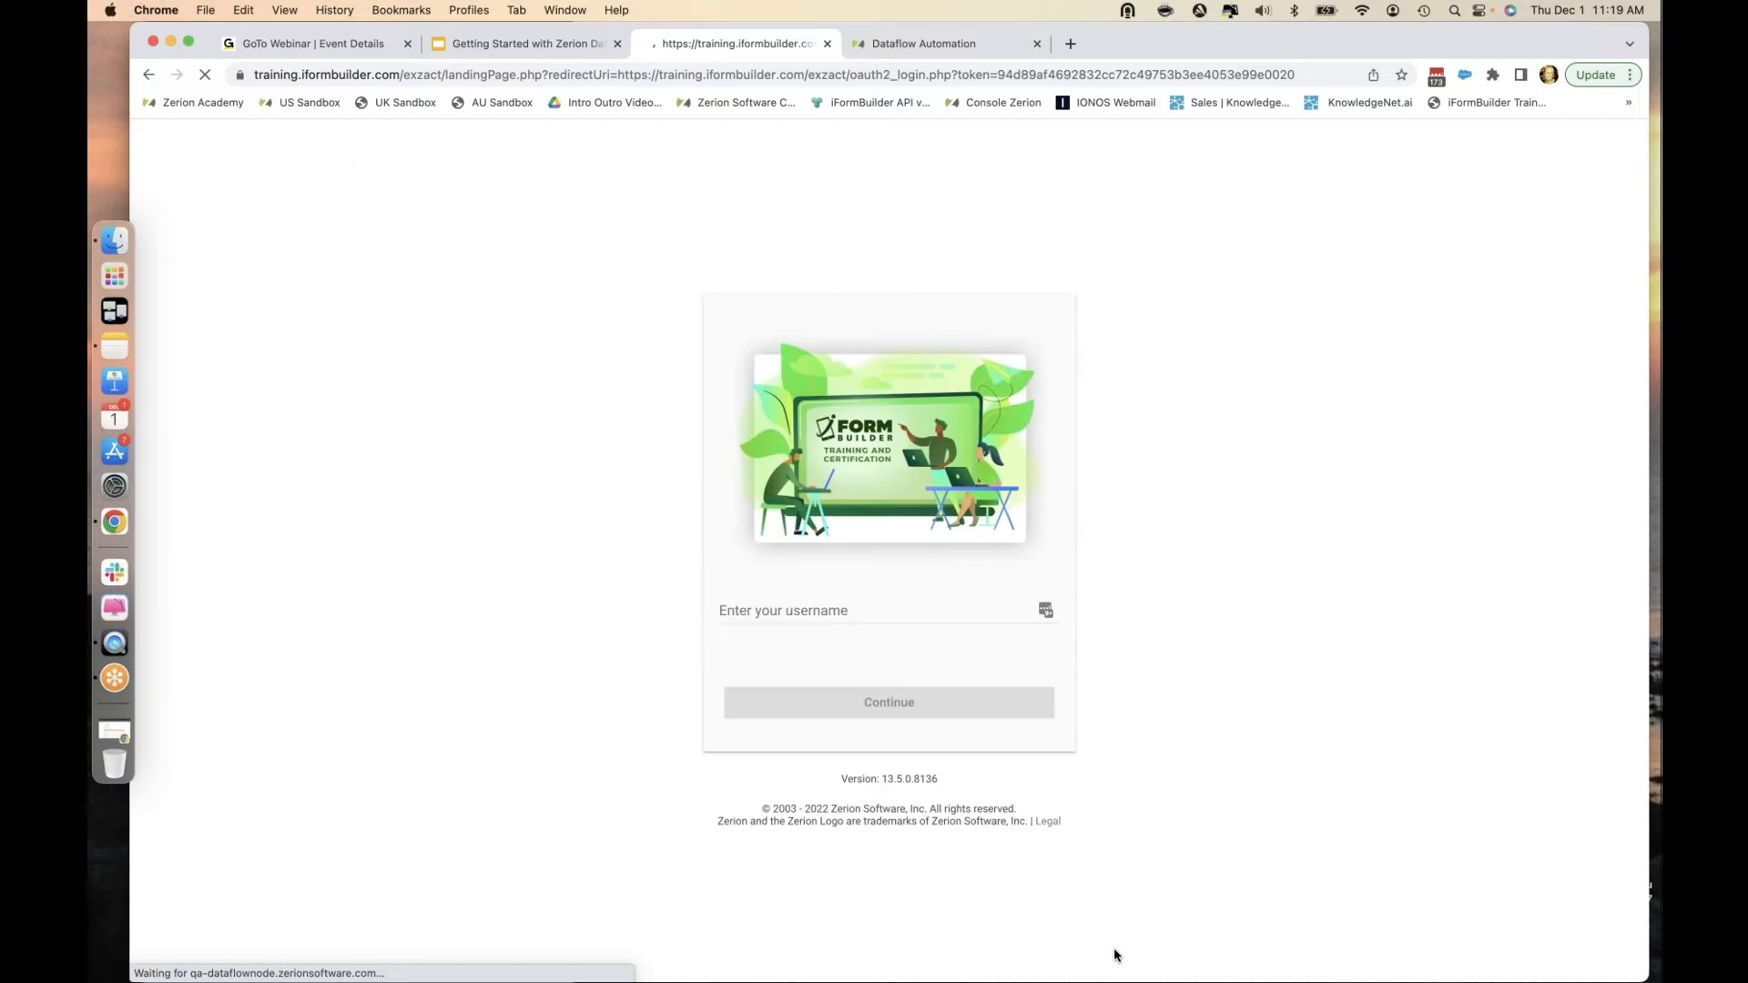
Log in to the training iFormBuilder site as dataflow1, replacing the prefilled entry with the account password.
{"action": "left_click", "coordinate": [878, 615]}
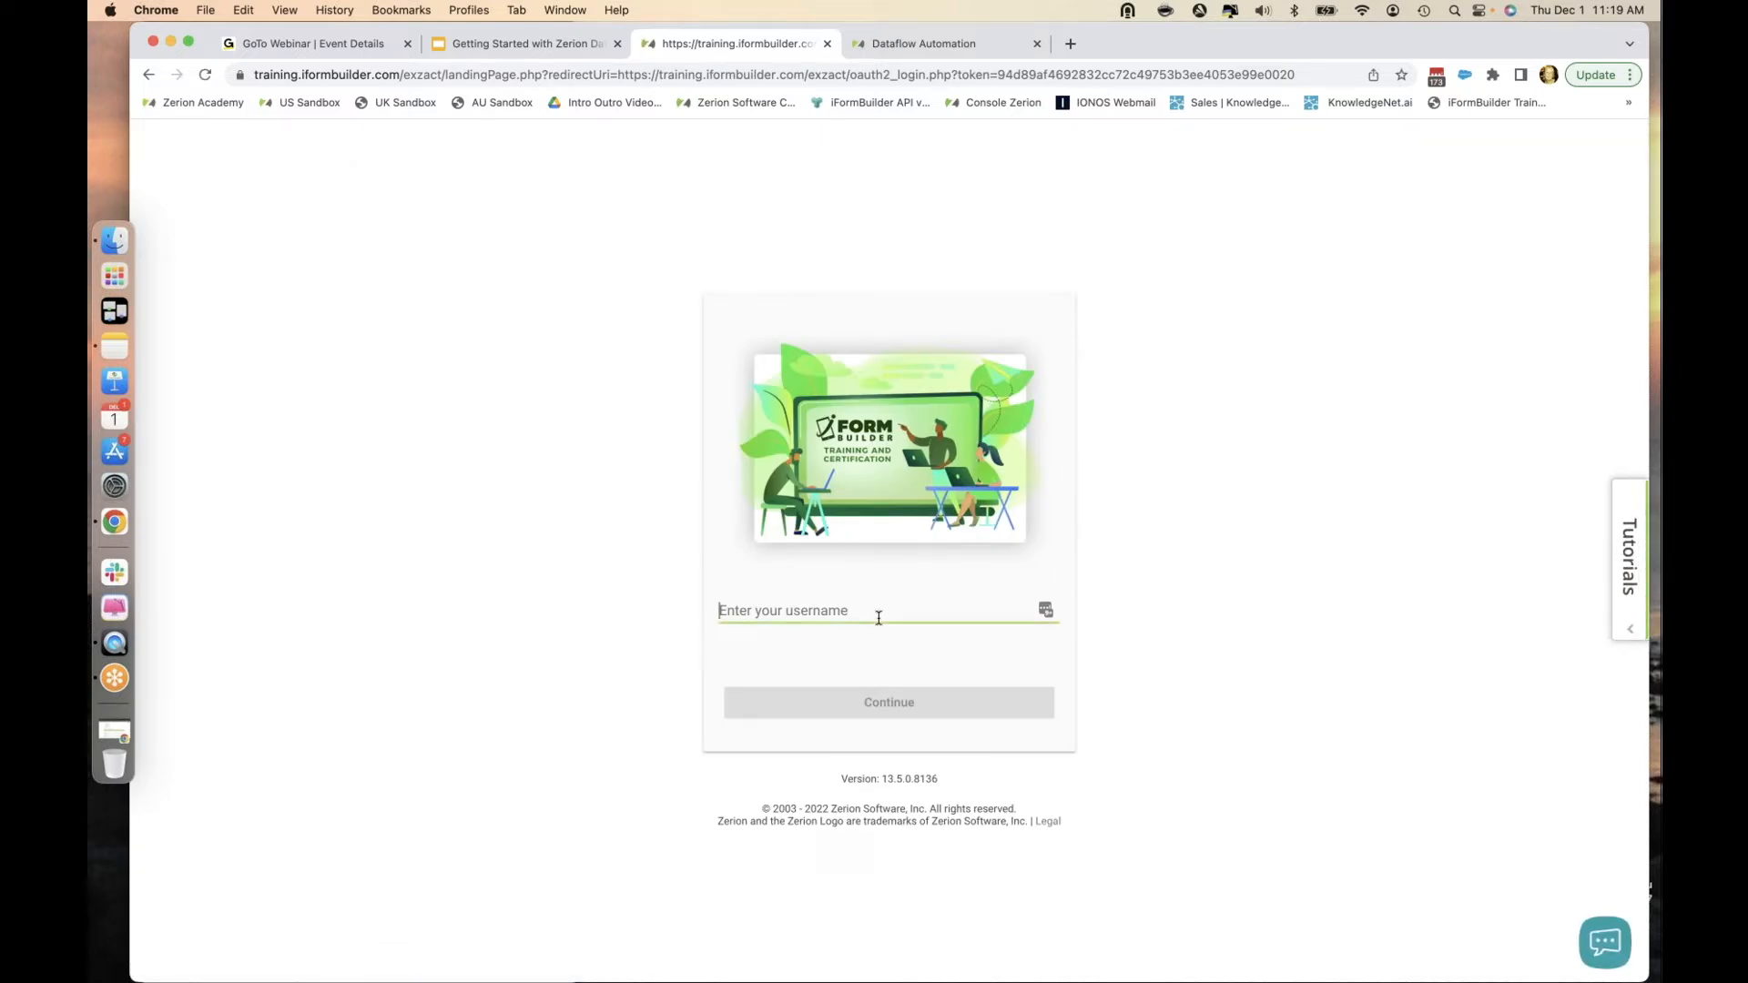
{"action": "type", "text": "dataflow1"}
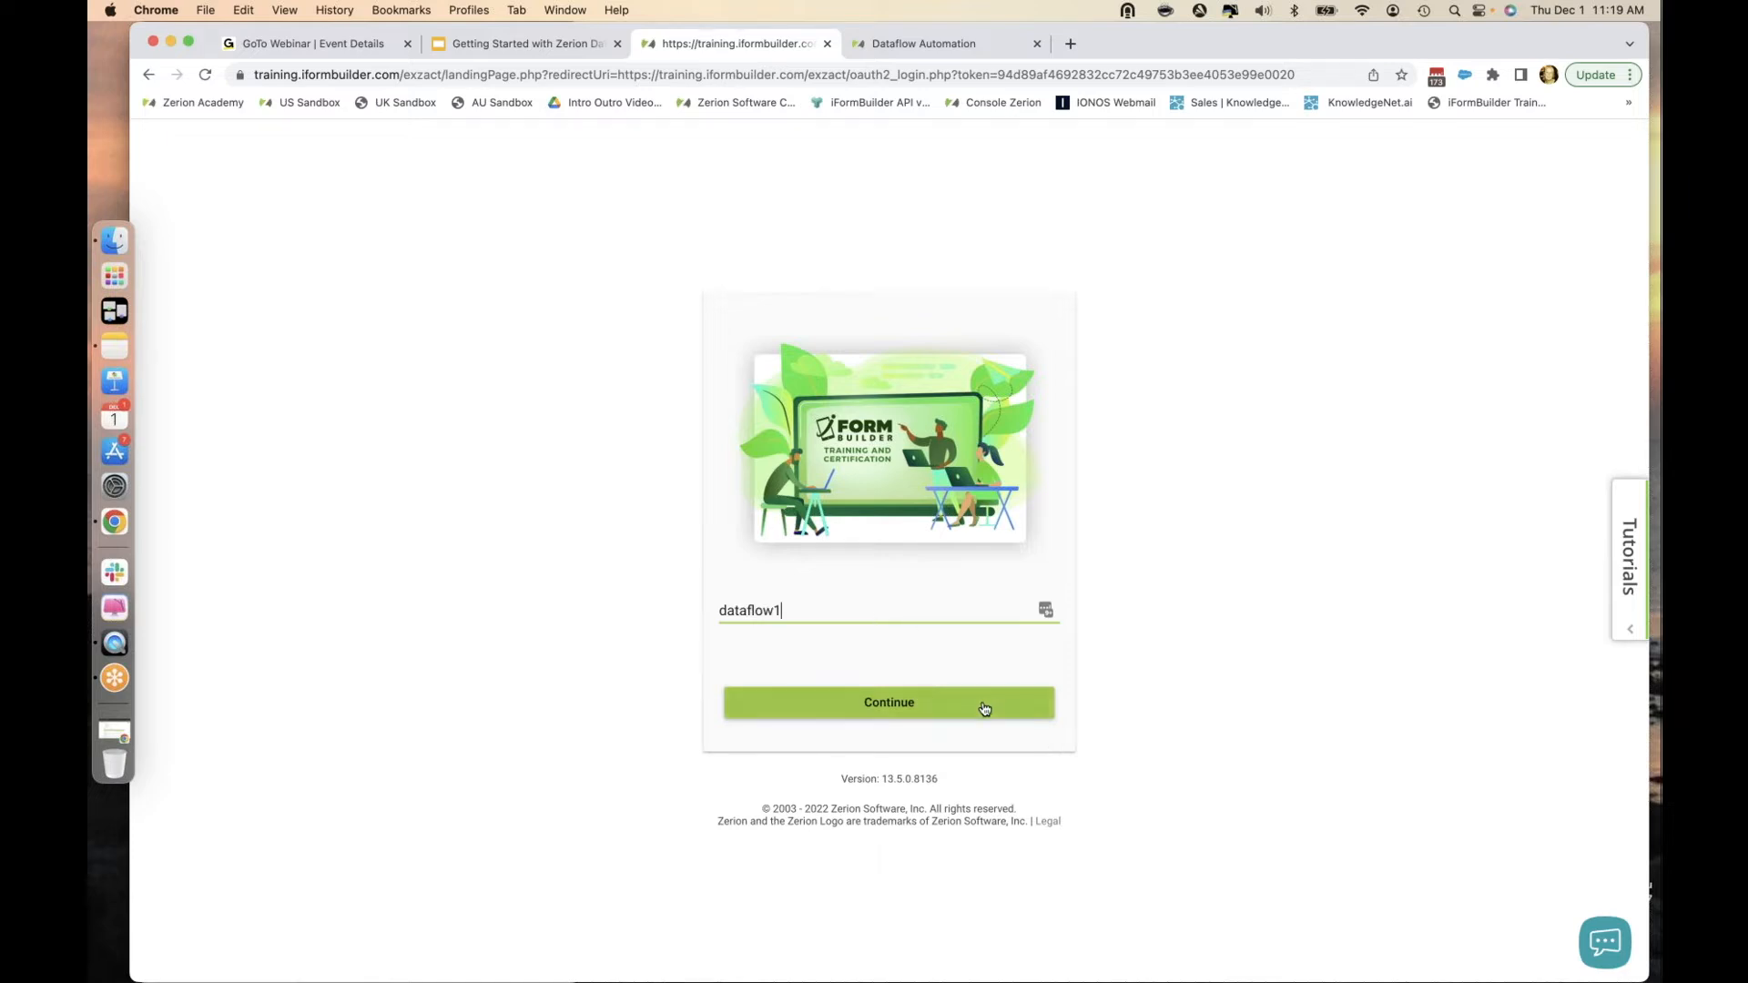
{"action": "left_click", "coordinate": [984, 708]}
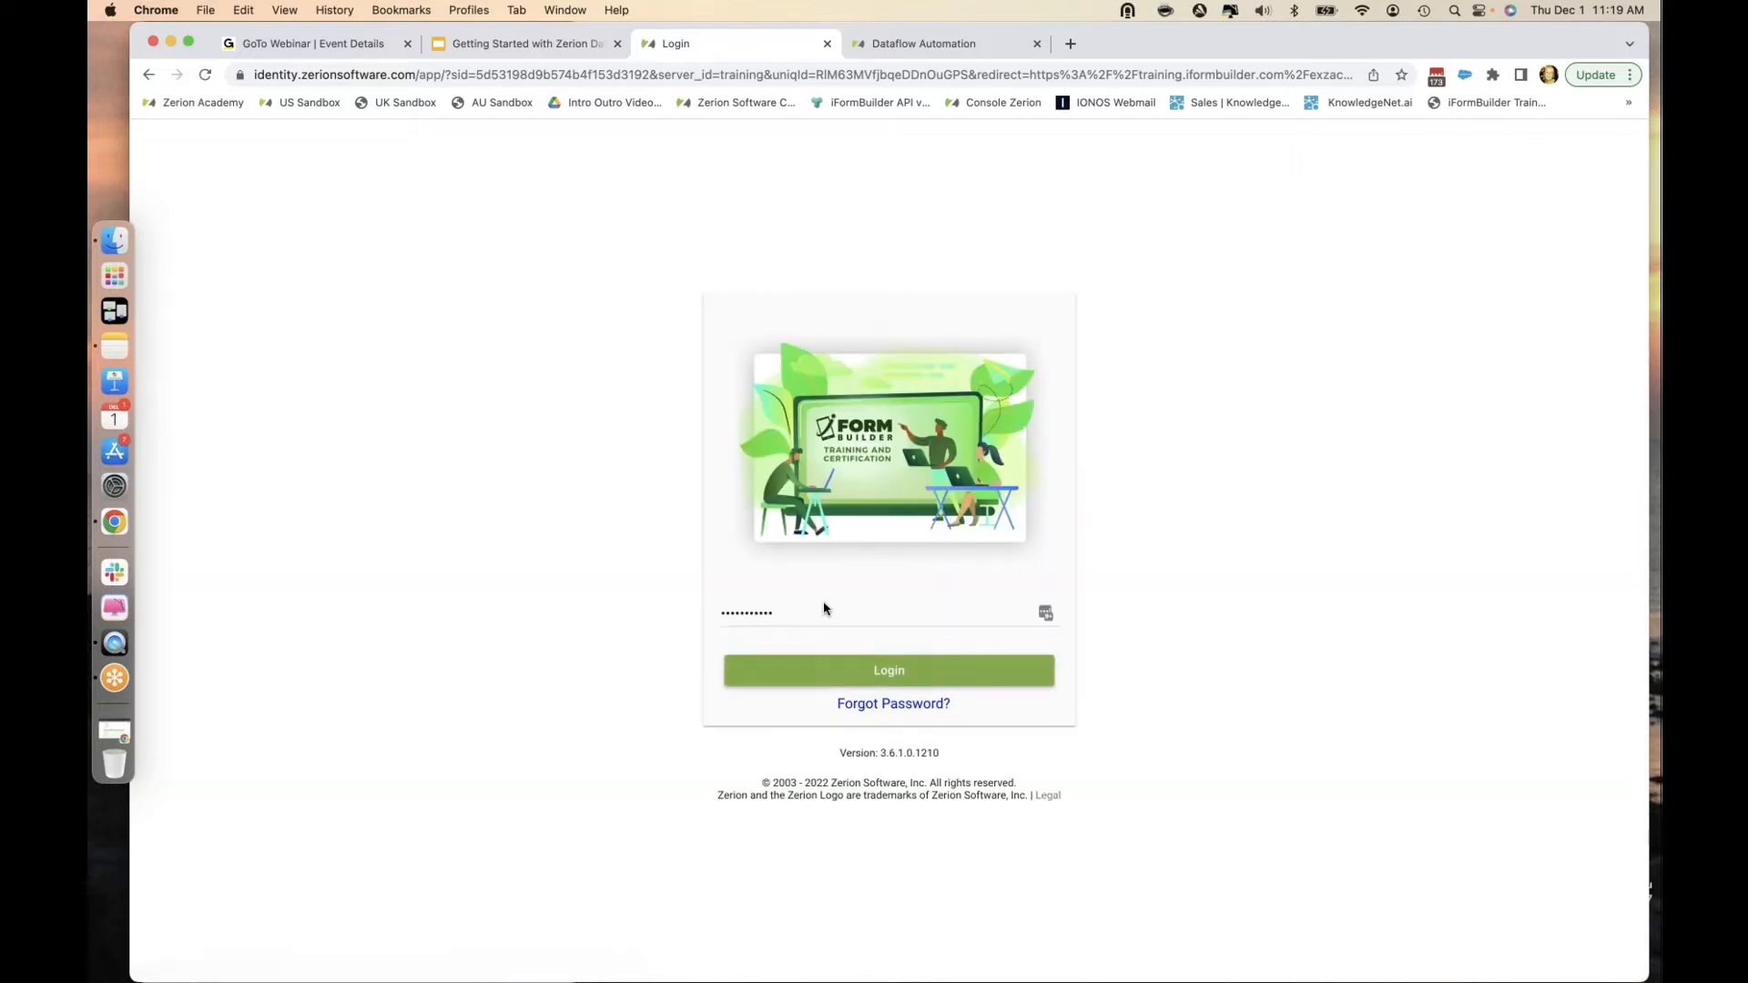
{"action": "double_click", "coordinate": [810, 624]}
{"action": "key", "text": "BackSpace"}
{"action": "type", "text": "••••••••••••"}
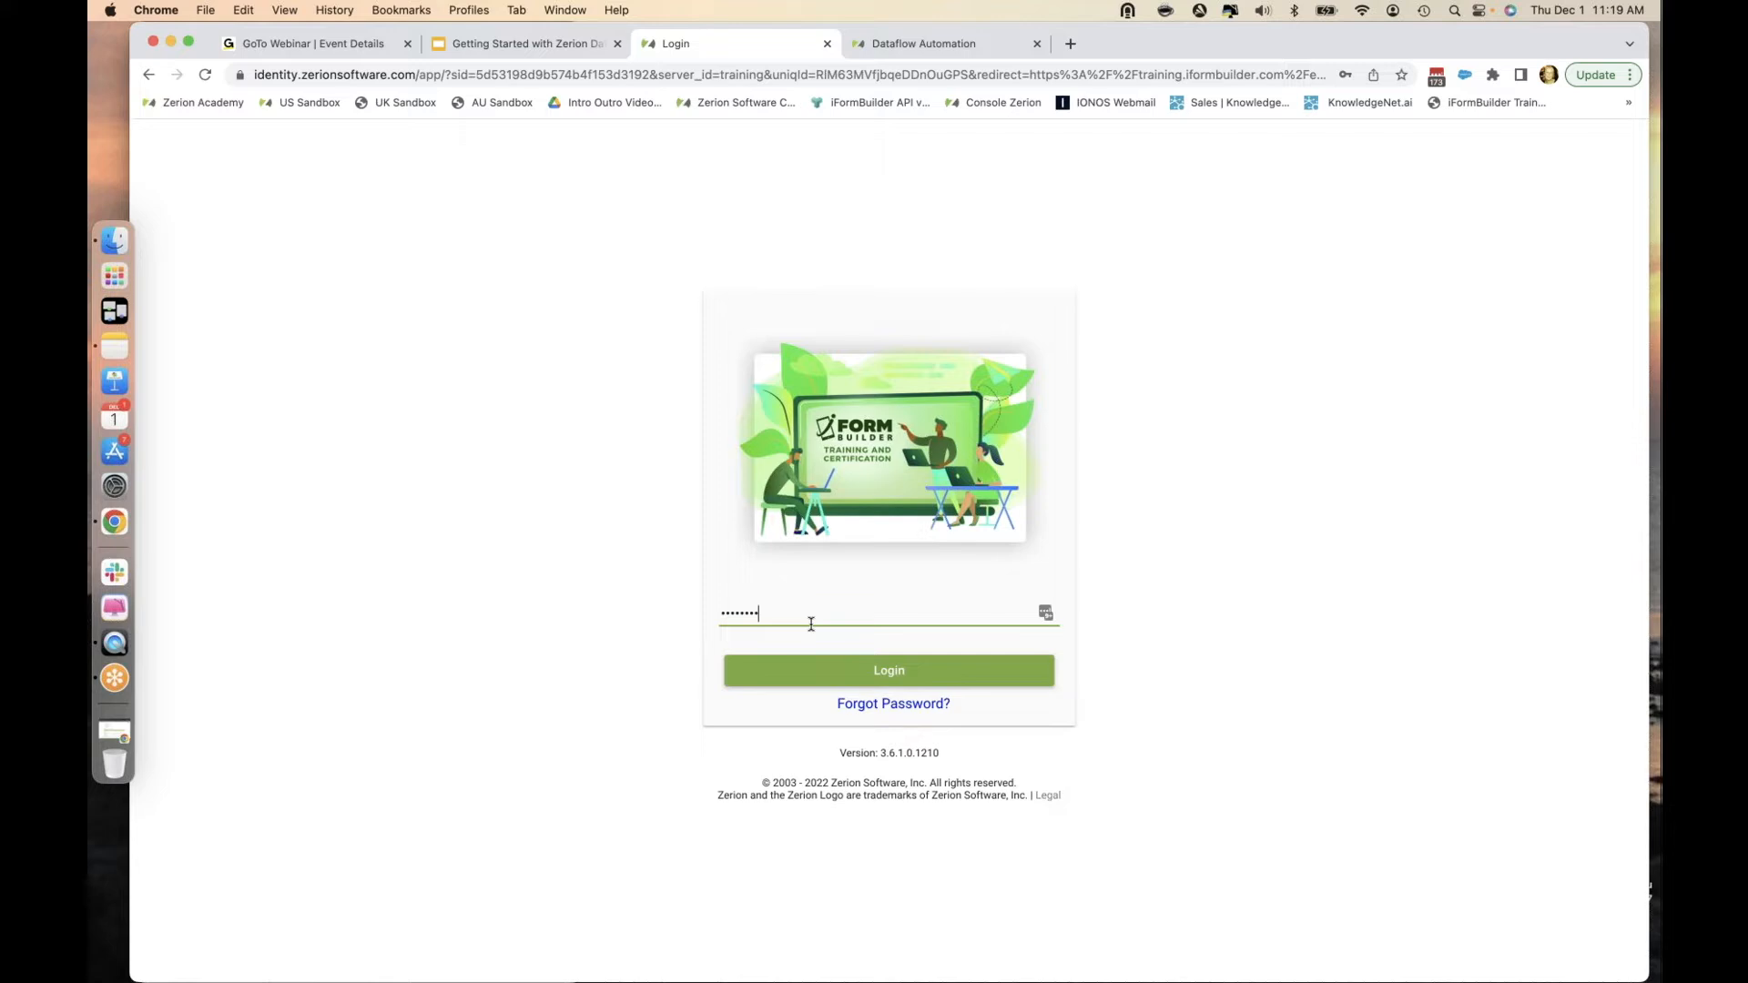
{"action": "key", "text": "Return"}
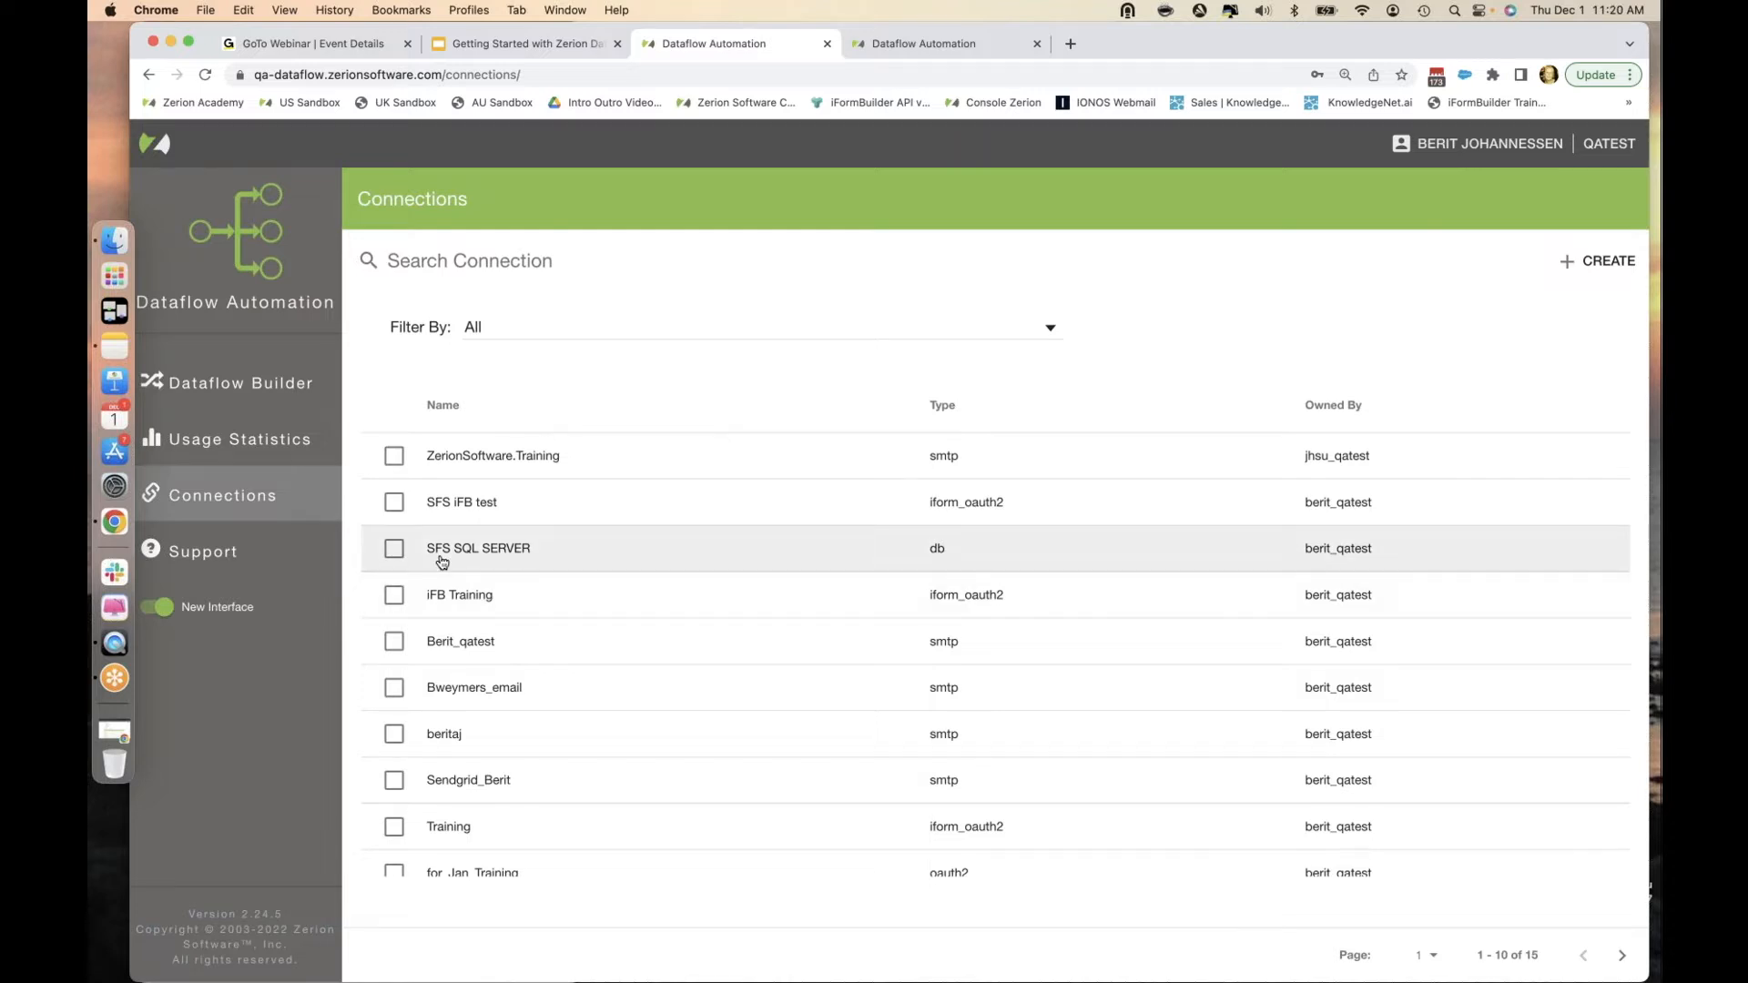
Start a new dataflow and name it Live_Webinar_Option_Dataflow.
{"action": "left_click", "coordinate": [278, 386]}
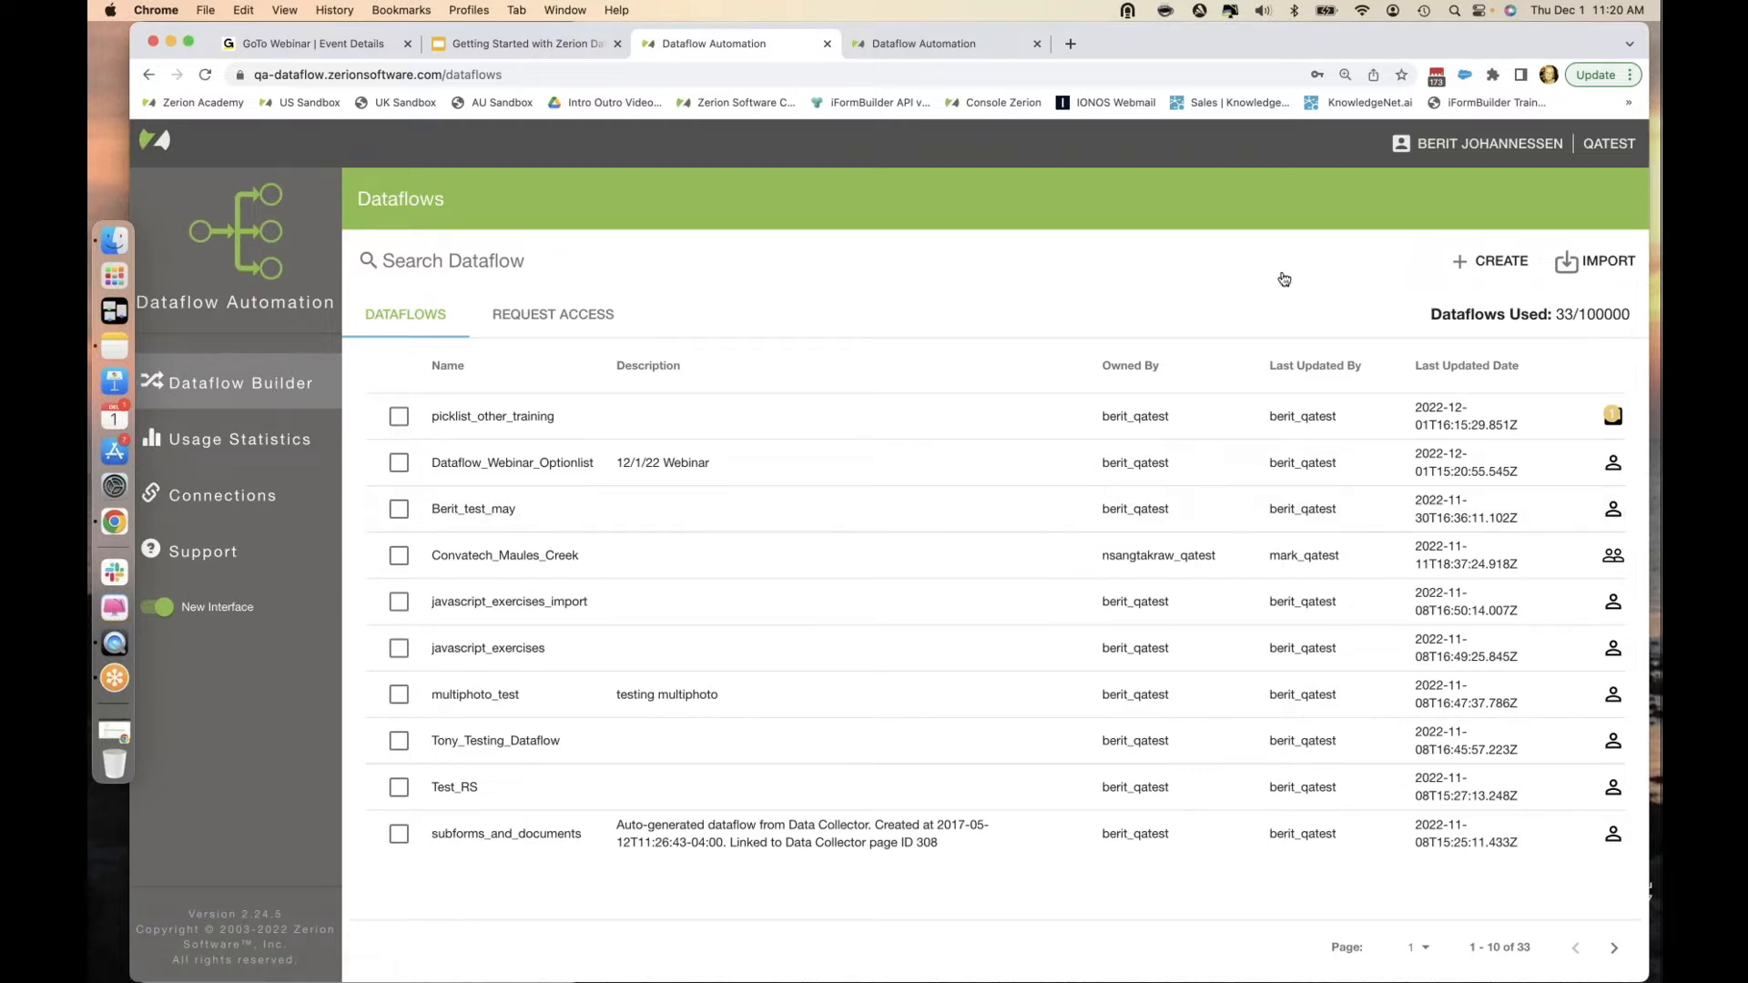
{"action": "left_click", "coordinate": [1497, 267]}
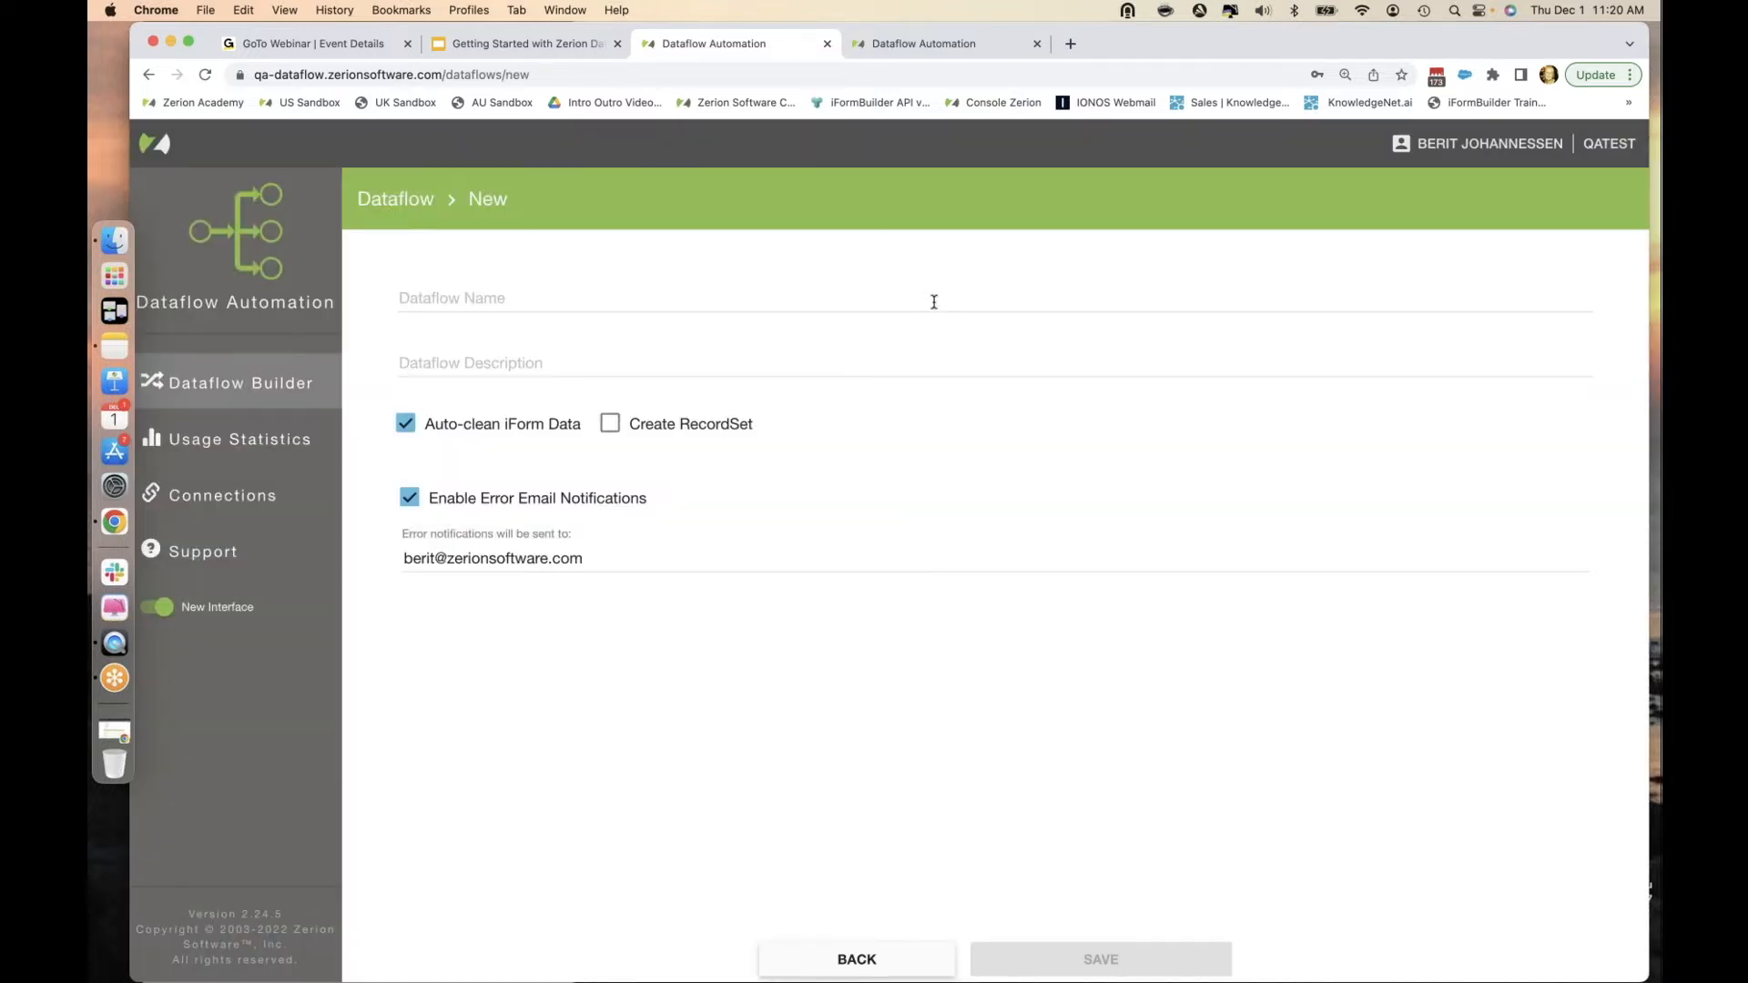
{"action": "left_click", "coordinate": [934, 301]}
{"action": "type", "text": "Liv"}
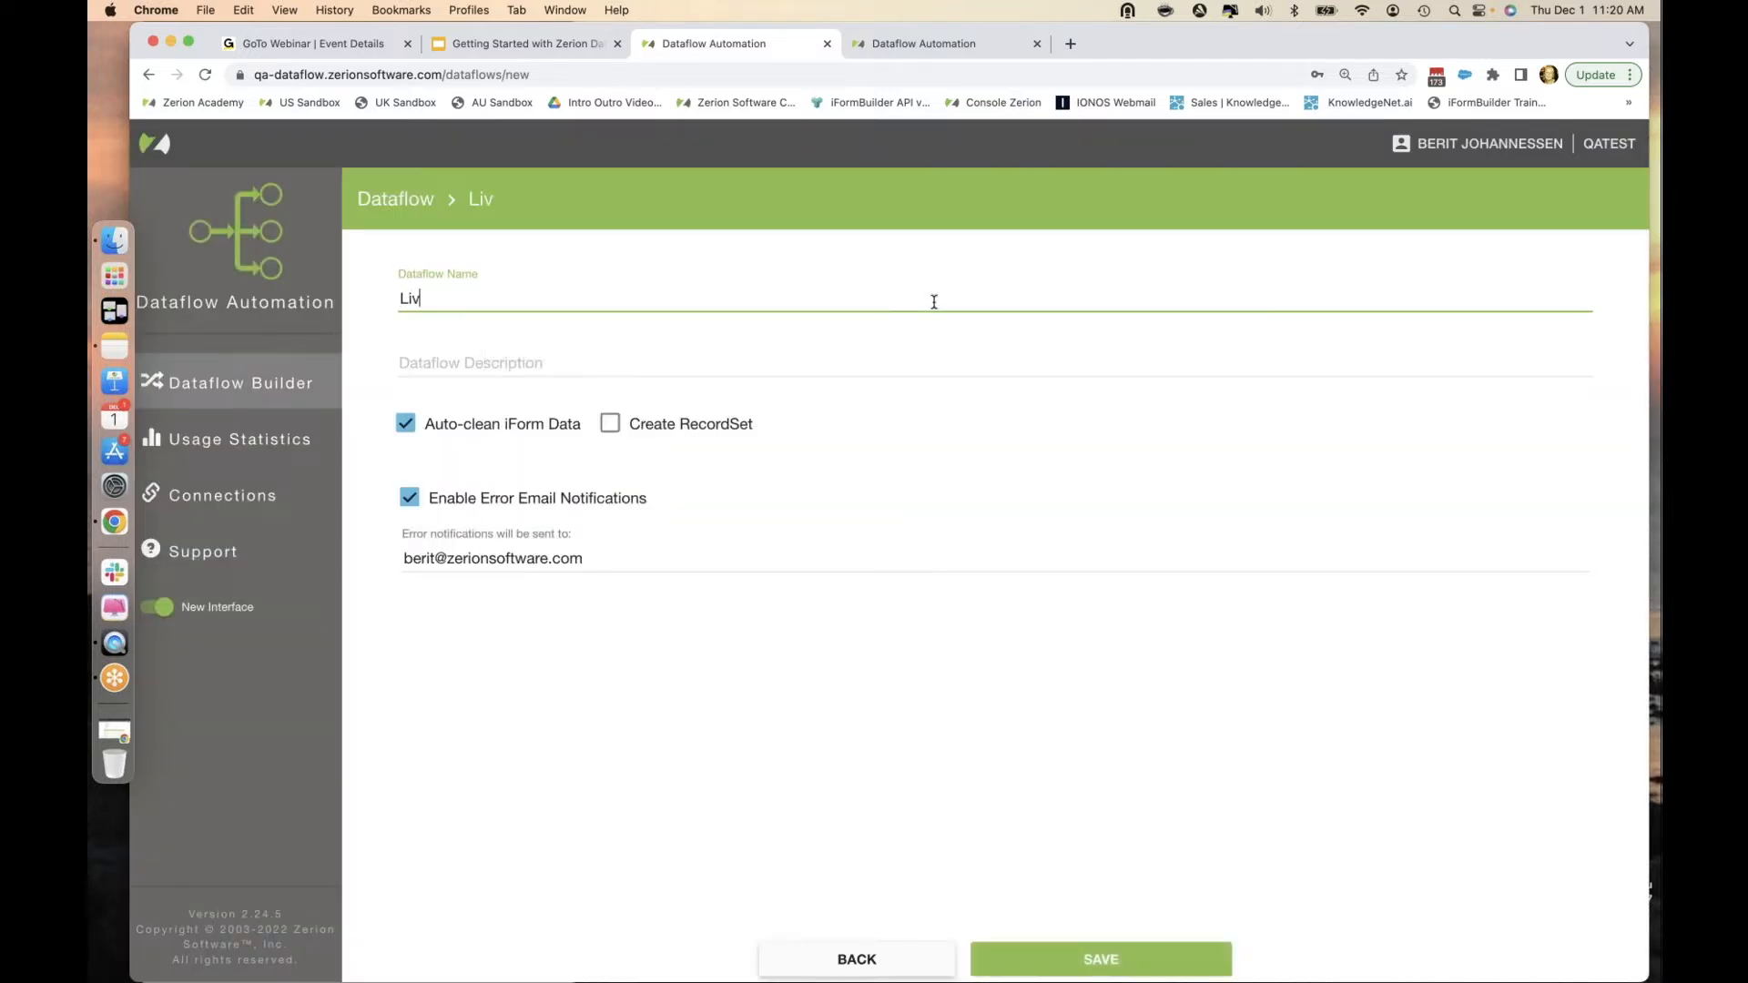
{"action": "type", "text": "e_Webina"}
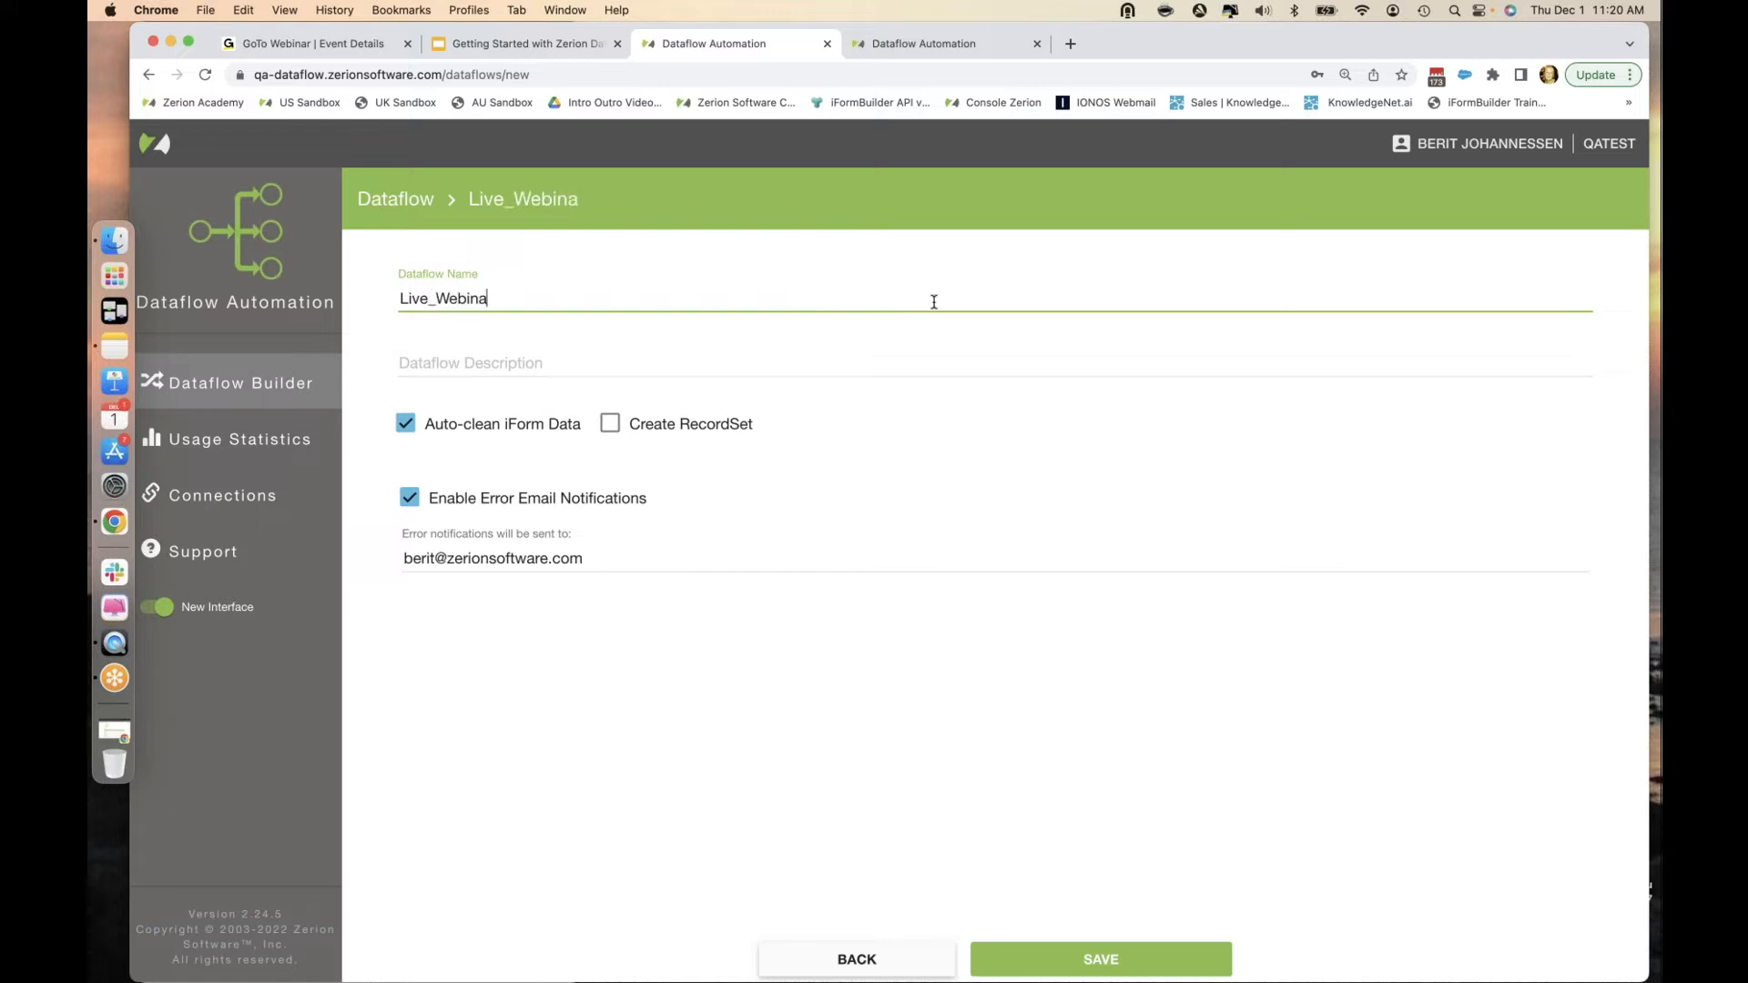
{"action": "type", "text": "r_Option_Dataflow"}
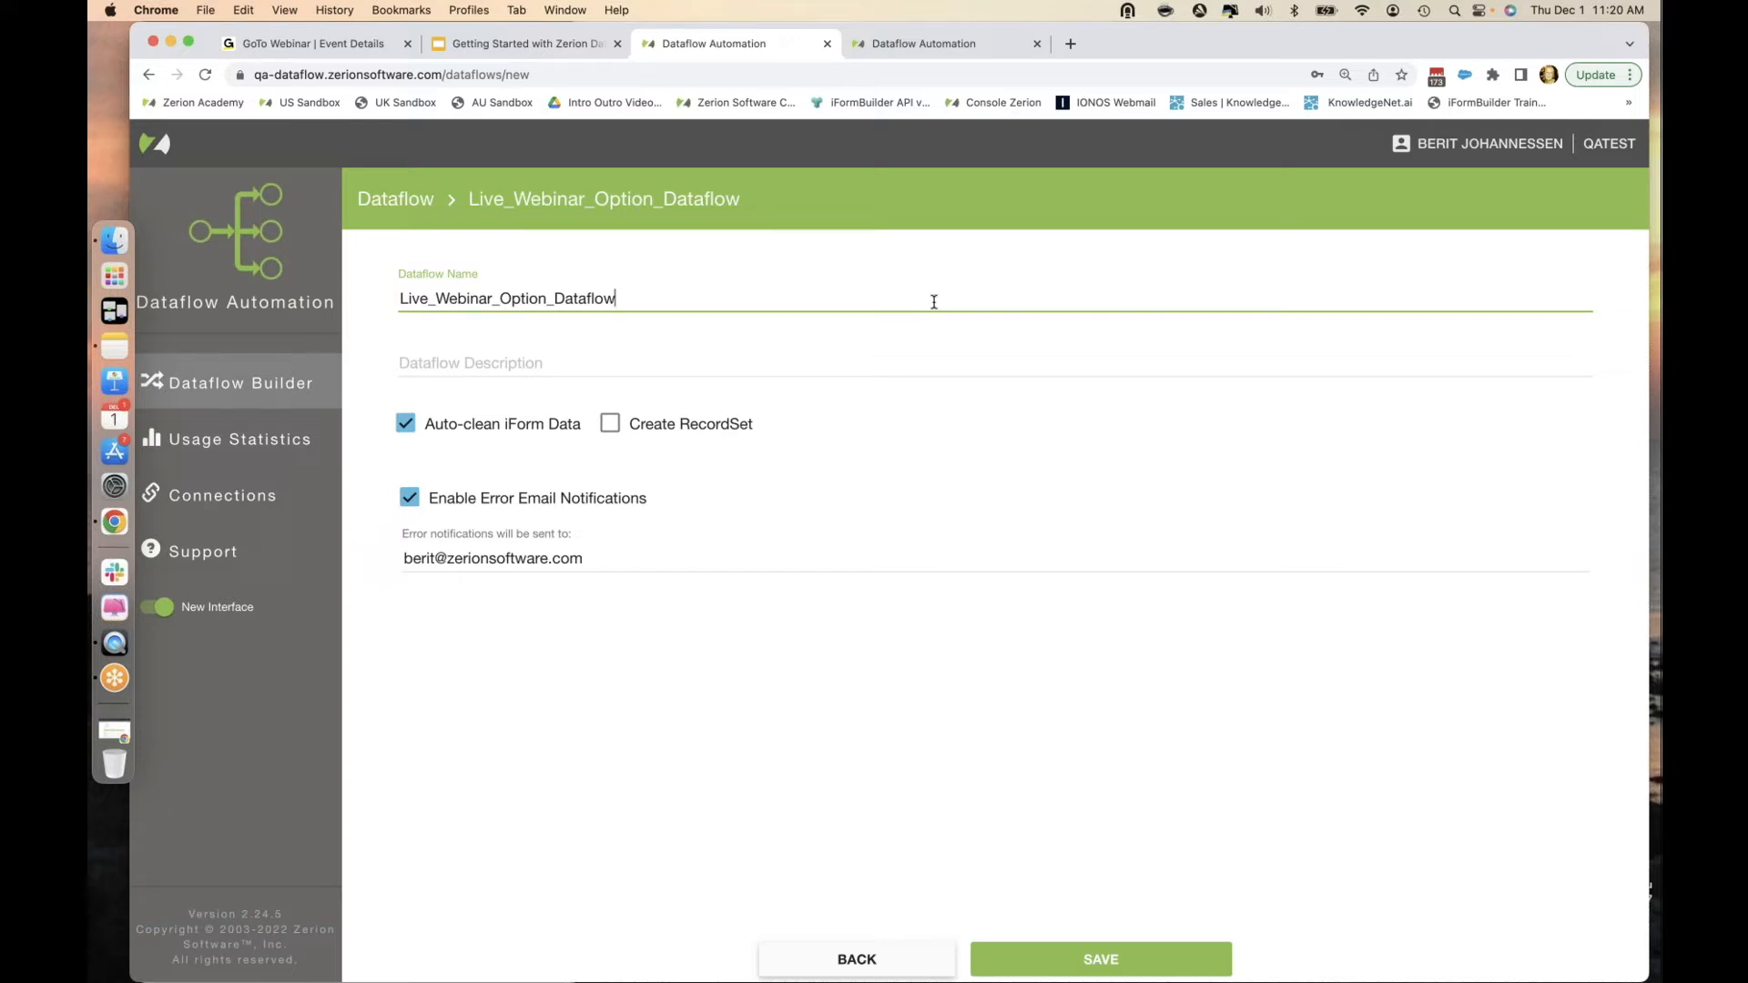
Describe the dataflow as "12/1/22 webinar" and enable creating a RecordSet with it.
{"action": "left_click", "coordinate": [737, 363]}
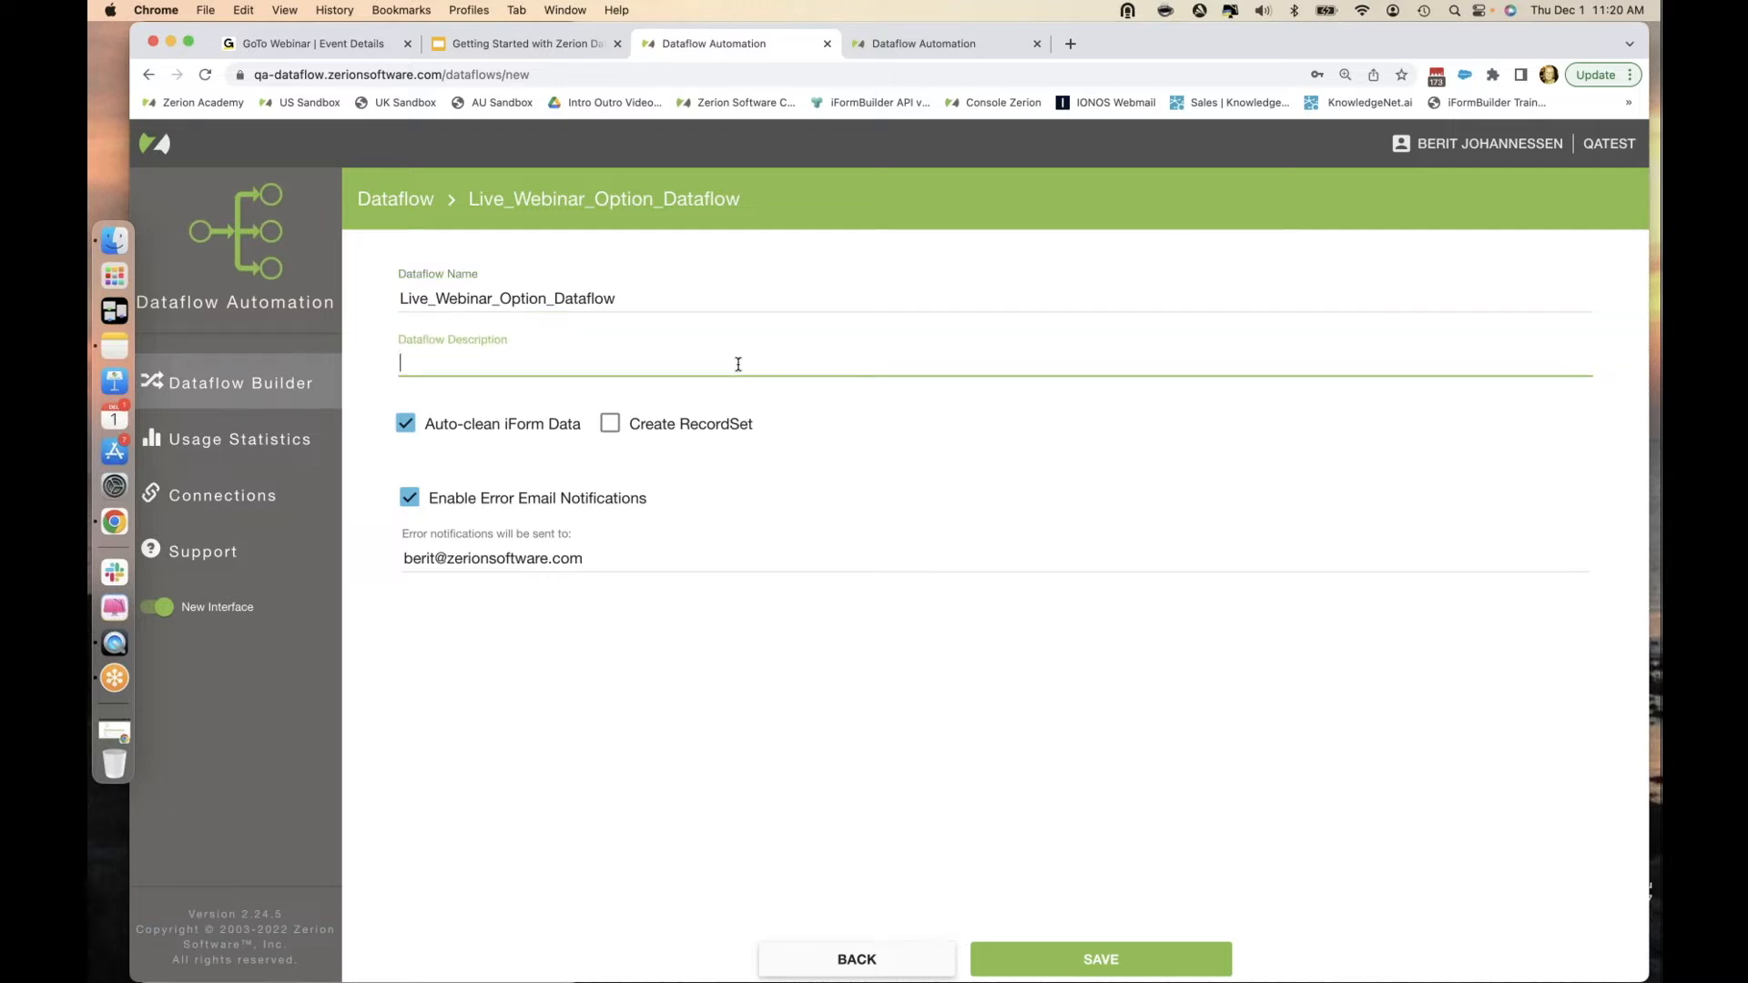
{"action": "type", "text": "12/1/22 webinar"}
{"action": "left_click", "coordinate": [611, 426]}
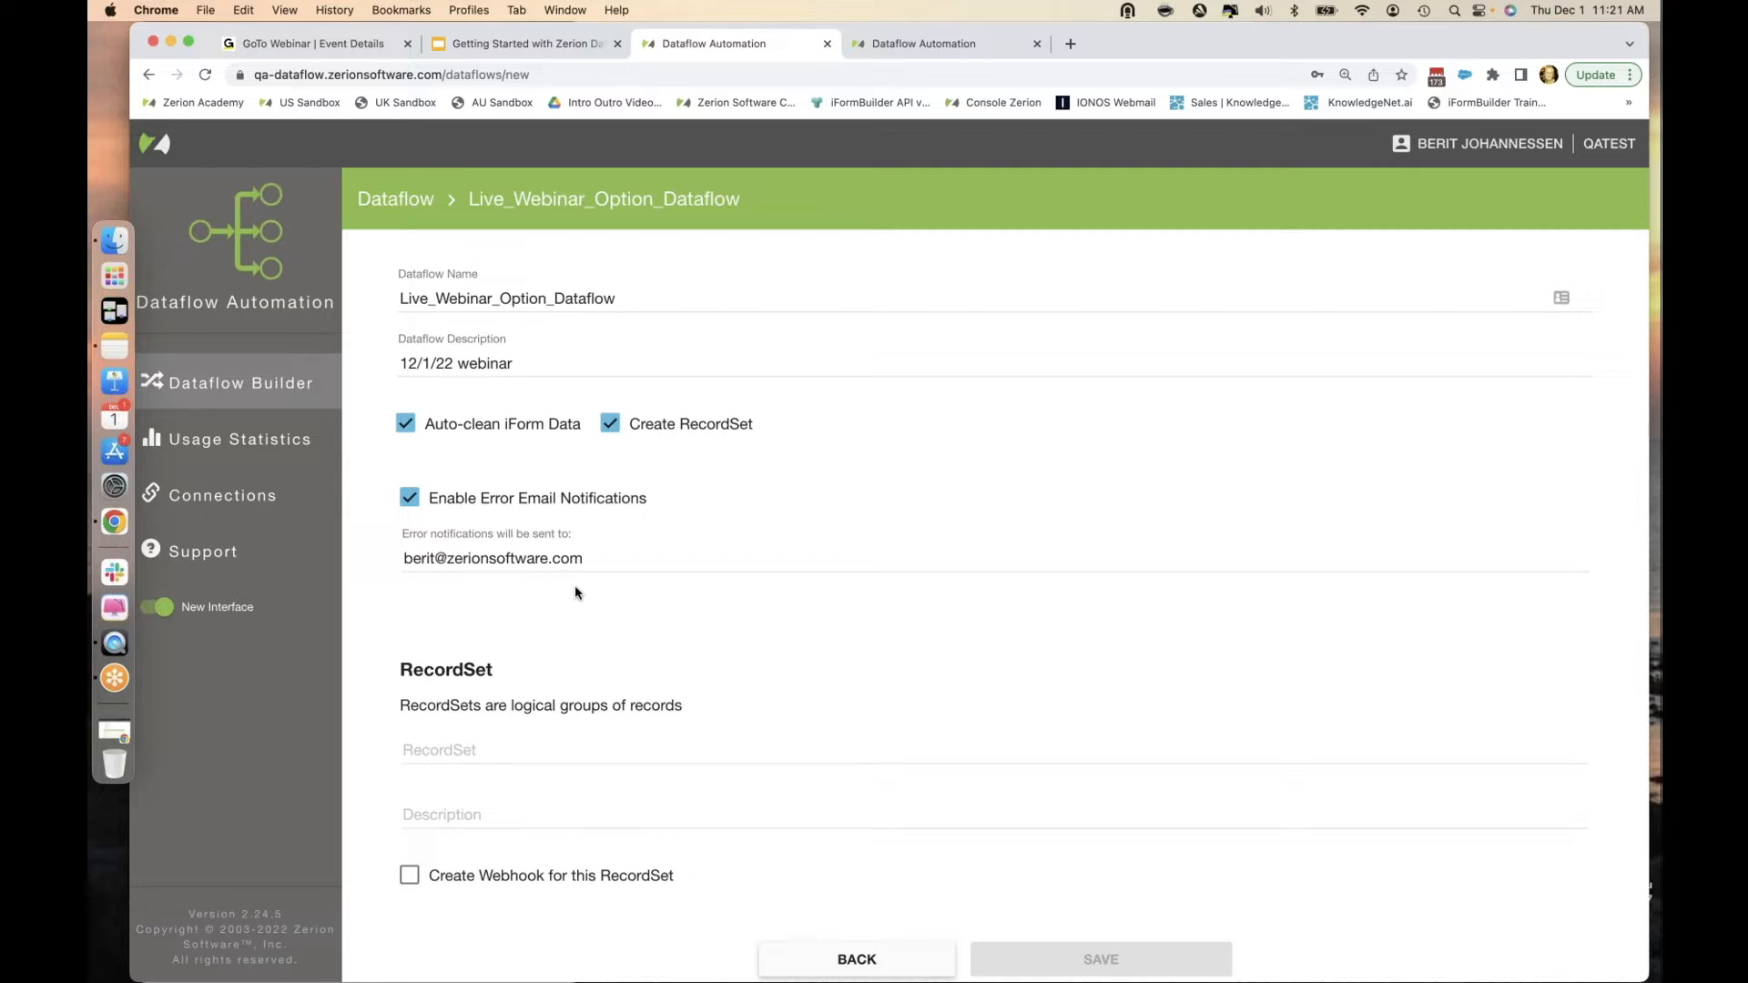
{"action": "scroll", "coordinate": [574, 593], "scroll_direction": "down", "scroll_amount": 1}
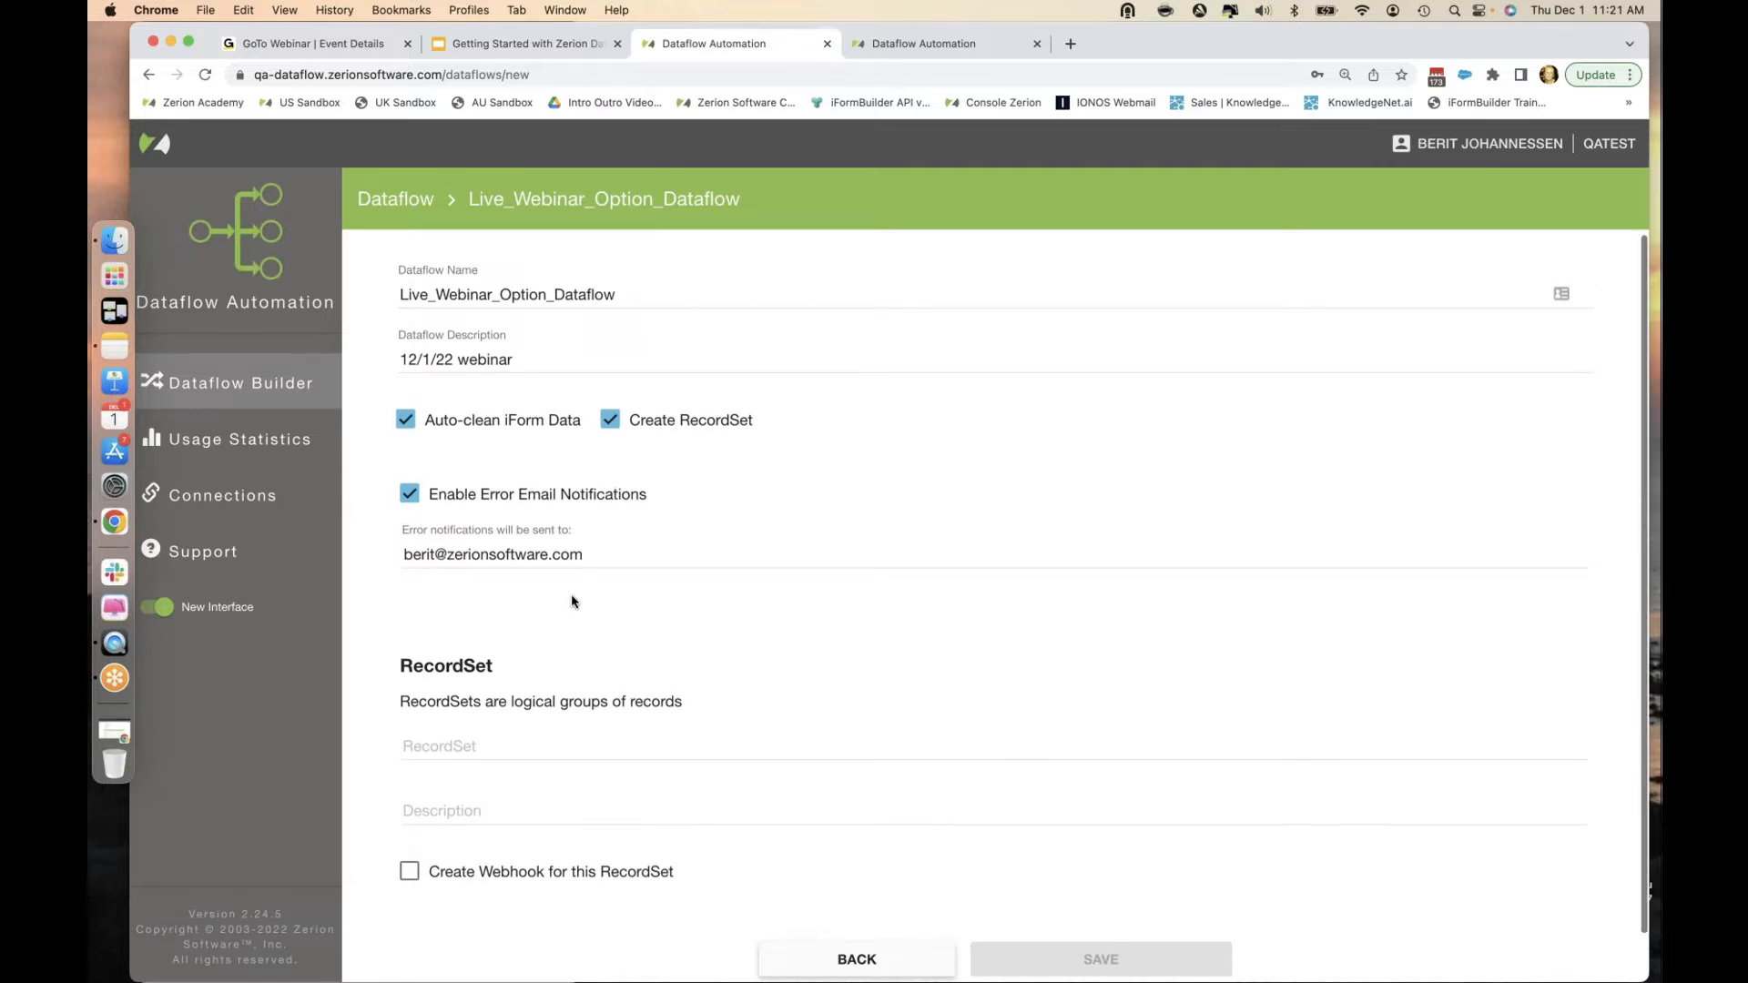
Name the RecordSet Webinar_Form_Storage and give it the description Used_to_update_option_list.
{"action": "left_click", "coordinate": [437, 743]}
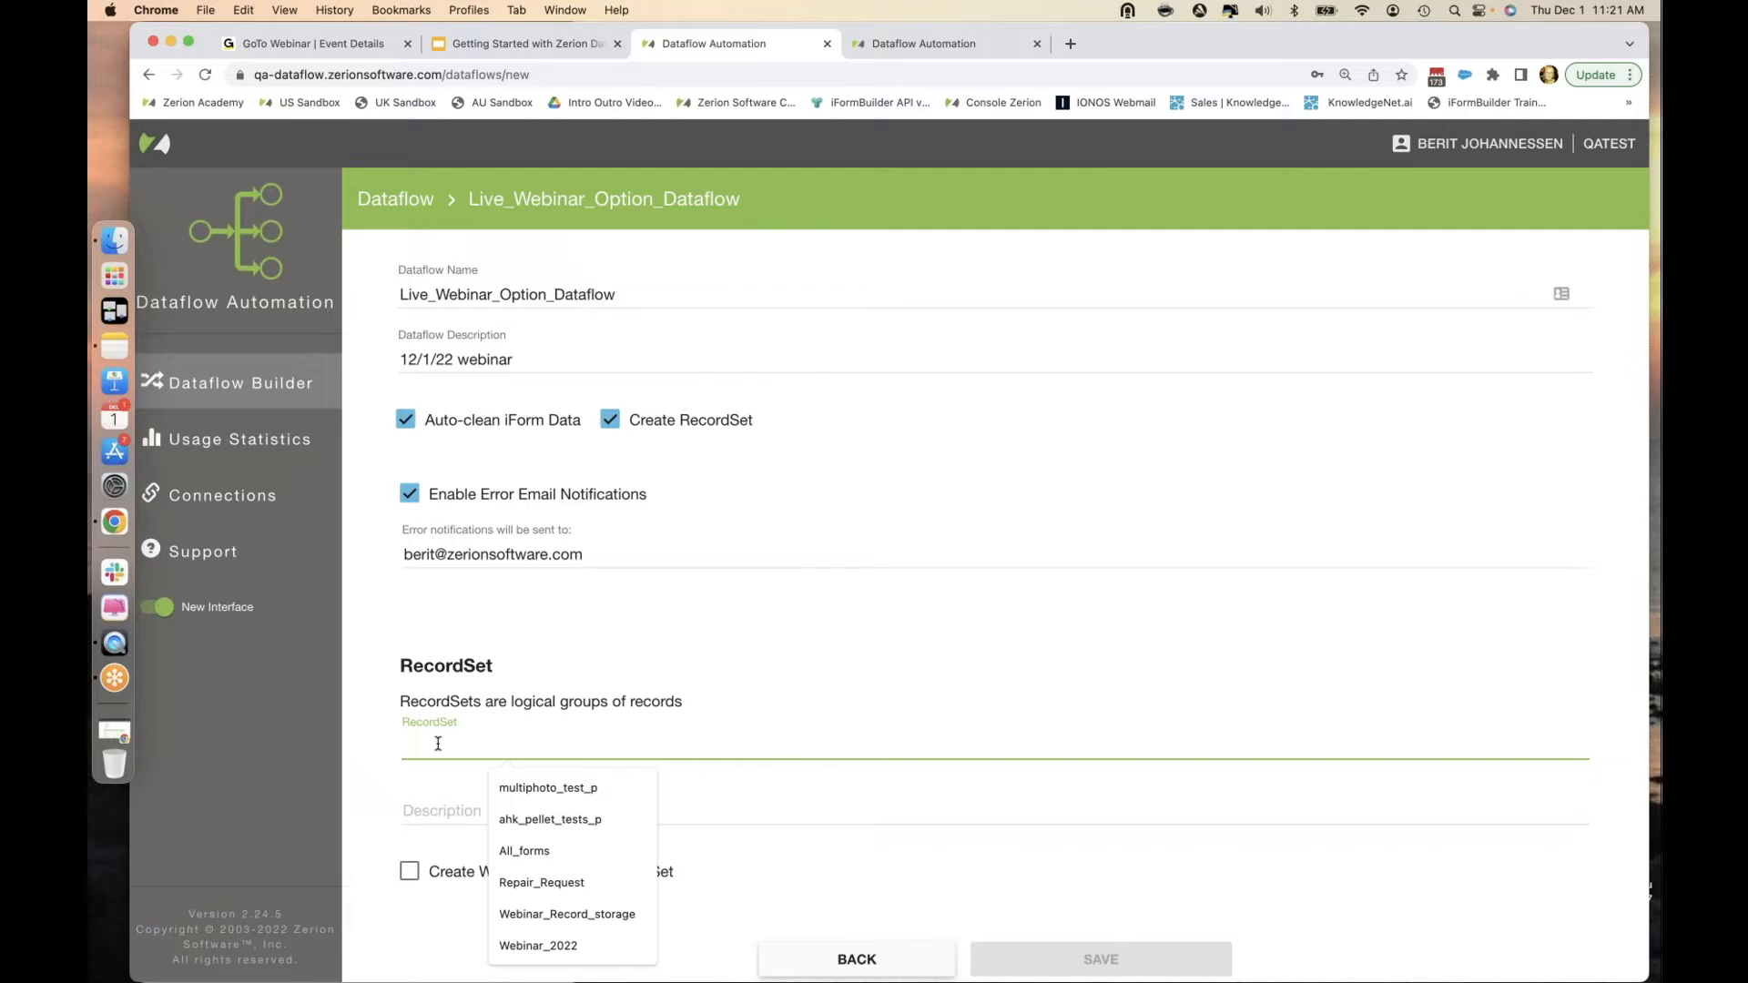
{"action": "type", "text": "Webinar "}
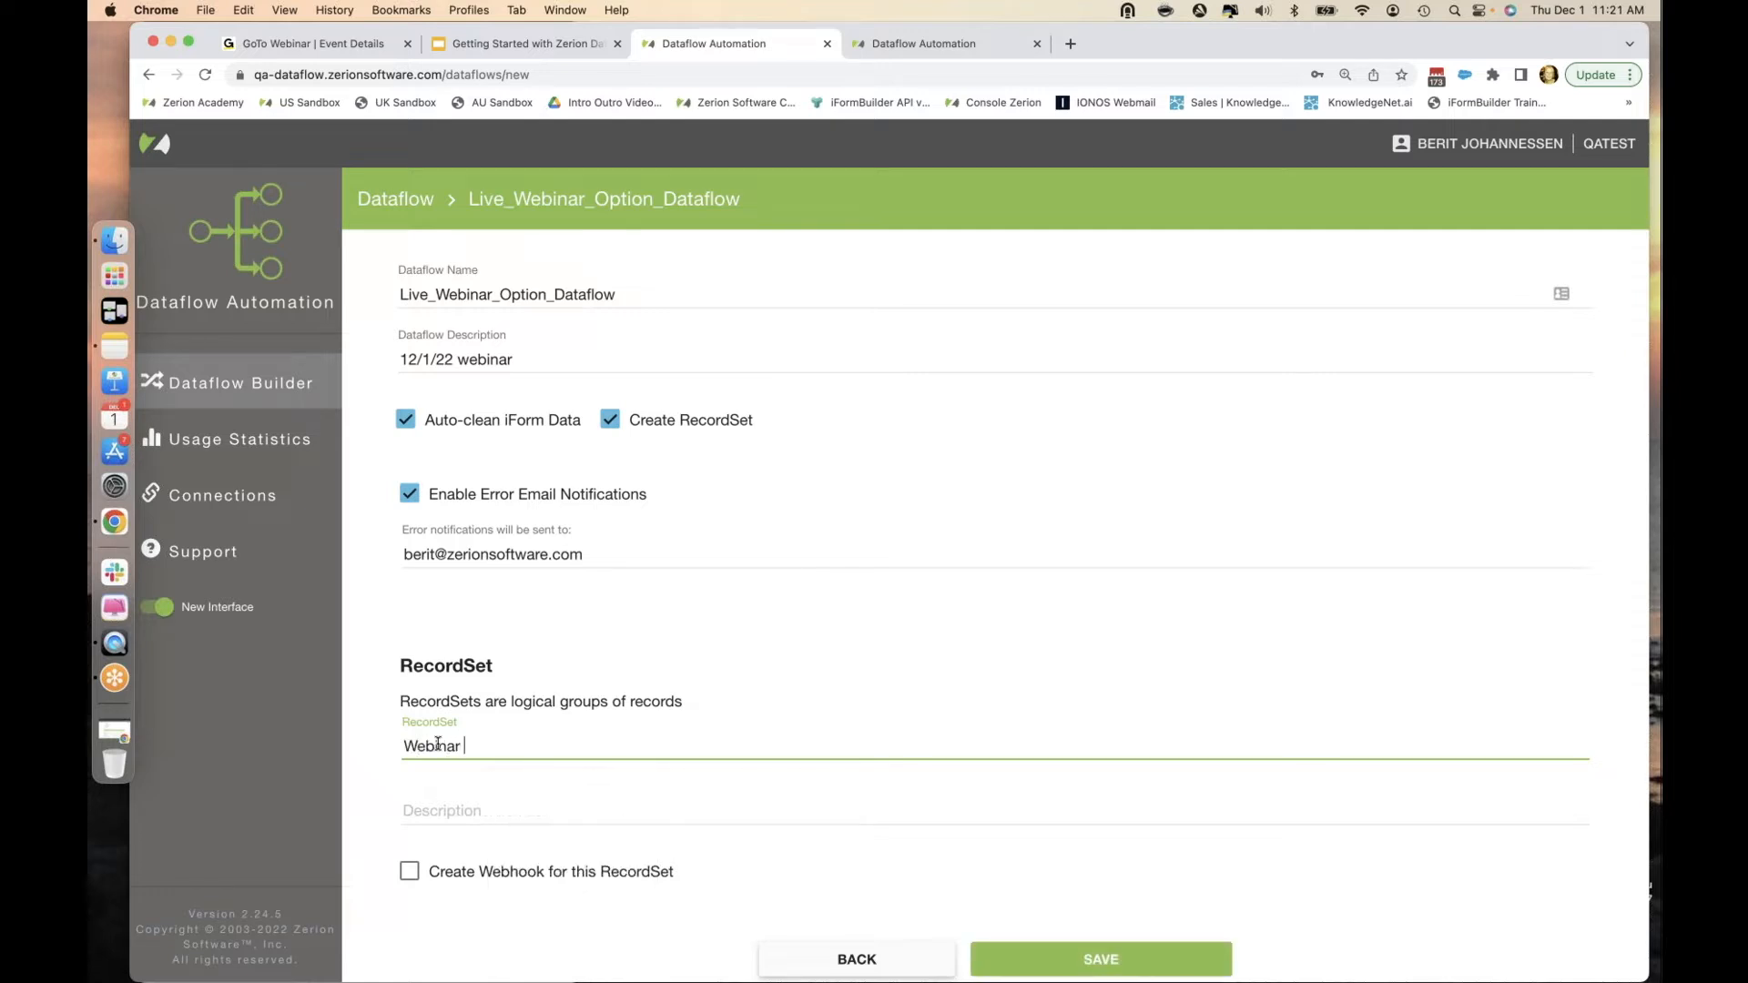
{"action": "type", "text": "_Form_Storage"}
{"action": "left_click", "coordinate": [515, 813]}
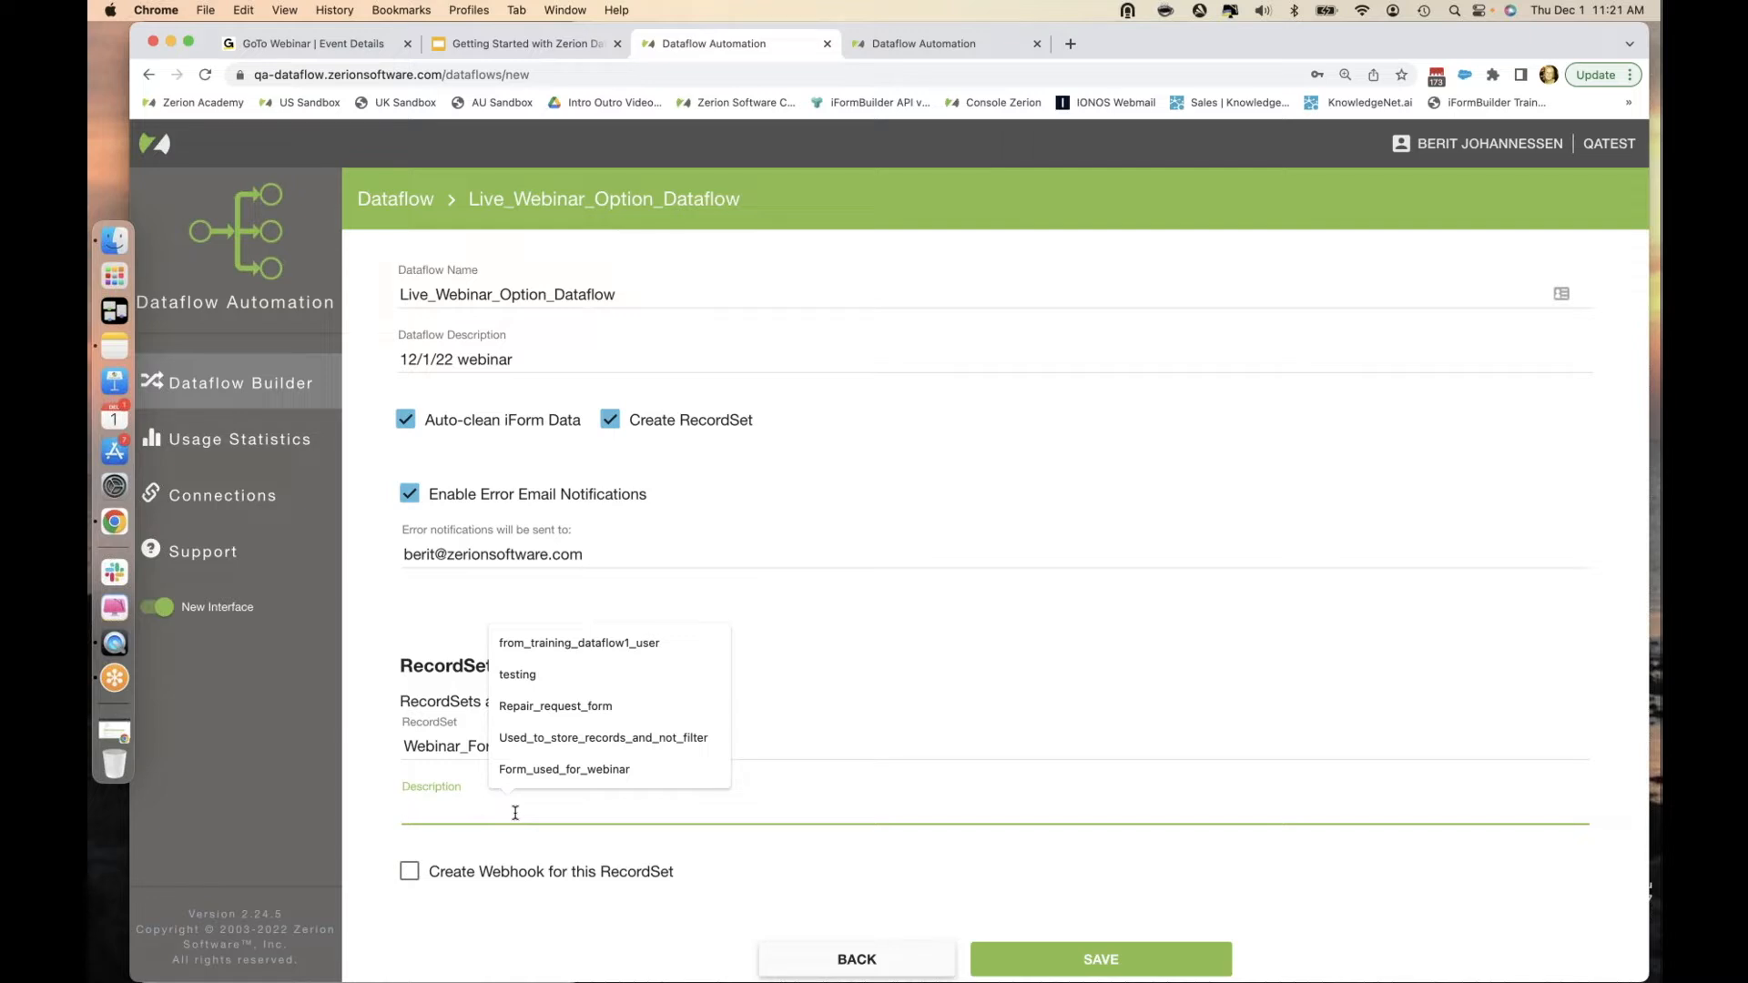
{"action": "type", "text": "Used_to"}
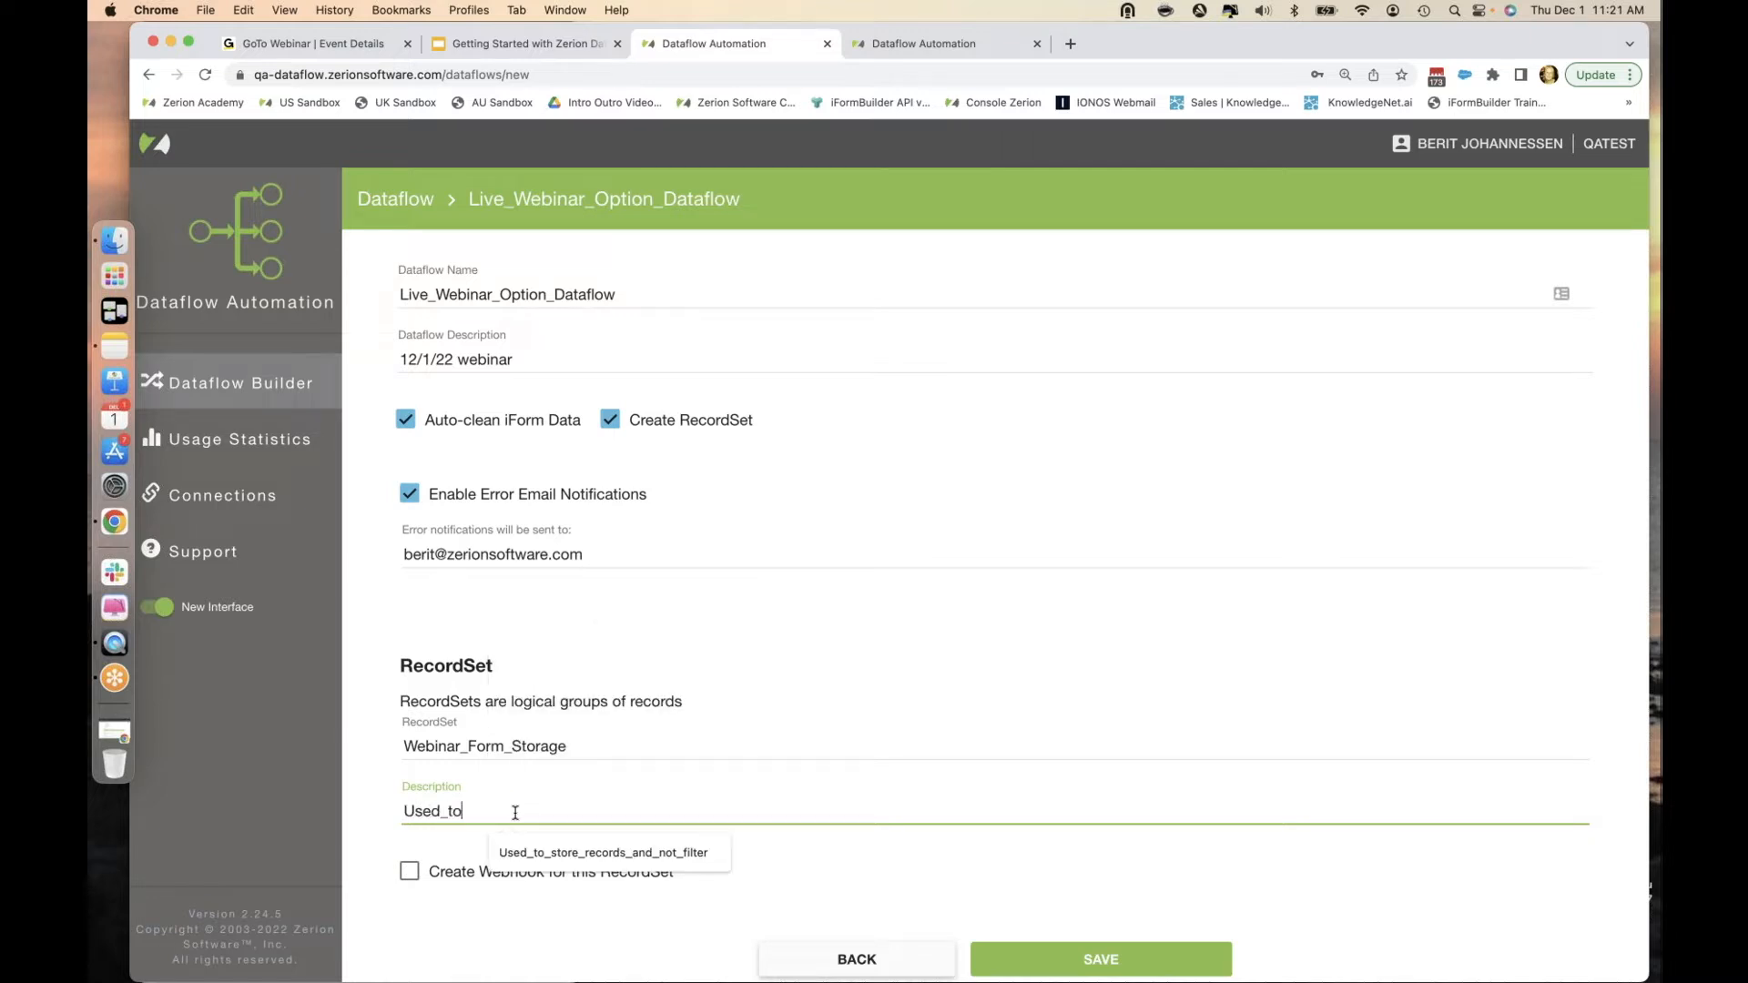
{"action": "type", "text": "_update_option"}
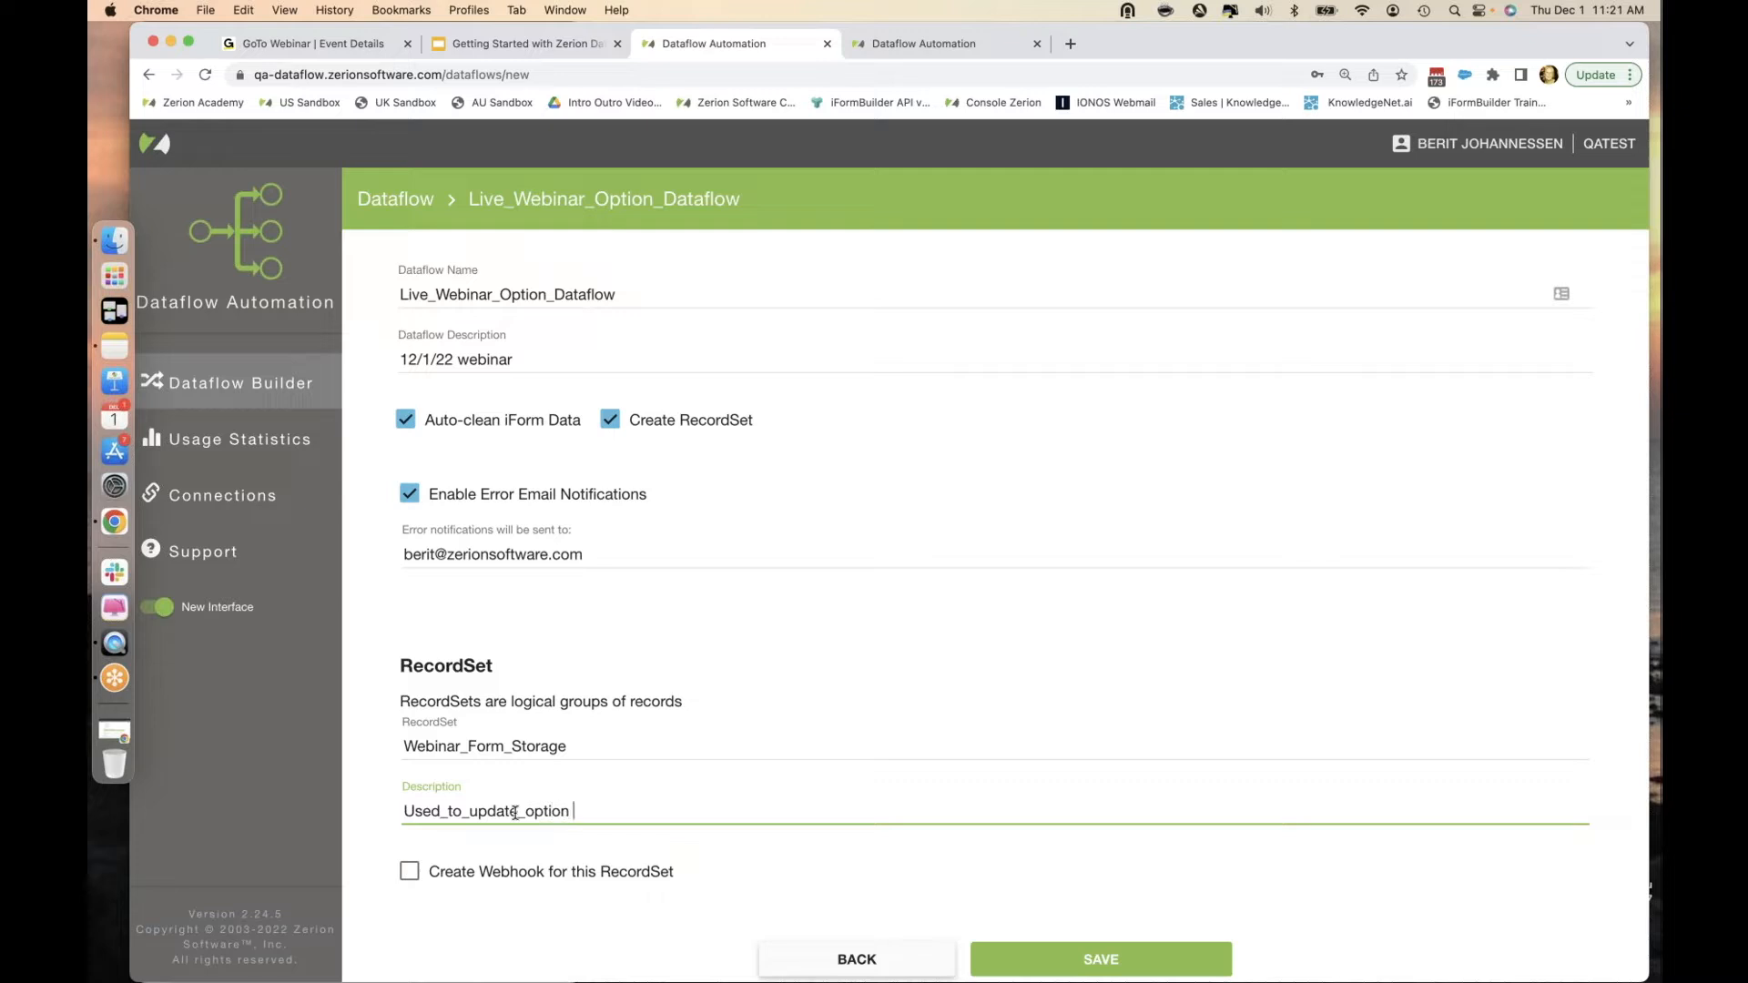
{"action": "key", "text": "BackSpace"}
{"action": "type", "text": "_list"}
{"action": "scroll", "coordinate": [691, 794], "scroll_direction": "down", "scroll_amount": 1}
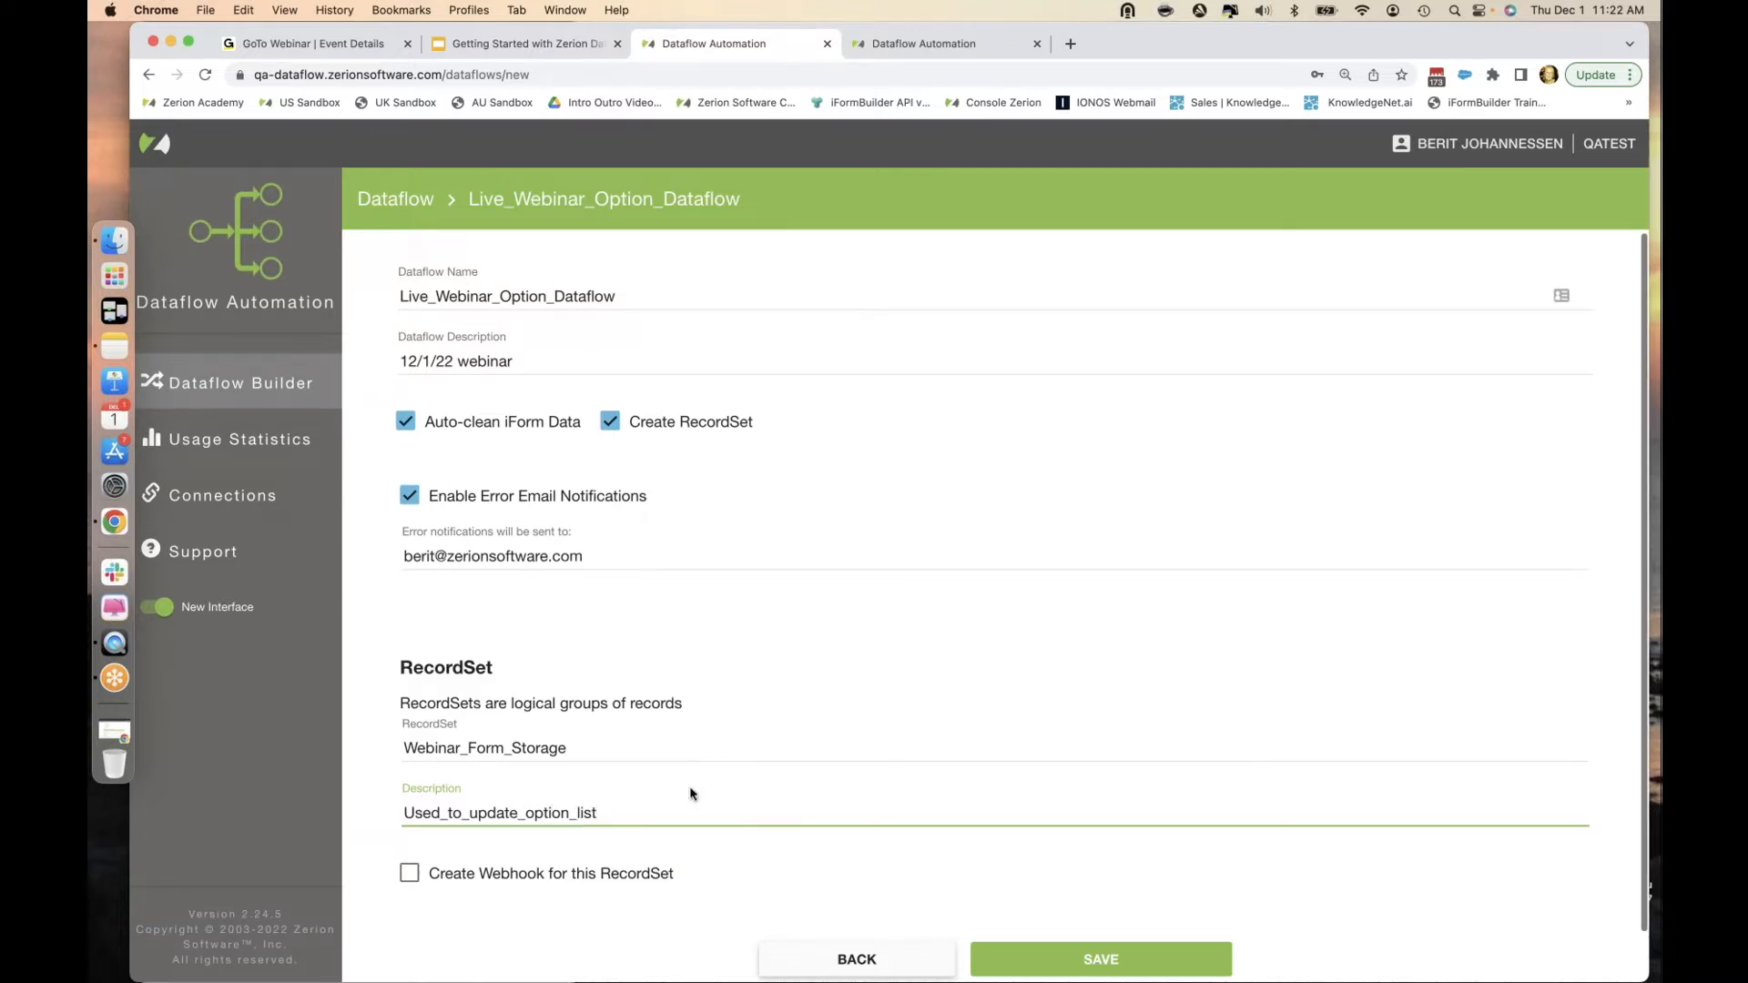
Enable creating a webhook for the RecordSet, keeping it unsecured, and save the new dataflow.
{"action": "left_click", "coordinate": [411, 875]}
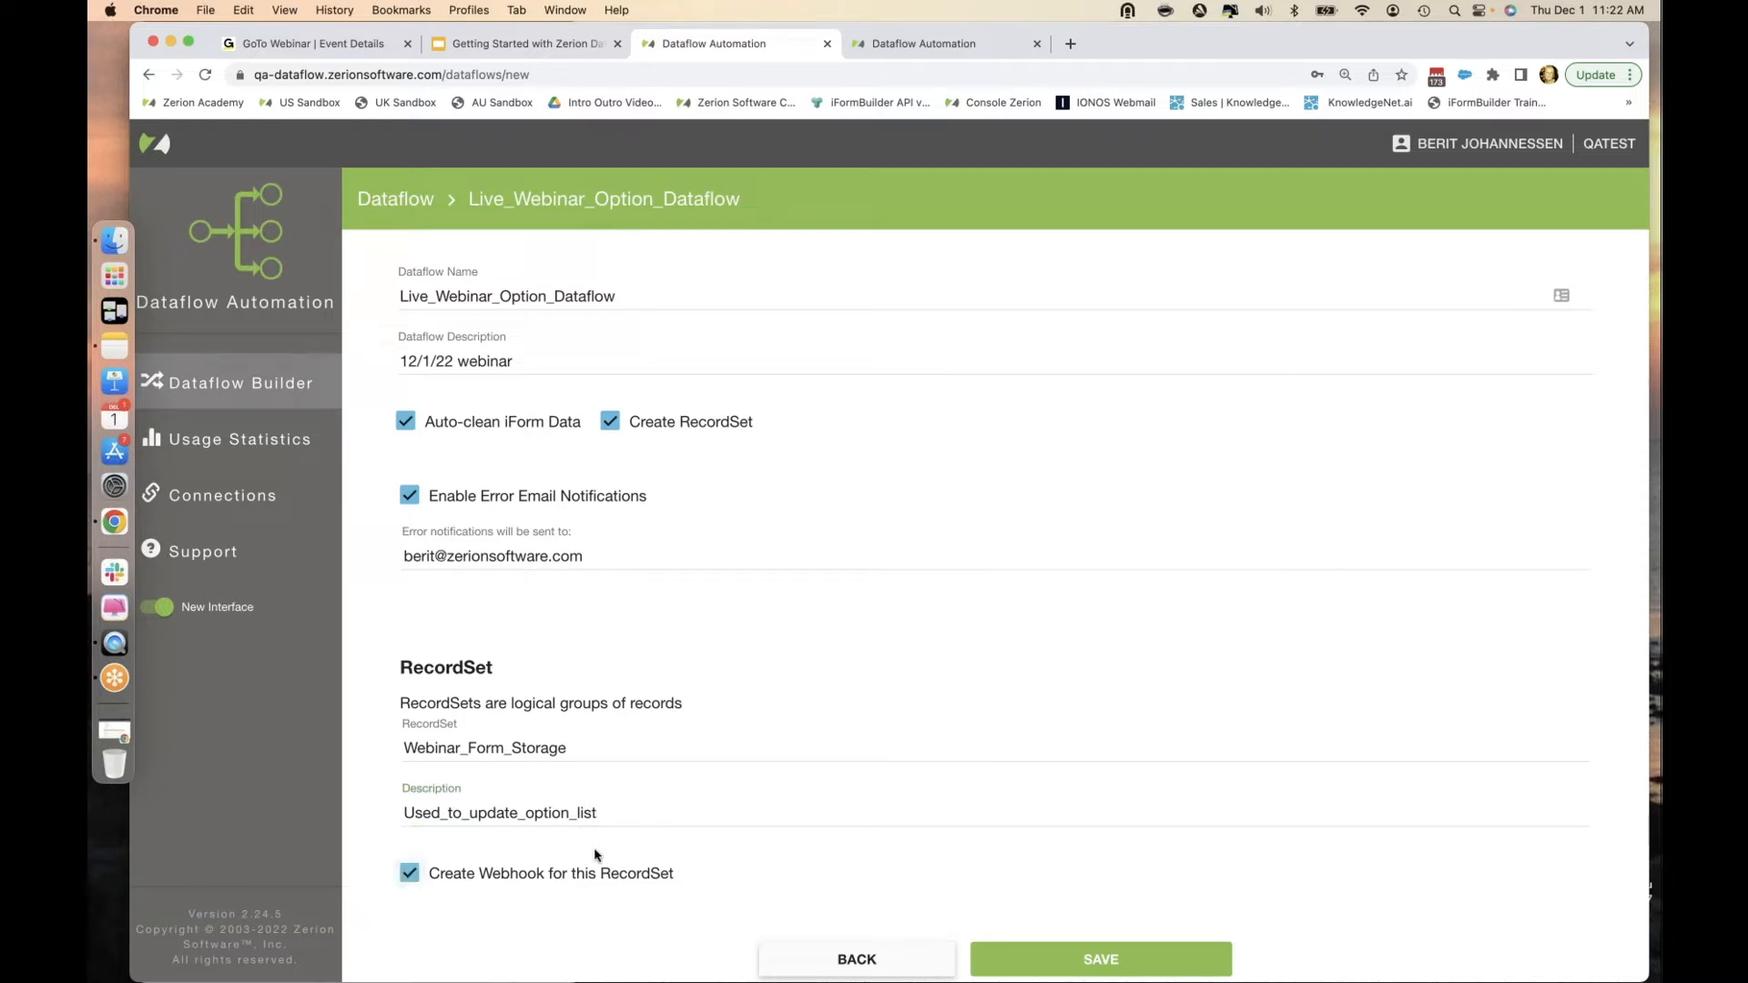
{"action": "scroll", "coordinate": [592, 857], "scroll_direction": "down", "scroll_amount": 3}
{"action": "scroll", "coordinate": [593, 857], "scroll_direction": "down", "scroll_amount": 3}
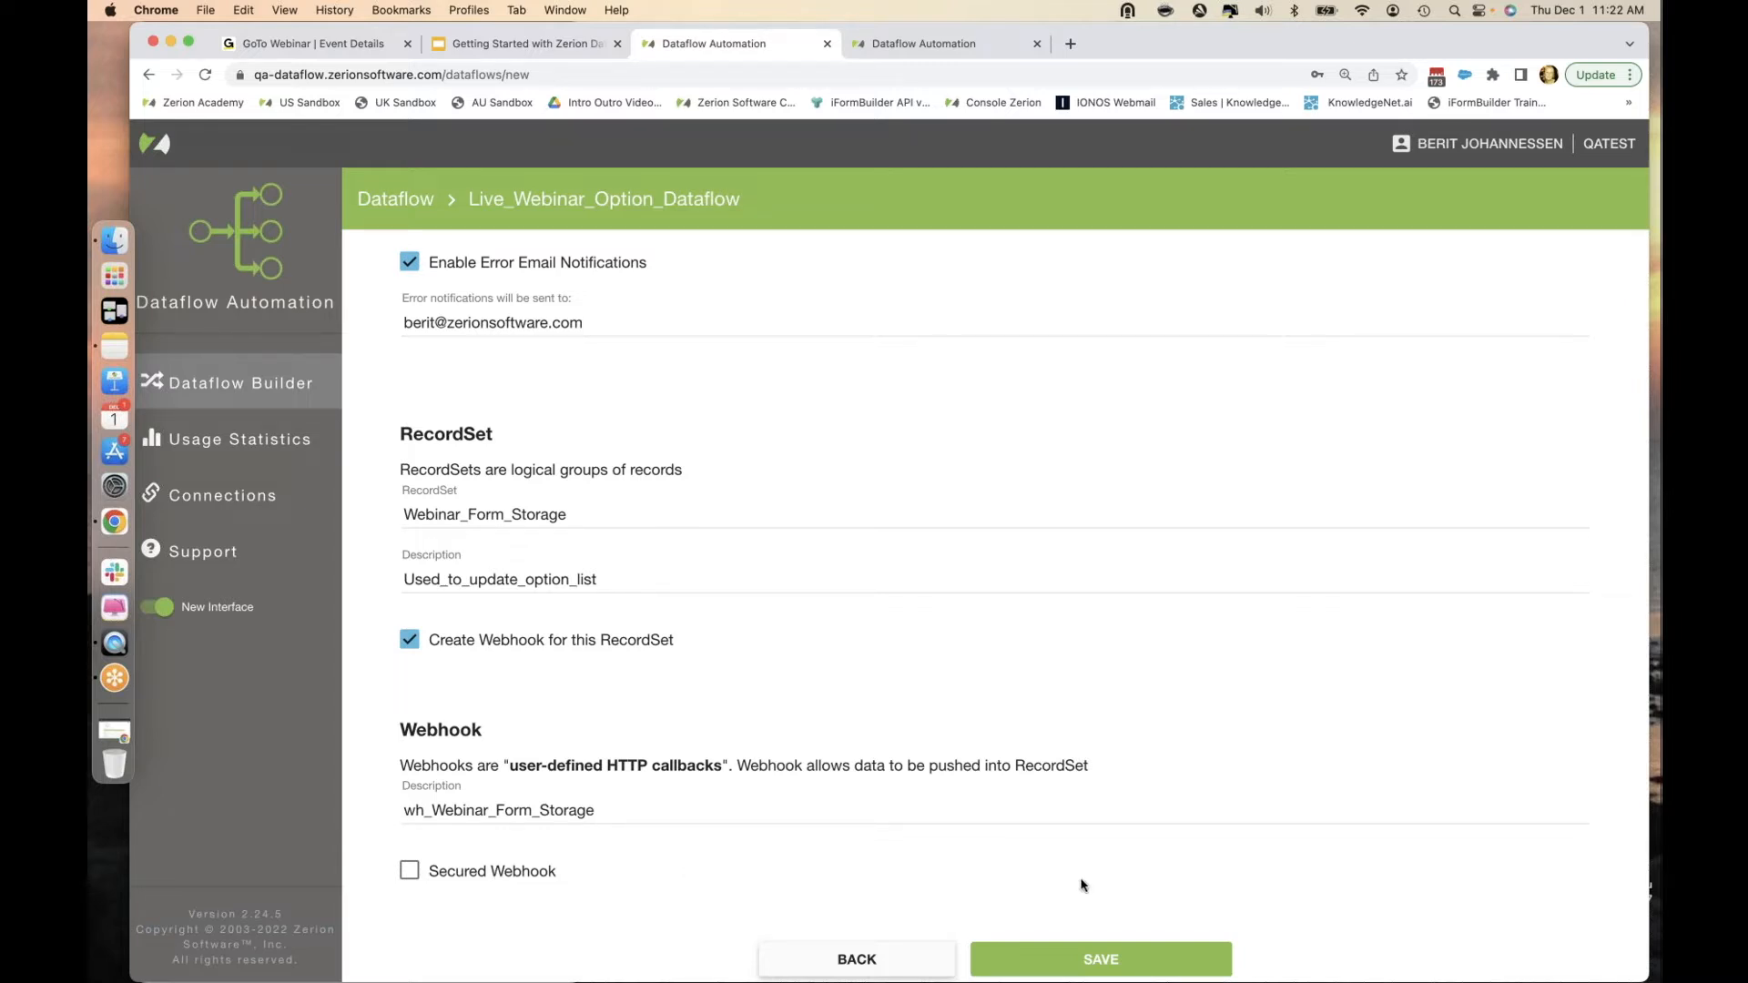
{"action": "left_click", "coordinate": [1119, 967]}
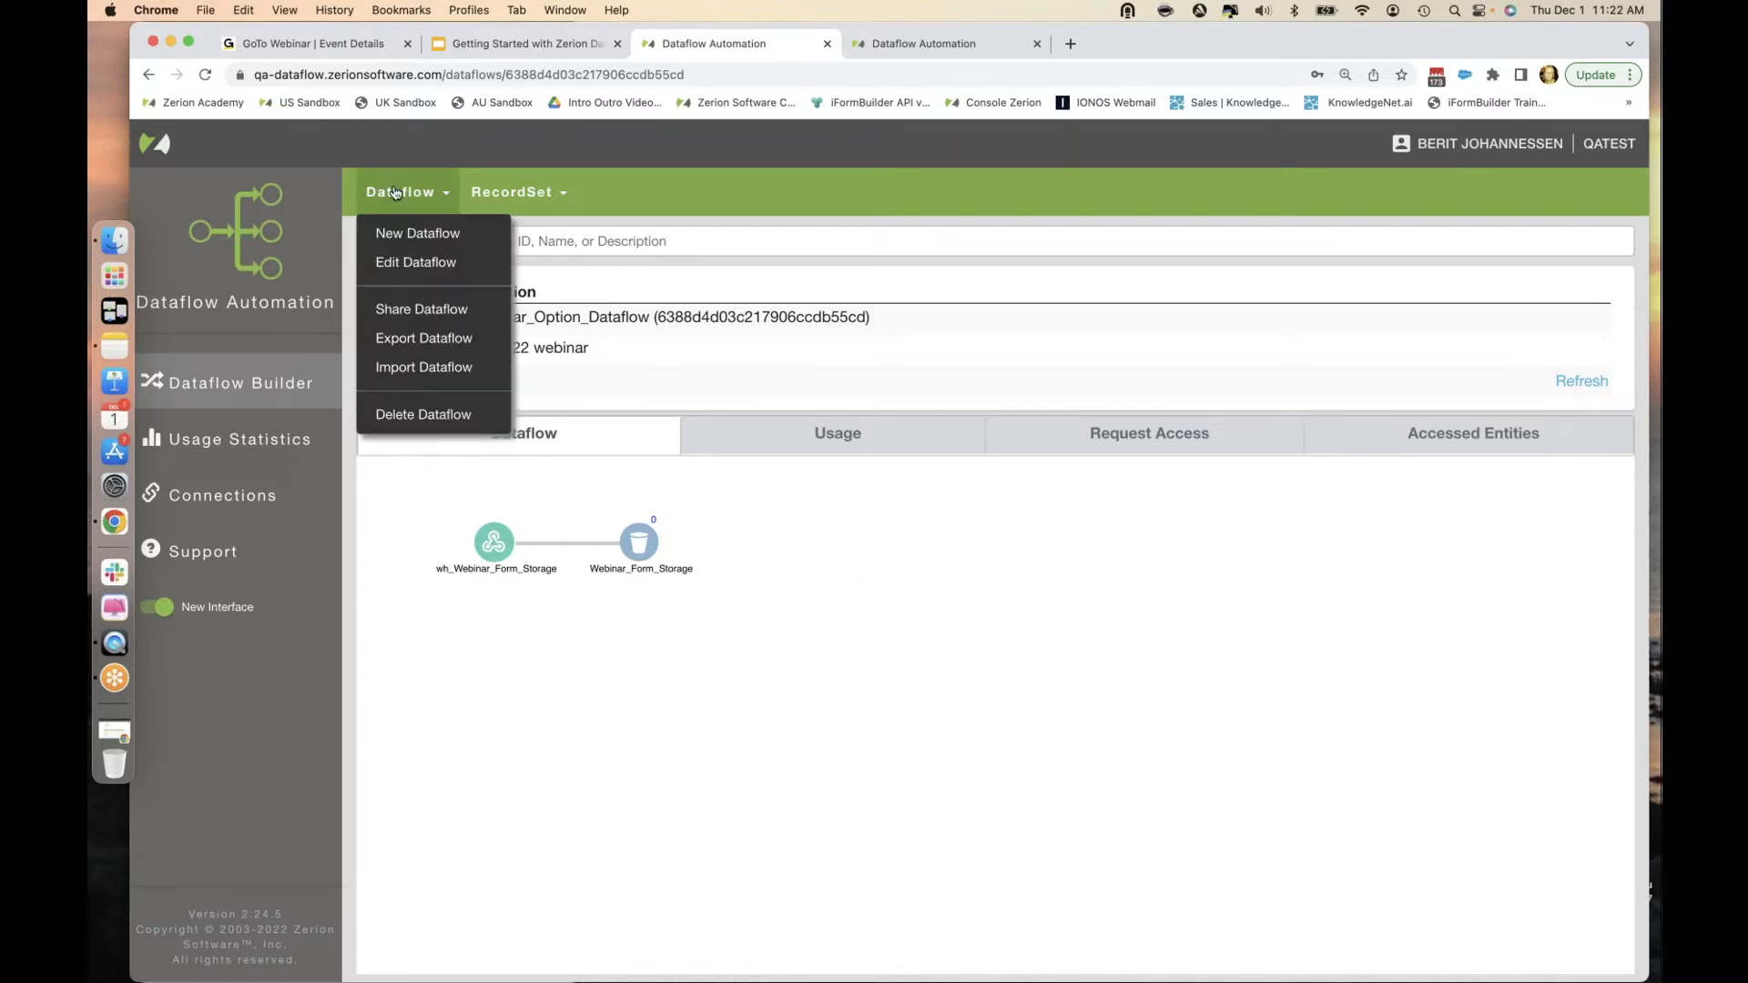
Examine the webhook and RecordSet nodes of the dataflow, comparing the information and commands each one offers.
{"action": "mouse_move", "coordinate": [507, 189]}
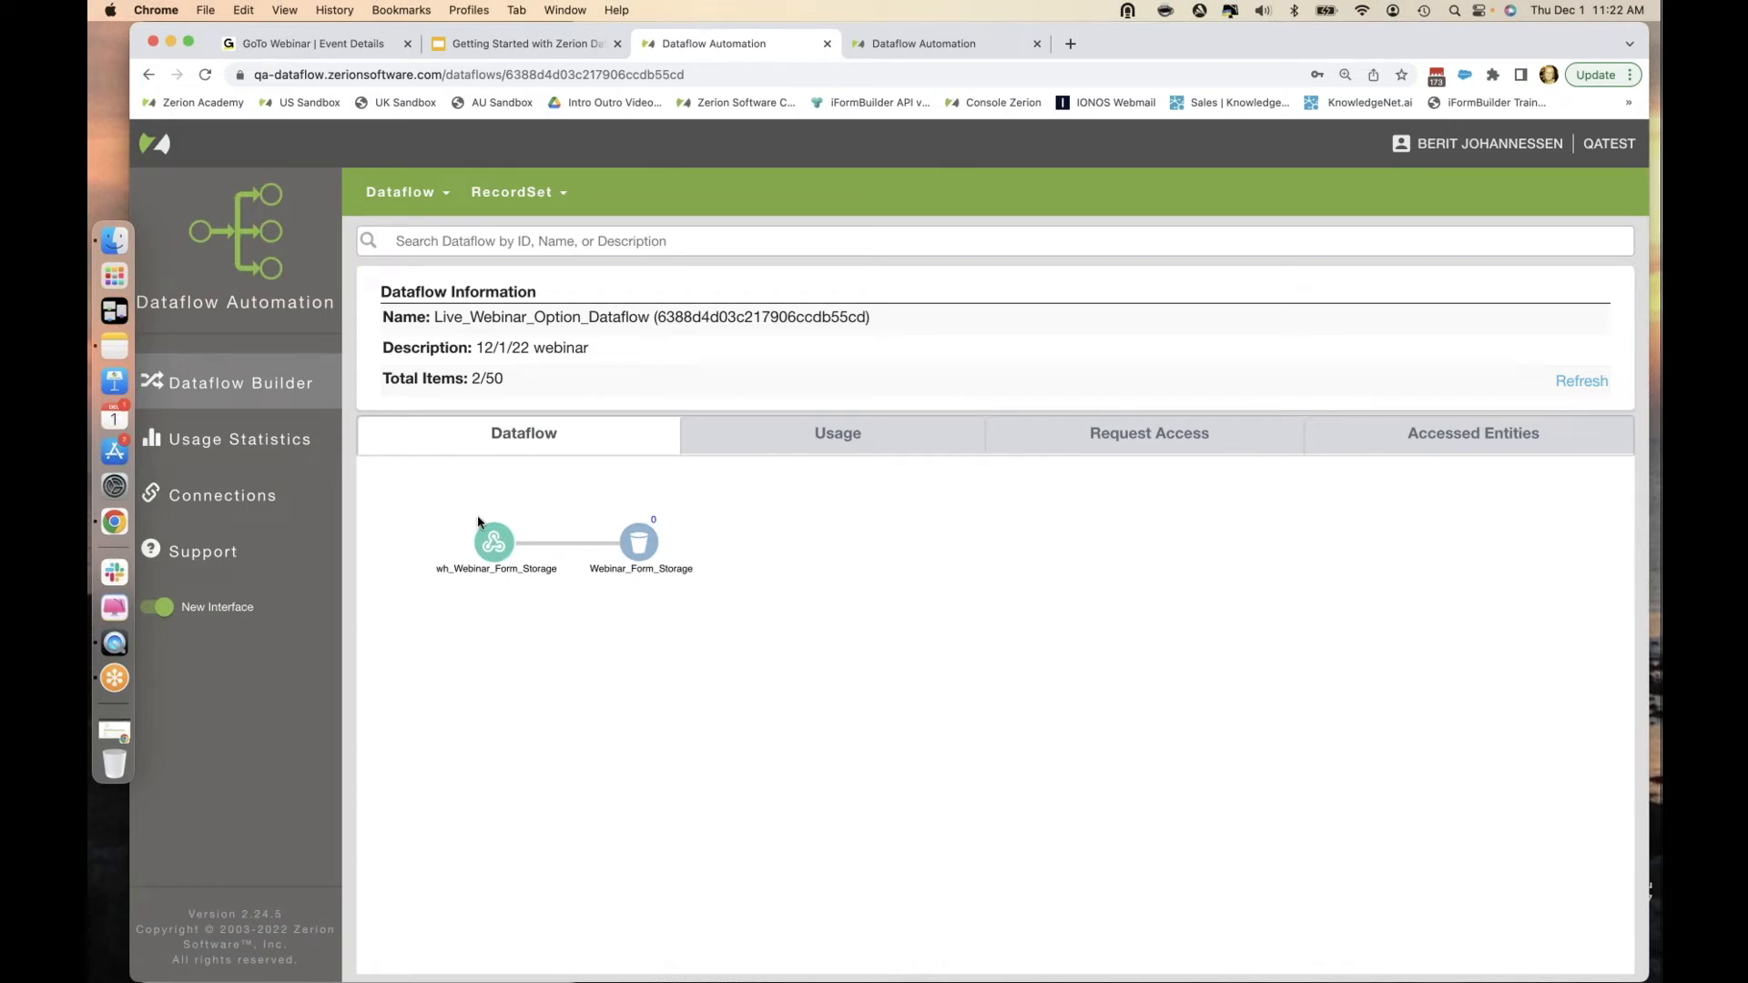
{"action": "left_click", "coordinate": [491, 546]}
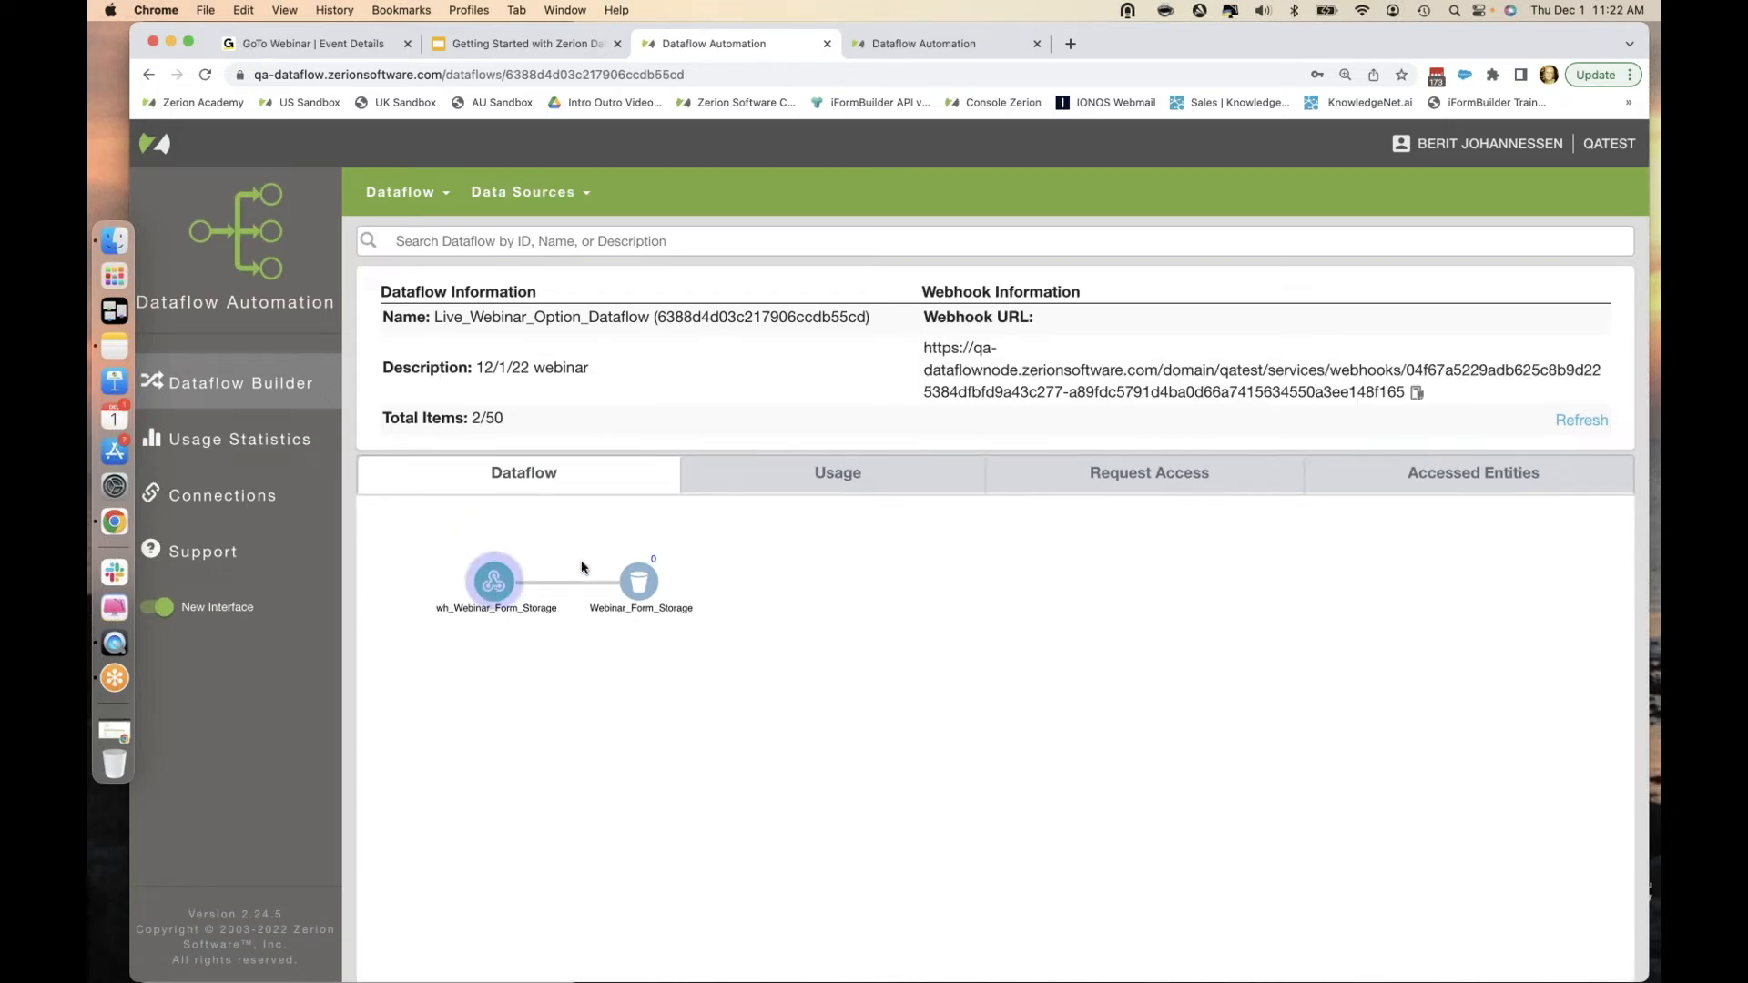
{"action": "mouse_move", "coordinate": [409, 204]}
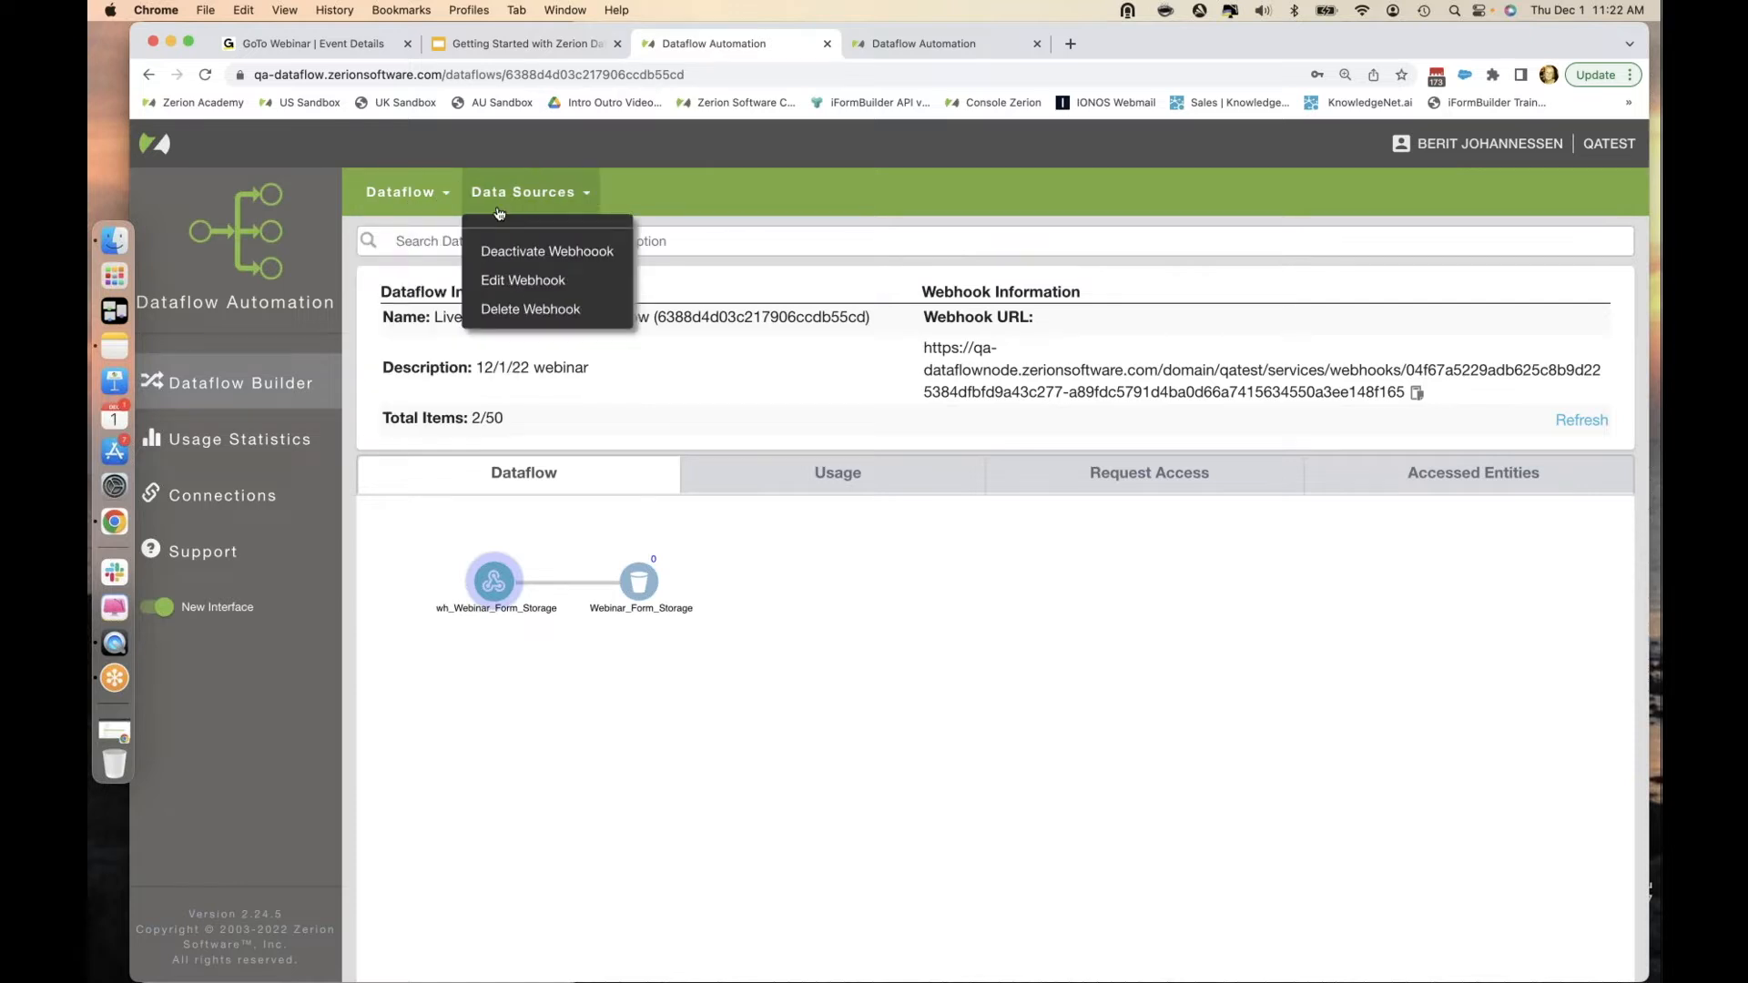
{"action": "left_click", "coordinate": [638, 582]}
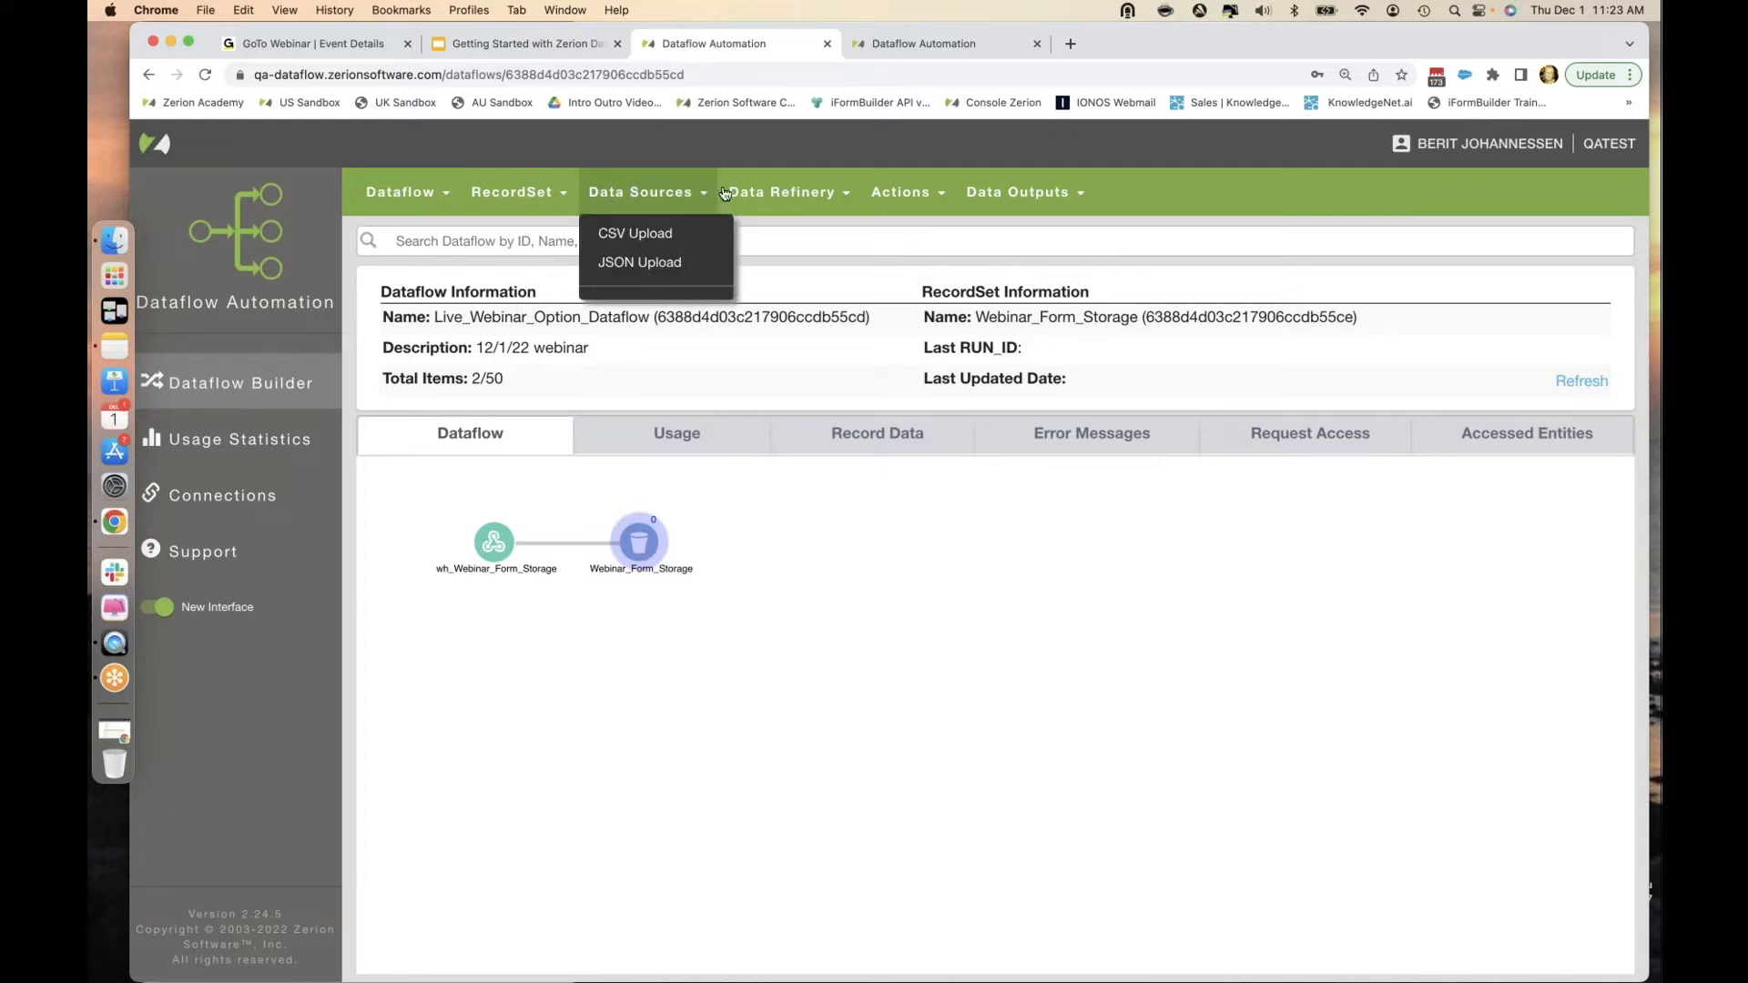
{"action": "mouse_move", "coordinate": [851, 192]}
{"action": "mouse_move", "coordinate": [1013, 188]}
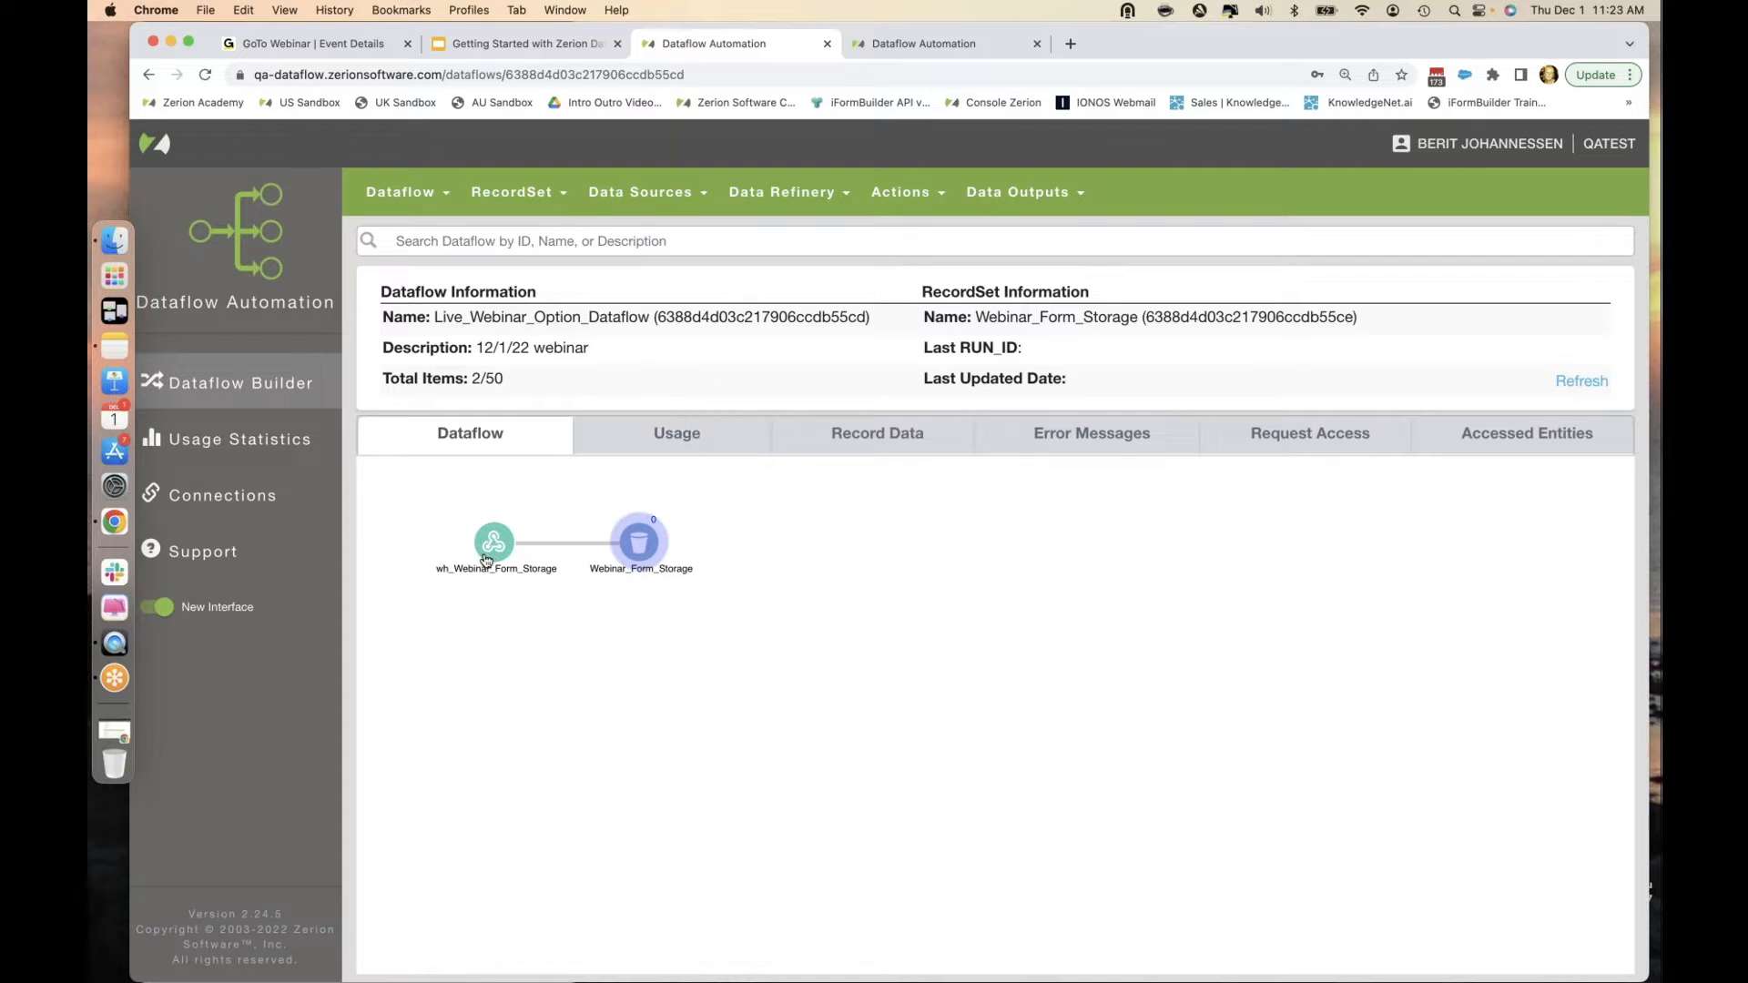
{"action": "left_click", "coordinate": [486, 560]}
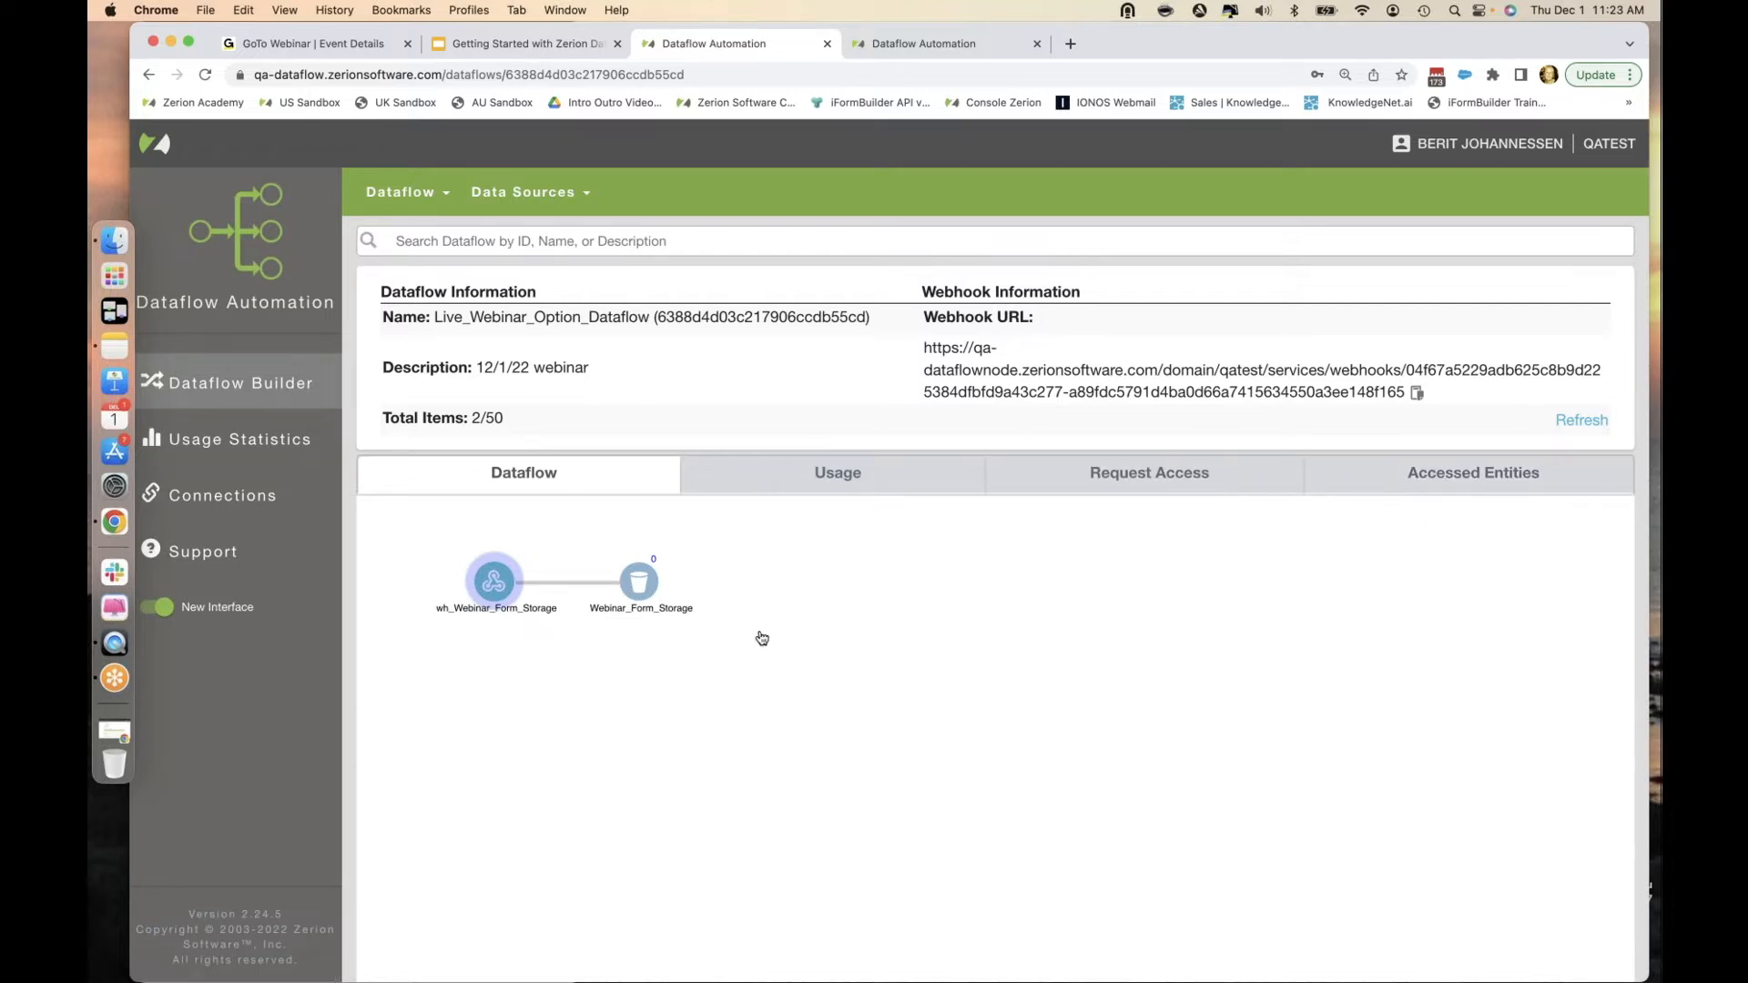
{"action": "left_click", "coordinate": [639, 583]}
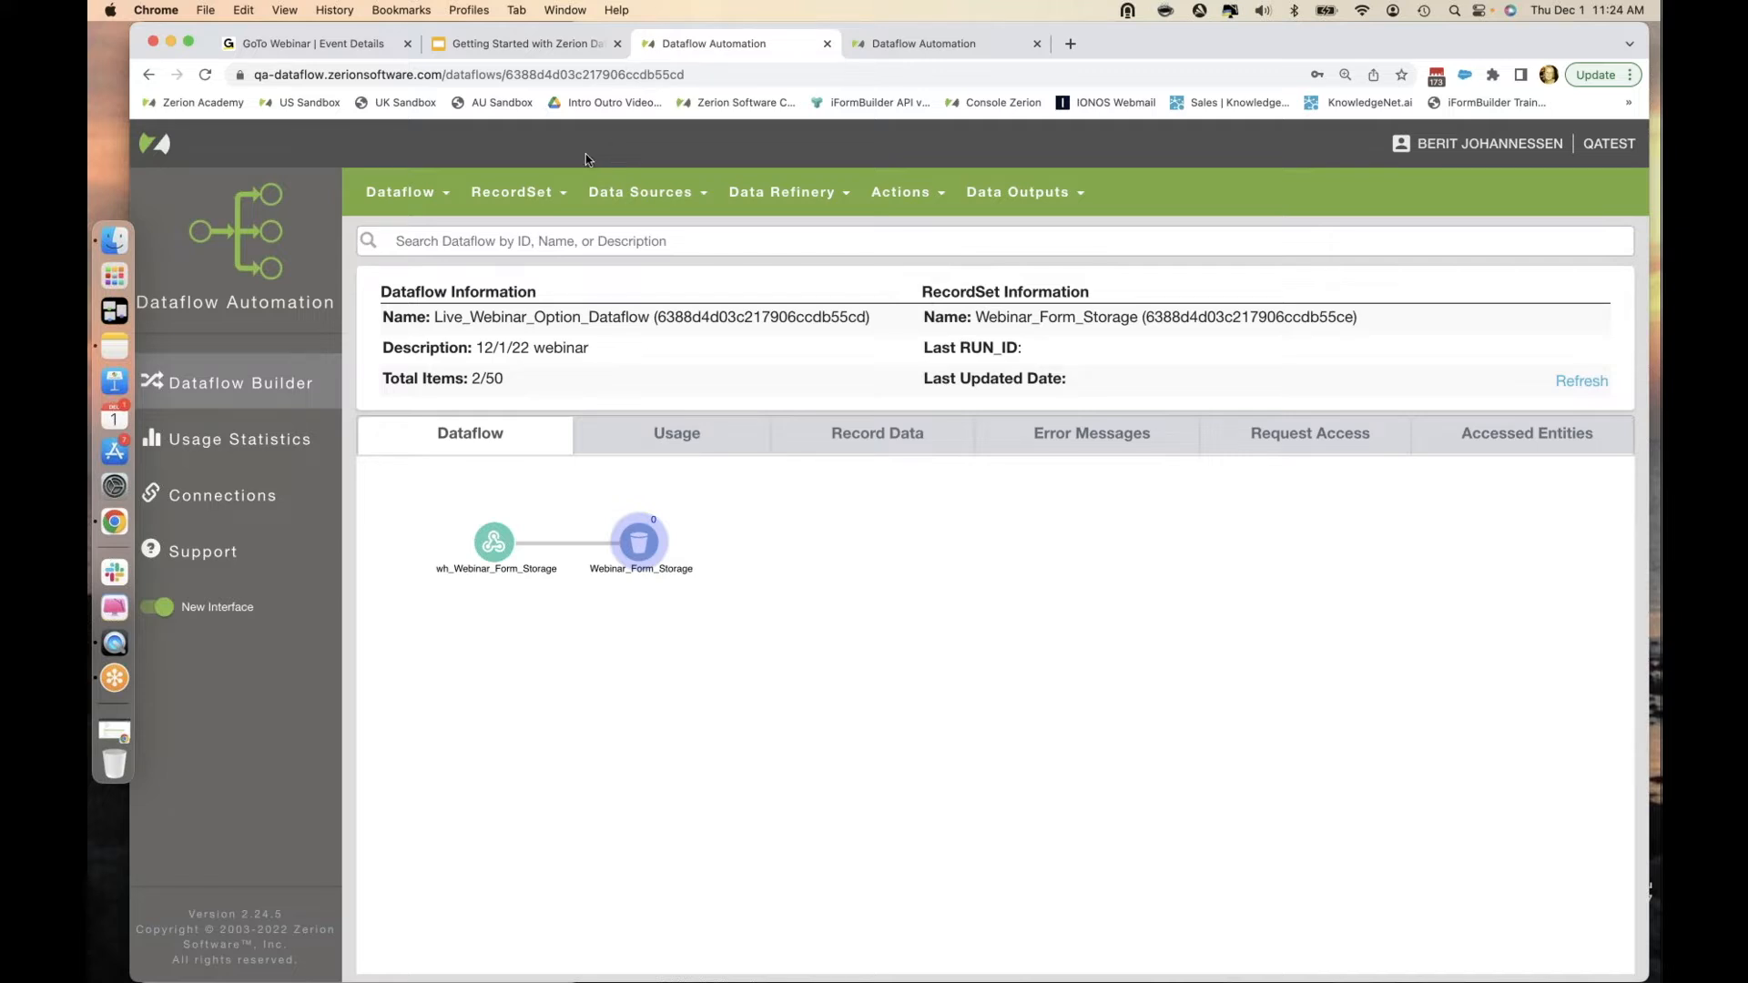
Review the dataflow, RecordSet, data source, refinery, action and output commands available for the Webinar_Form_Storage RecordSet.
{"action": "left_click", "coordinate": [429, 204]}
{"action": "left_click", "coordinate": [432, 188]}
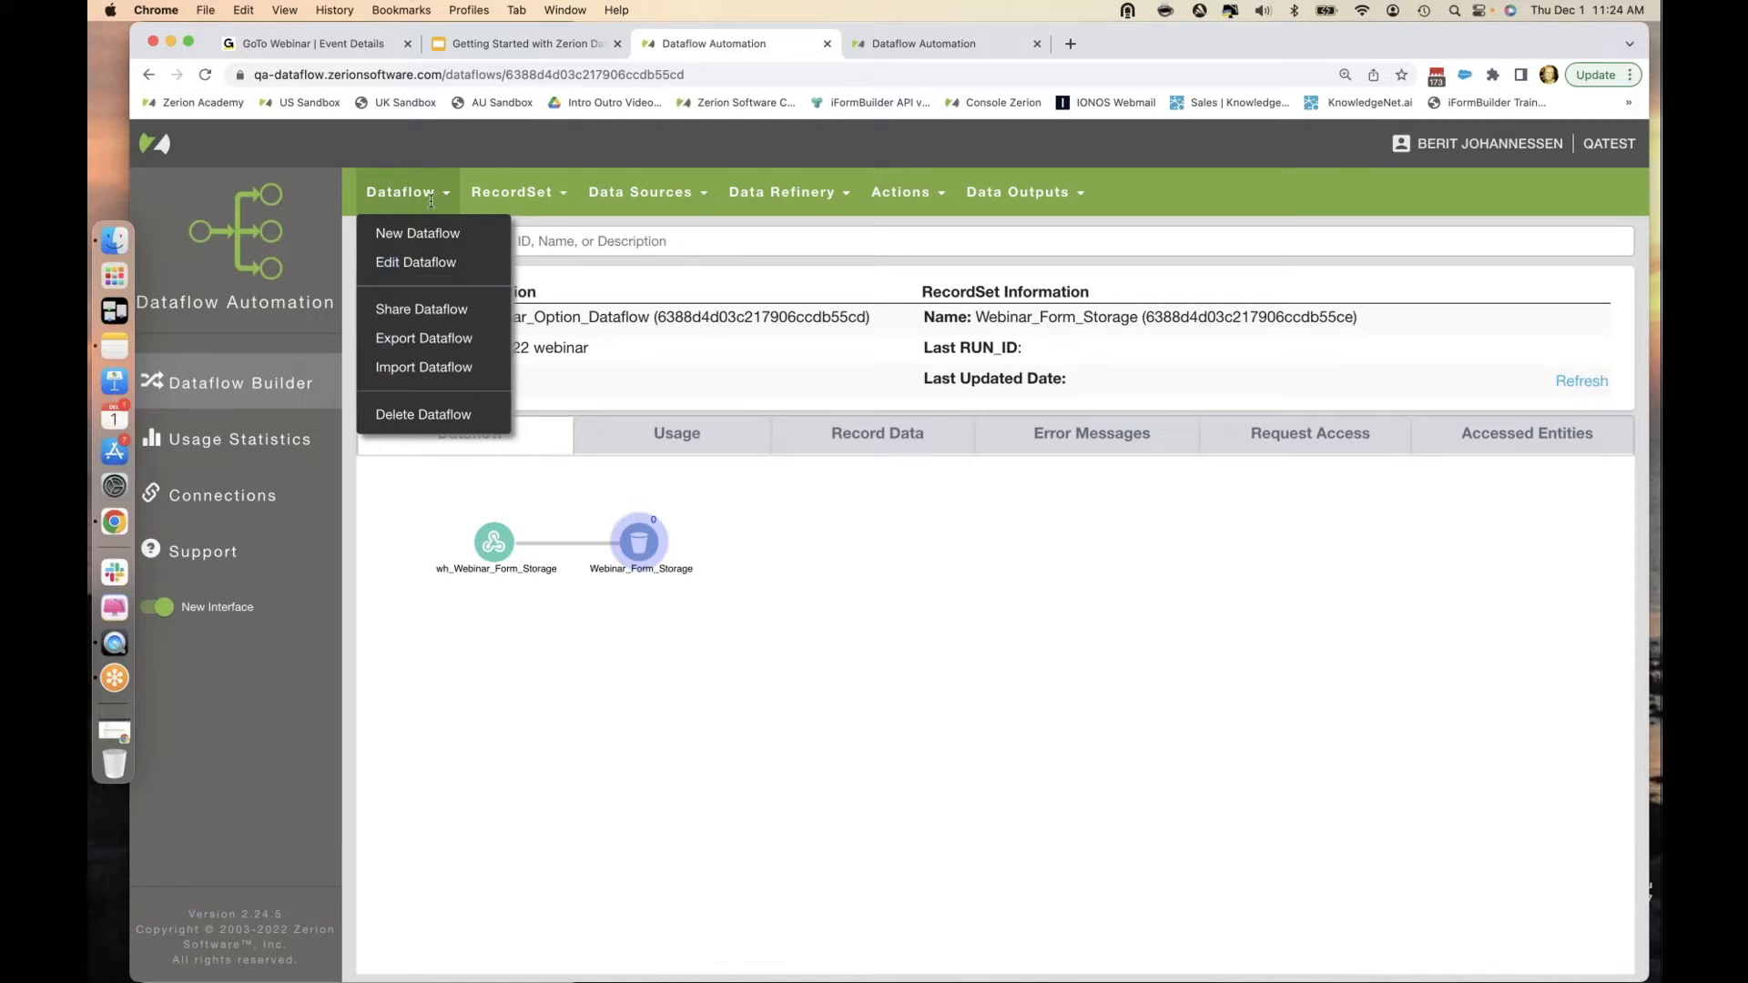
{"action": "left_click", "coordinate": [541, 190]}
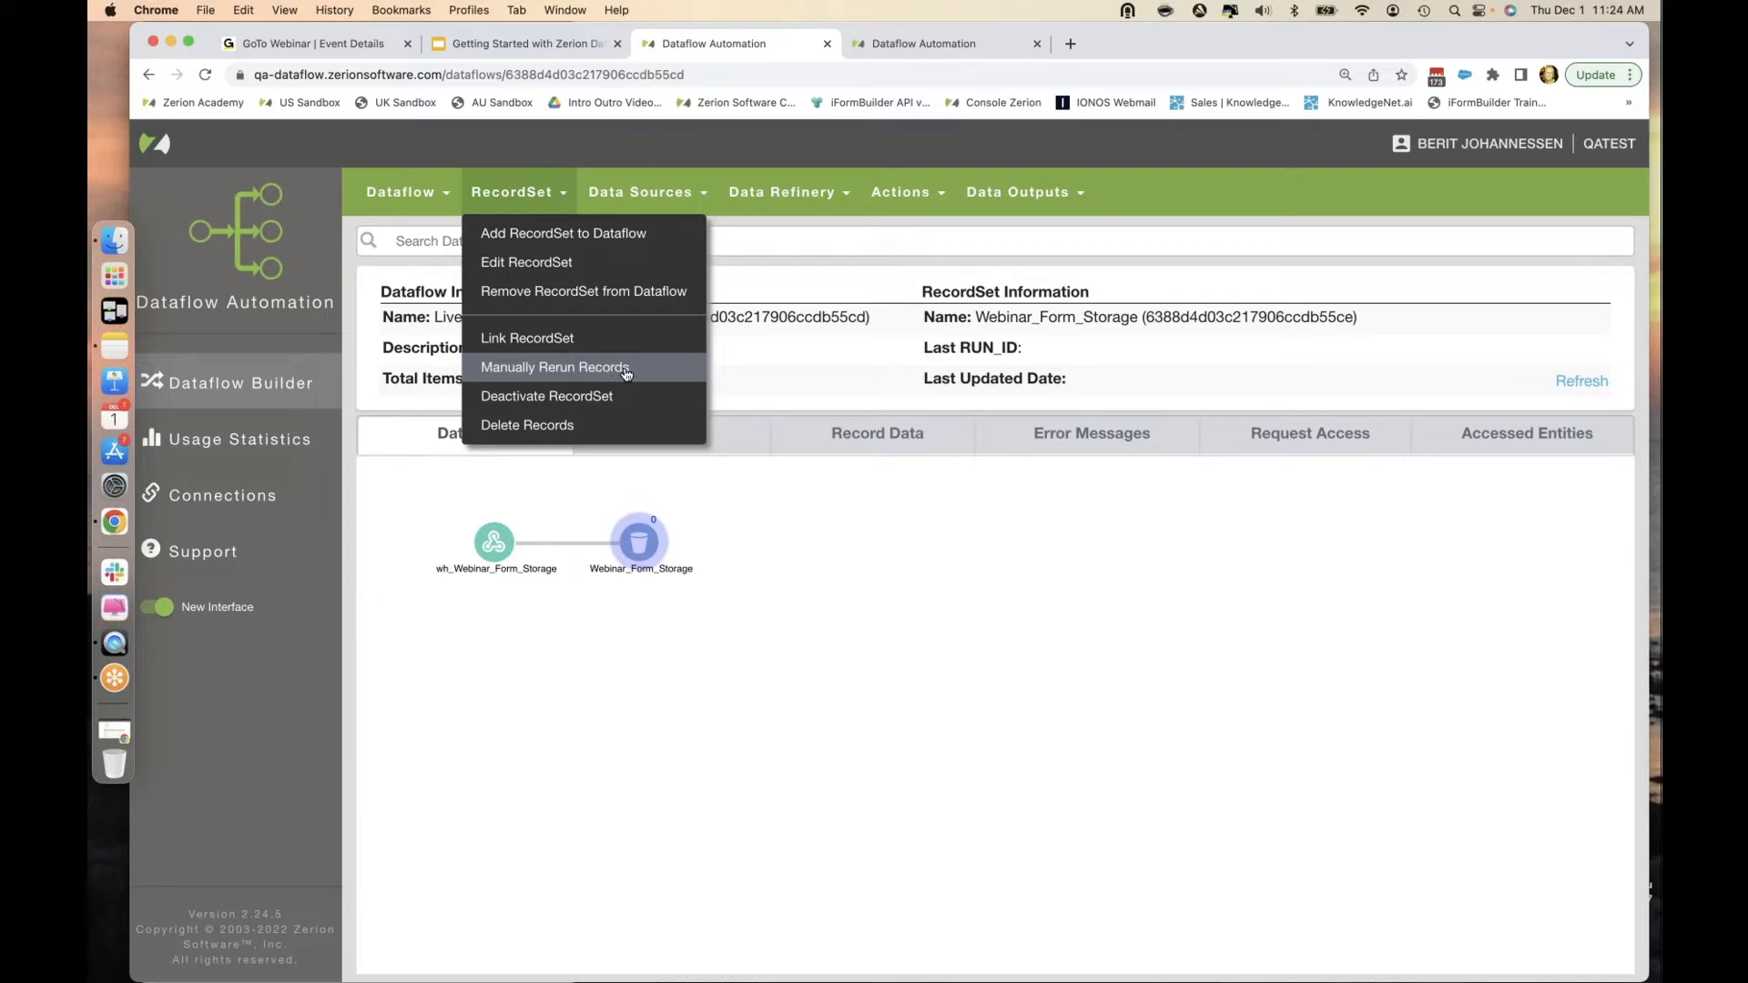
{"action": "mouse_move", "coordinate": [625, 419]}
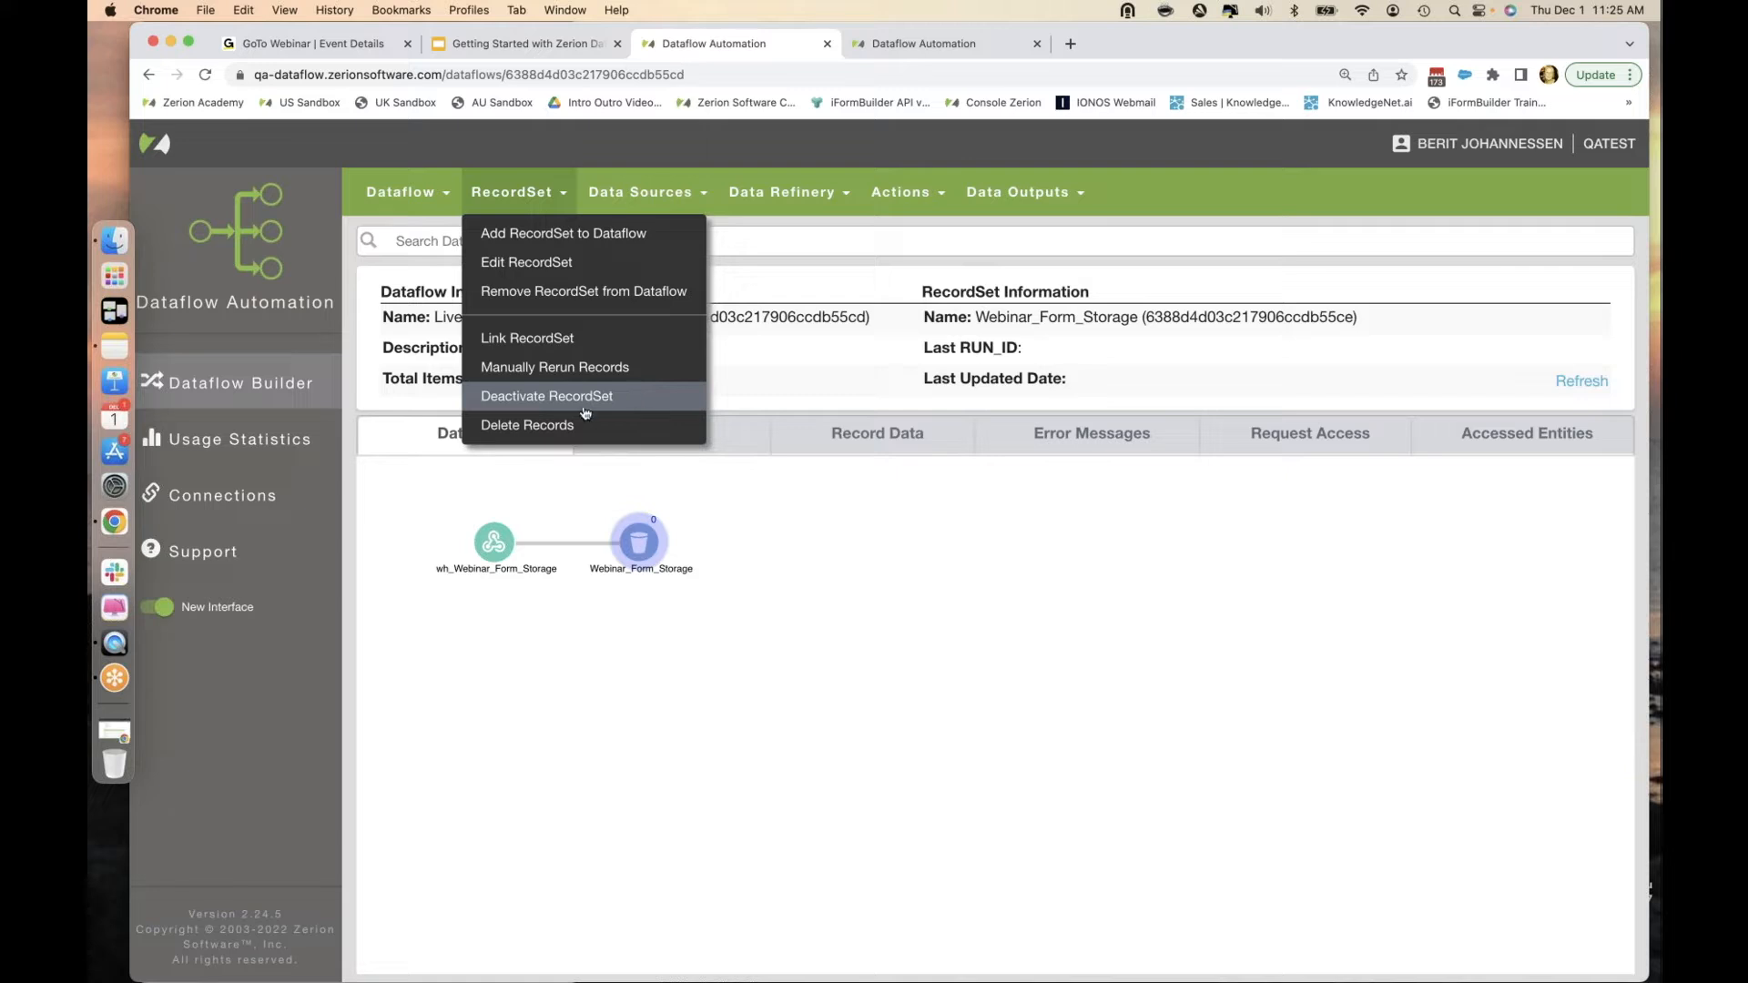
{"action": "mouse_move", "coordinate": [576, 431]}
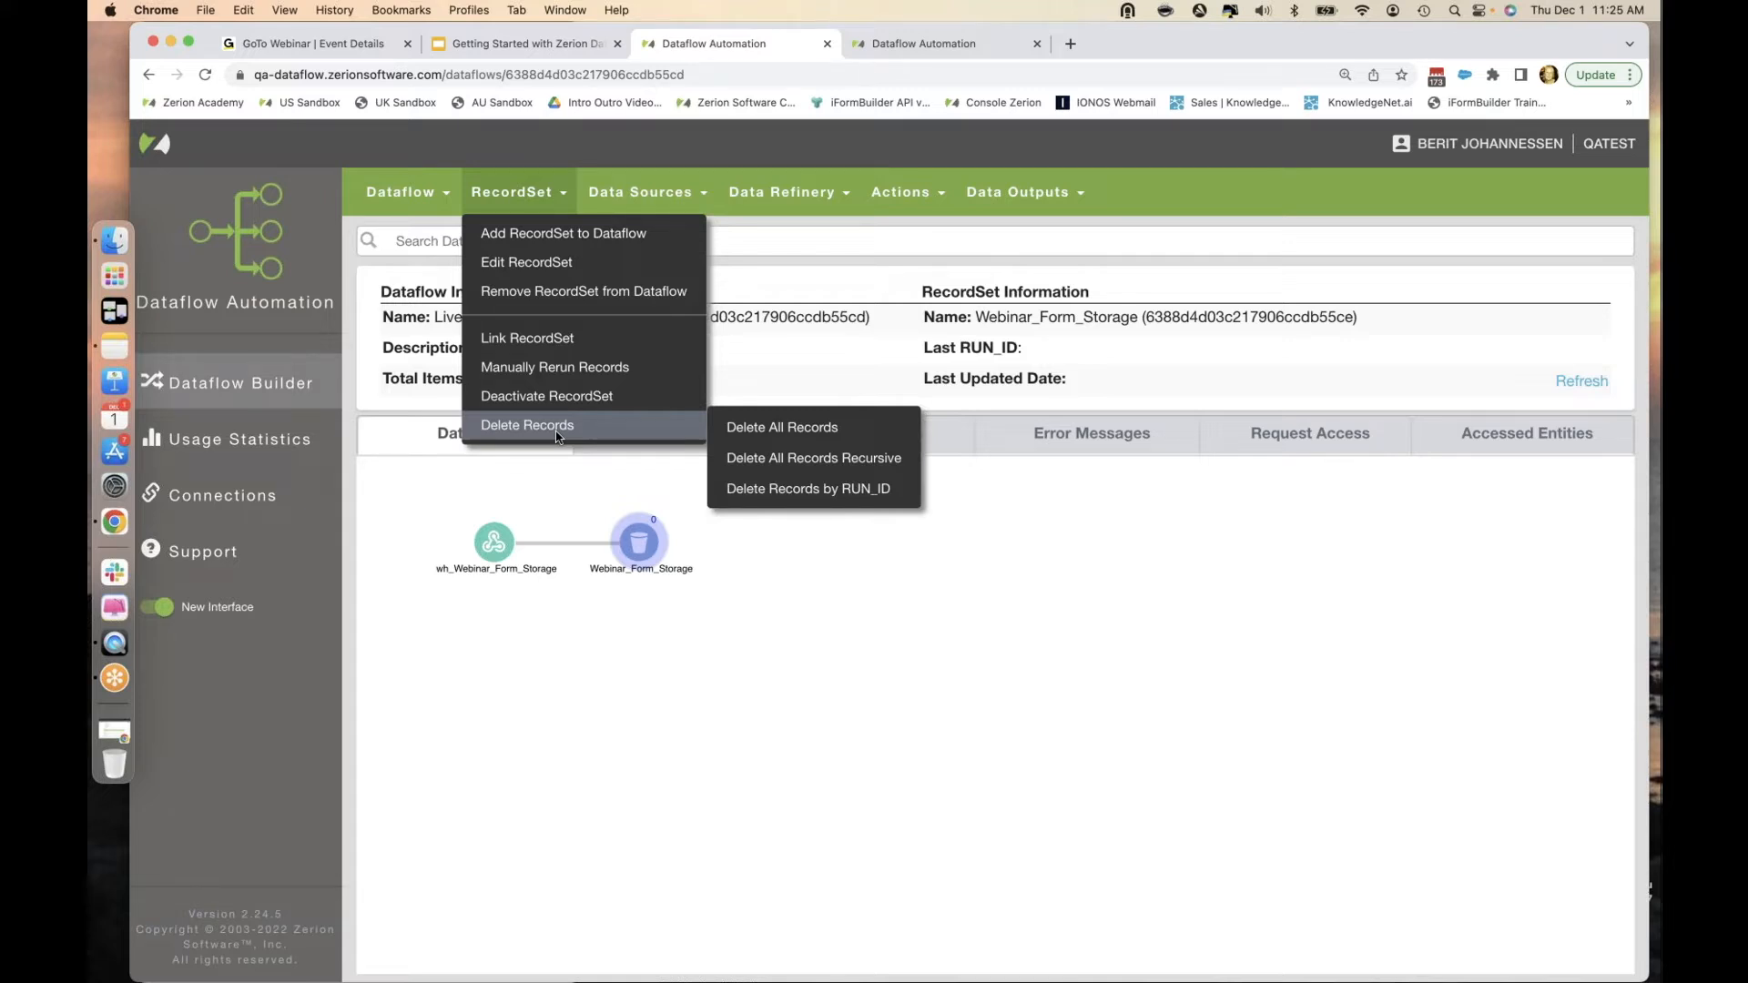
{"action": "mouse_move", "coordinate": [589, 208]}
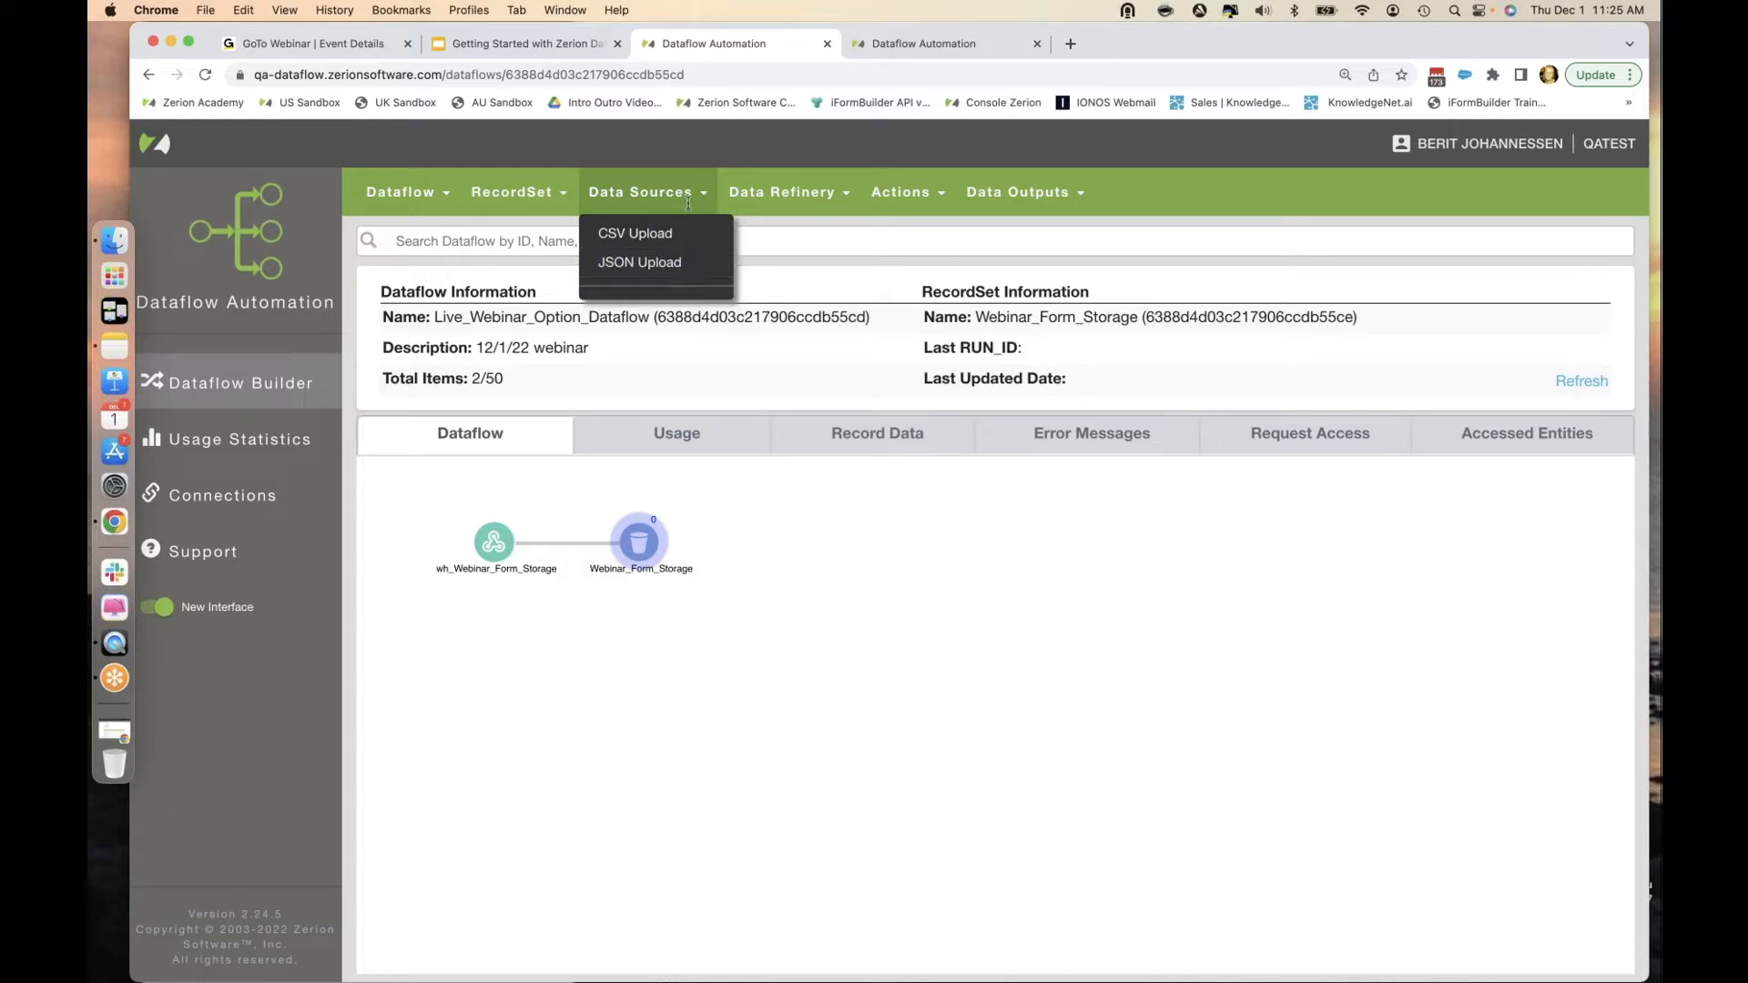
{"action": "left_click", "coordinate": [775, 189]}
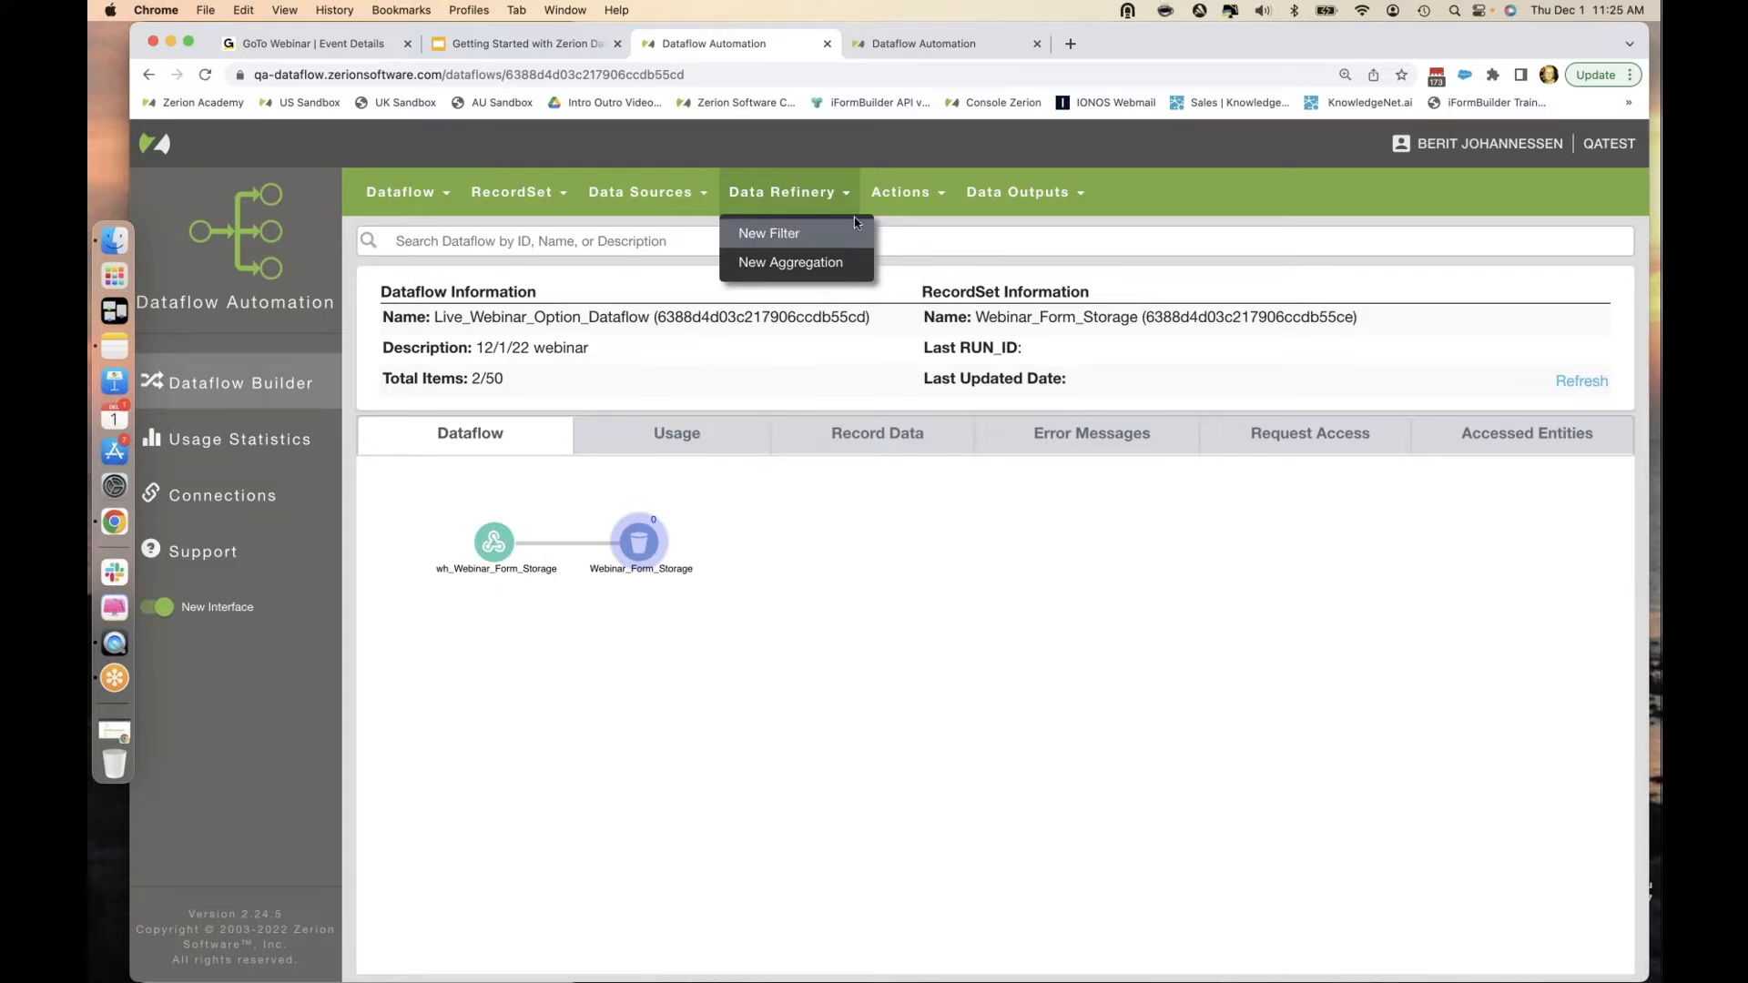
{"action": "left_click", "coordinate": [894, 202]}
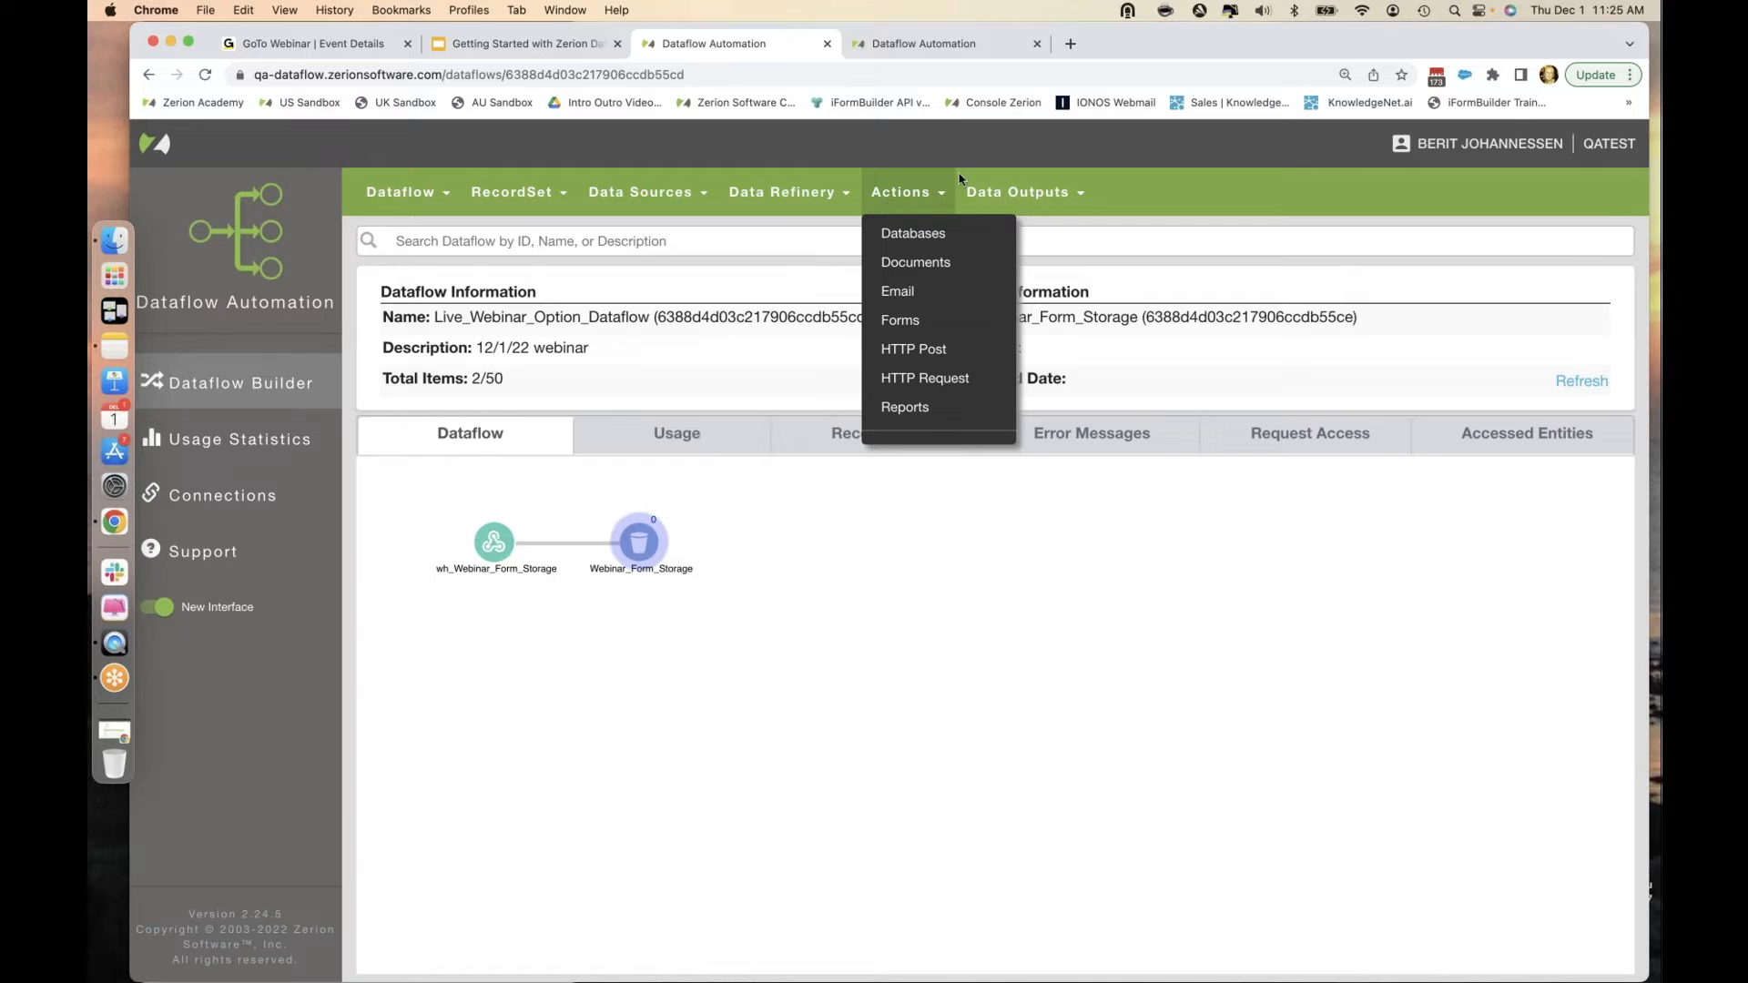
{"action": "left_click", "coordinate": [1038, 193]}
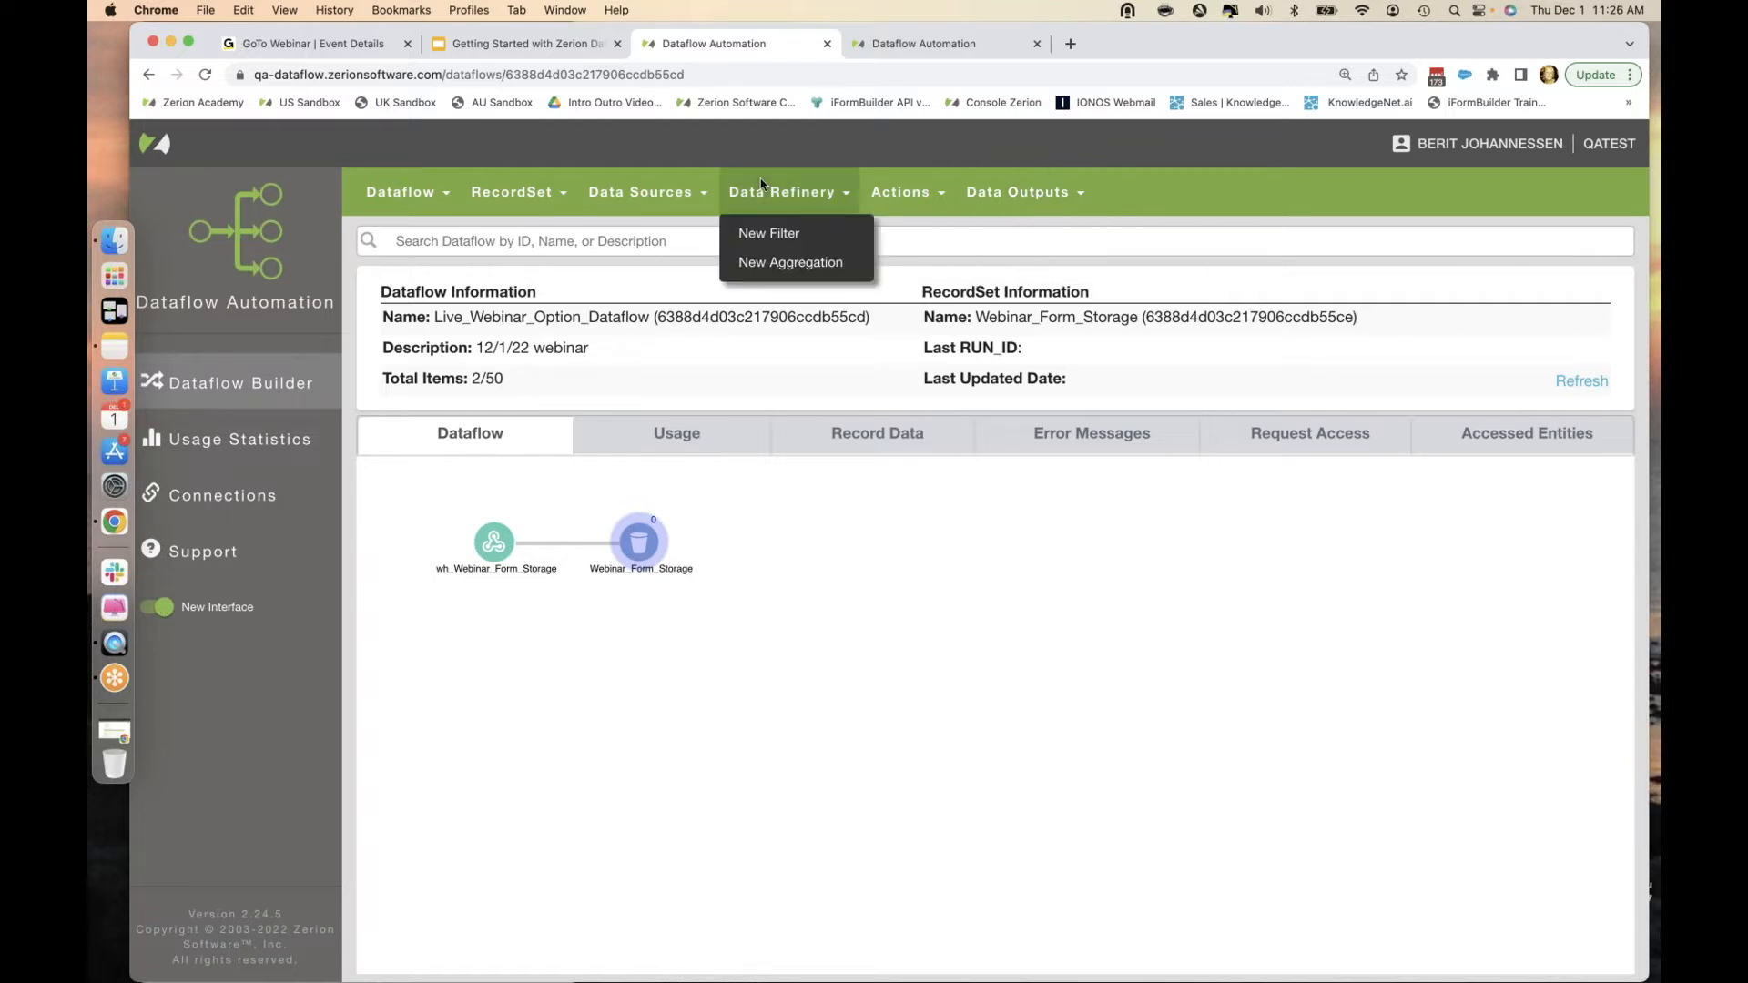
Check the dataflow building steps in the webinar slides and copy the URL of the wh_Webinar_Form_Storage webhook.
{"action": "left_click", "coordinate": [535, 45]}
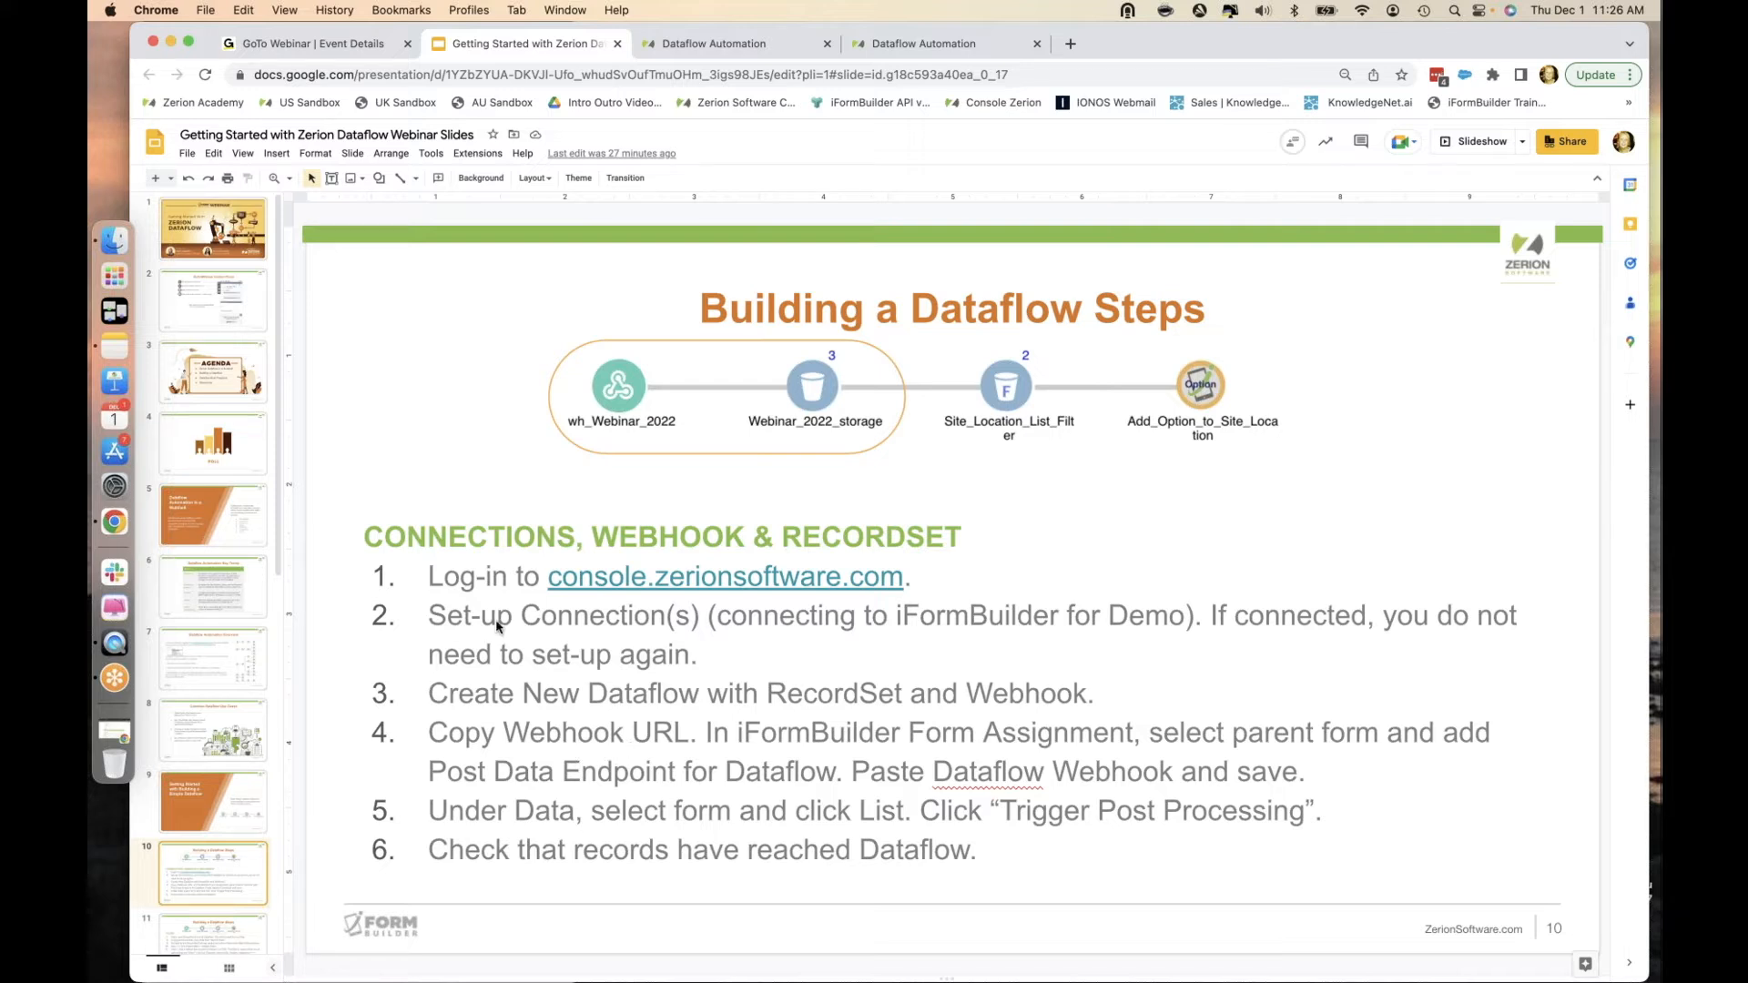
{"action": "left_click", "coordinate": [719, 46]}
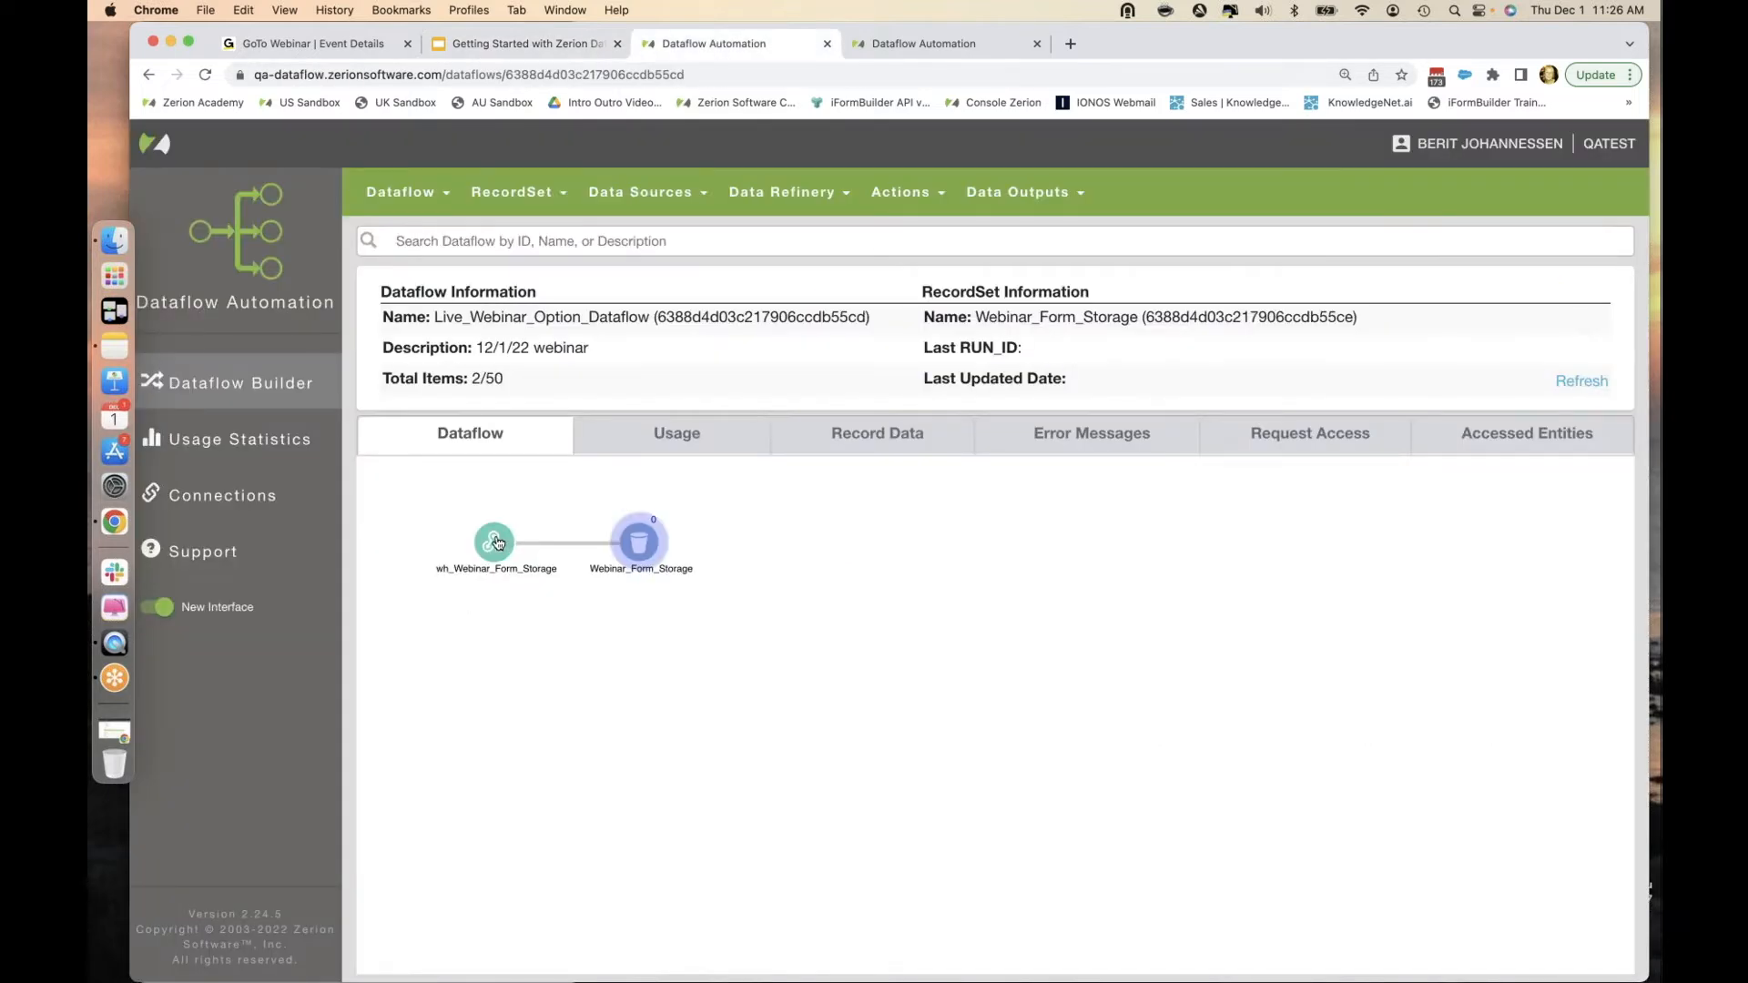
{"action": "left_click", "coordinate": [494, 544]}
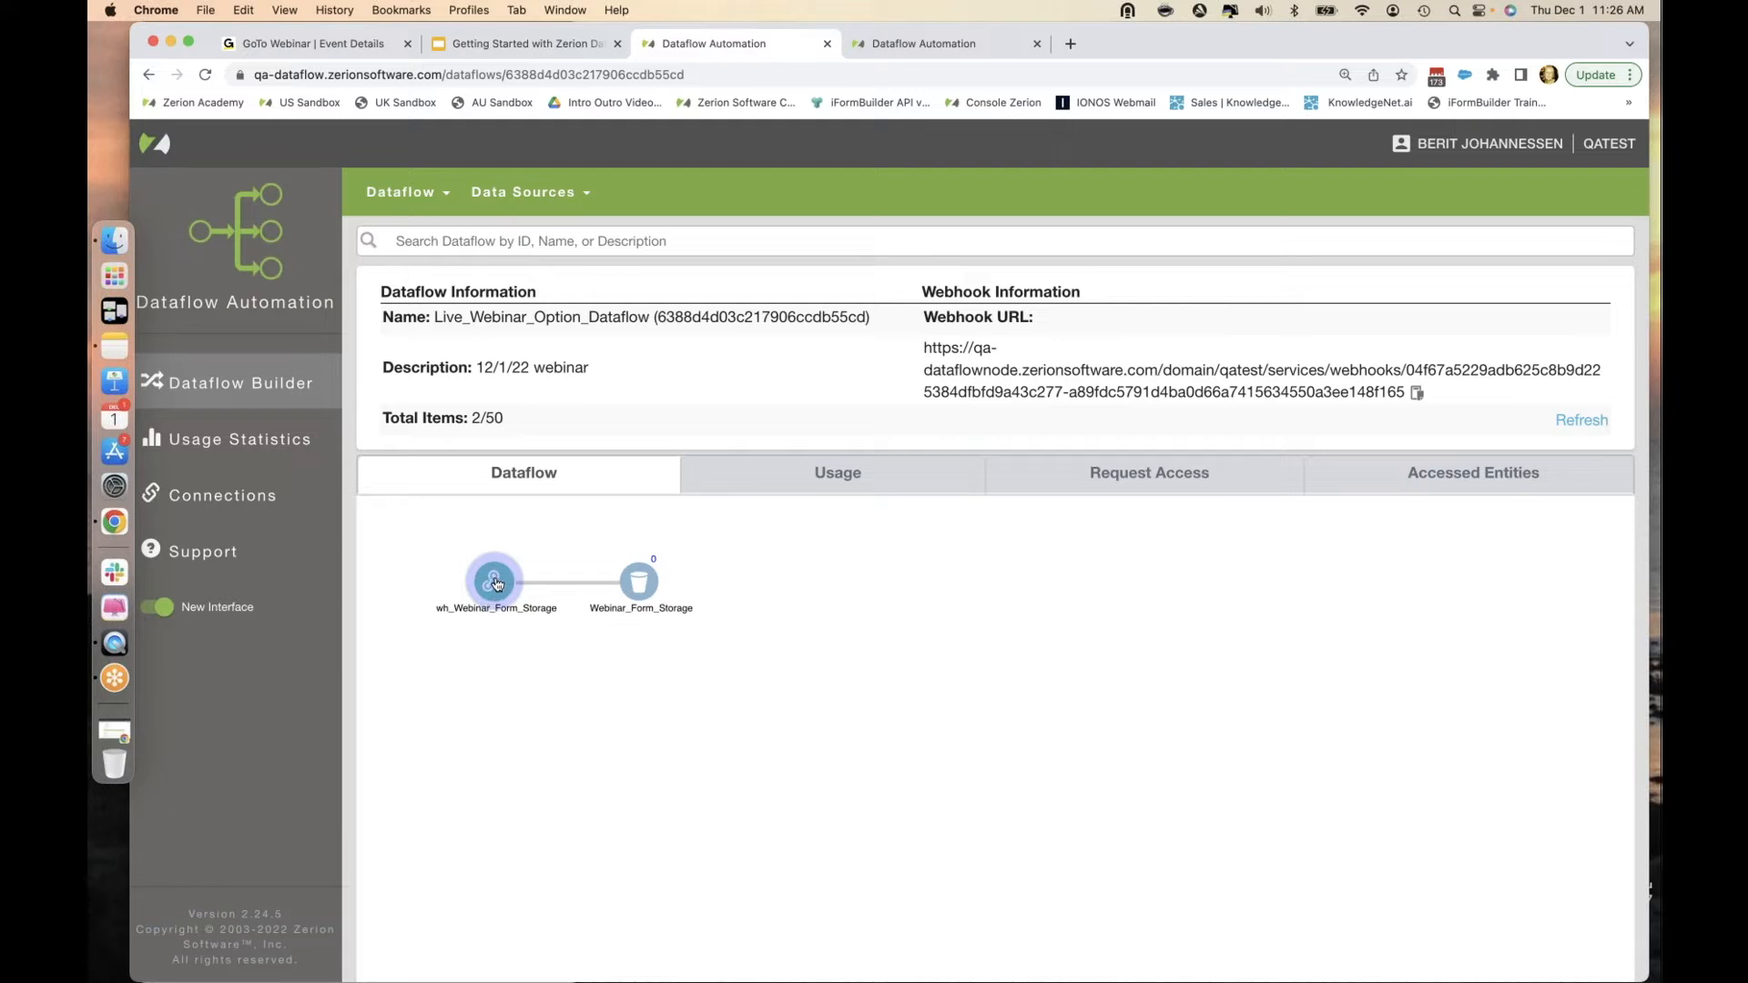
{"action": "left_click", "coordinate": [1415, 395]}
Switch to the iFormBuilder window and open the form assignment settings of dataflow_webinar_2022_p.
{"action": "left_click", "coordinate": [118, 738]}
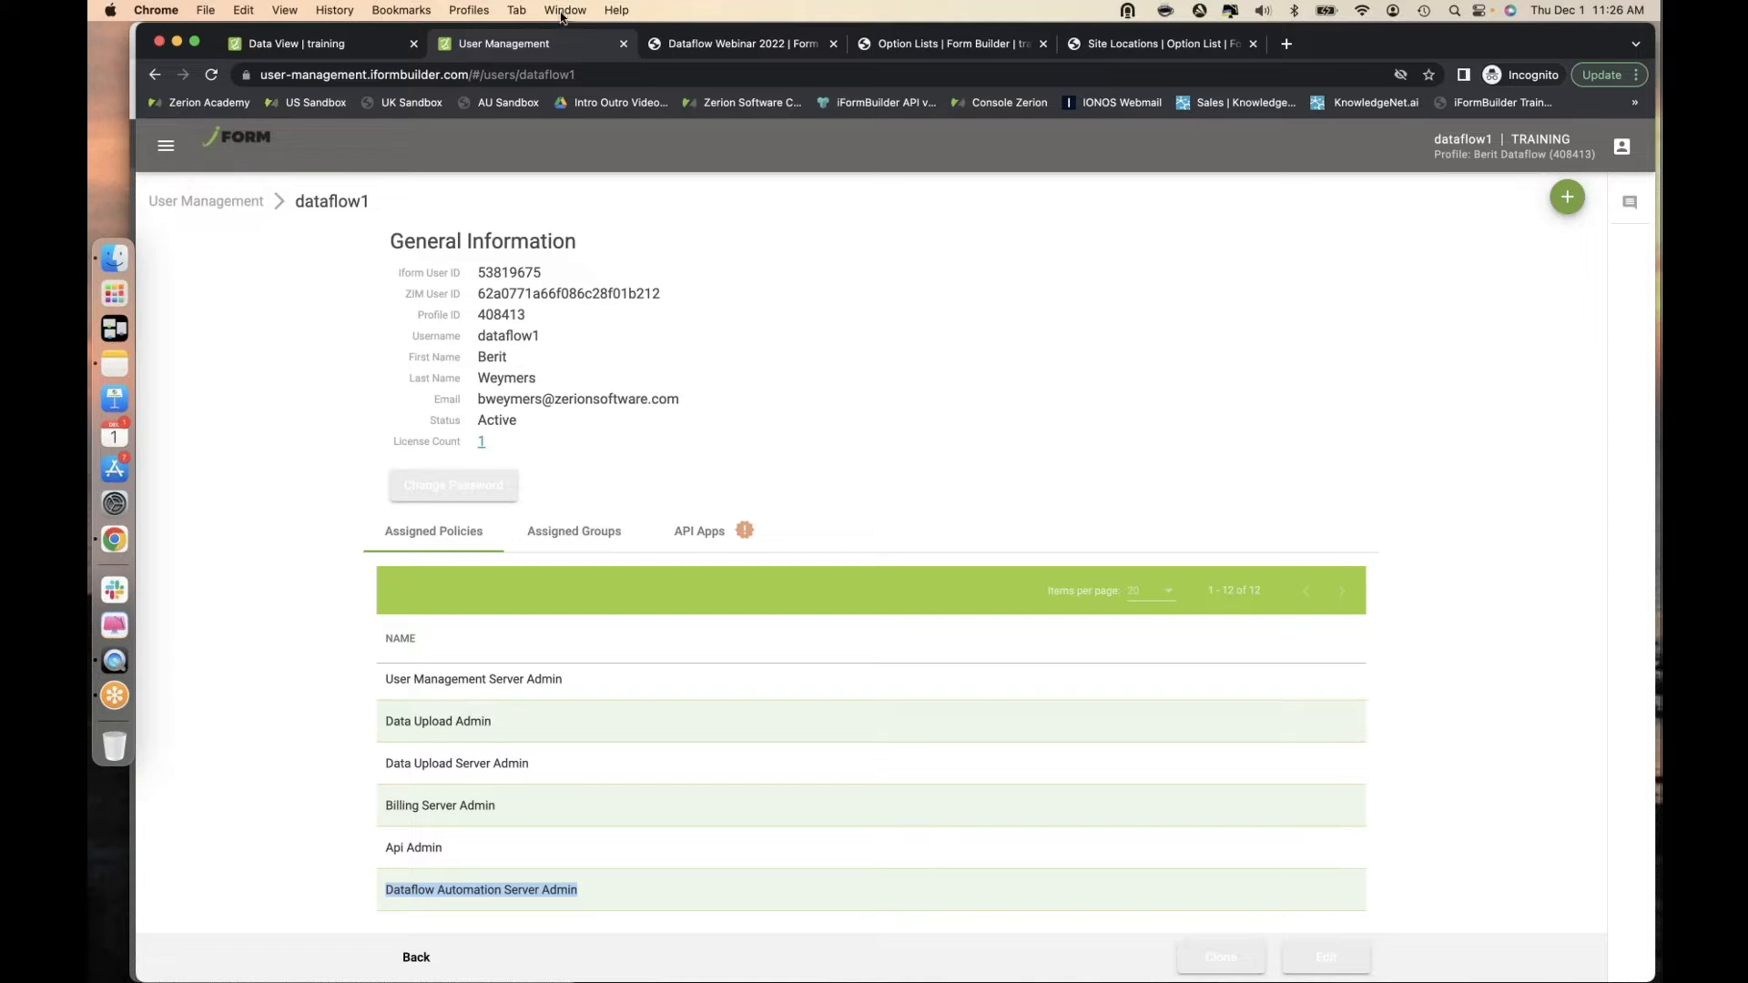
{"action": "left_click", "coordinate": [168, 147]}
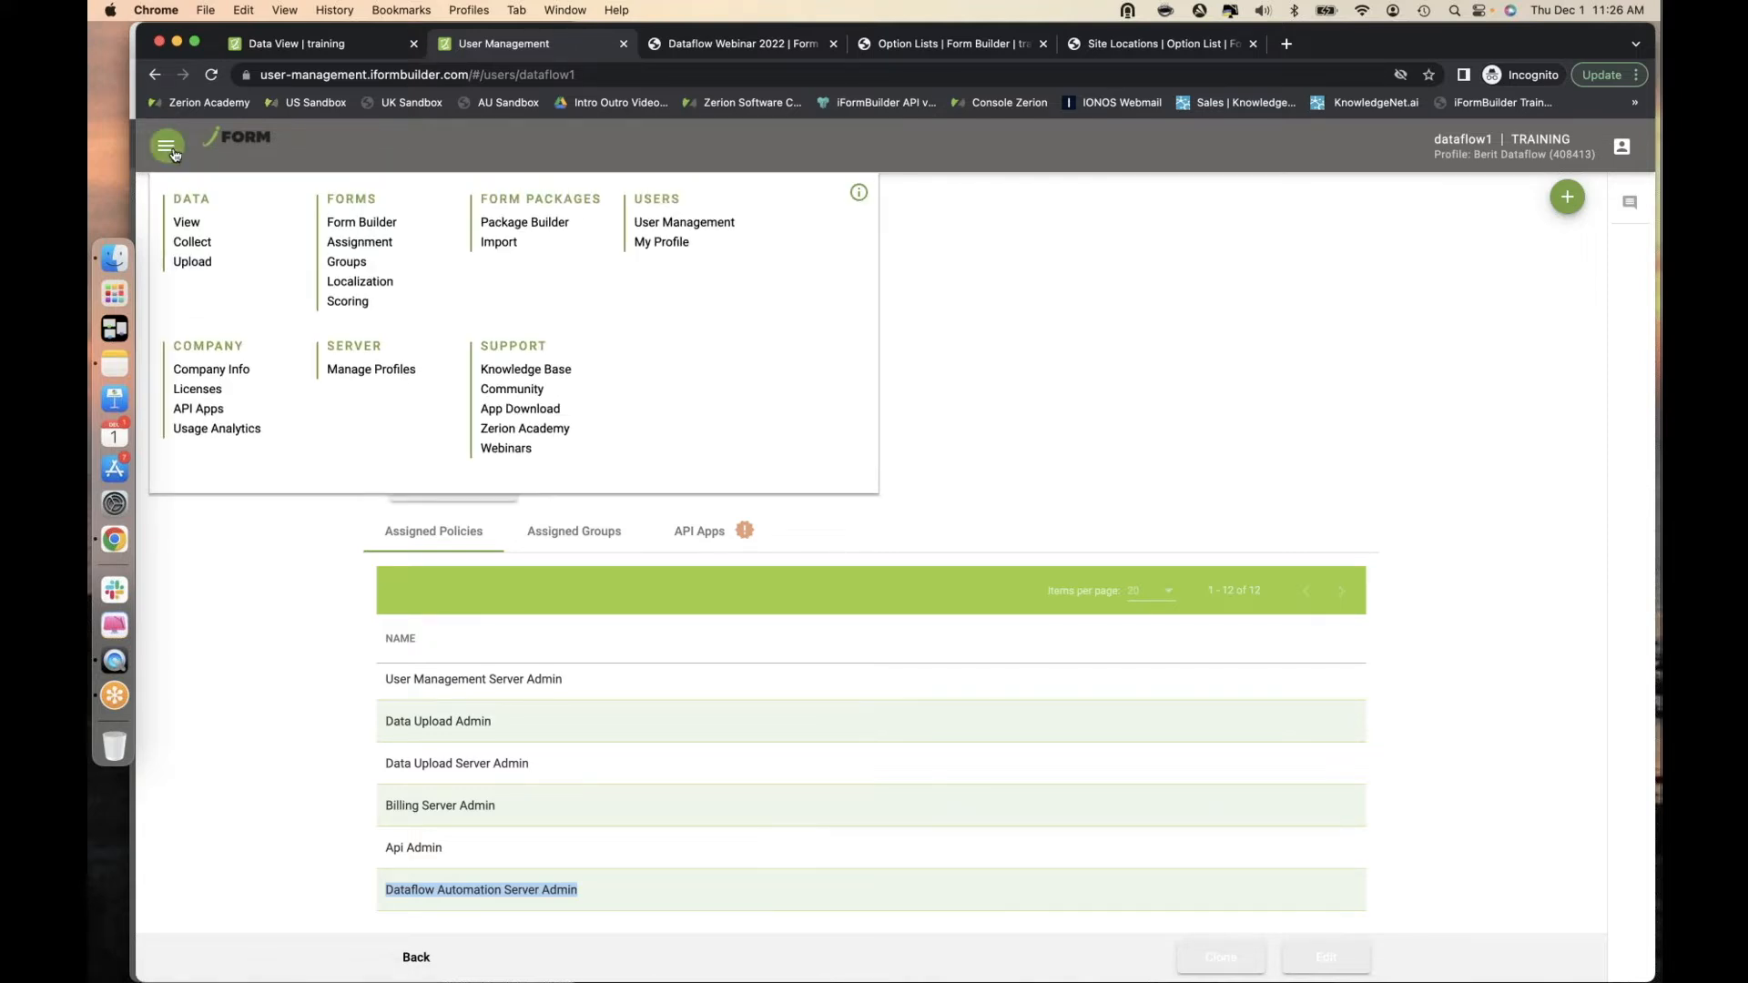
{"action": "left_click", "coordinate": [359, 242]}
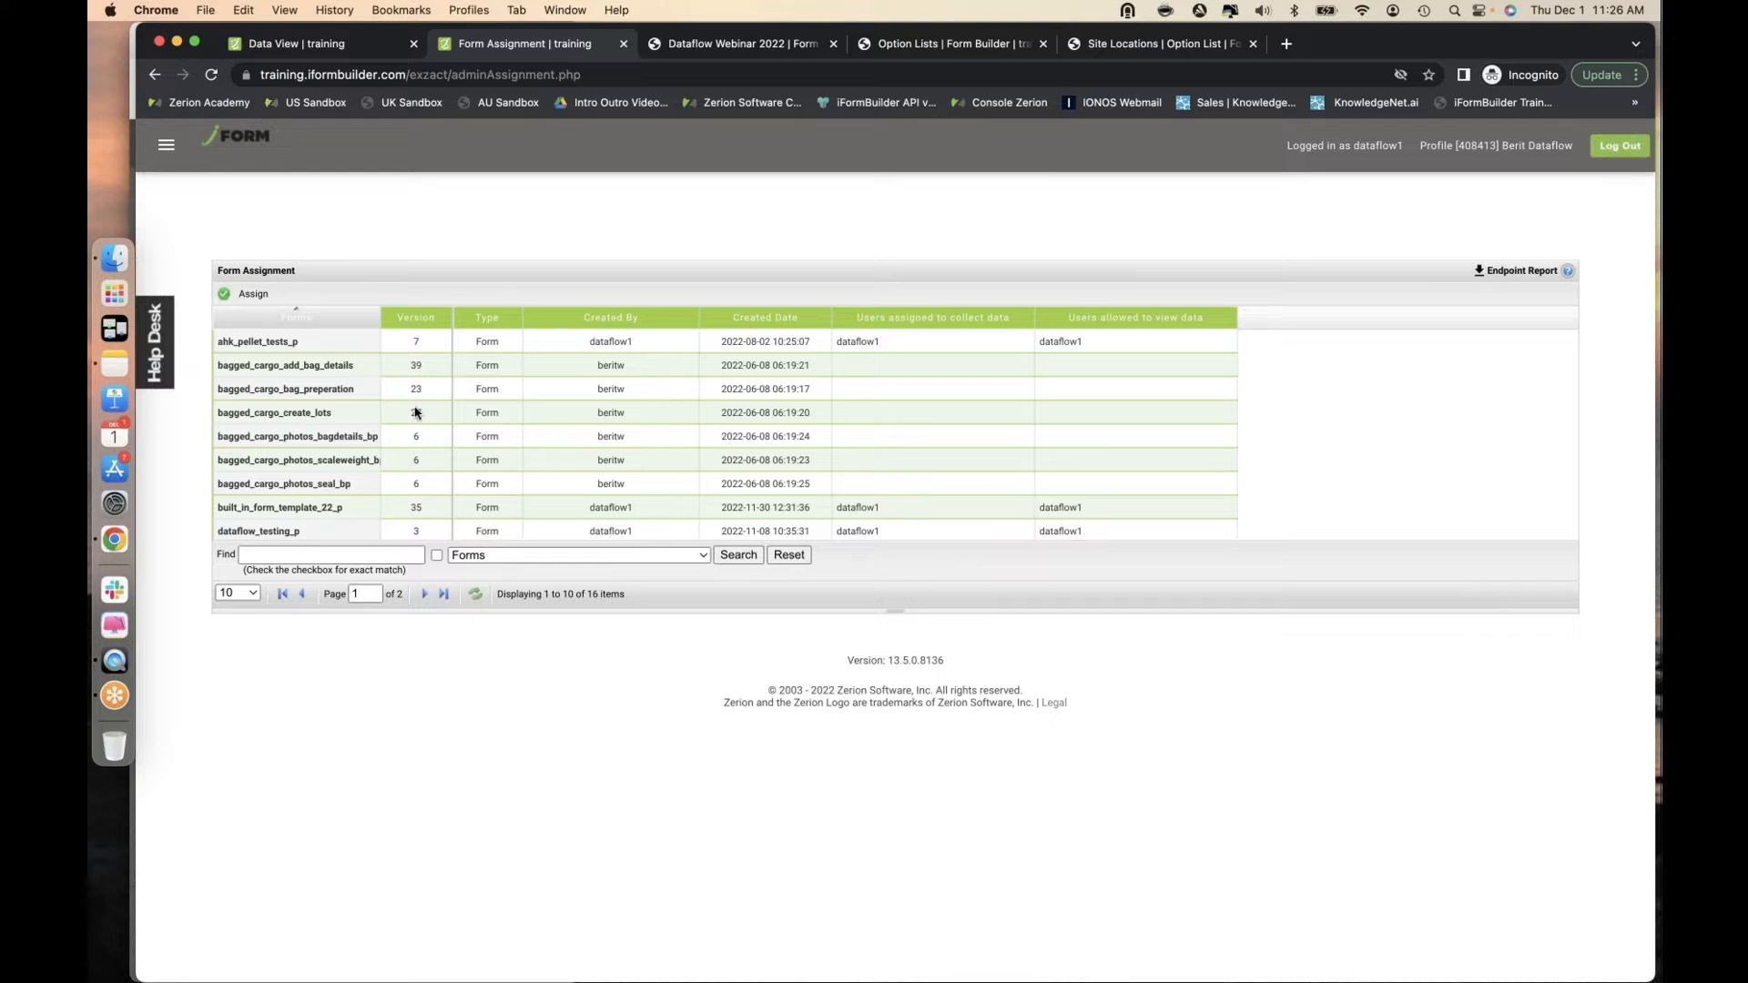
{"action": "left_click_drag", "start_coordinate": [903, 604], "coordinate": [895, 770]}
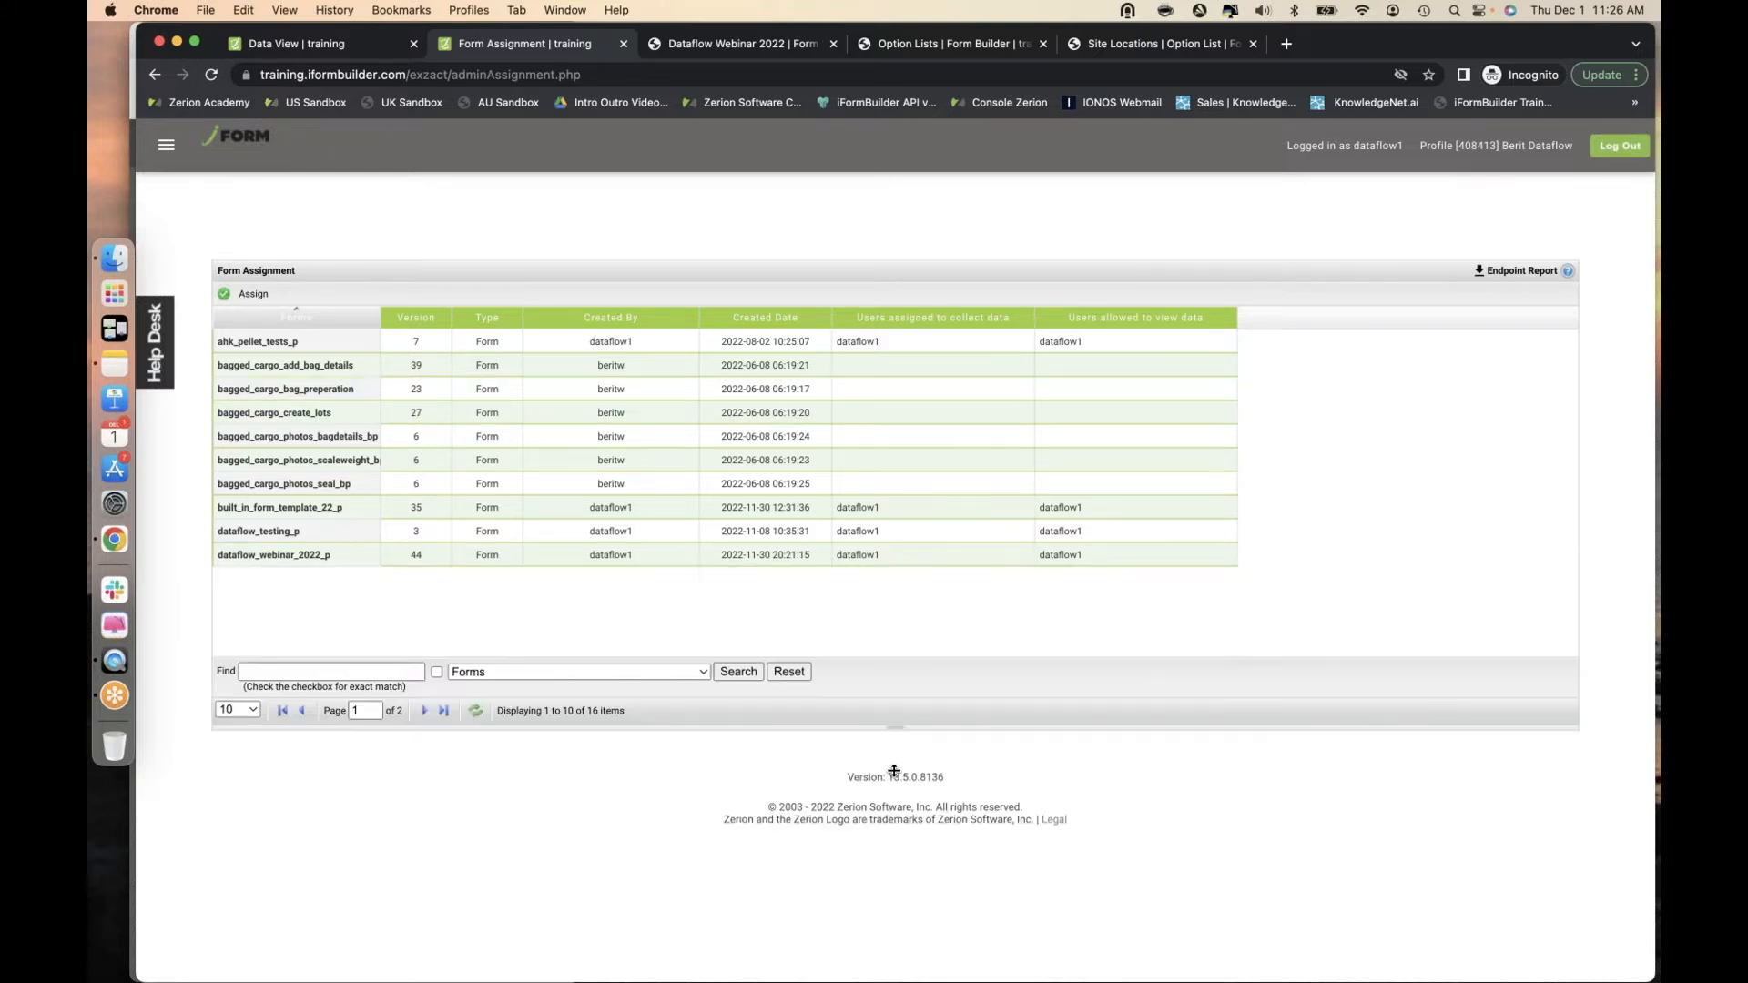
{"action": "left_click", "coordinate": [343, 556]}
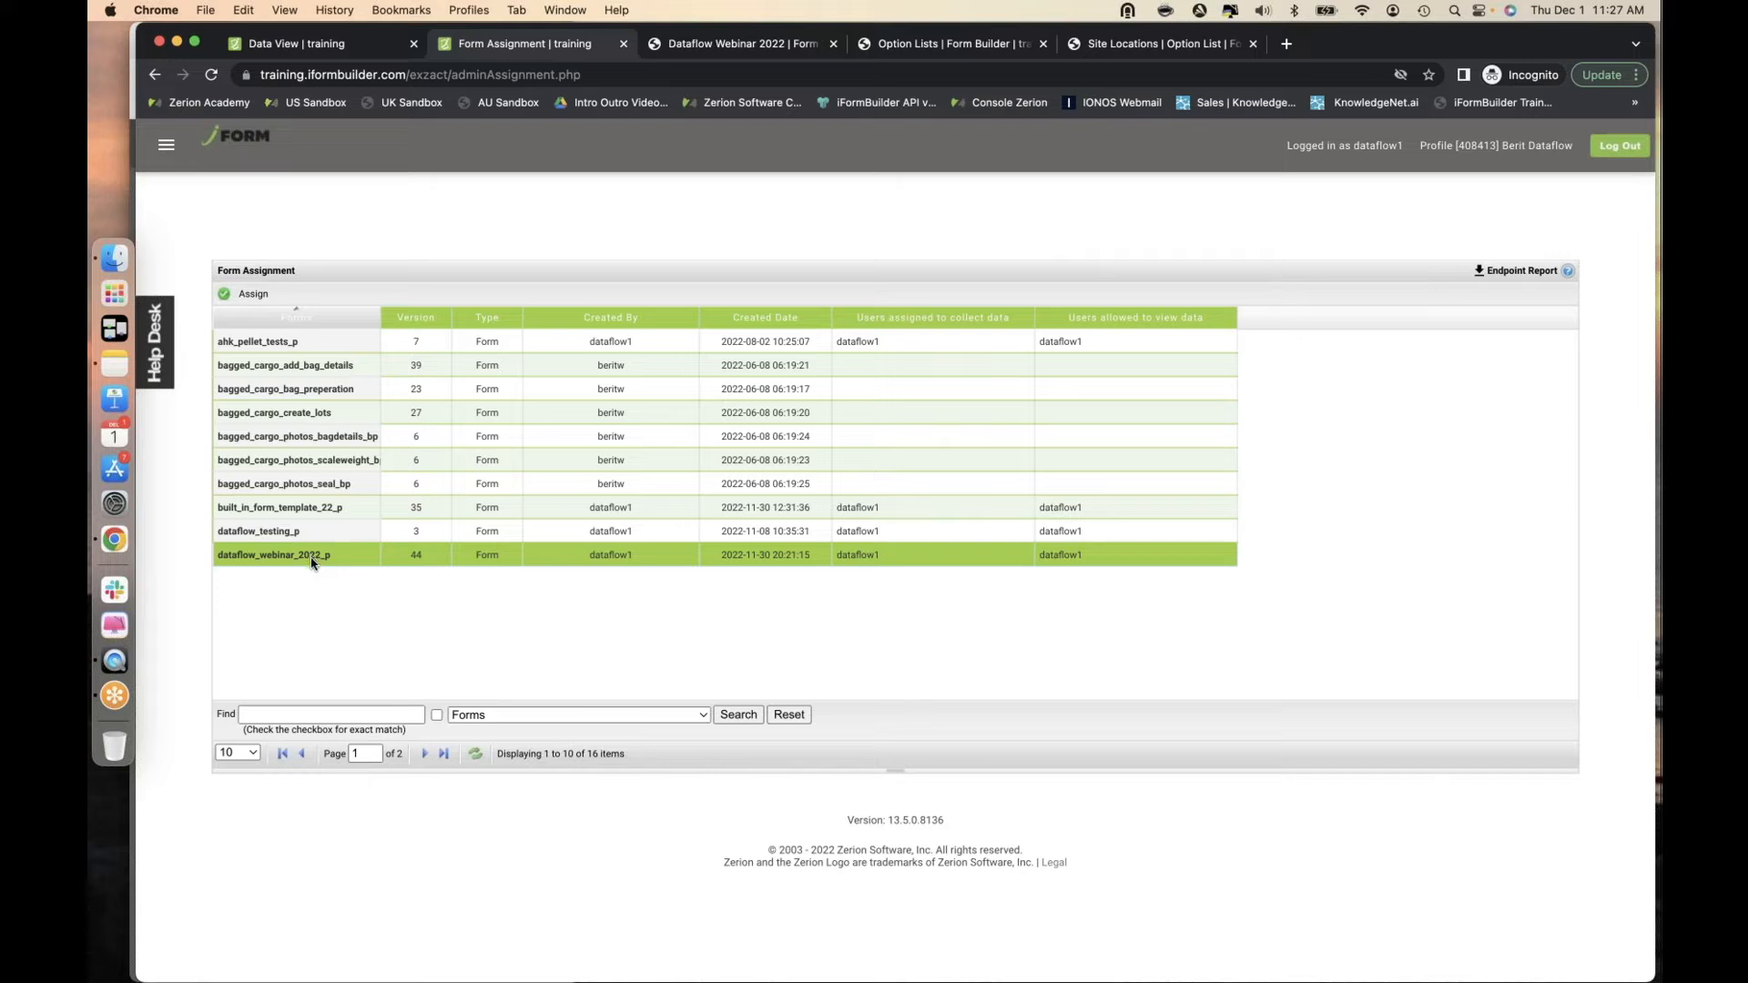
{"action": "left_click", "coordinate": [258, 294]}
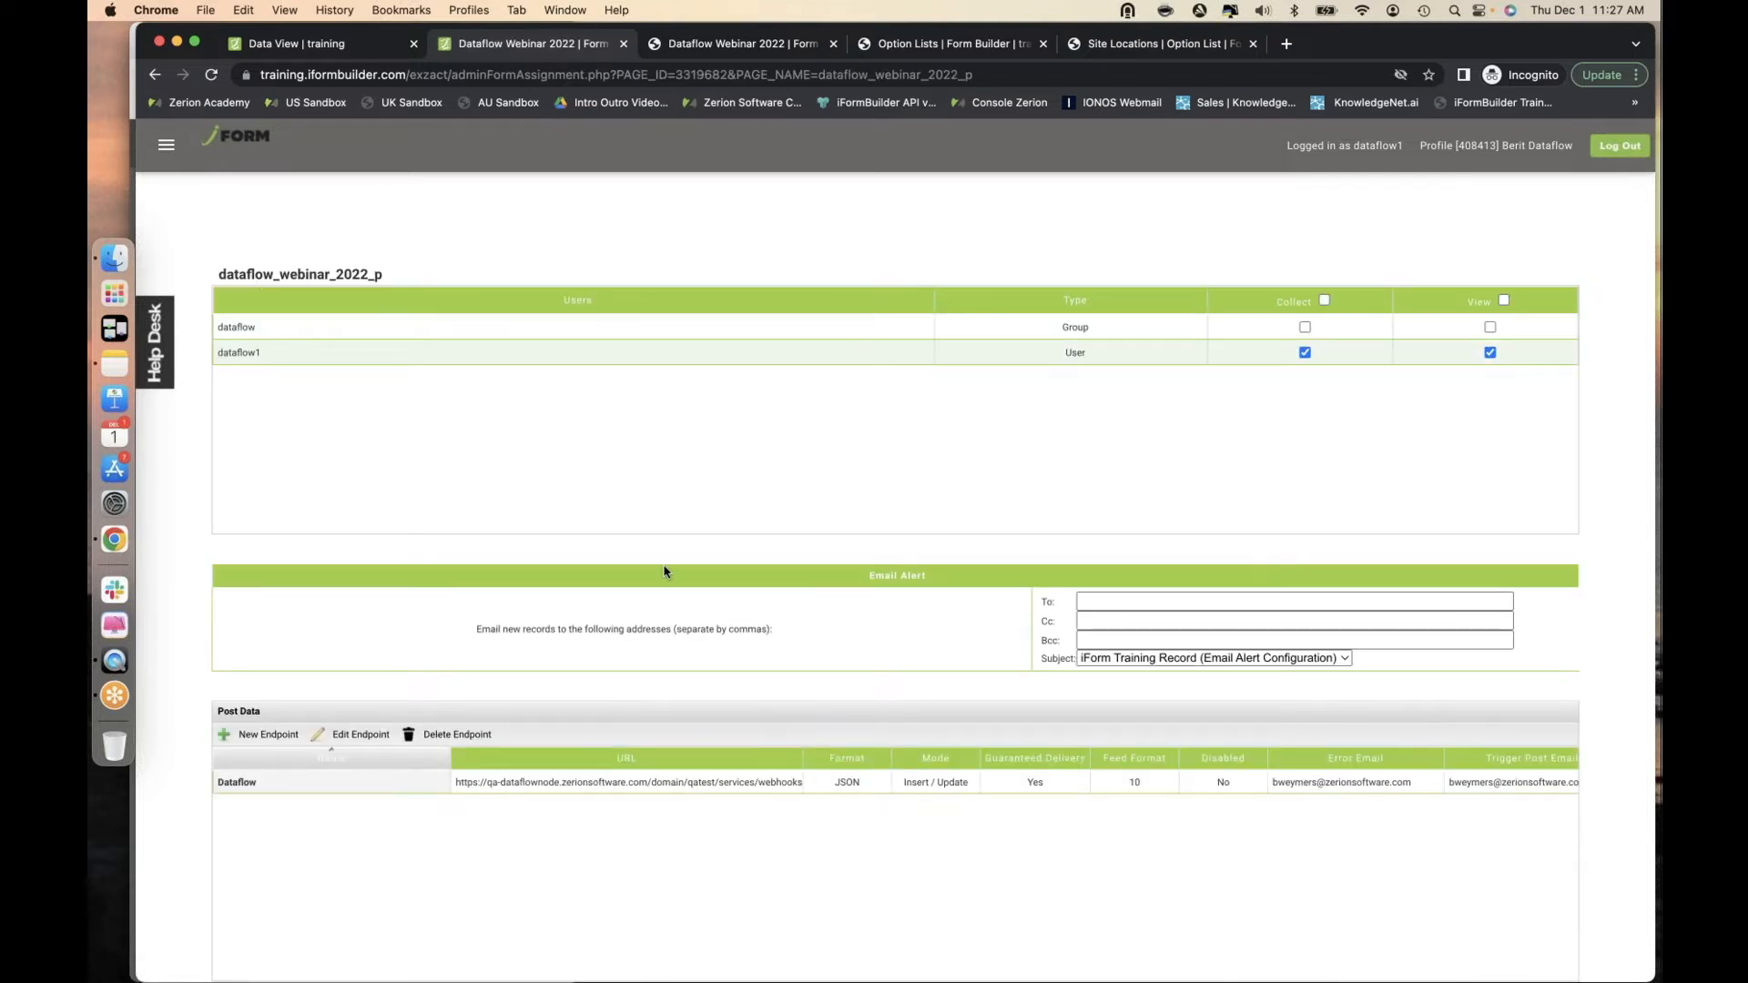
Start a new post data endpoint for the form, name it "Dataflow update list" and paste the copied webhook URL as its endpoint URL.
{"action": "scroll", "coordinate": [664, 571], "scroll_direction": "down", "scroll_amount": 4}
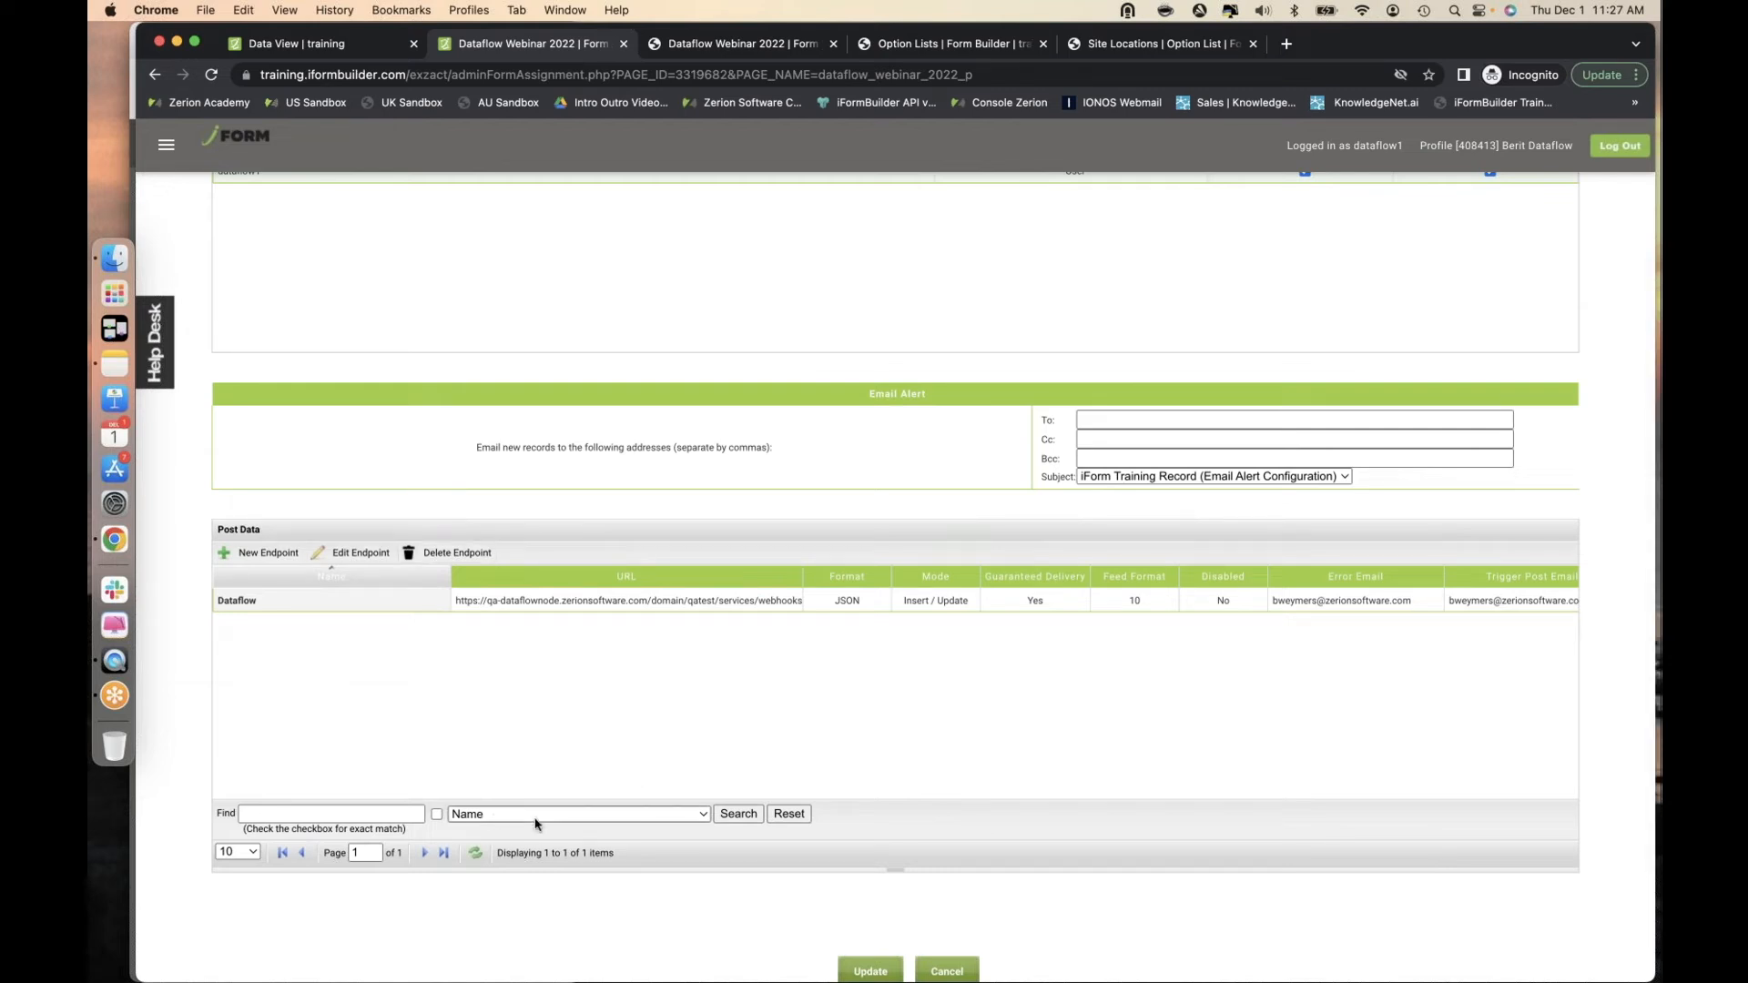
{"action": "left_click", "coordinate": [377, 602]}
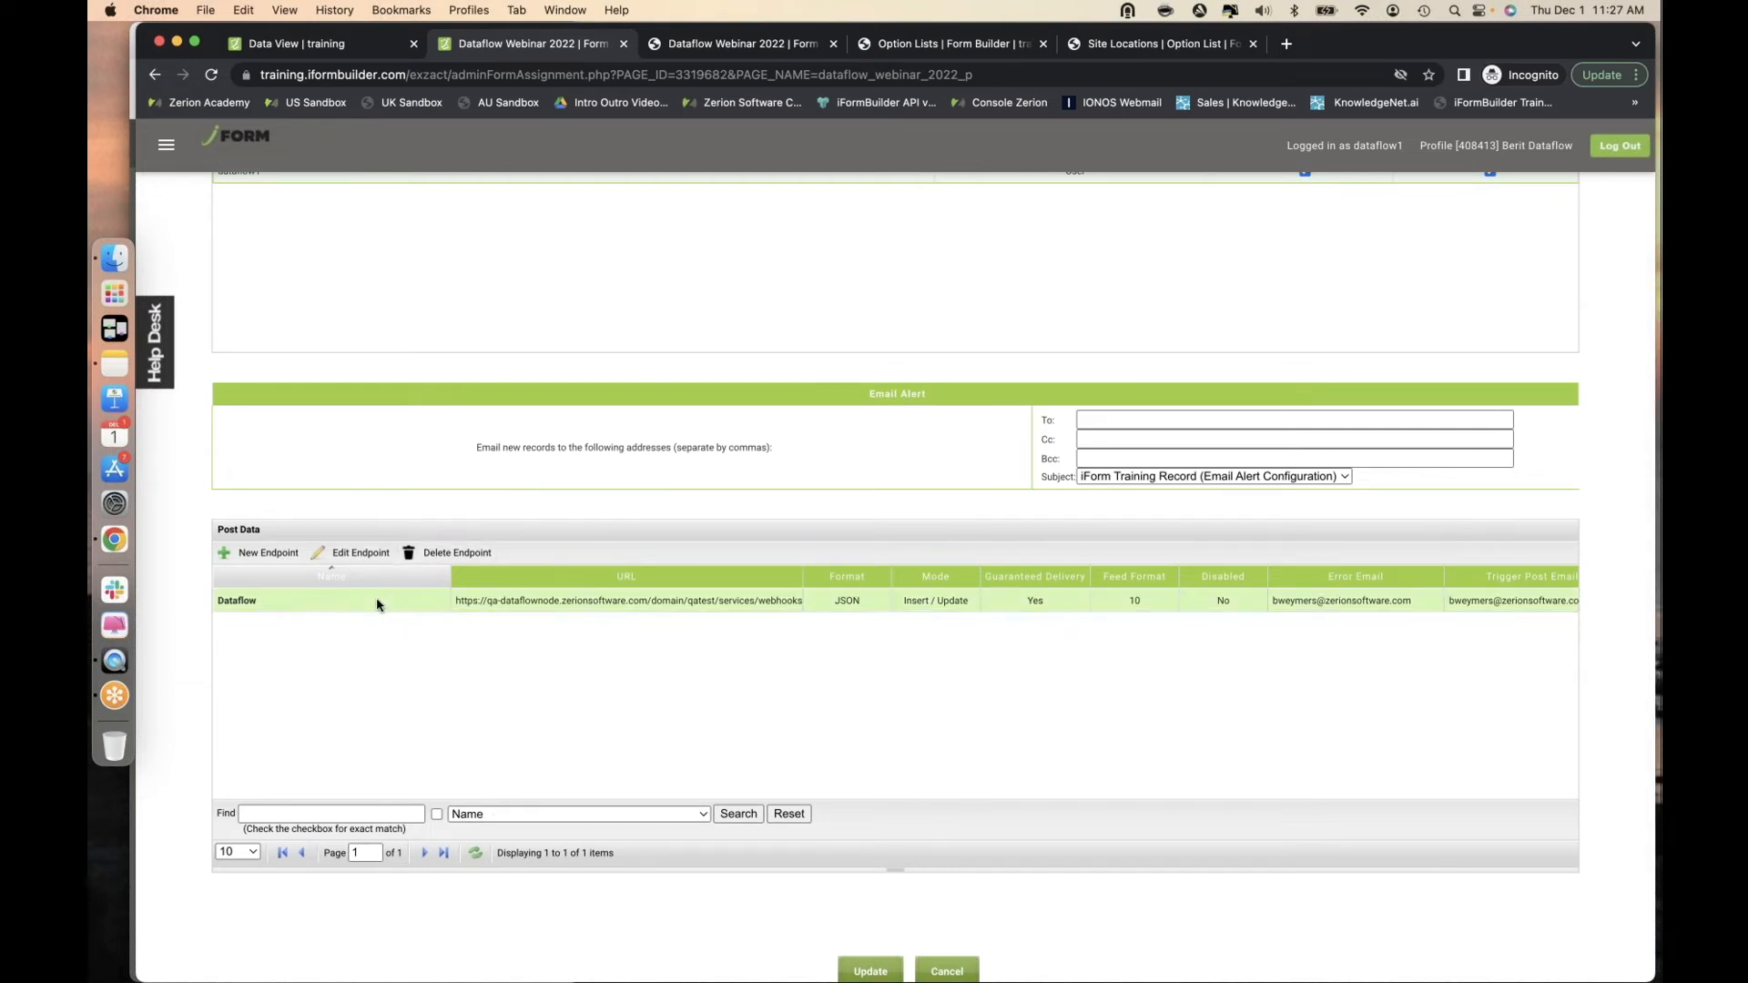
{"action": "left_click", "coordinate": [263, 557]}
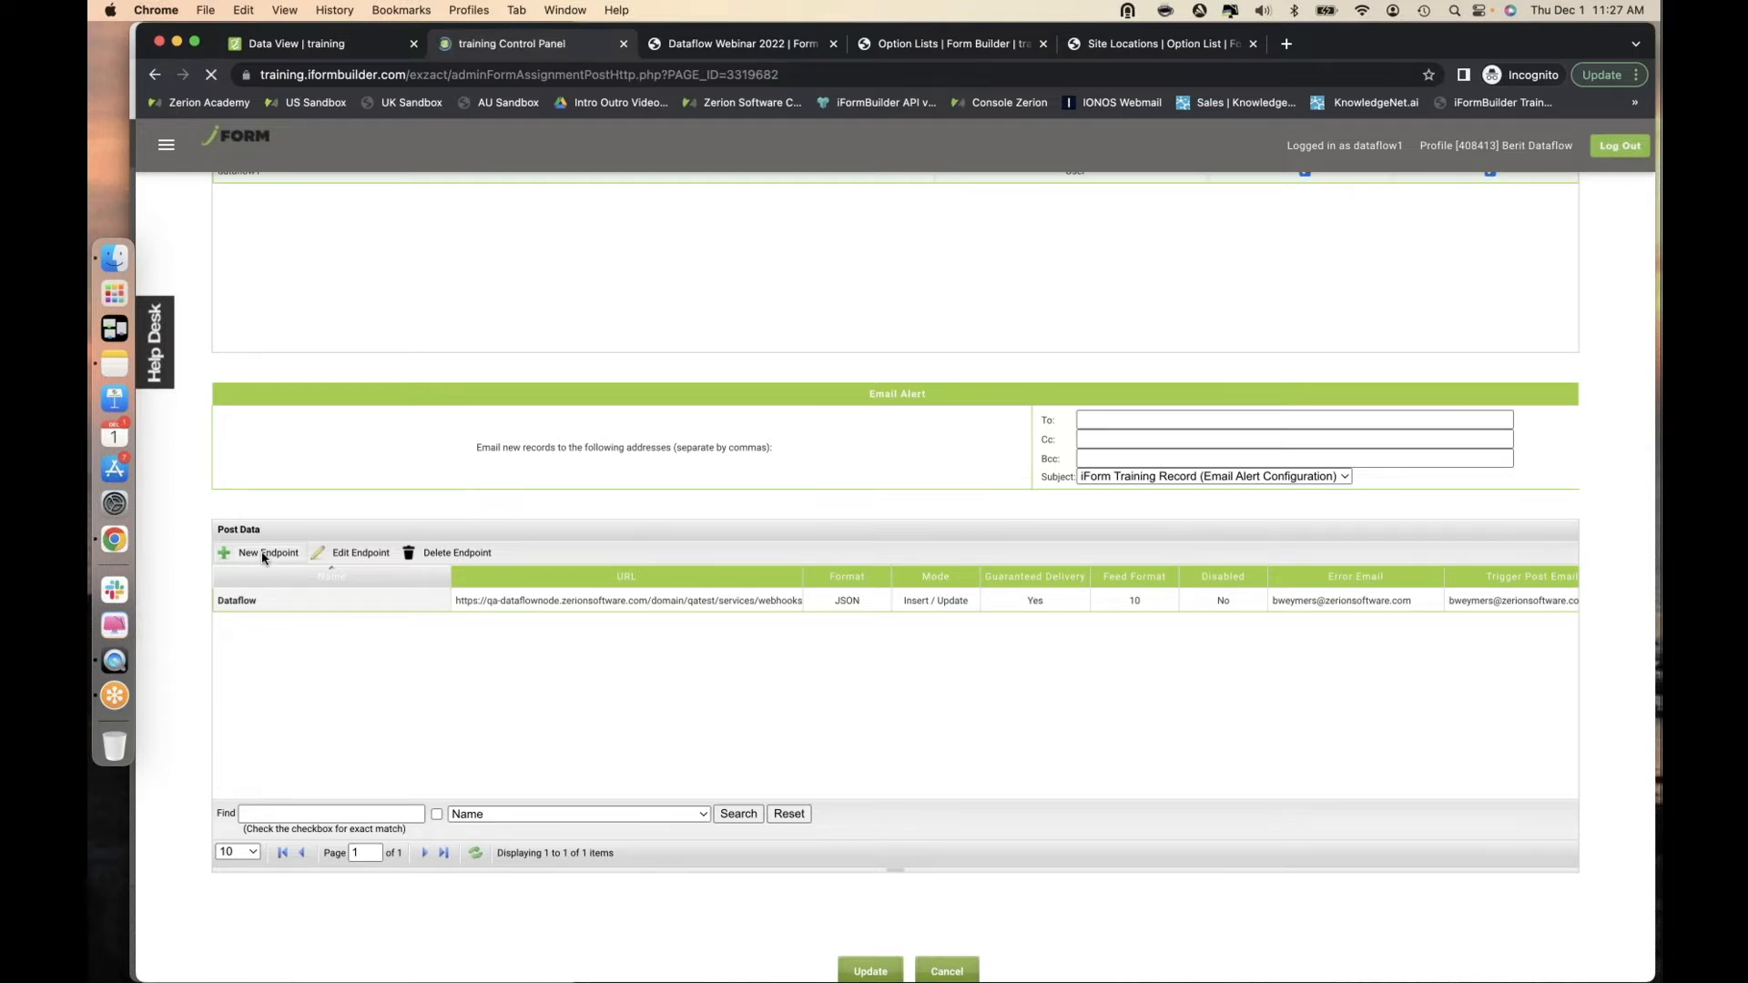
{"action": "left_click", "coordinate": [869, 350]}
{"action": "type", "text": "Dataflow"}
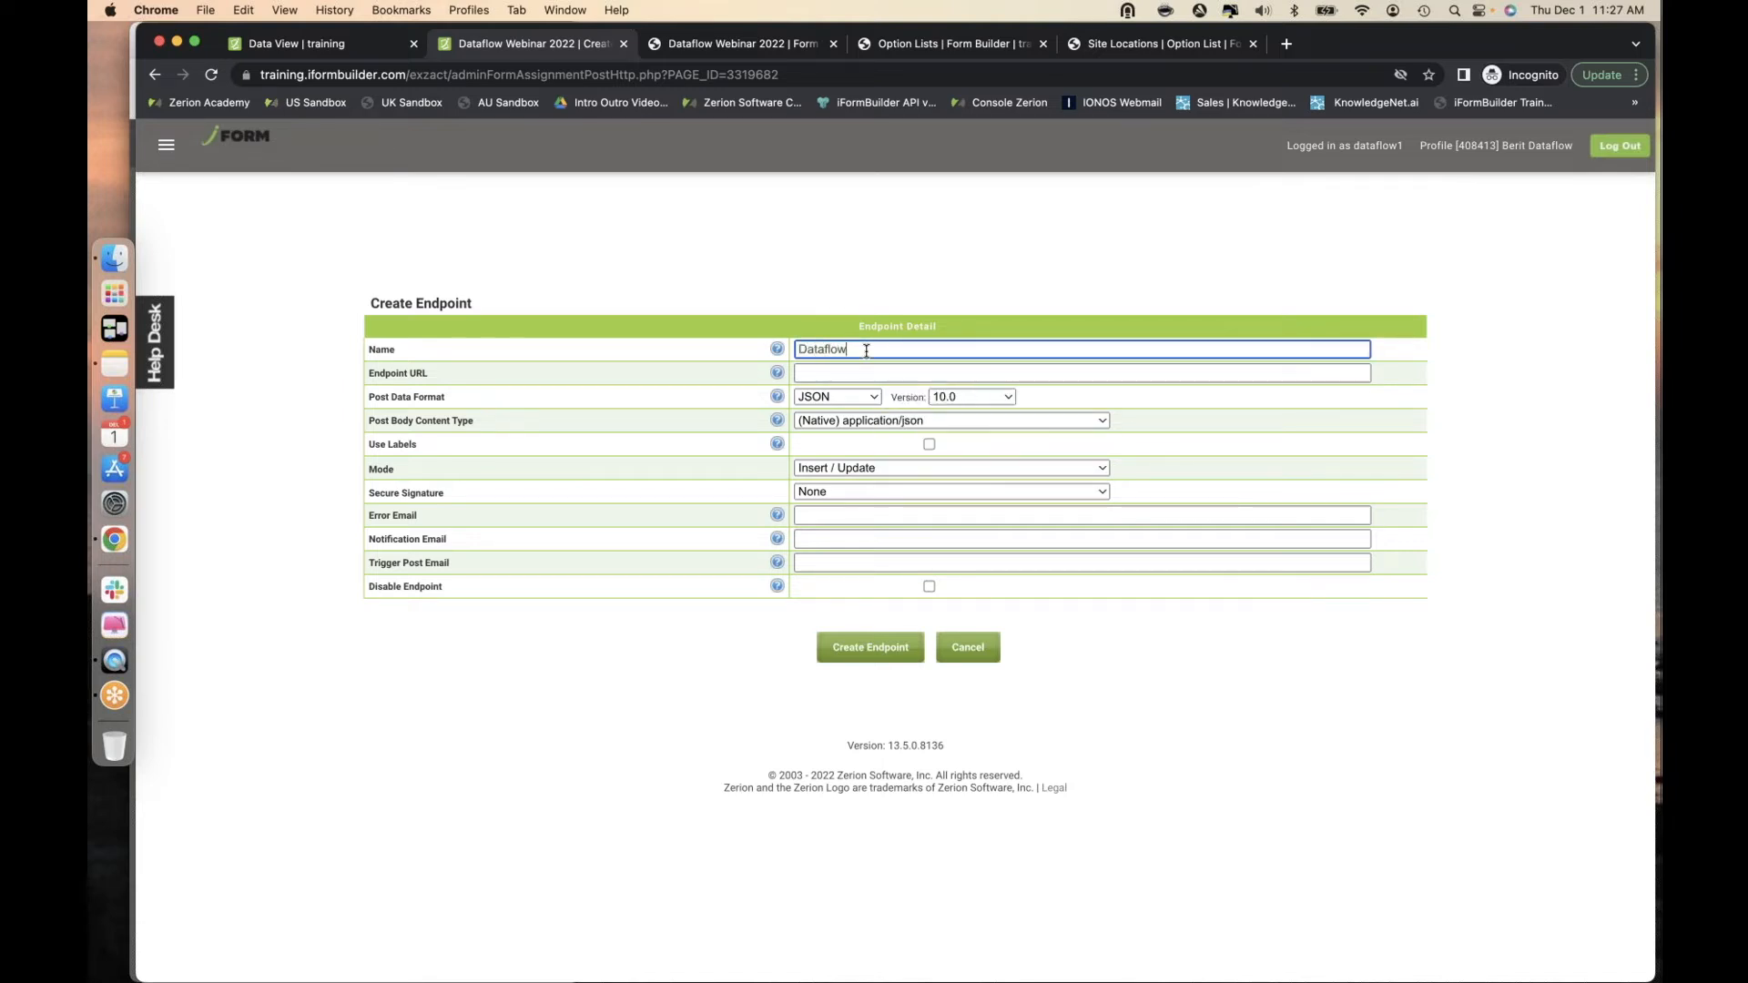
{"action": "type", "text": " update list"}
{"action": "left_click", "coordinate": [908, 374]}
{"action": "key", "text": "super+v"}
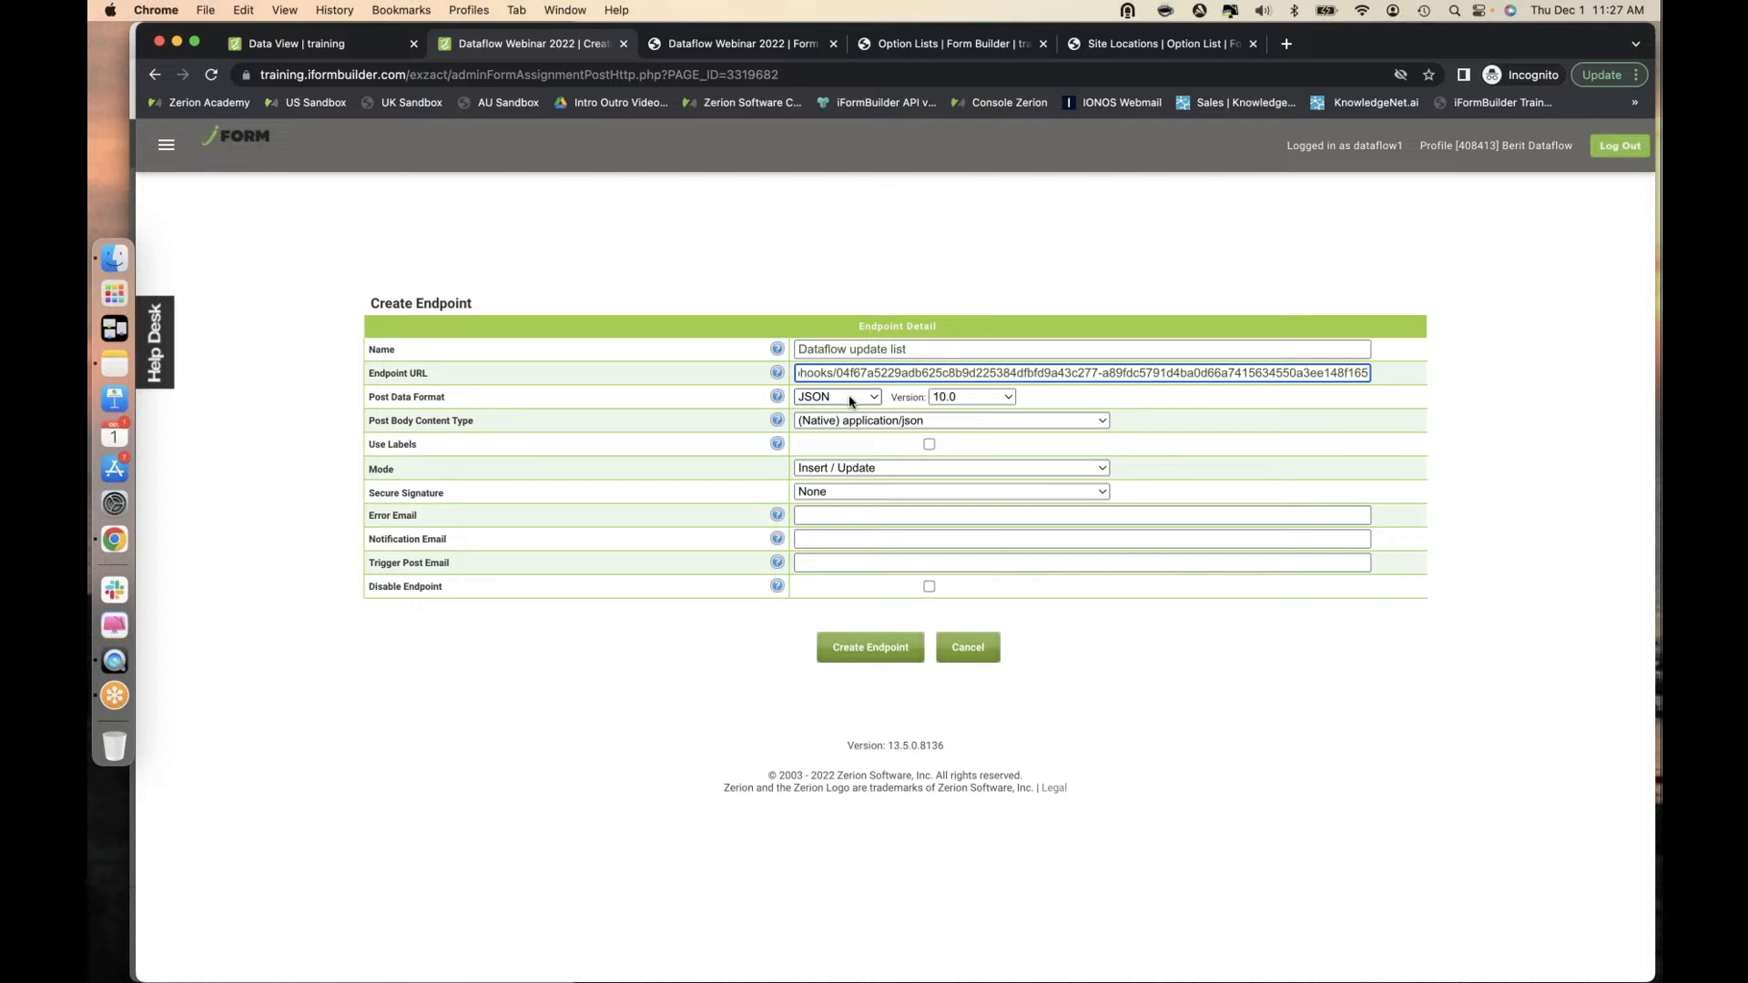
Create the endpoint with JSON version 10.0, Insert / Update mode and the contact's e-mail in all three e-mail fields, and save the form assignment.
{"action": "left_click", "coordinate": [973, 400]}
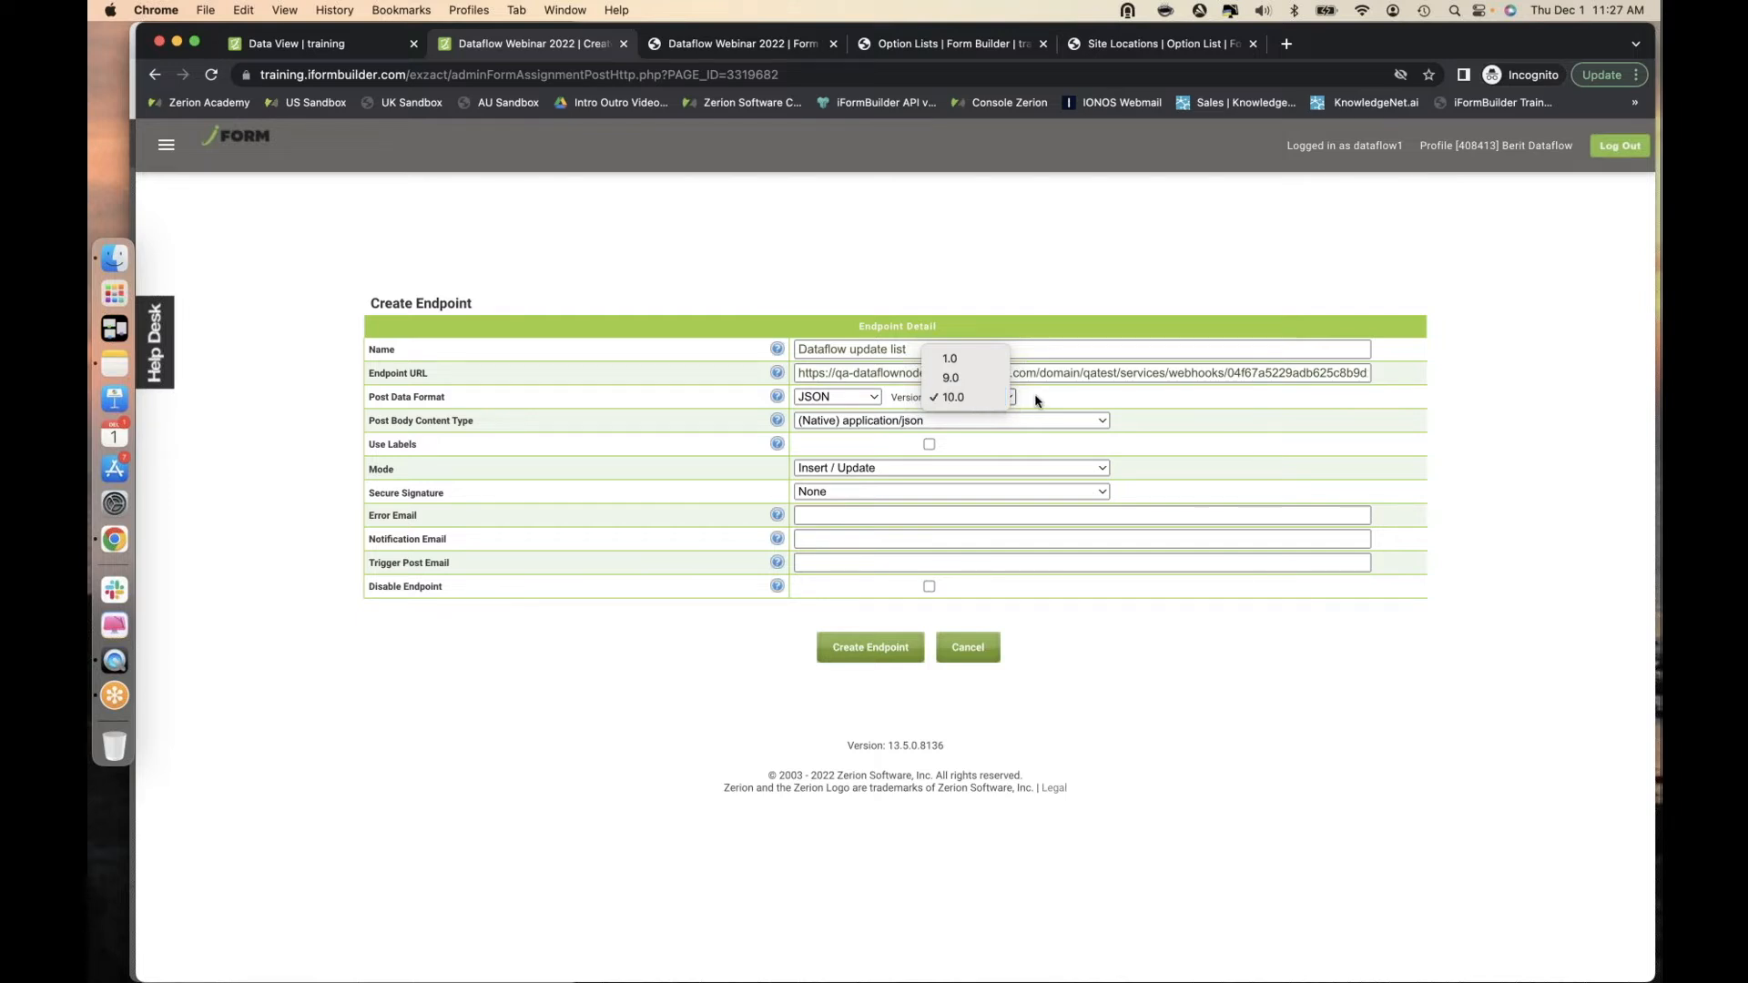
{"action": "left_click", "coordinate": [1060, 404]}
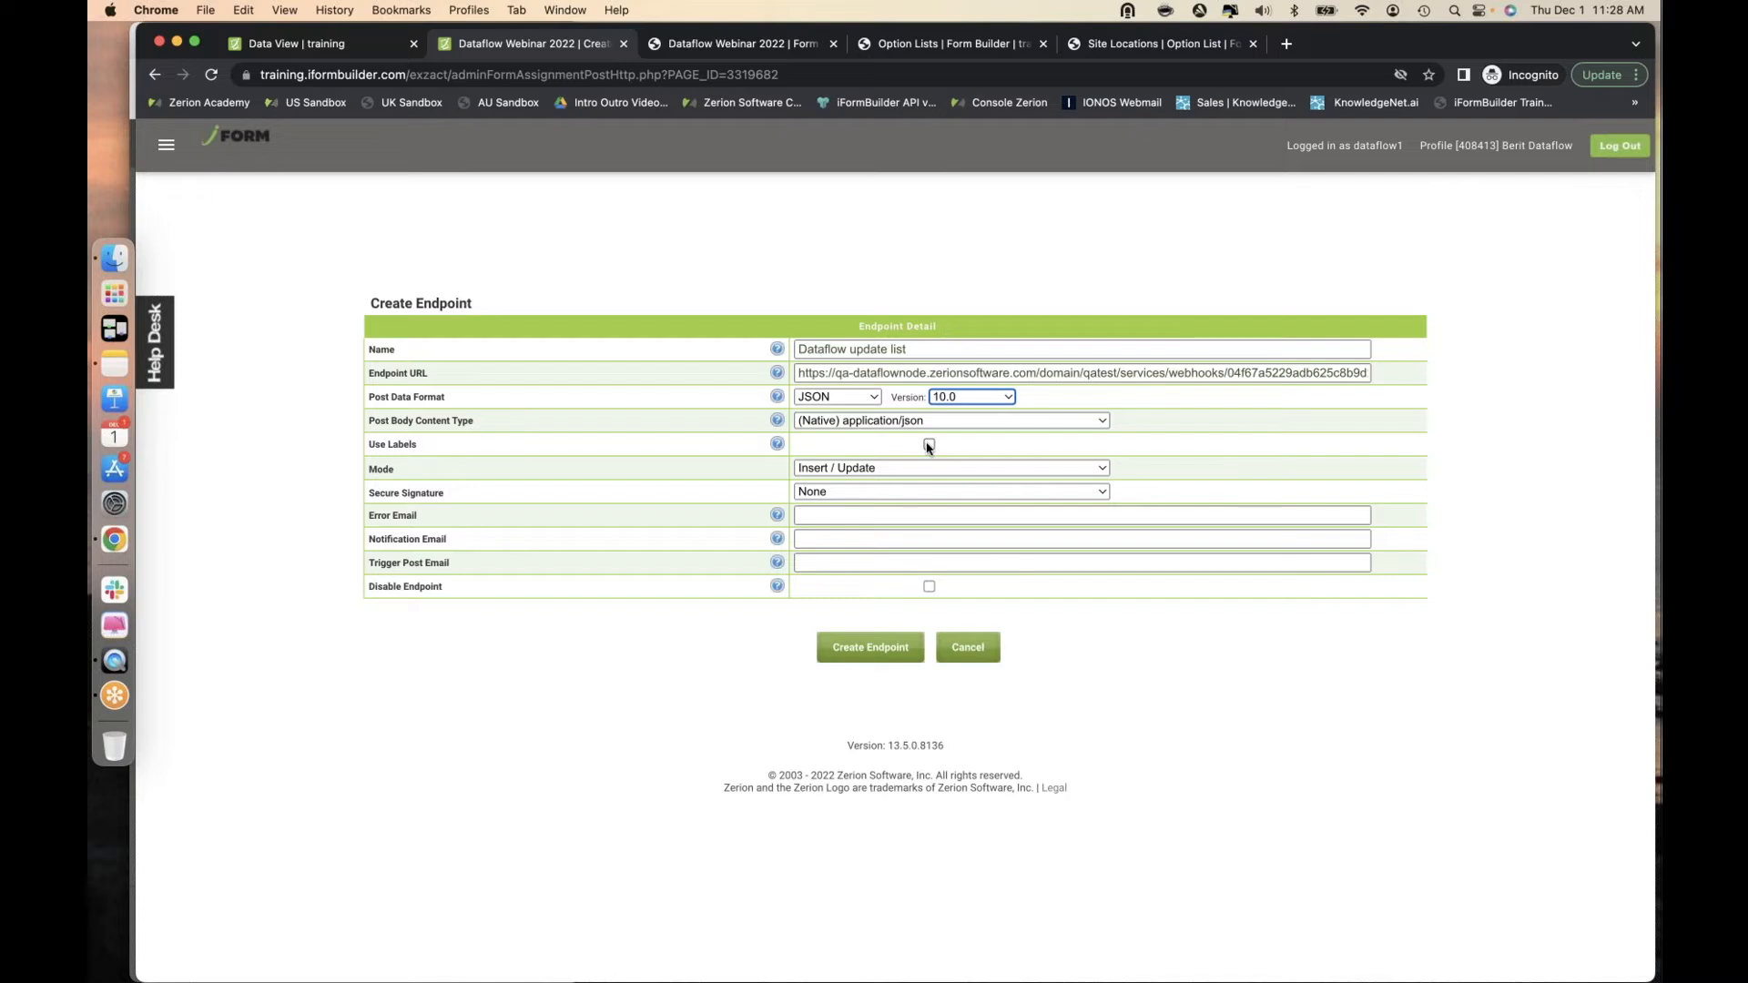
{"action": "left_click", "coordinate": [966, 470]}
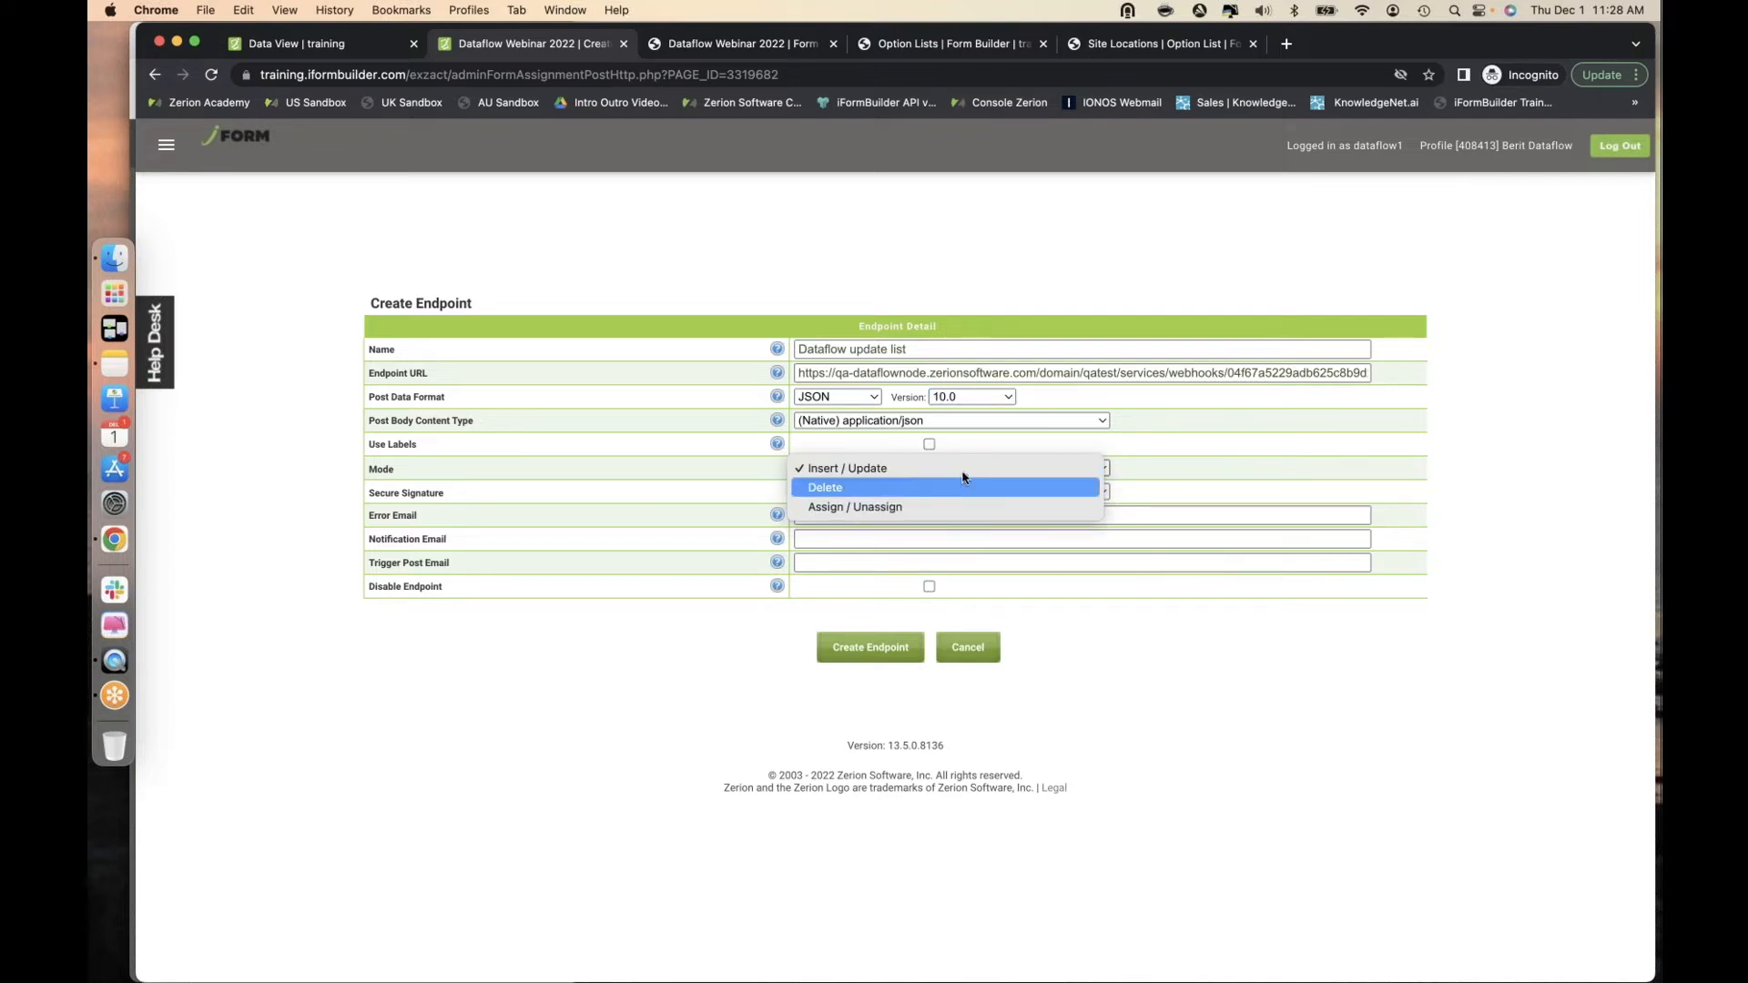
{"action": "left_click", "coordinate": [958, 471]}
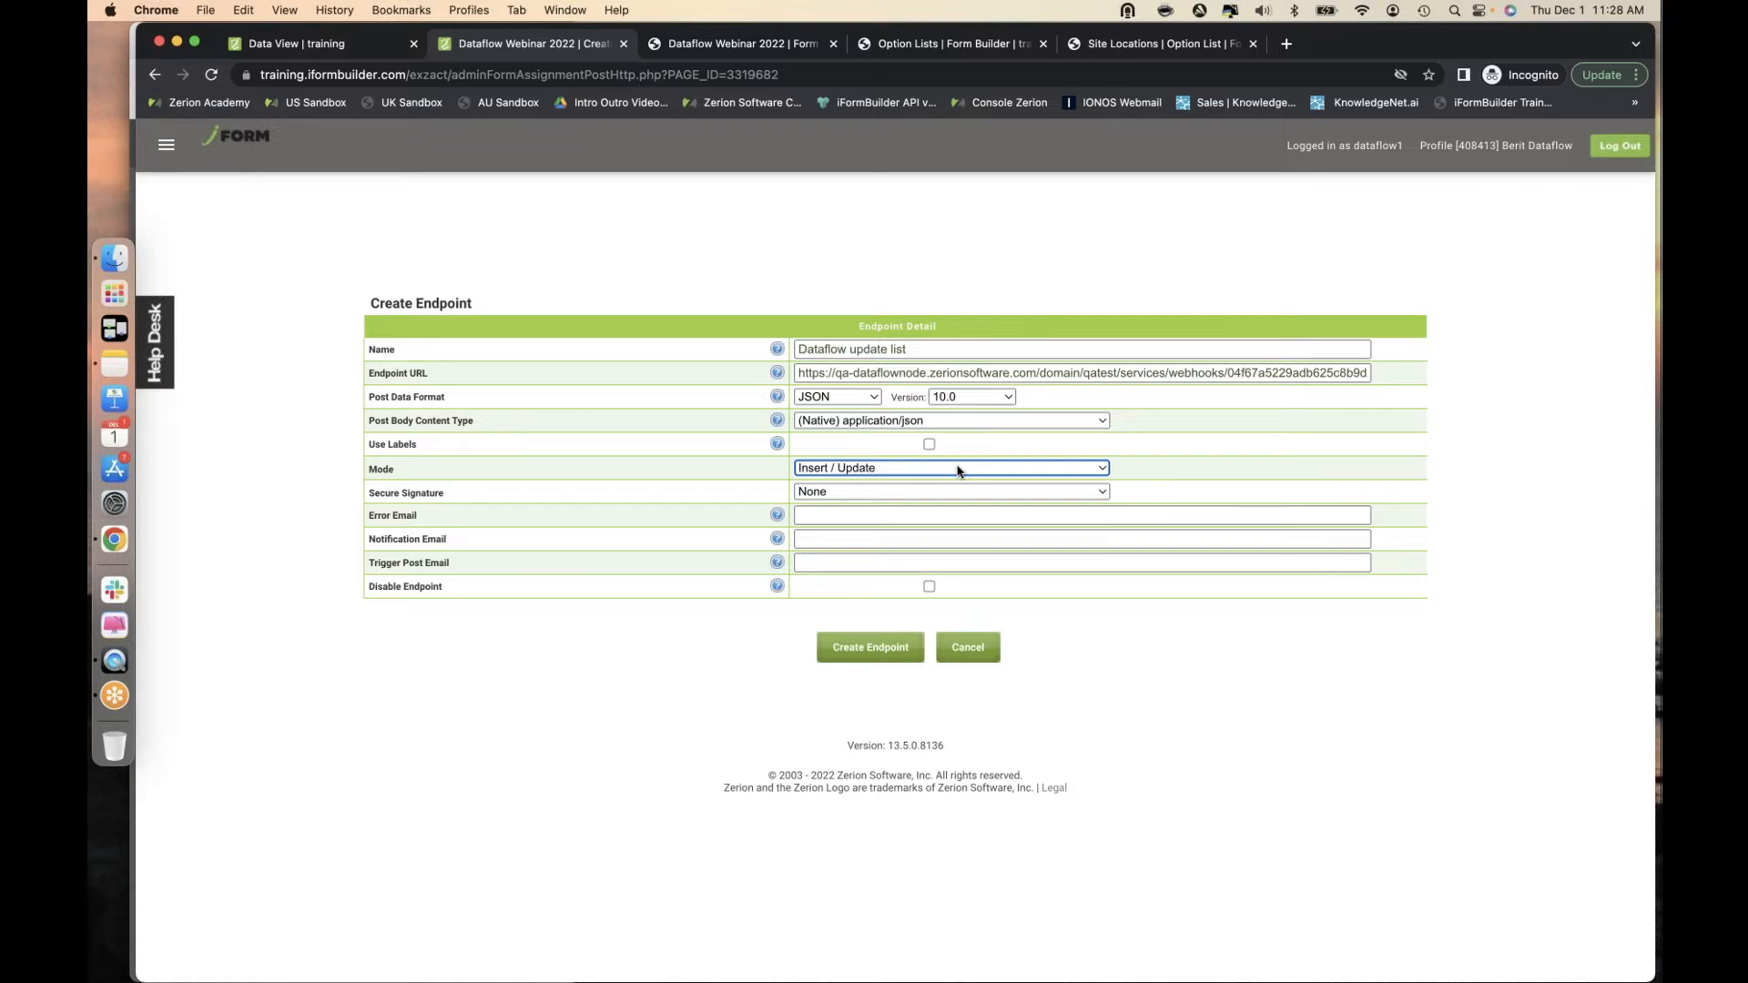
{"action": "left_click", "coordinate": [898, 515]}
{"action": "left_click", "coordinate": [950, 553]}
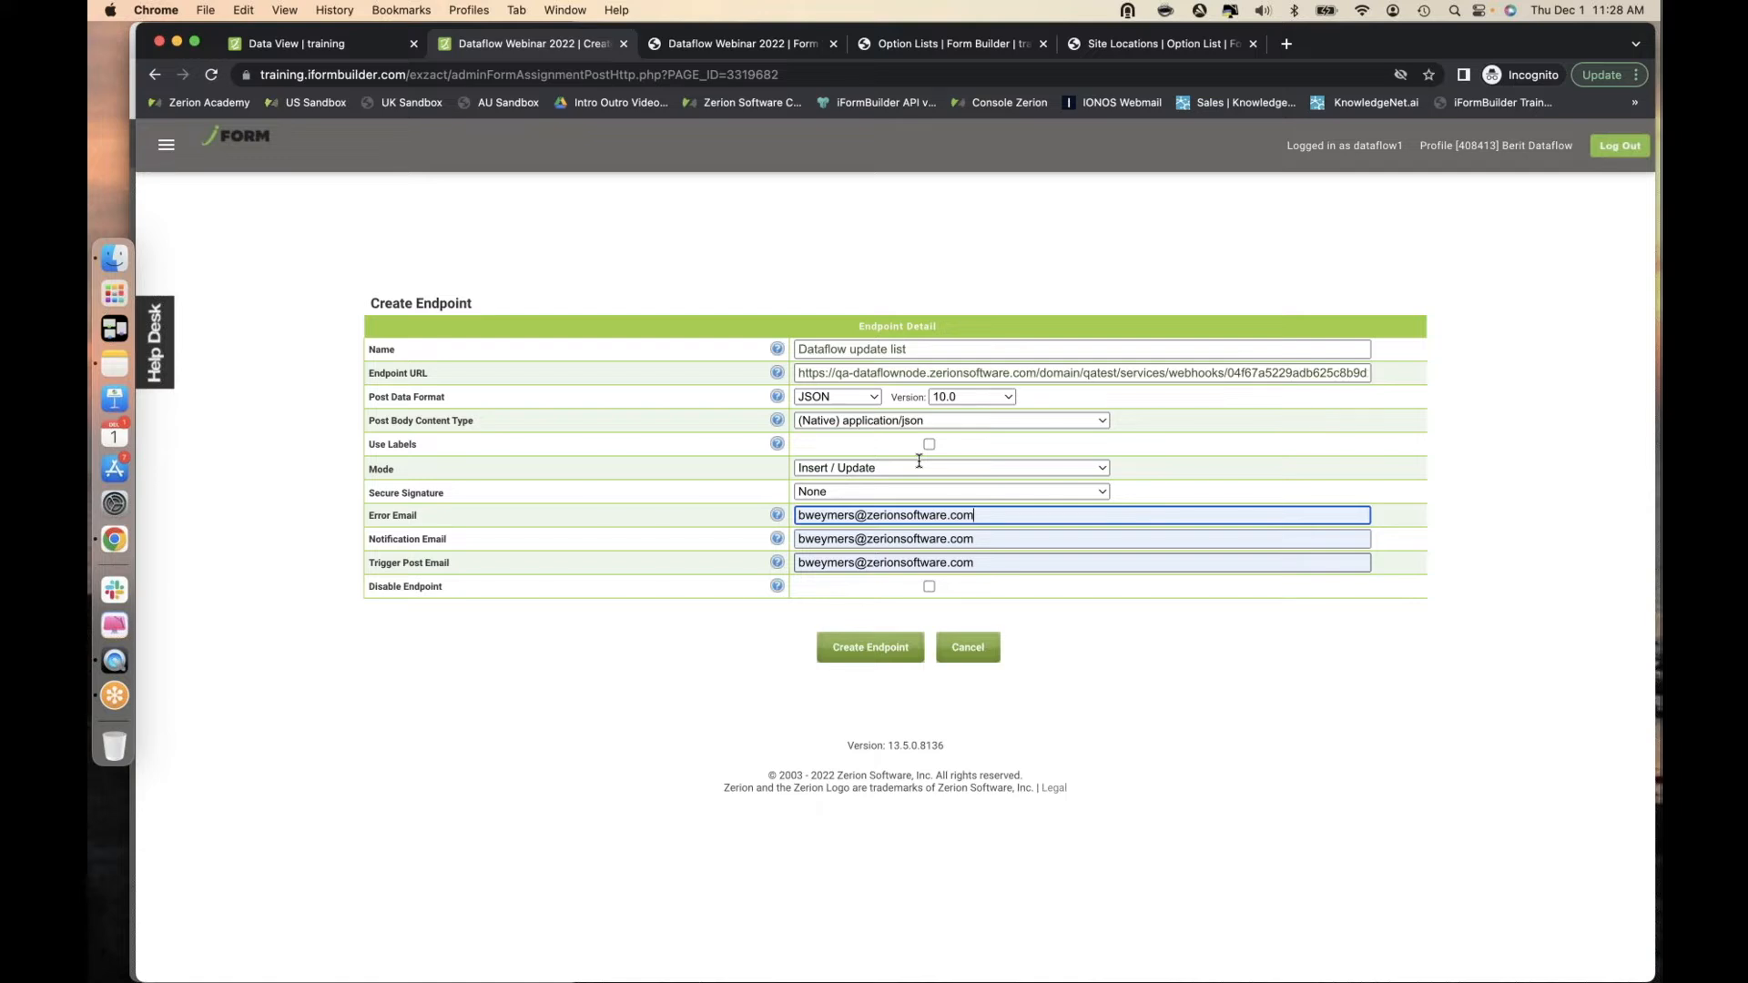
{"action": "left_click", "coordinate": [868, 653]}
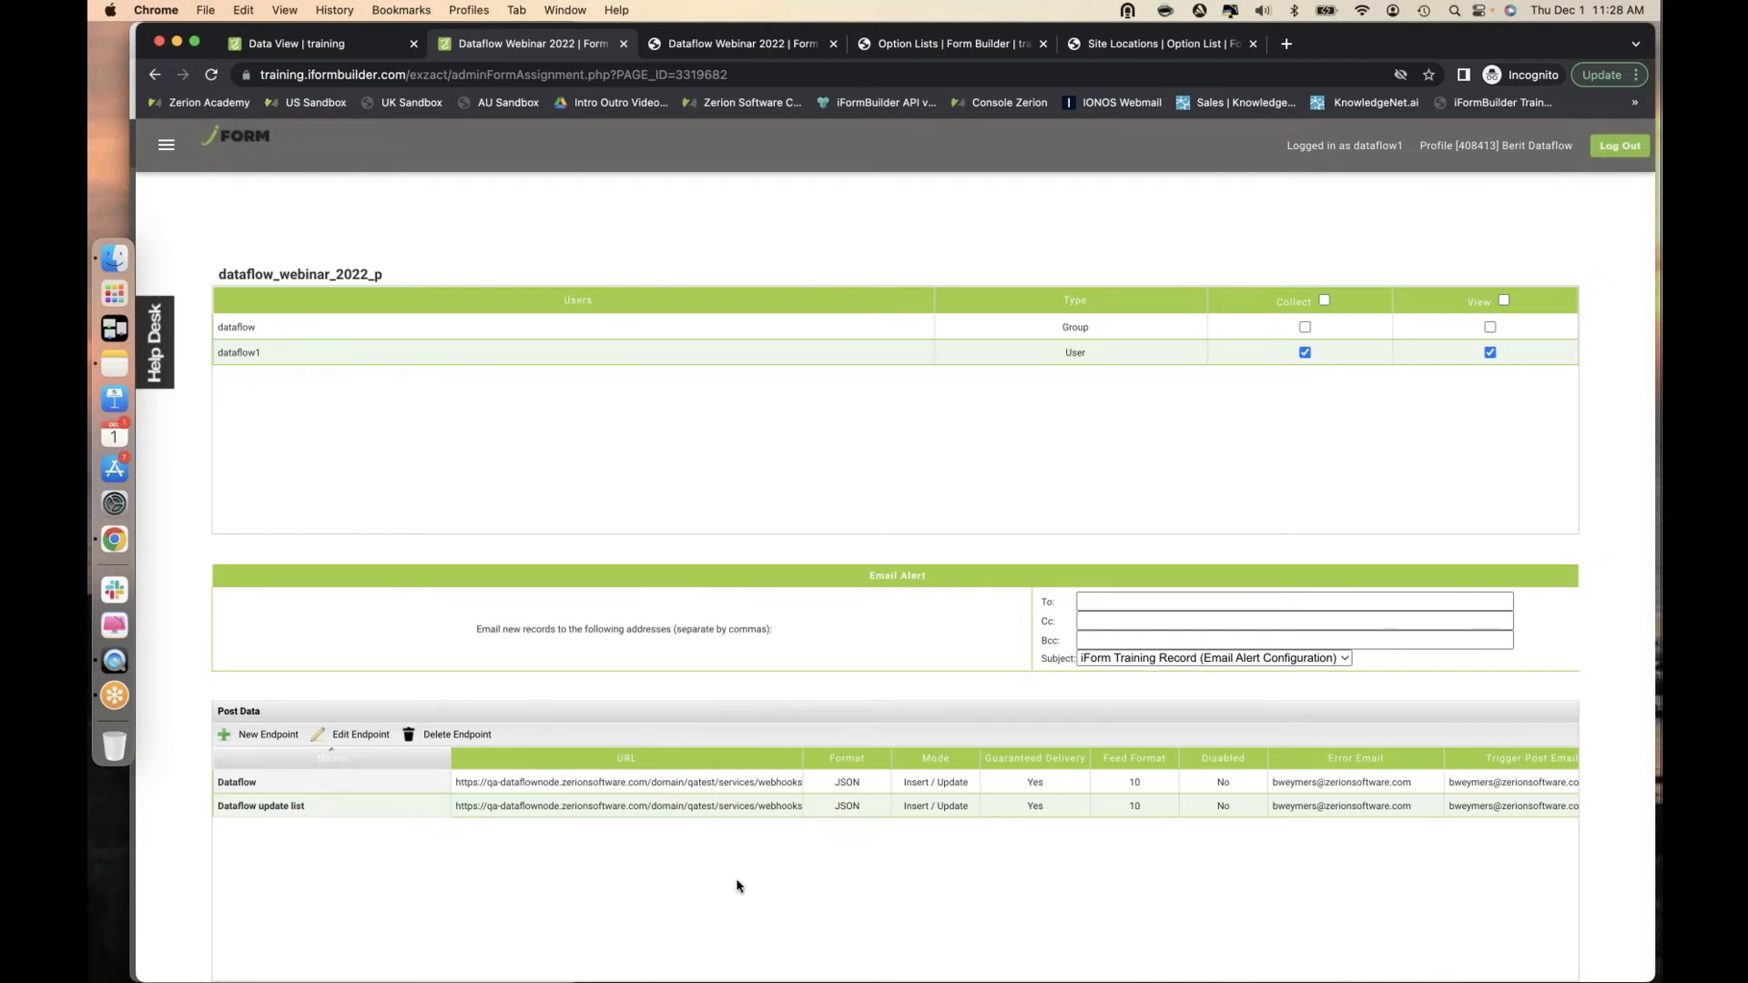
{"action": "scroll", "coordinate": [737, 887], "scroll_direction": "down", "scroll_amount": 5}
{"action": "left_click", "coordinate": [872, 822]}
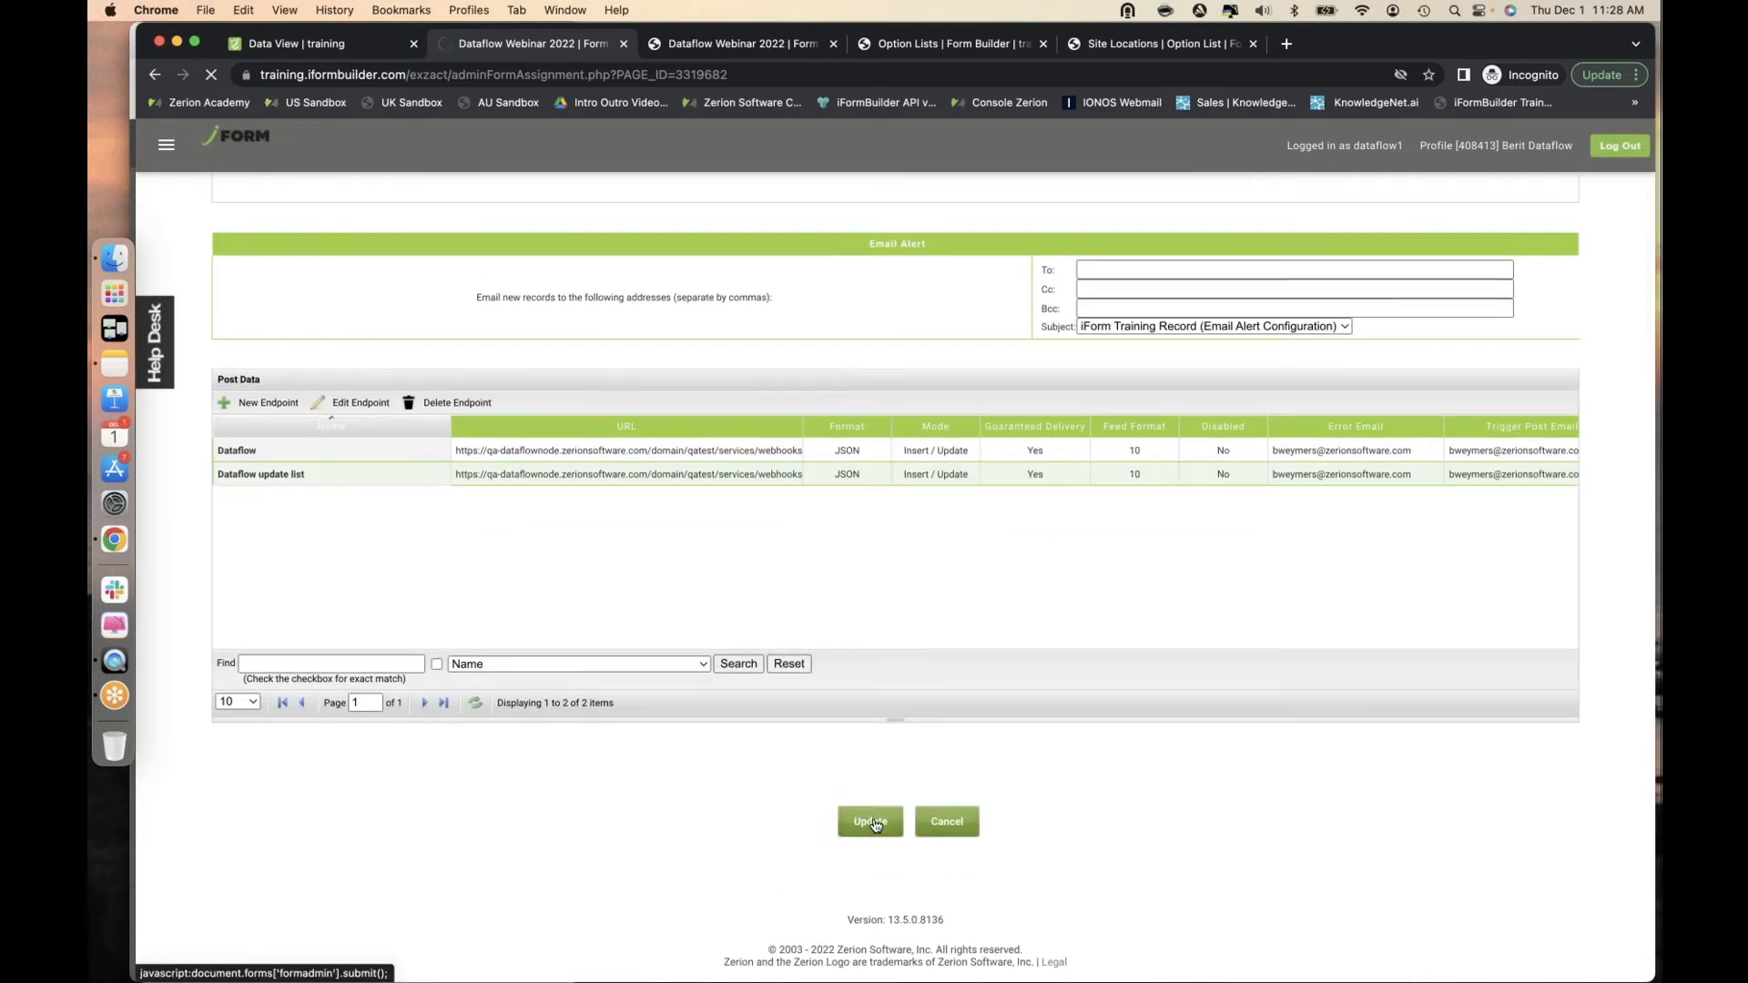
Check the Building a Dataflow Steps slide in the webinar presentation for the post processing instructions.
{"action": "left_click", "coordinate": [326, 47]}
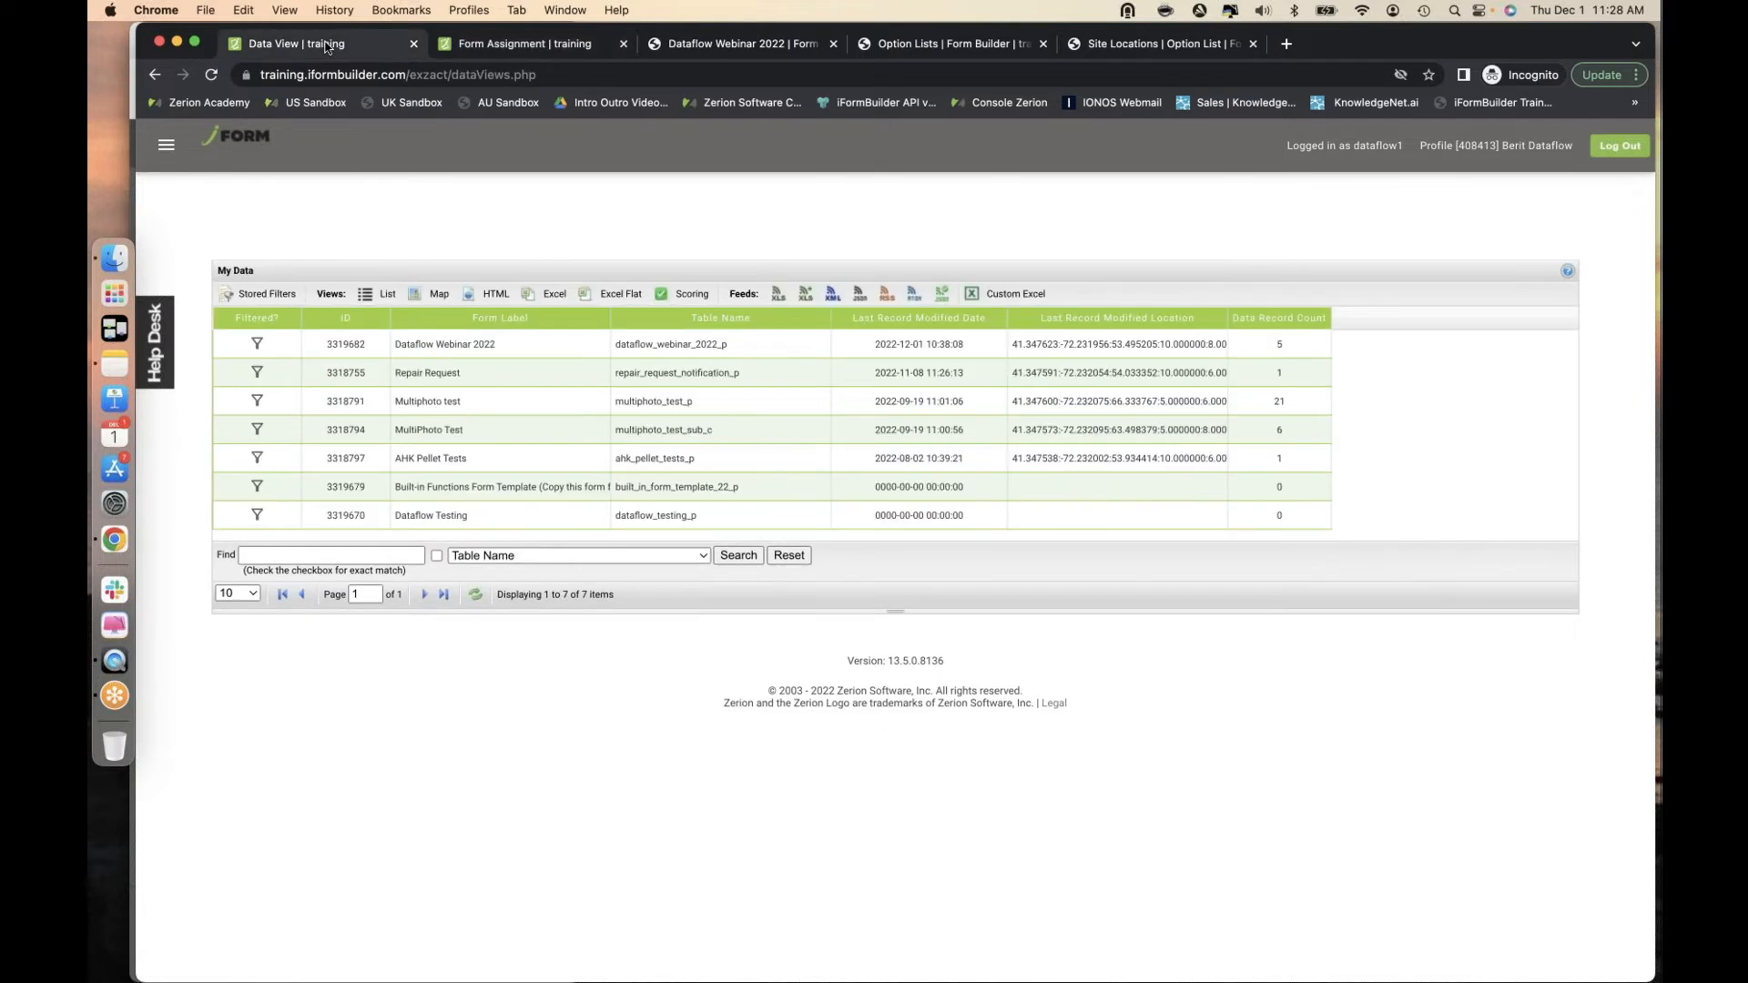
{"action": "left_click", "coordinate": [176, 43]}
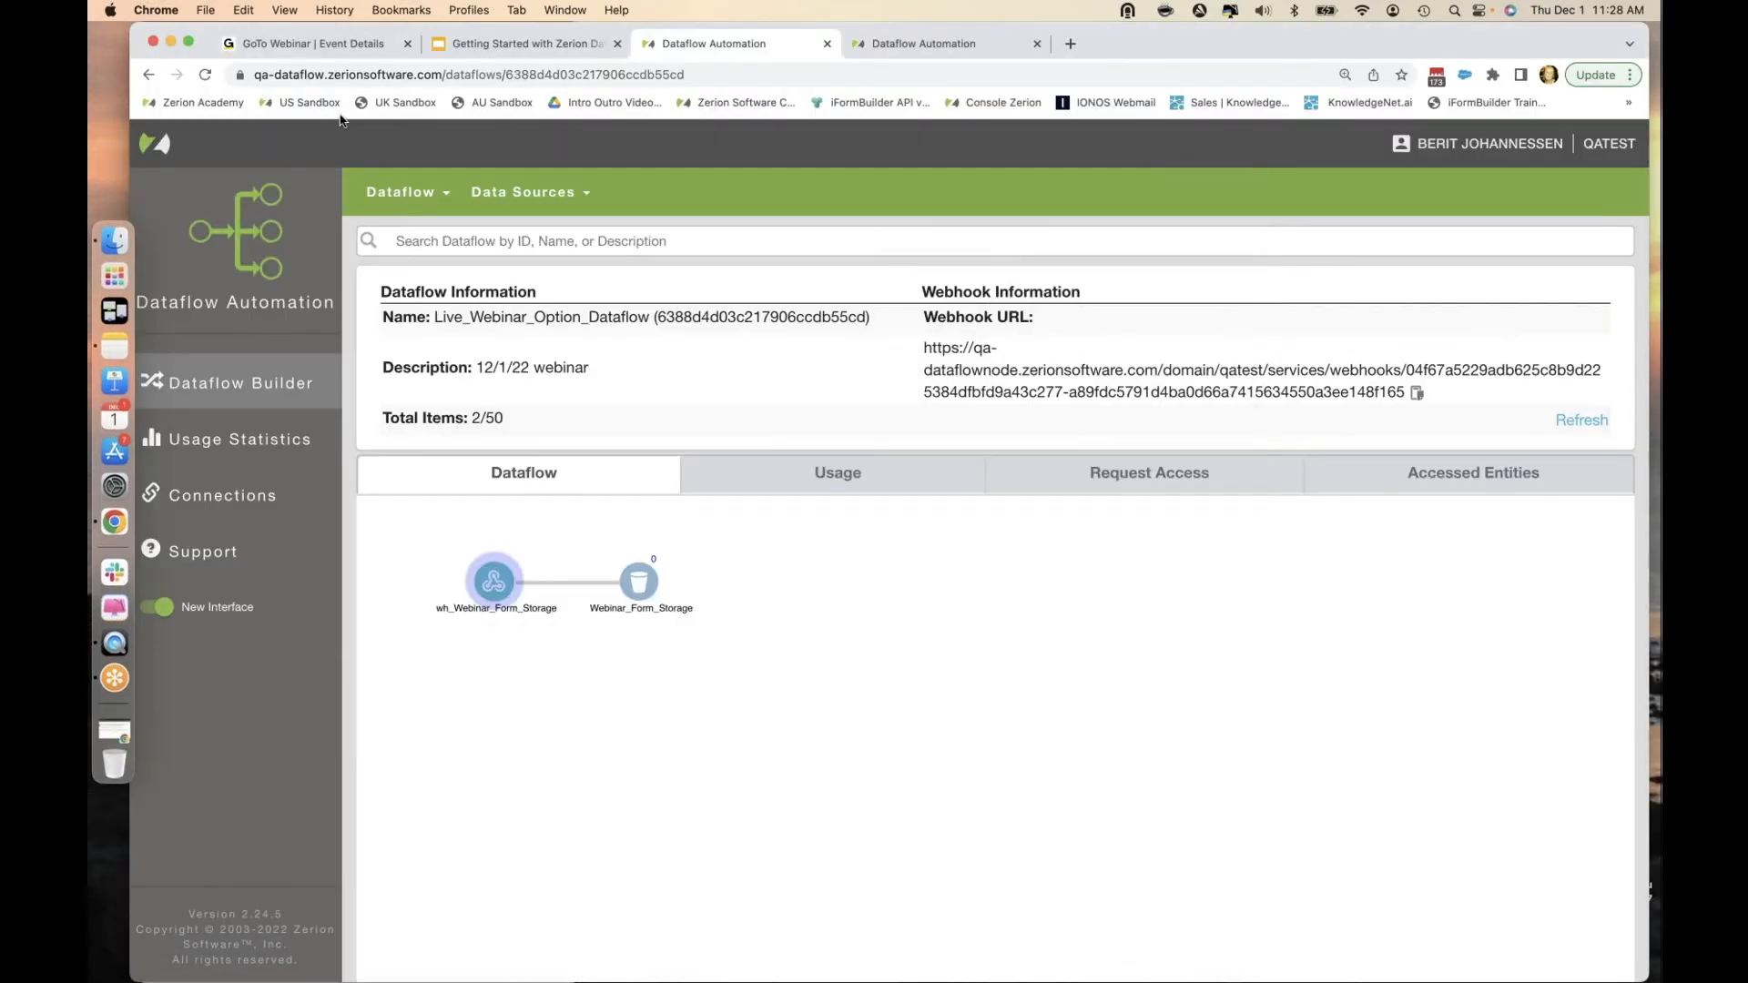
{"action": "left_click", "coordinate": [478, 52]}
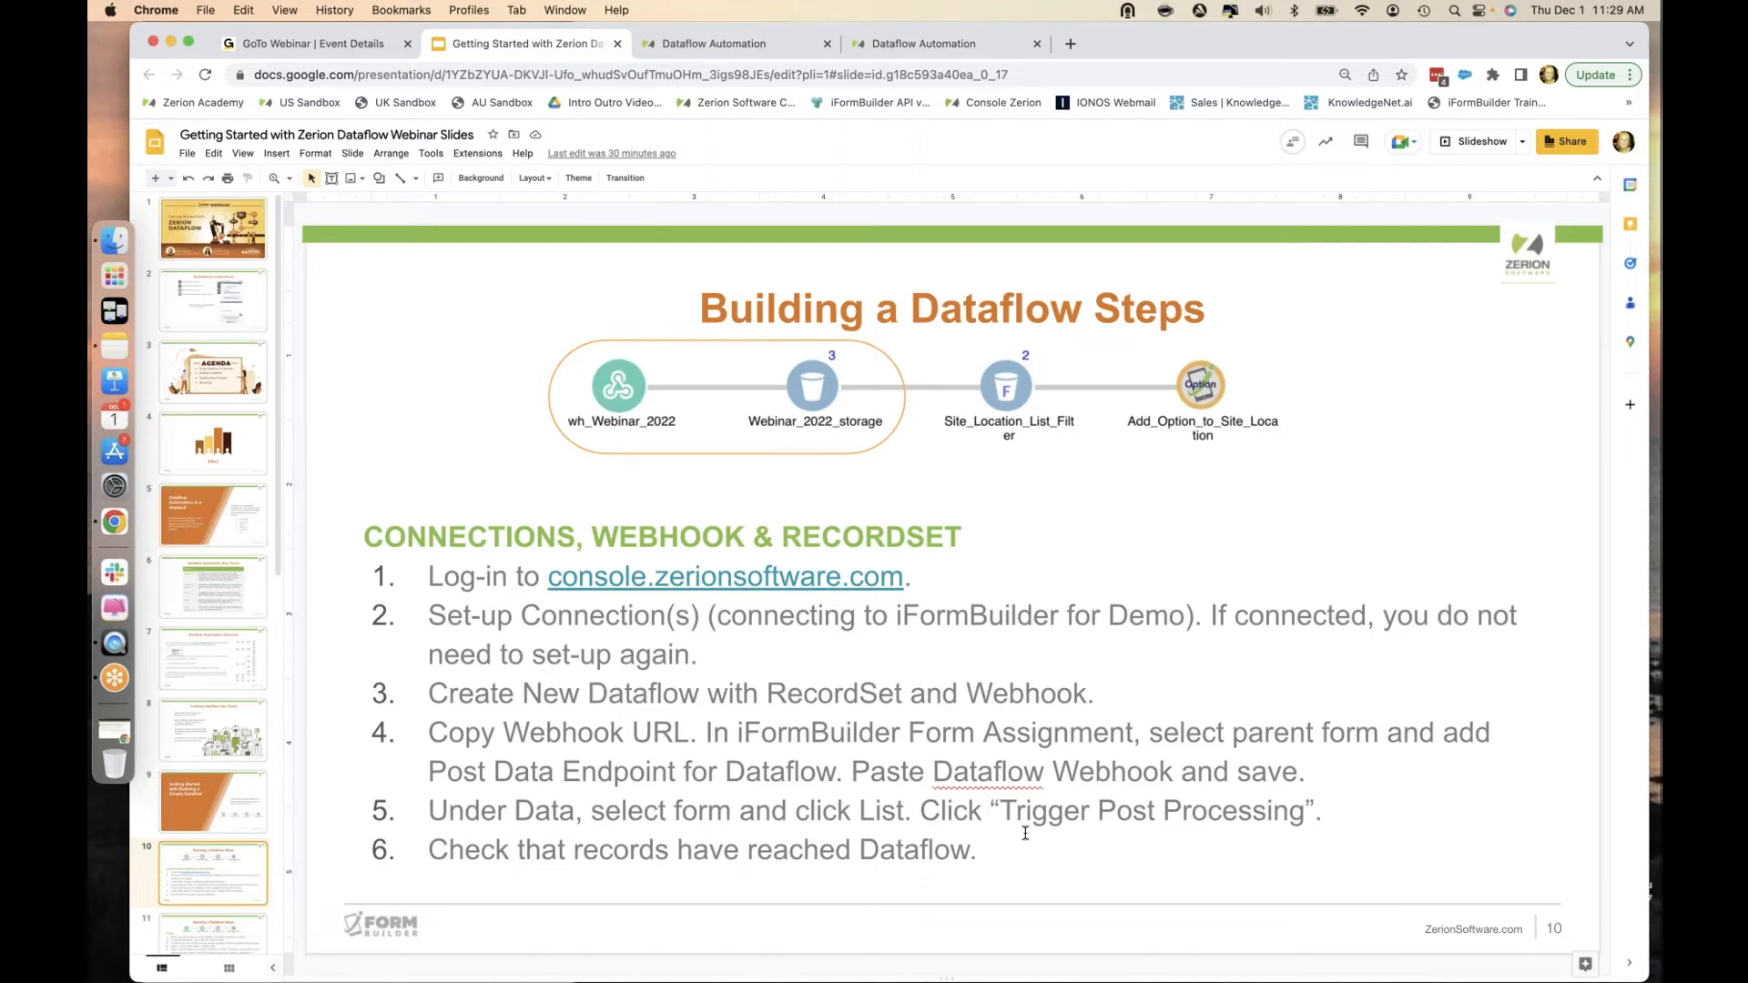
Switch to the iFormBuilder window, open the Dataflow Webinar 2022 record list and trigger post processing, confirming with "ALL".
{"action": "left_click", "coordinate": [108, 730]}
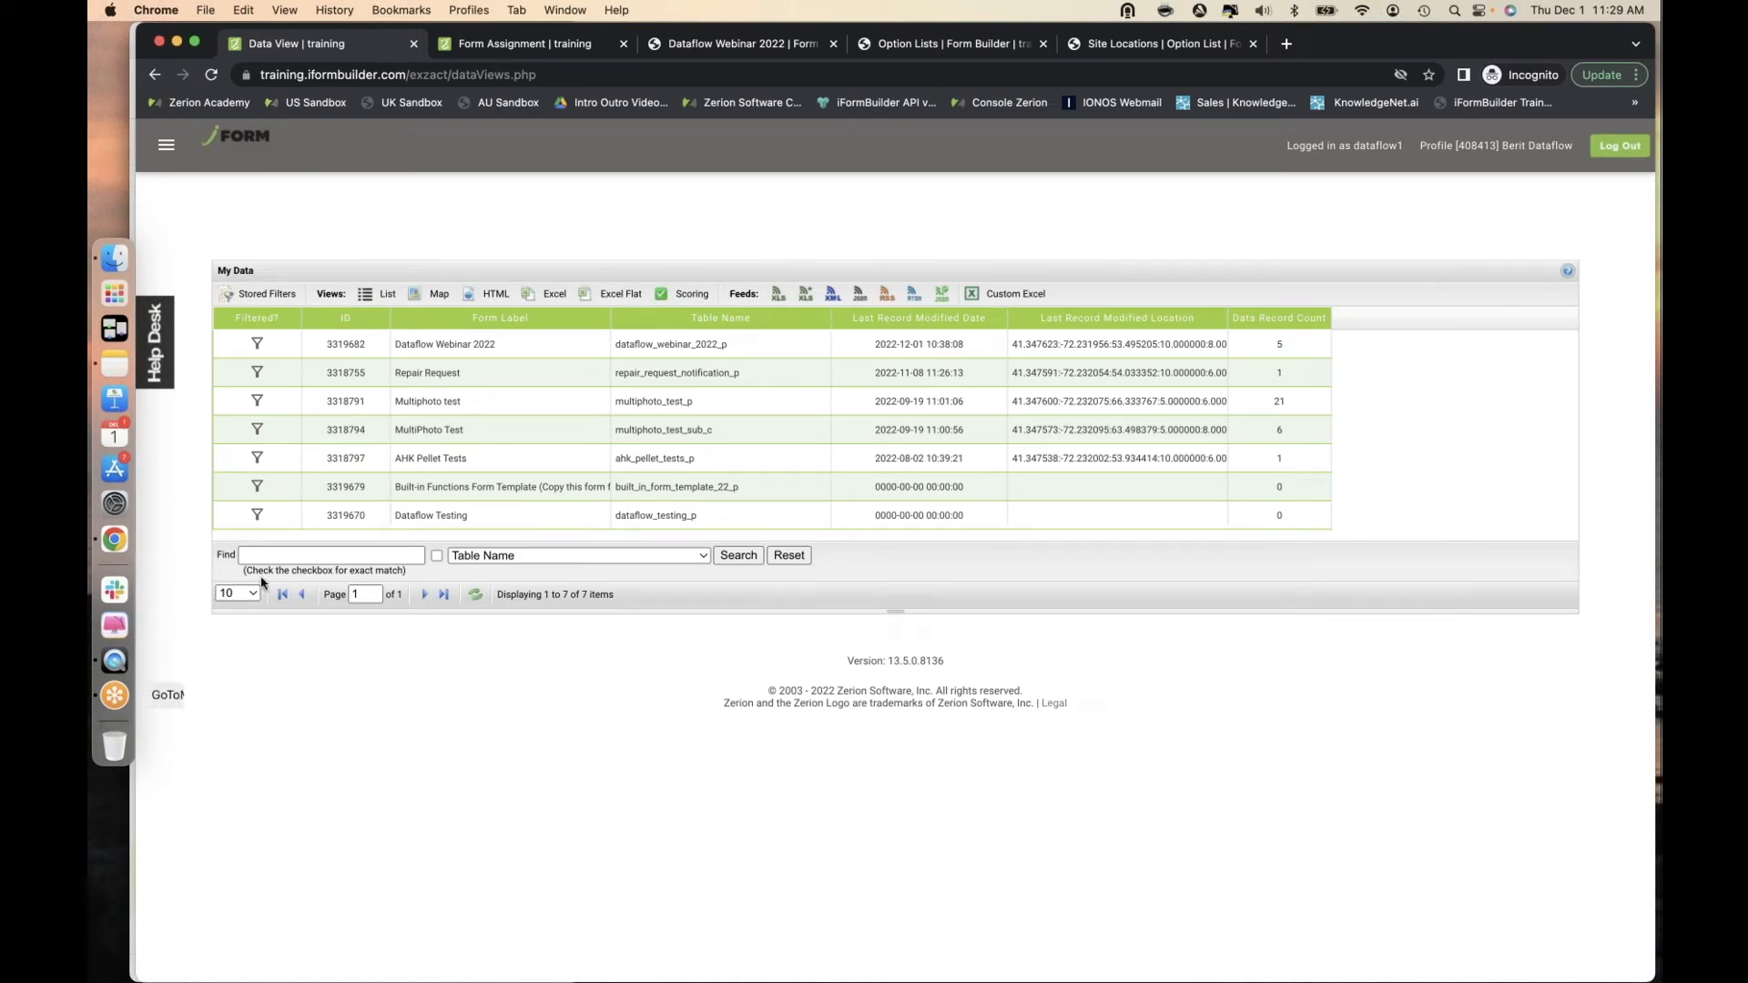
{"action": "left_click", "coordinate": [532, 350]}
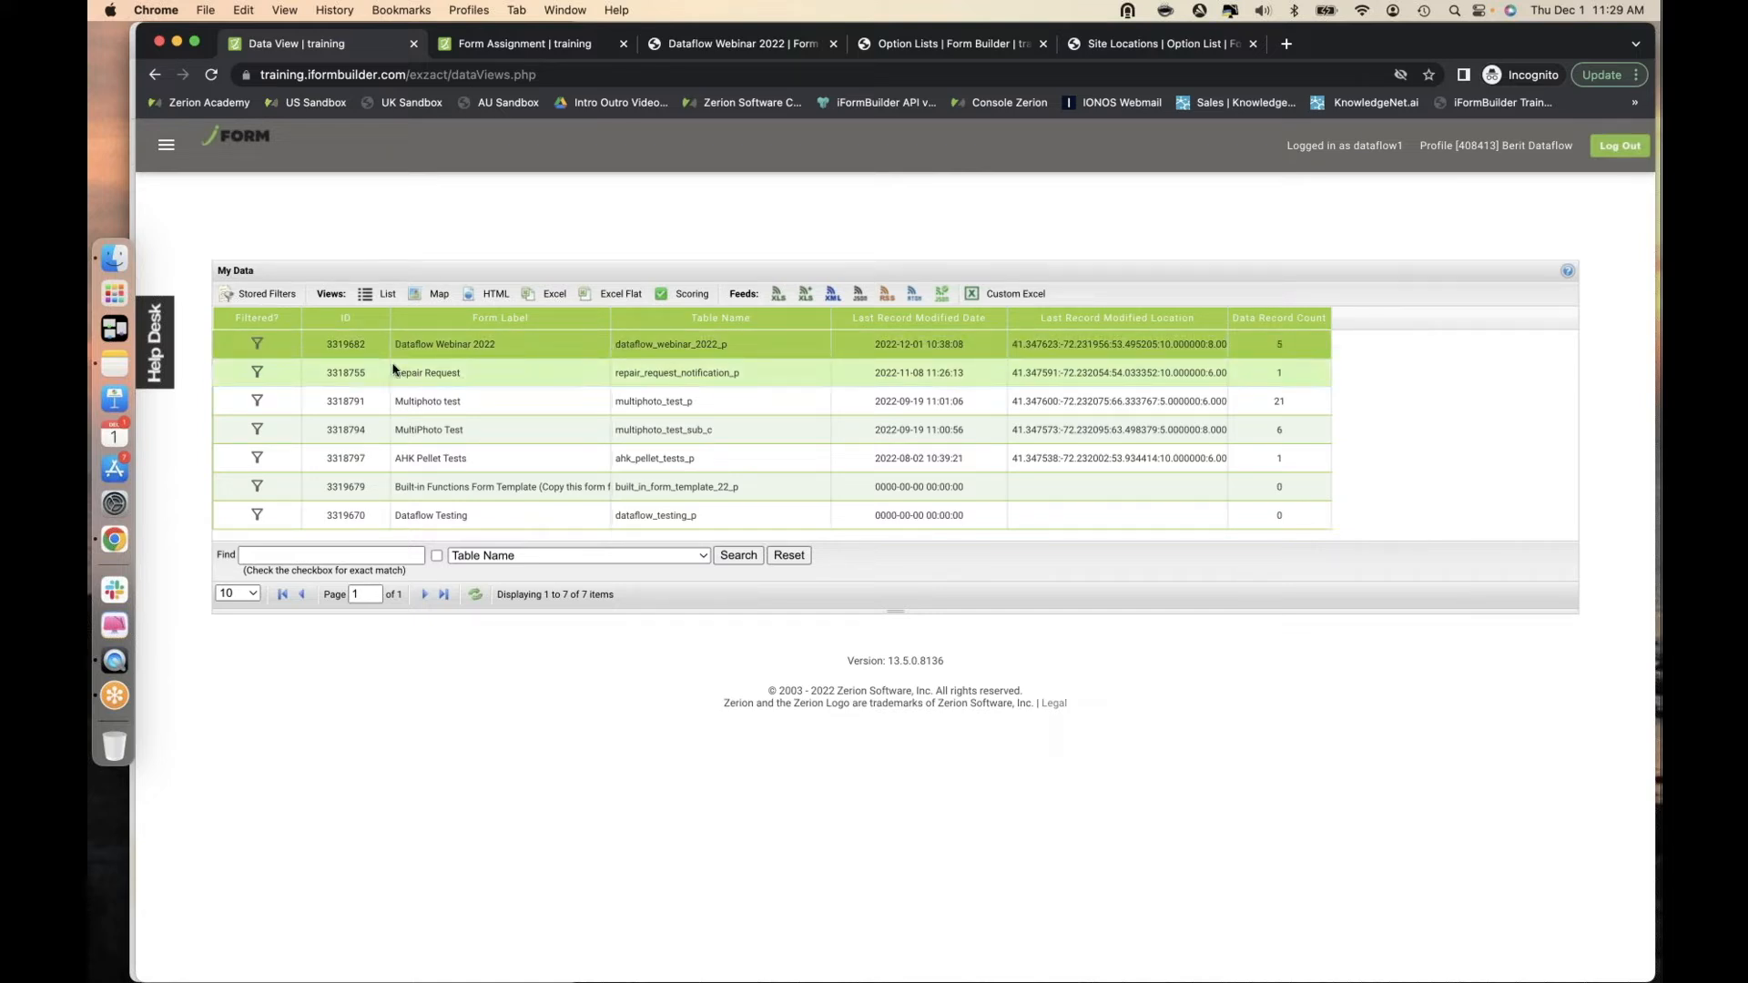
{"action": "left_click", "coordinate": [371, 299]}
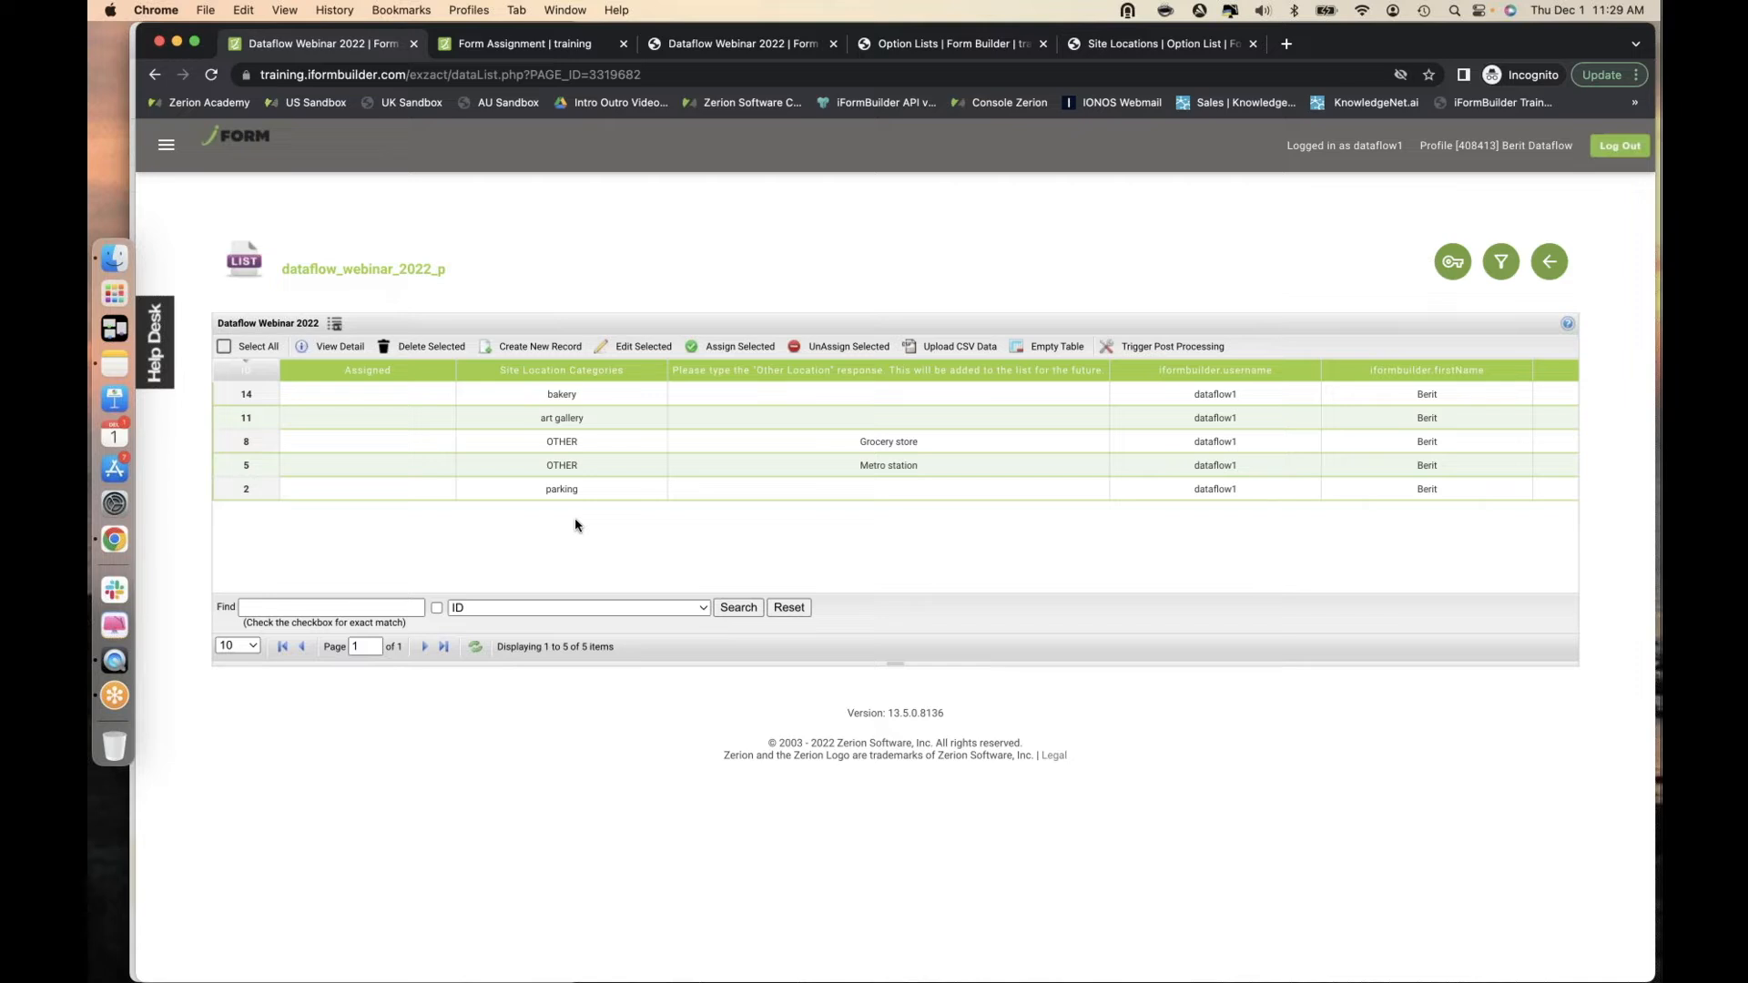
{"action": "left_click", "coordinate": [1201, 350]}
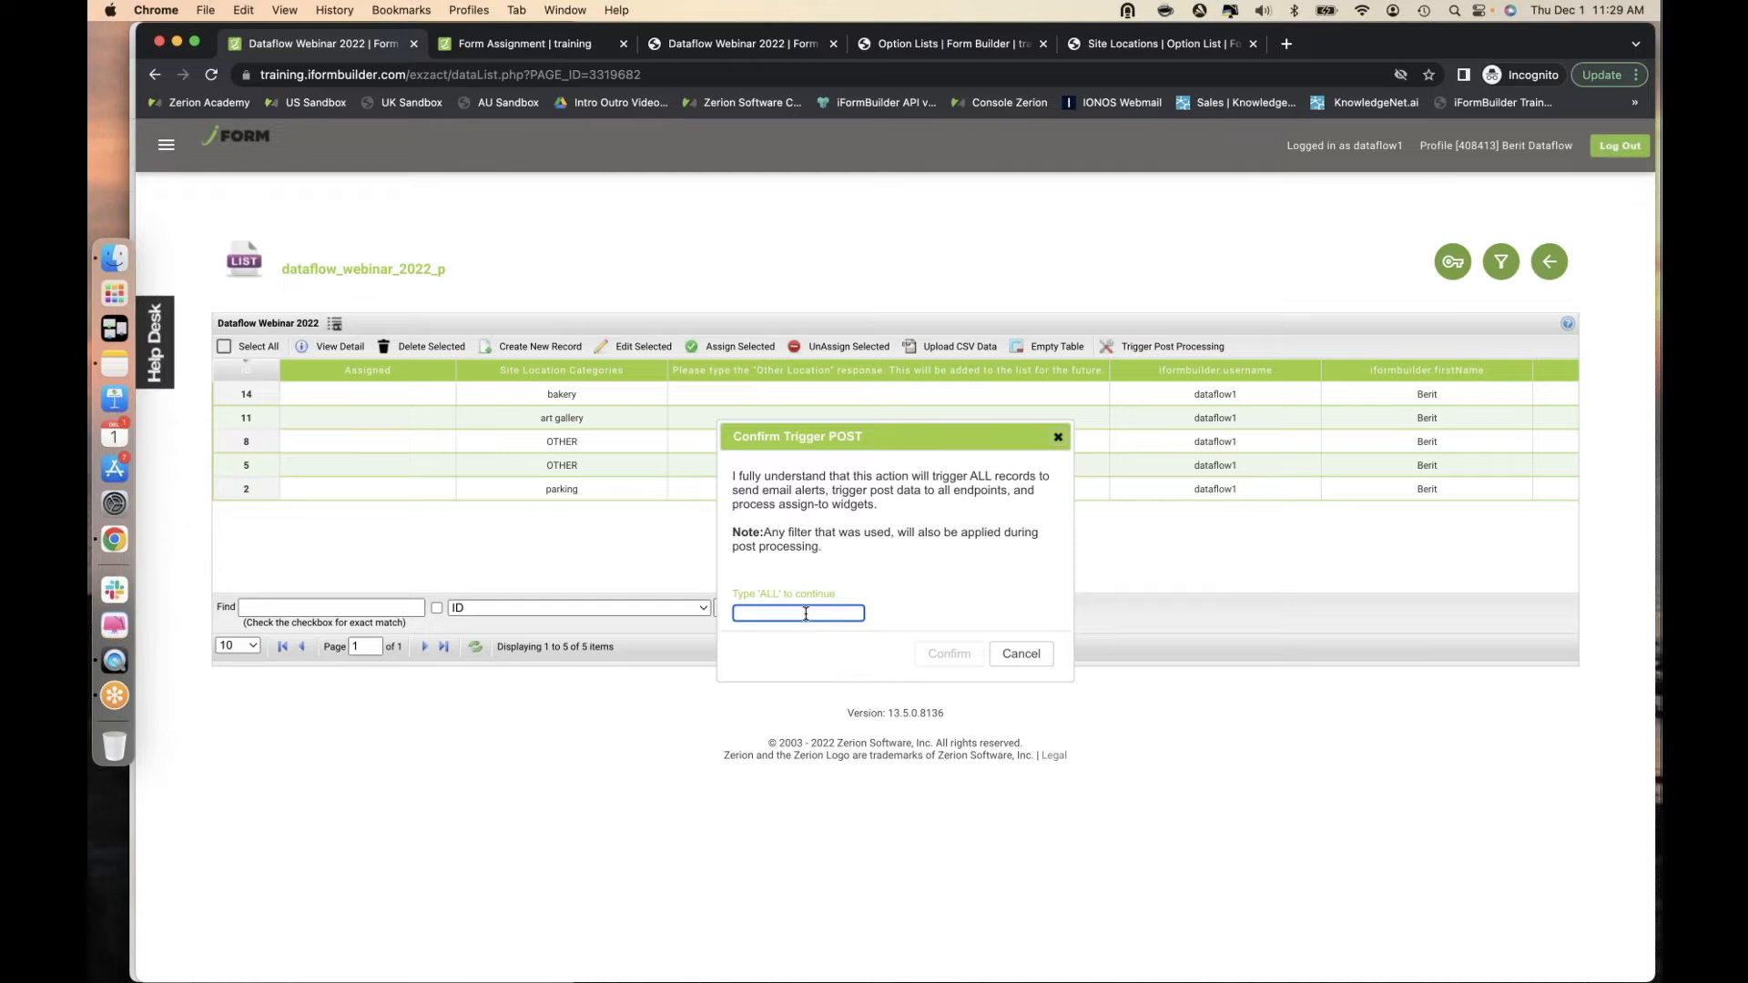
{"action": "type", "text": "ALL"}
{"action": "left_click", "coordinate": [952, 653]}
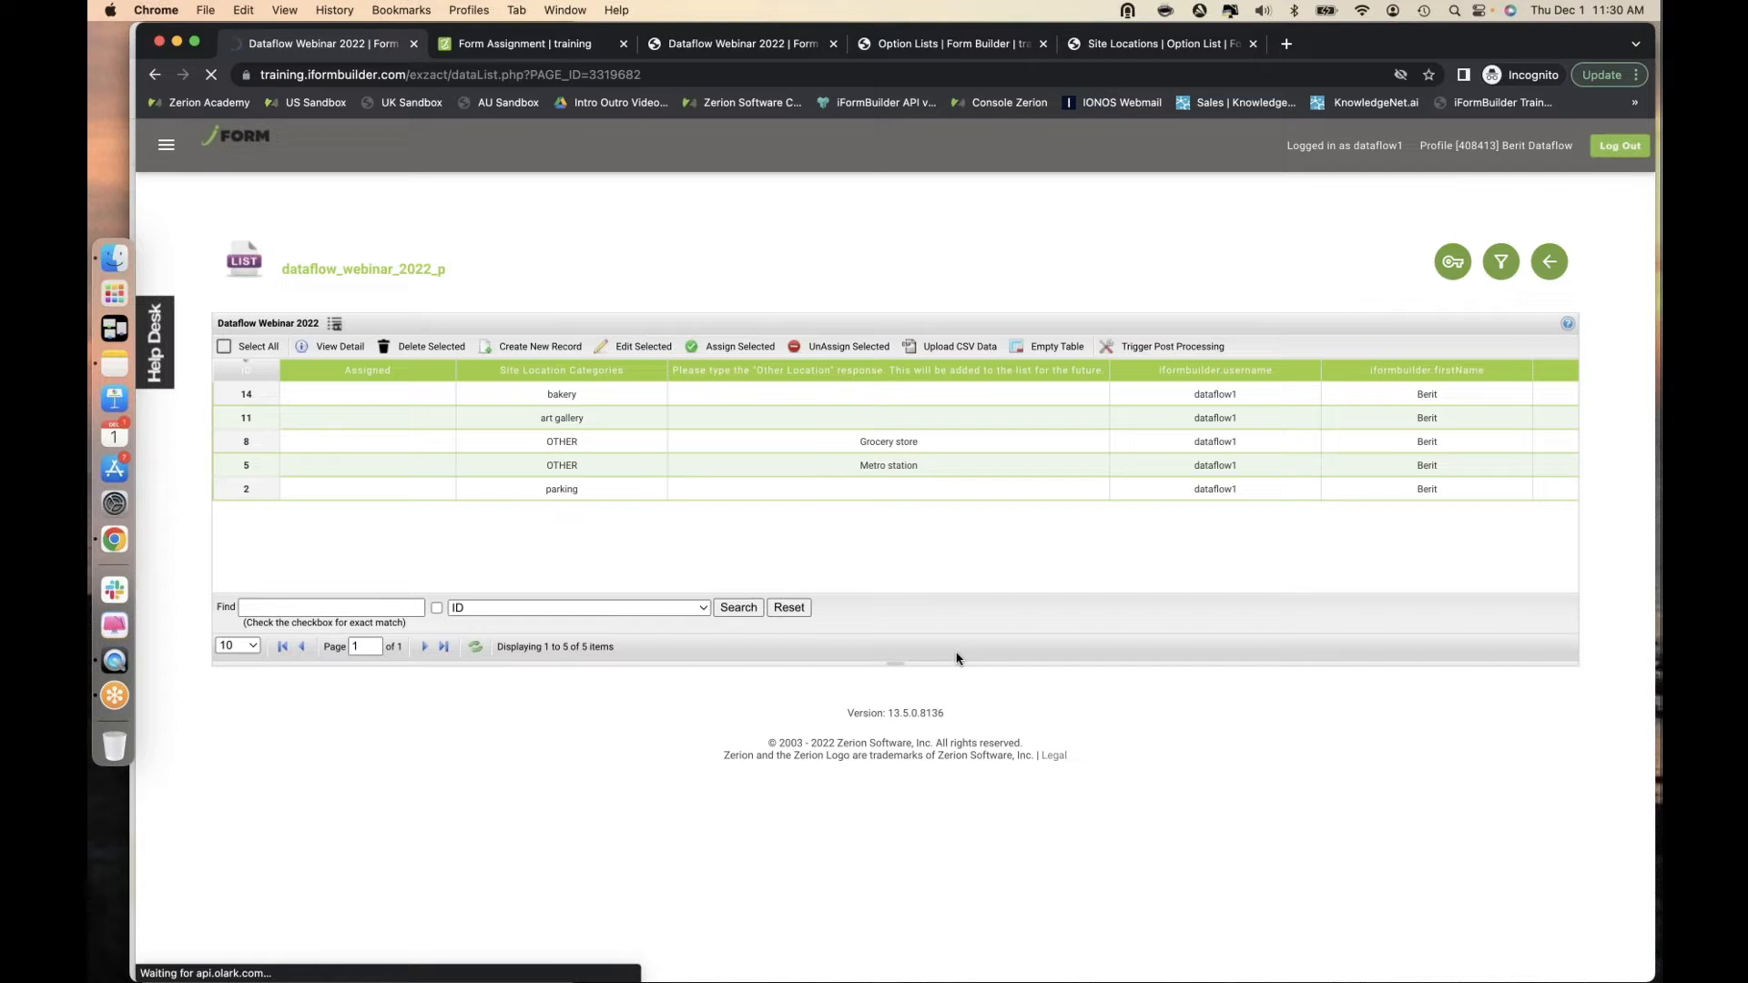
Switch back to the Live_Webinar_Option_Dataflow page, refresh it and check whether records have reached the Webinar_Form_Storage RecordSet.
{"action": "left_click", "coordinate": [177, 43]}
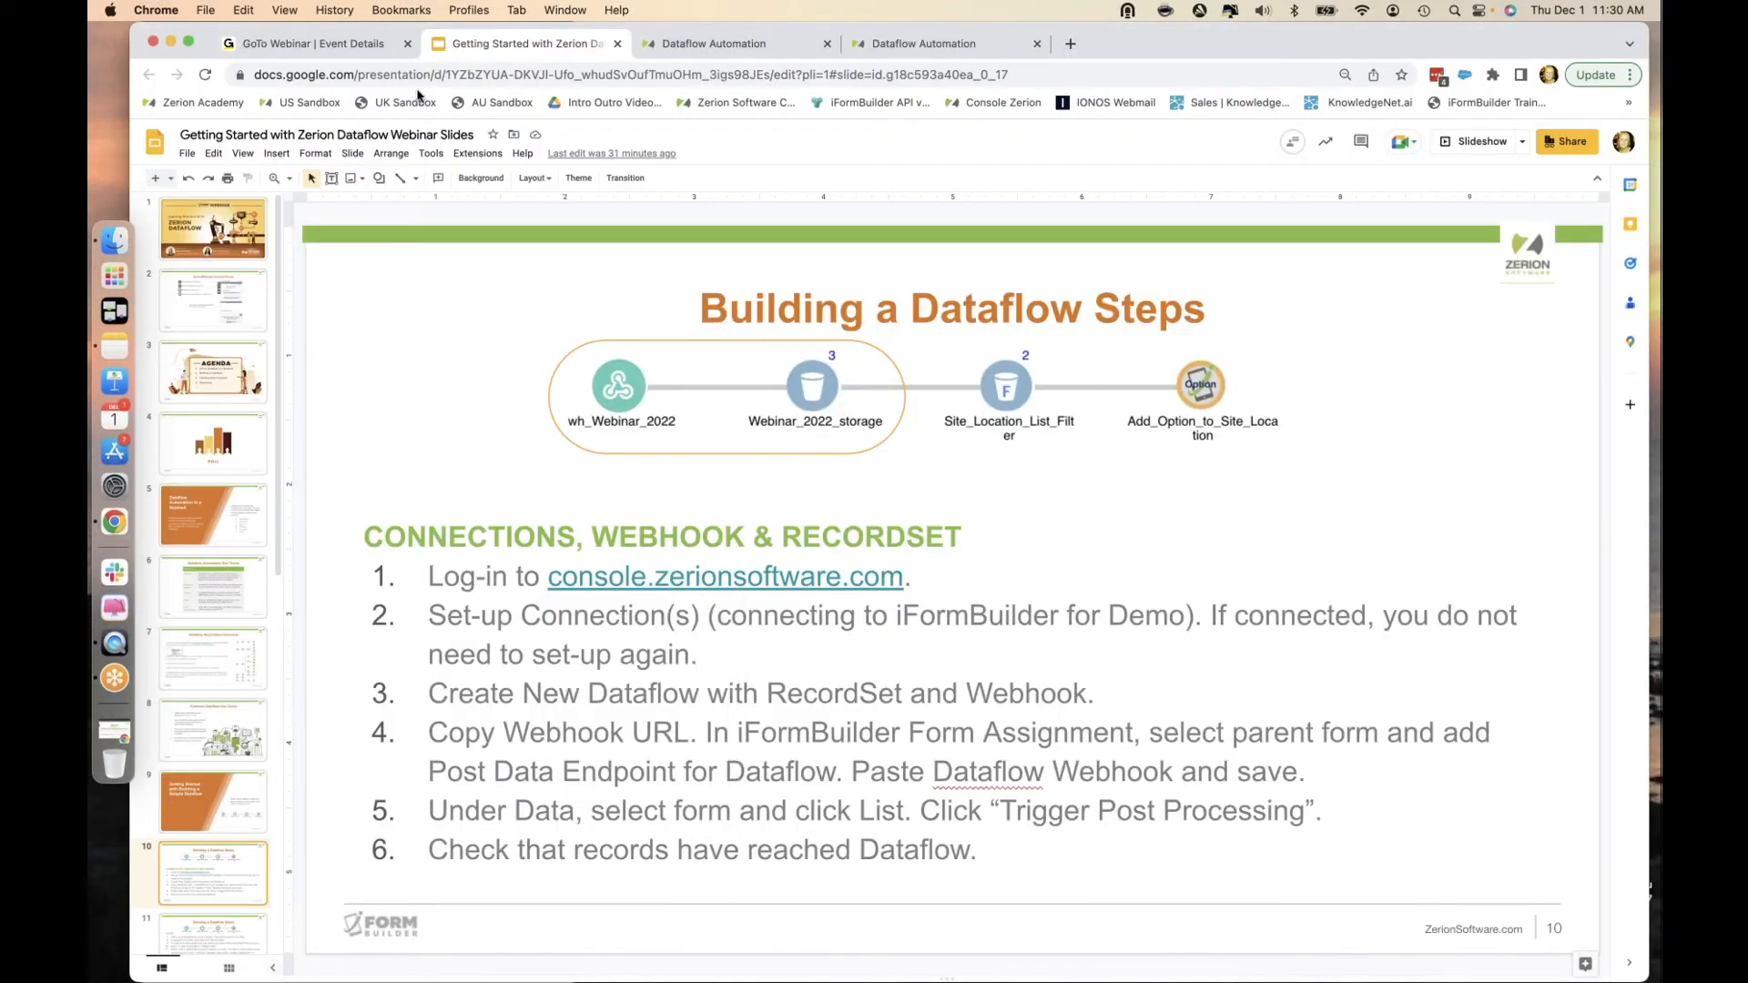
{"action": "left_click", "coordinate": [720, 47]}
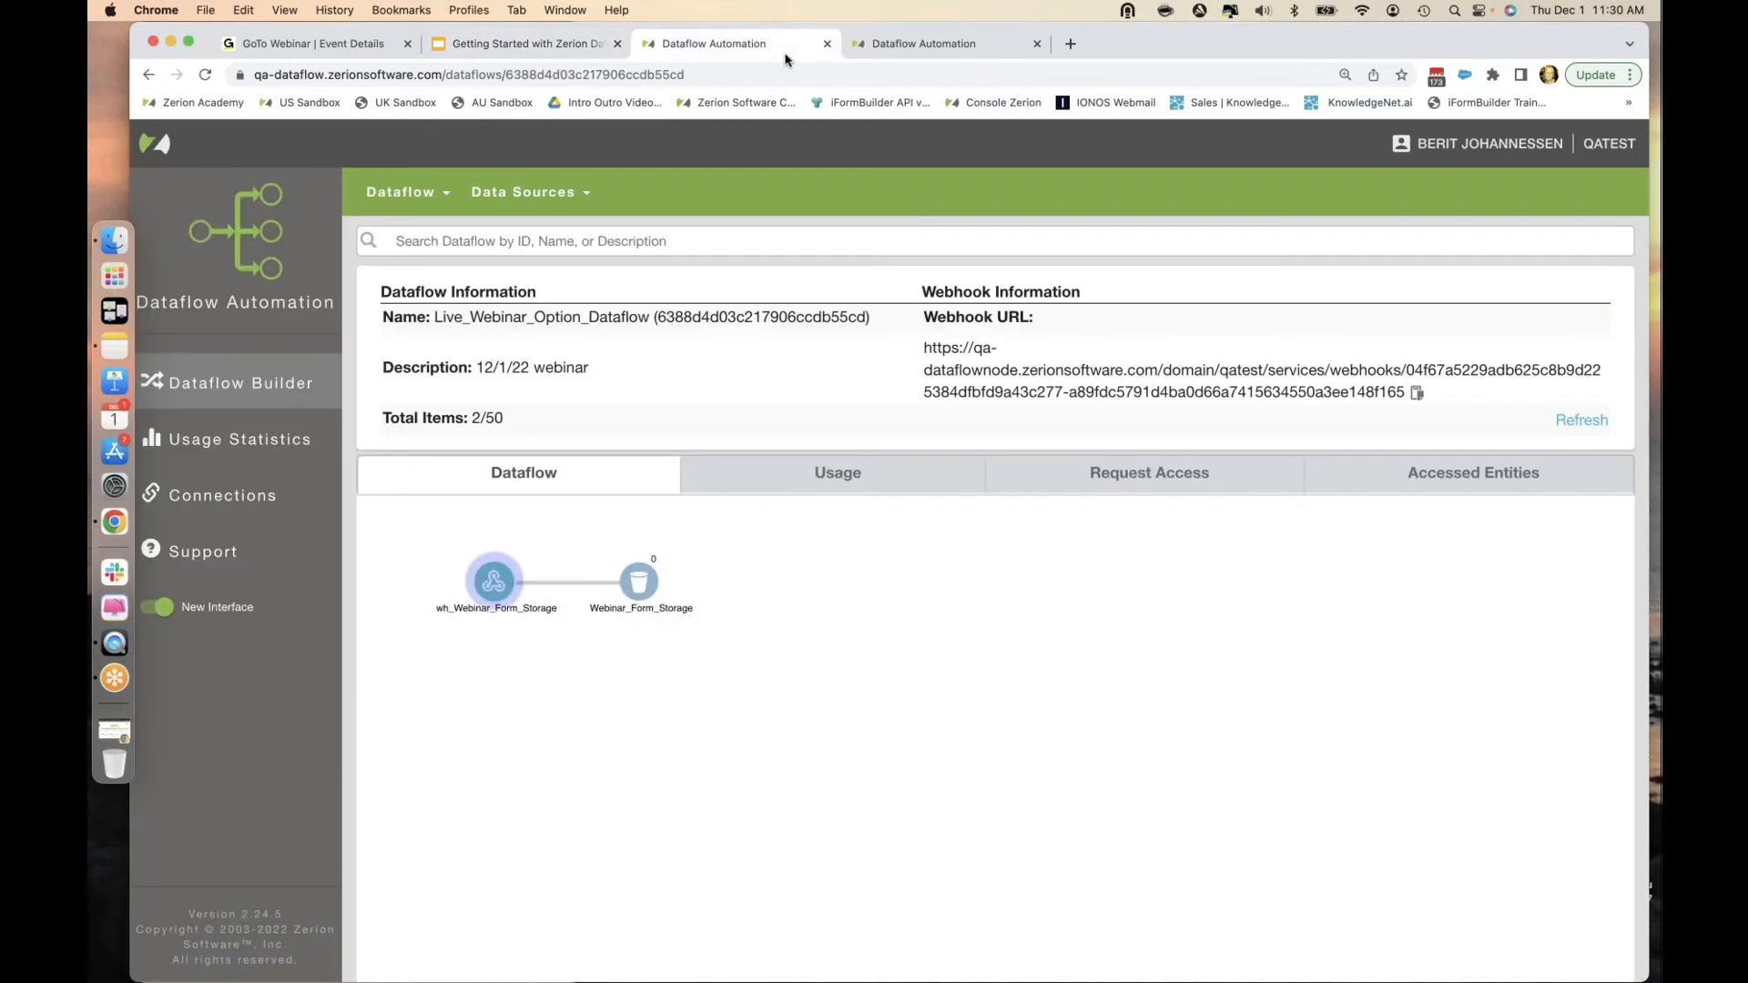
{"action": "left_click", "coordinate": [1582, 421]}
{"action": "left_click", "coordinate": [641, 585]}
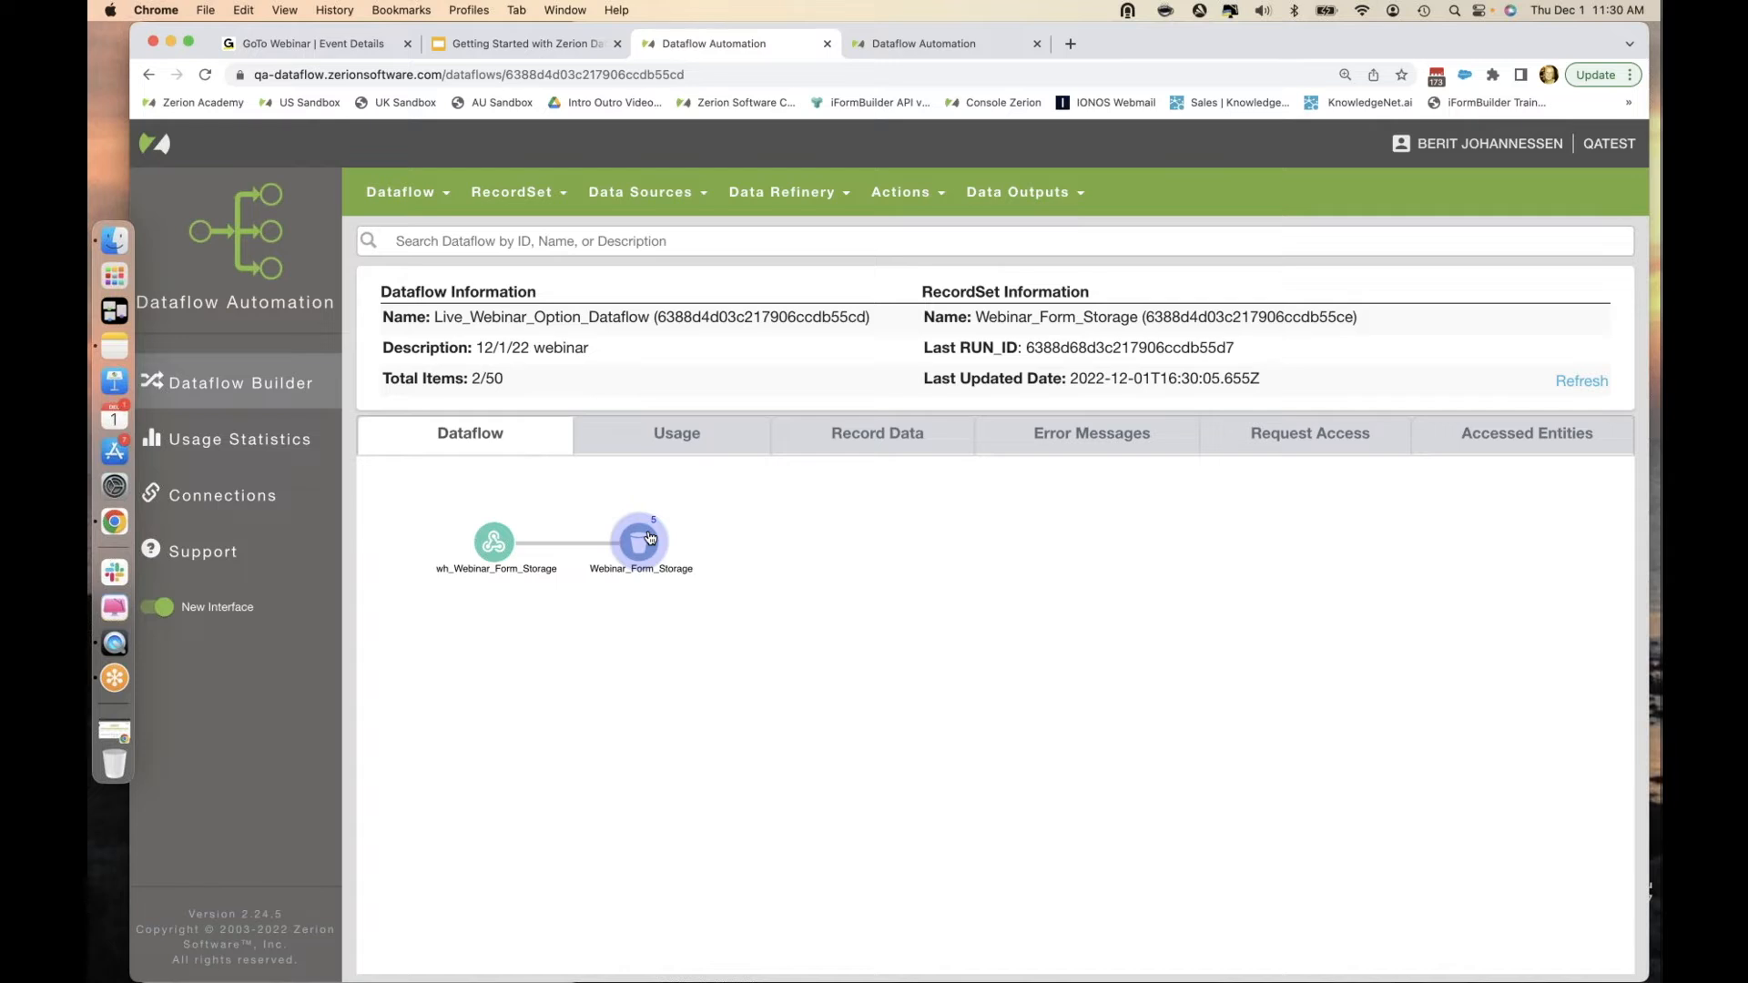
Read the filter instructions on slide 11 of the webinar presentation.
{"action": "left_click", "coordinate": [531, 50]}
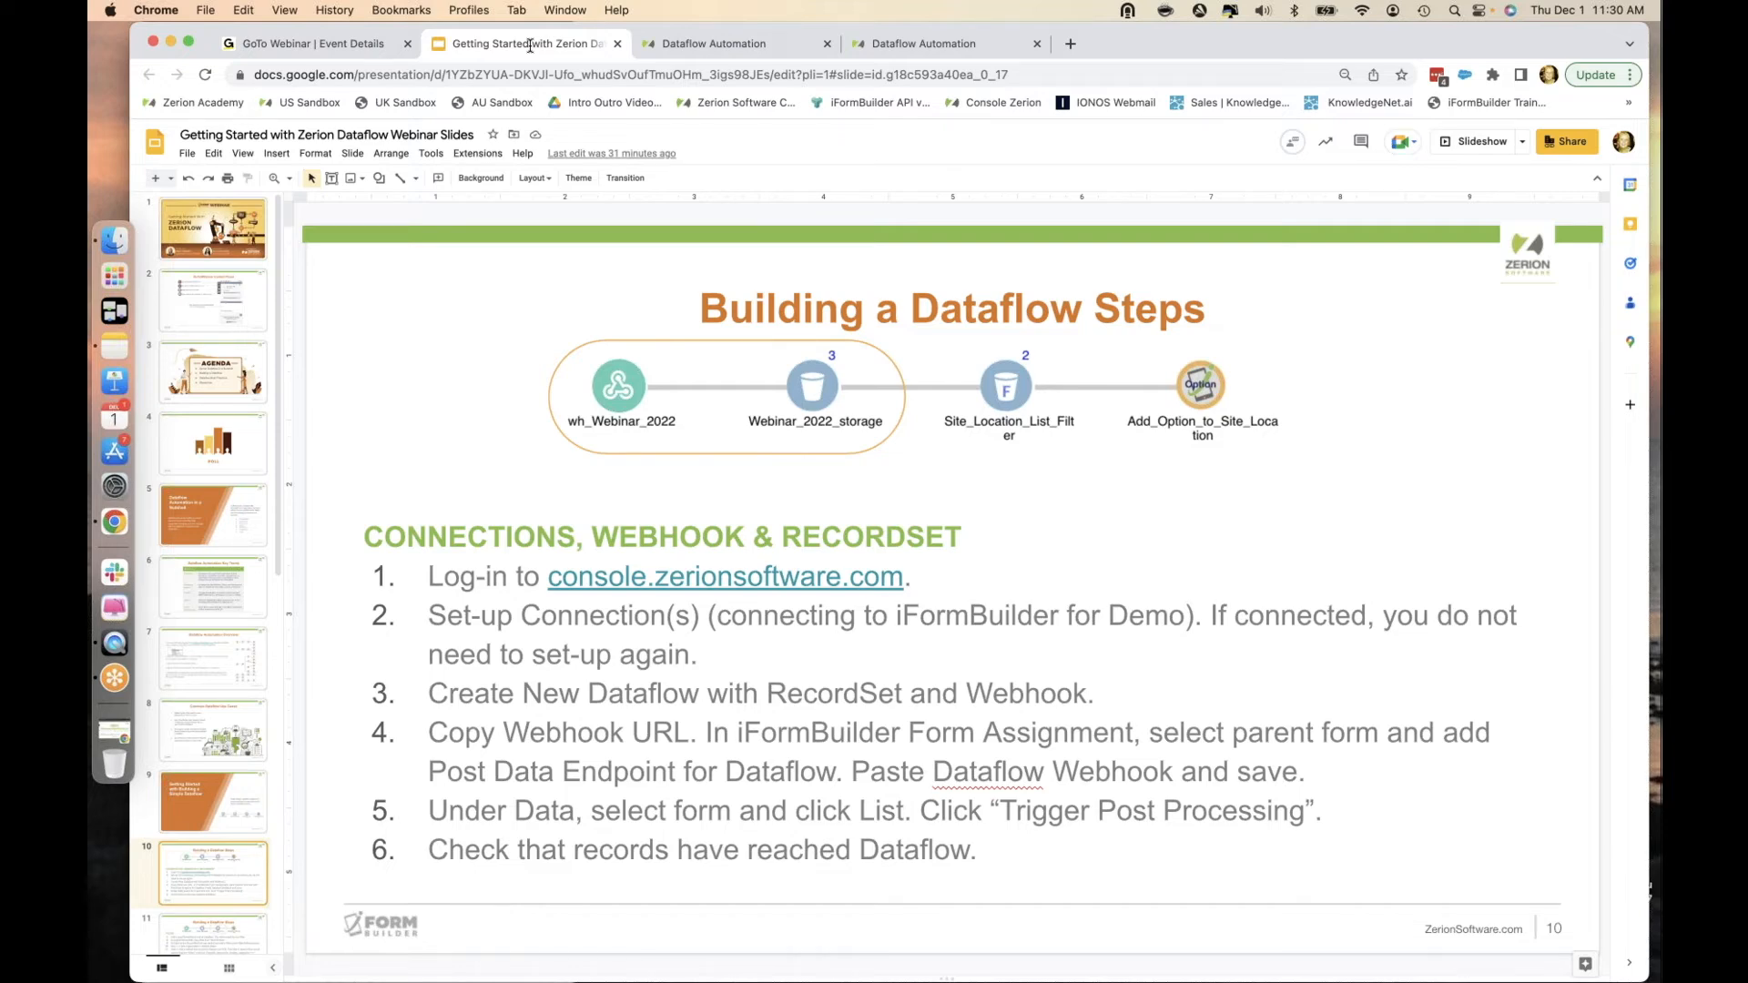
{"action": "key", "text": "Down"}
{"action": "key", "text": "Up"}
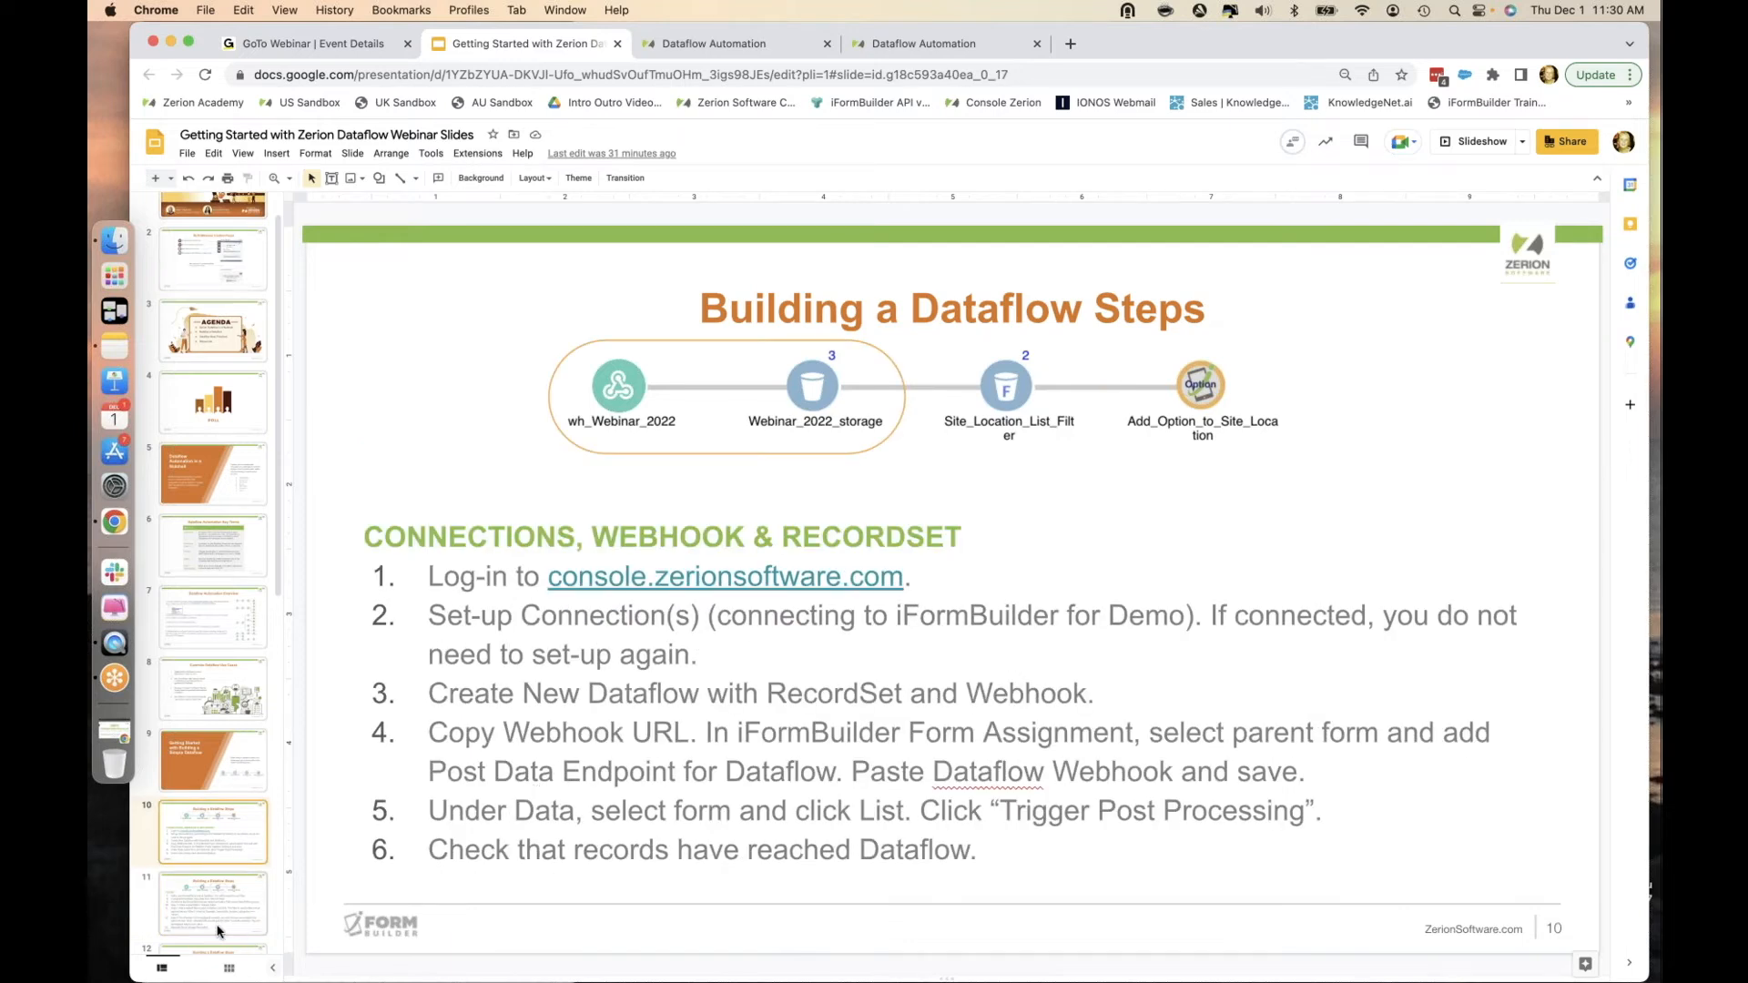
{"action": "key", "text": "Down"}
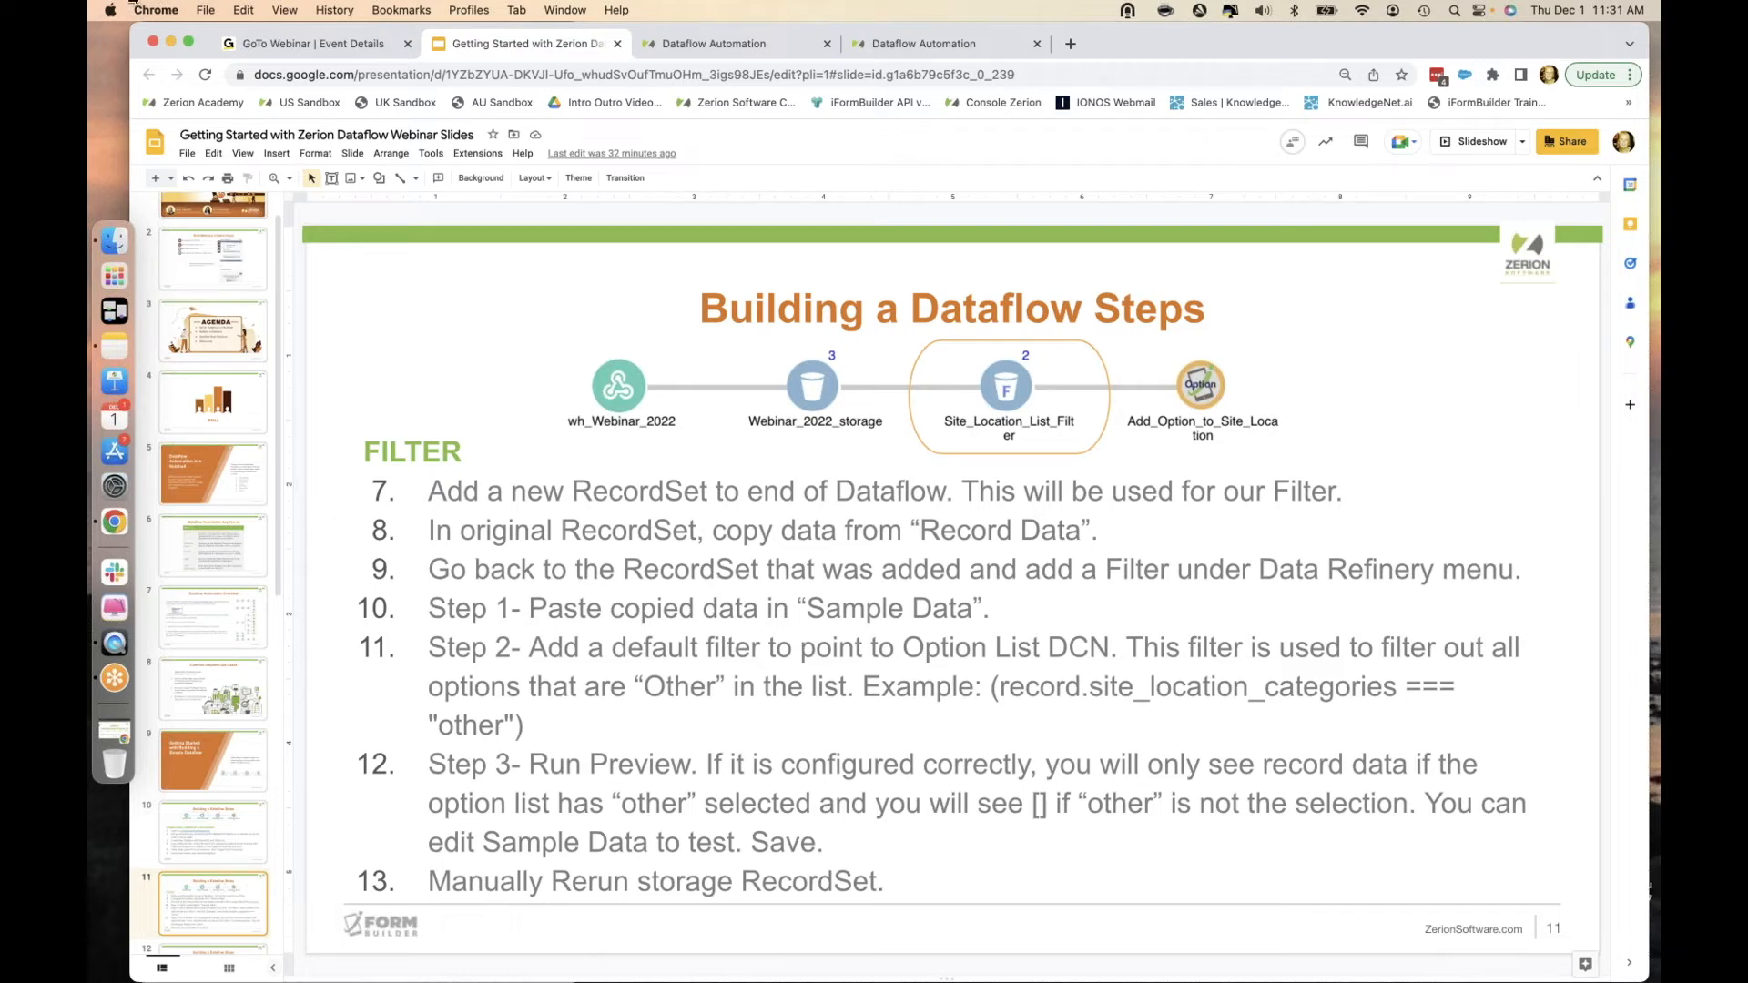
Return to the dataflow and open the record data of the Webinar_Form_Storage RecordSet, reloading the page when it keeps loading.
{"action": "left_click", "coordinate": [739, 50]}
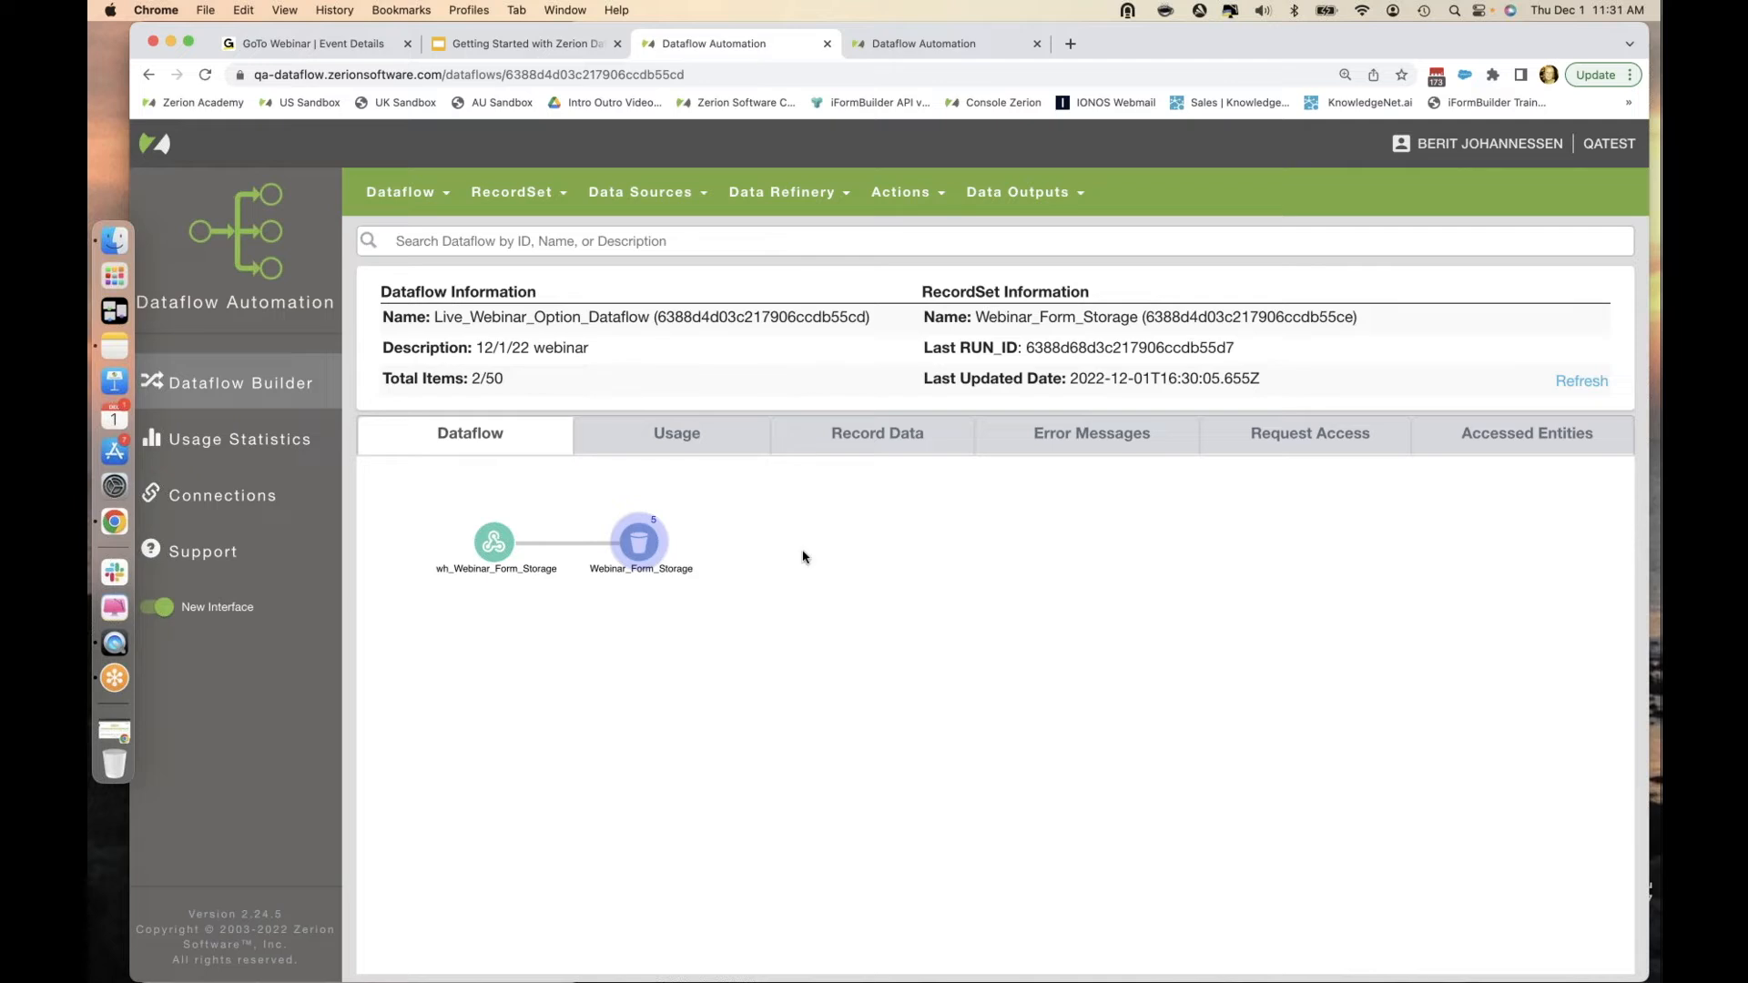
{"action": "left_click", "coordinate": [886, 448]}
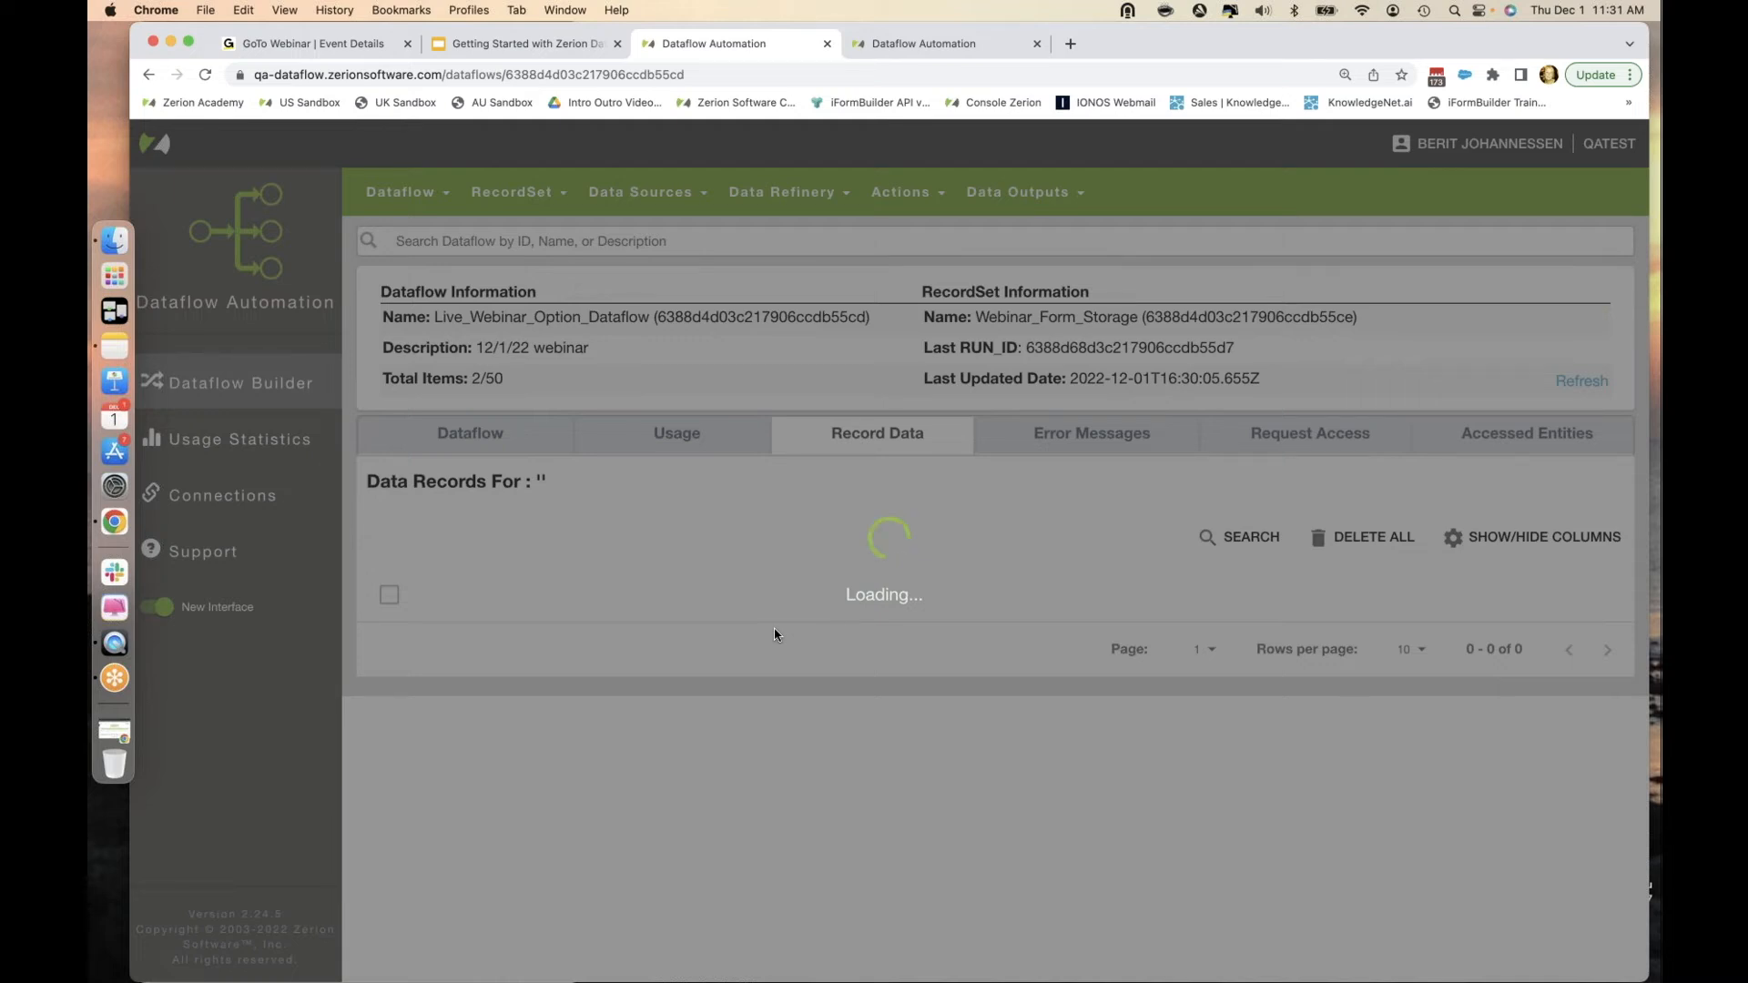
{"action": "left_click", "coordinate": [205, 74]}
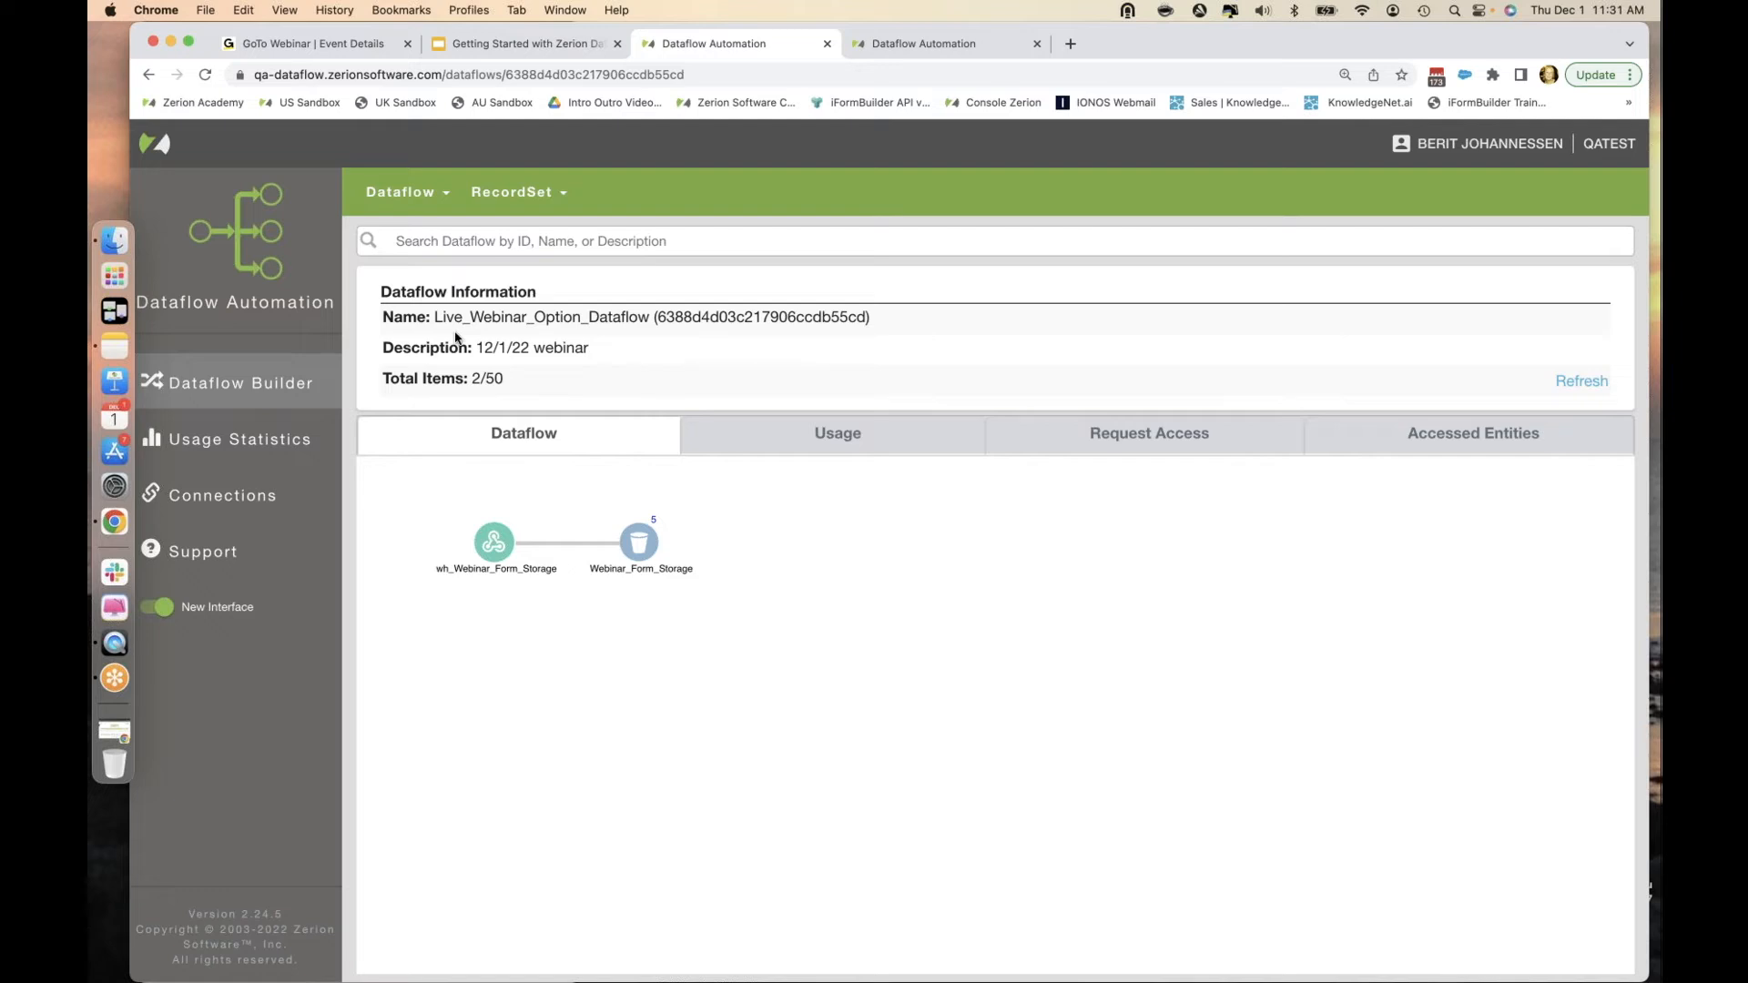
{"action": "left_click", "coordinate": [635, 544]}
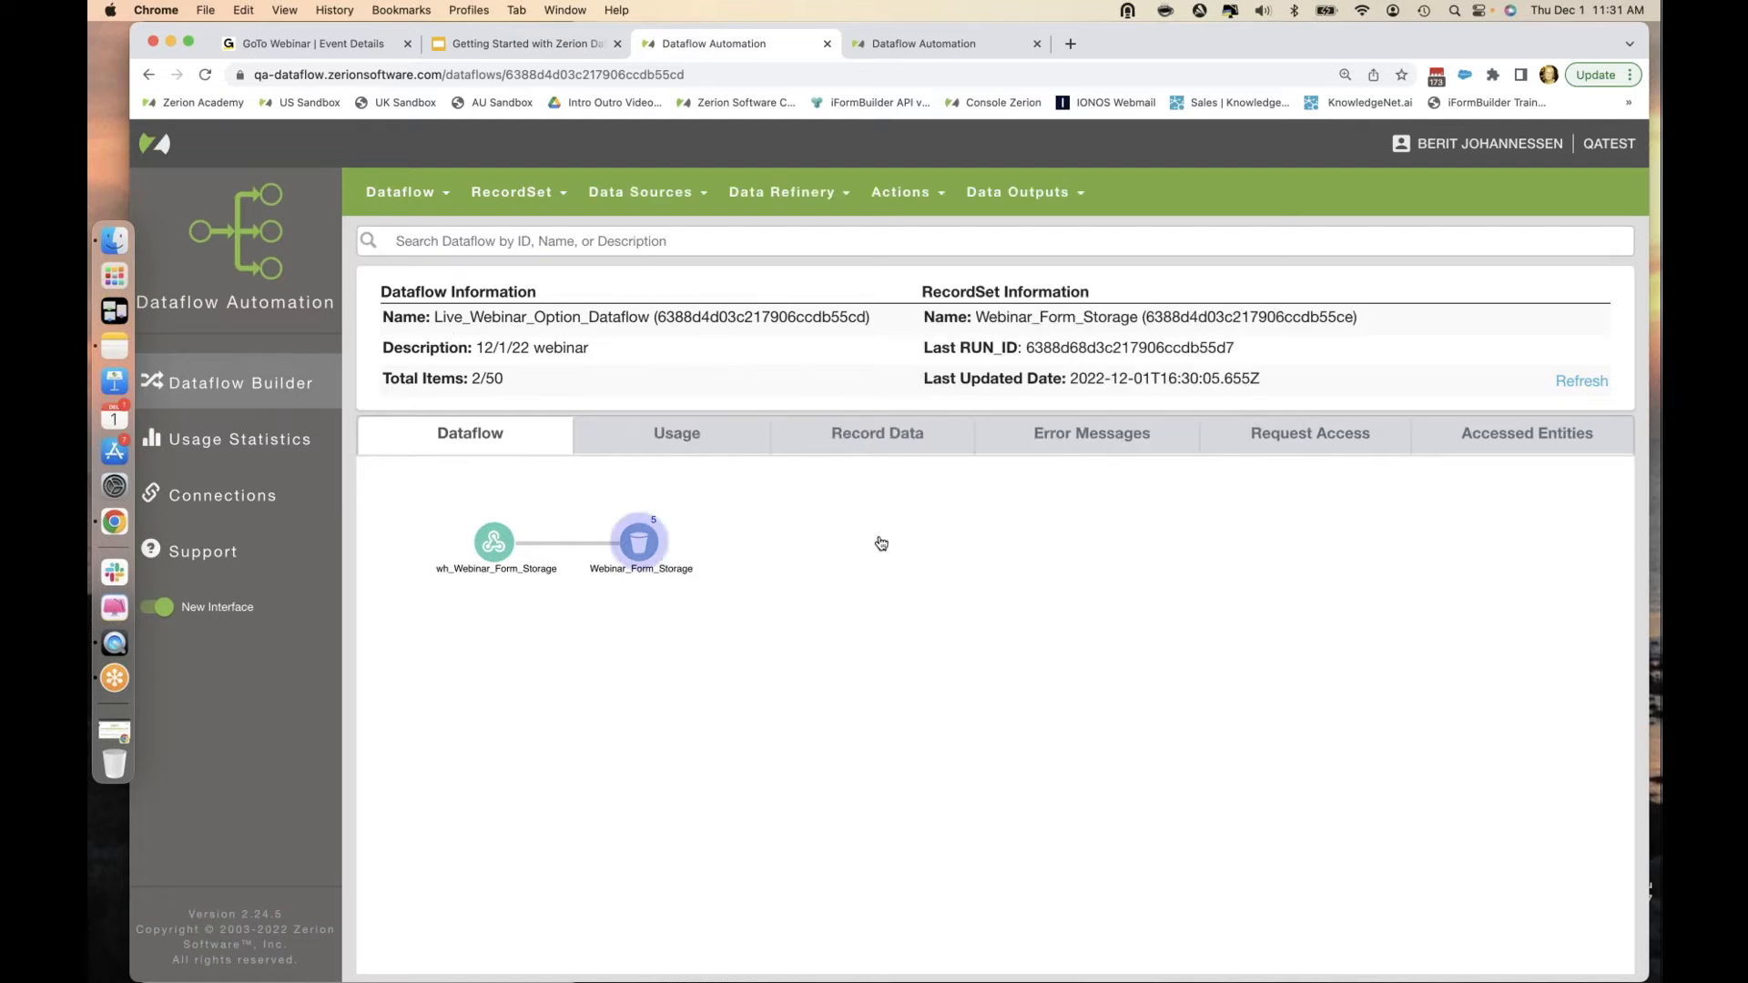
{"action": "left_click", "coordinate": [910, 443]}
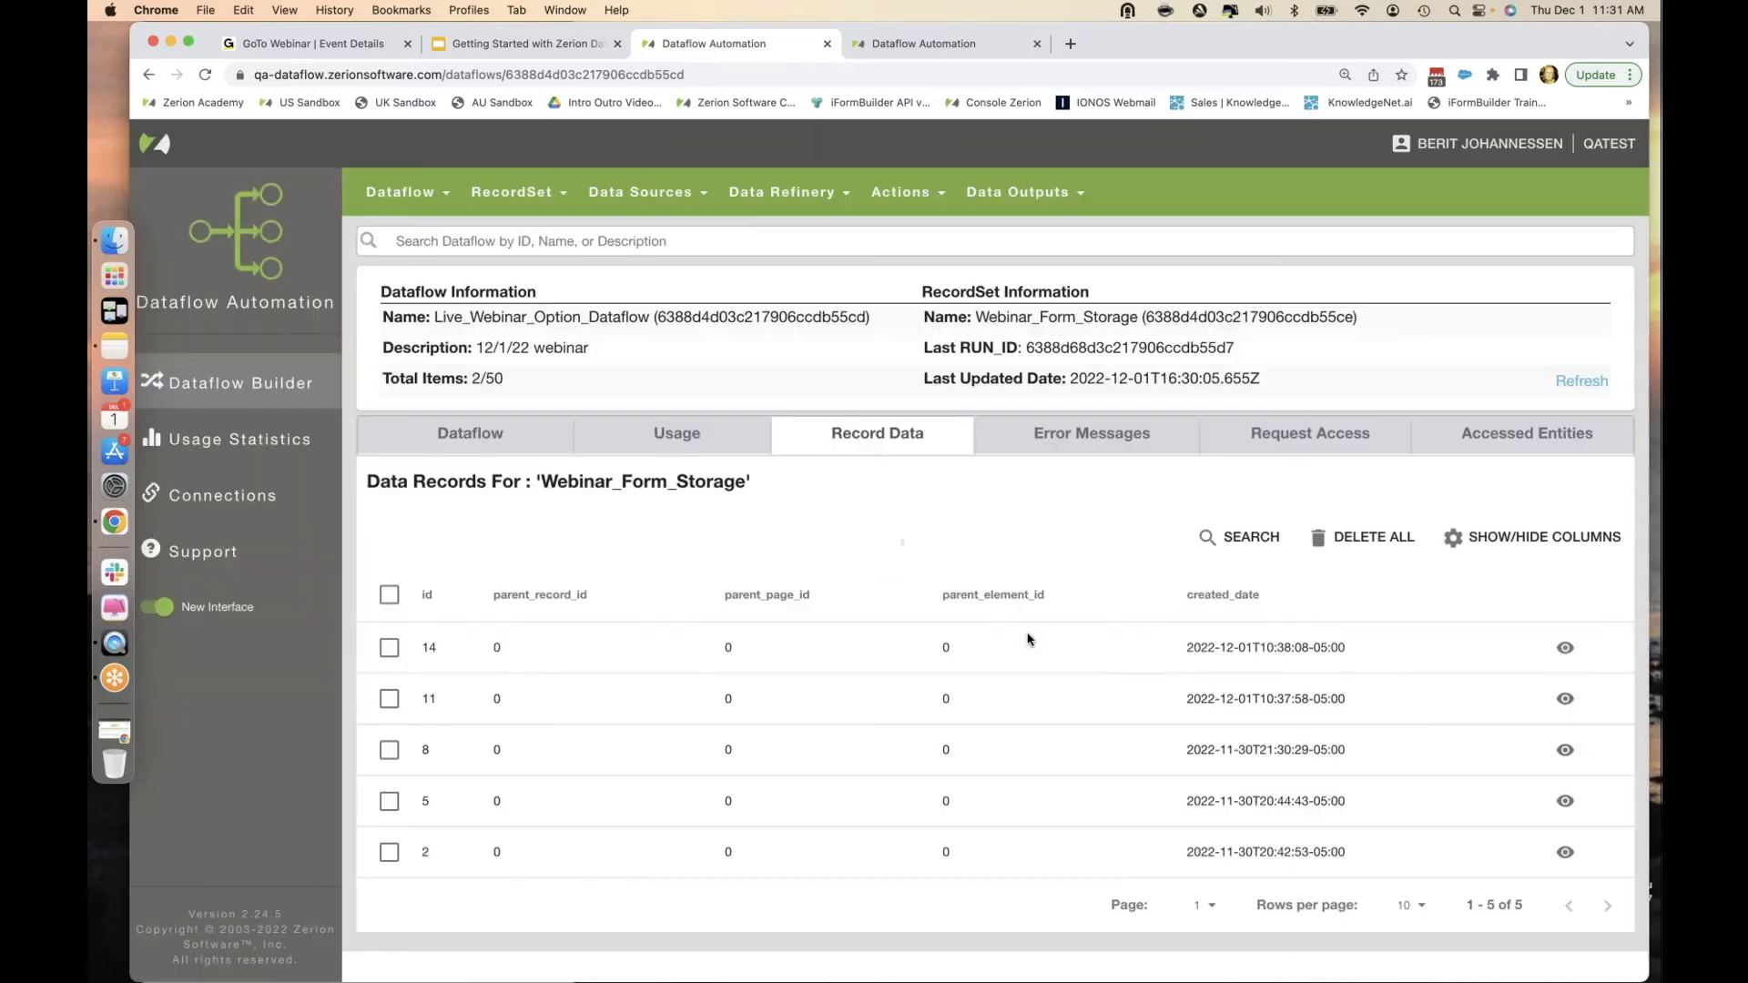
View the full data of record 5, highlight its site_location_categories line and copy the record's data.
{"action": "left_click", "coordinate": [1564, 802]}
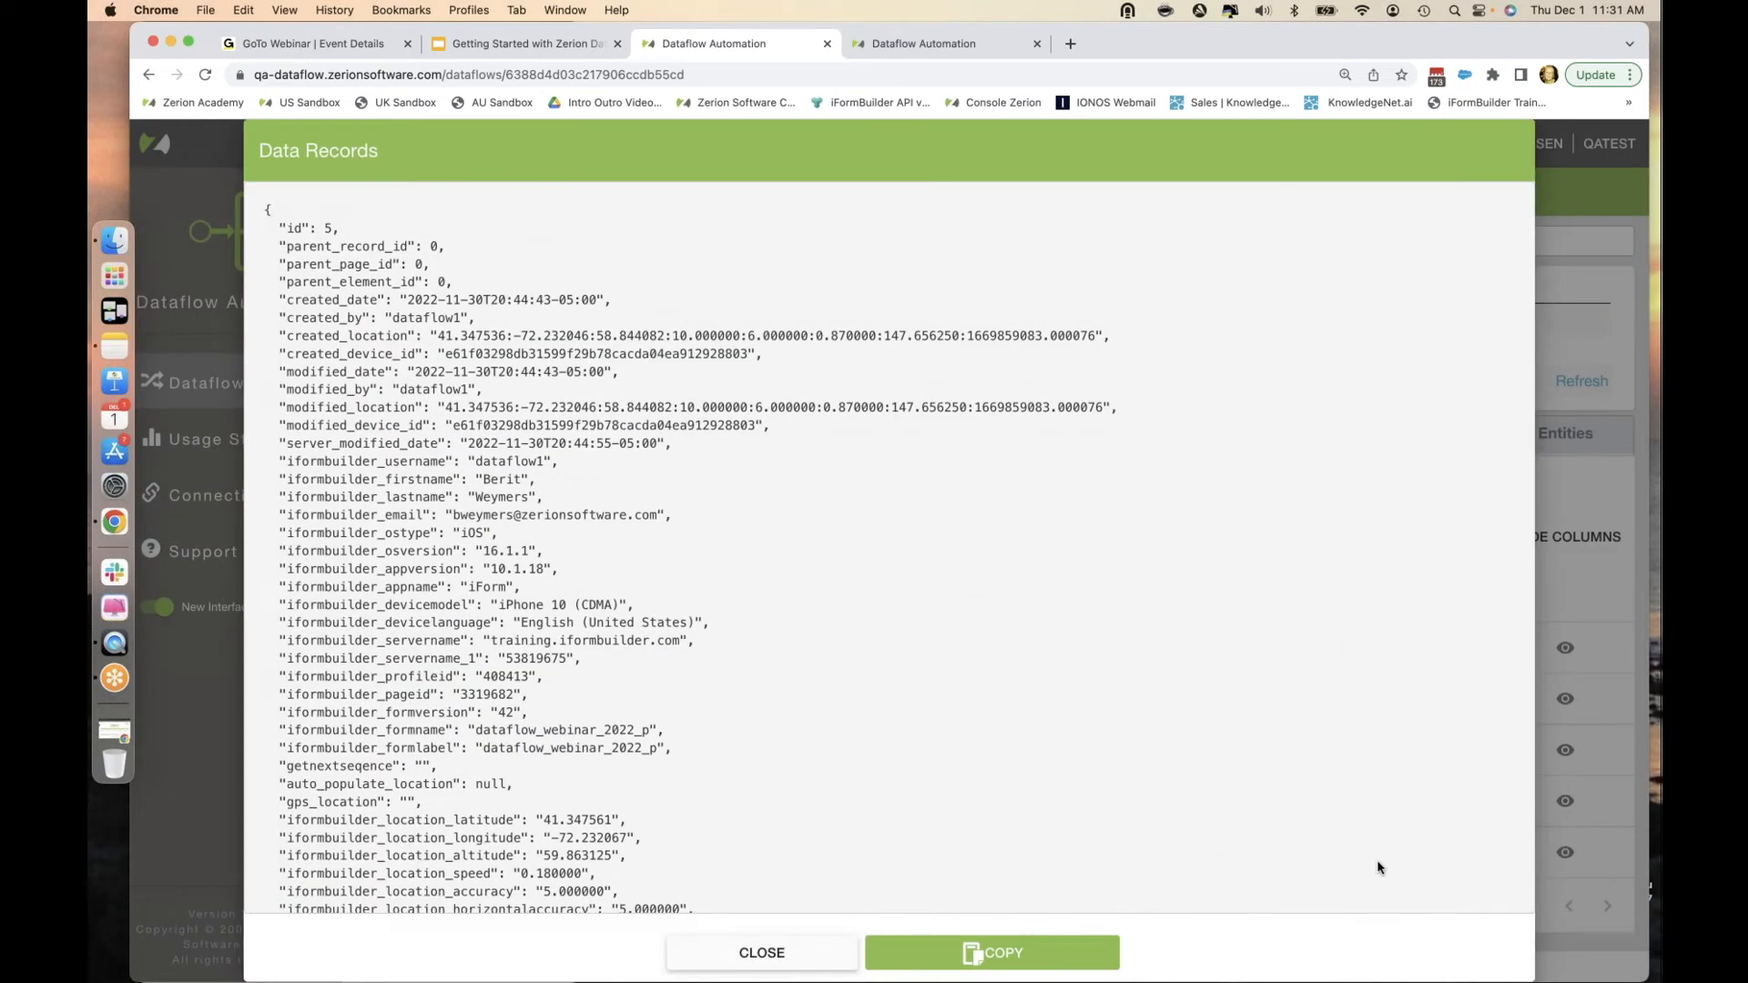
{"action": "scroll", "coordinate": [1165, 576], "scroll_direction": "down", "scroll_amount": 5}
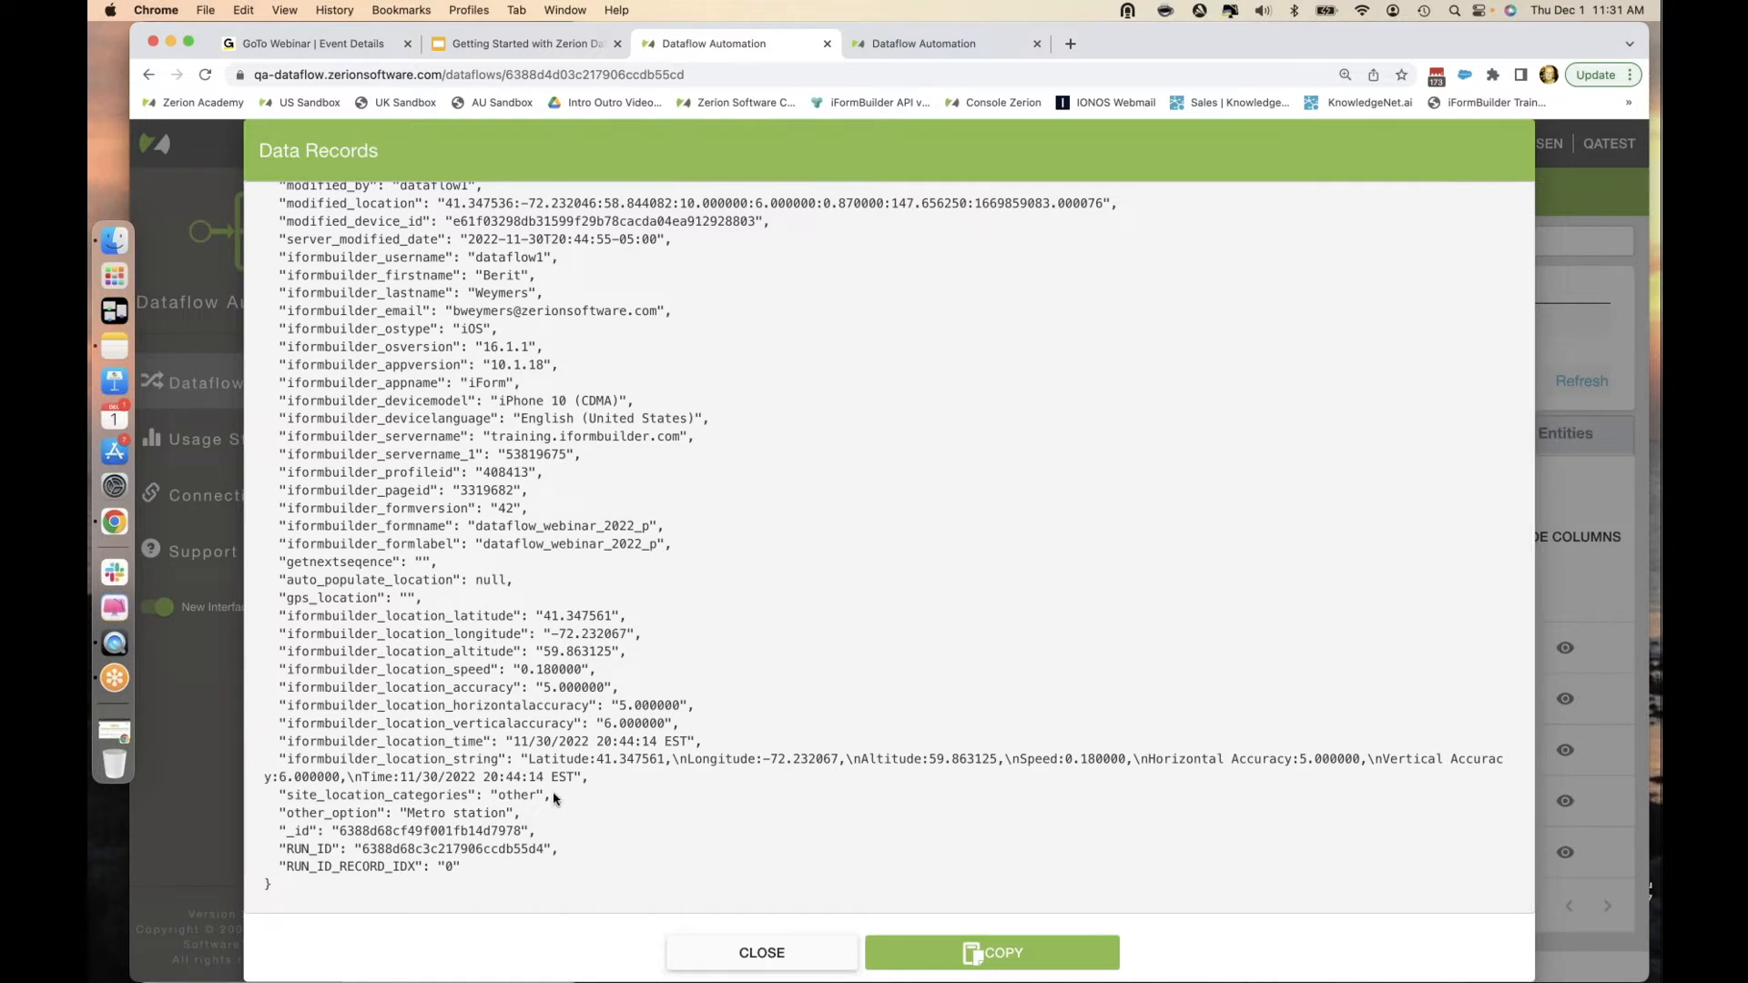
{"action": "left_click_drag", "start_coordinate": [552, 795], "coordinate": [286, 798]}
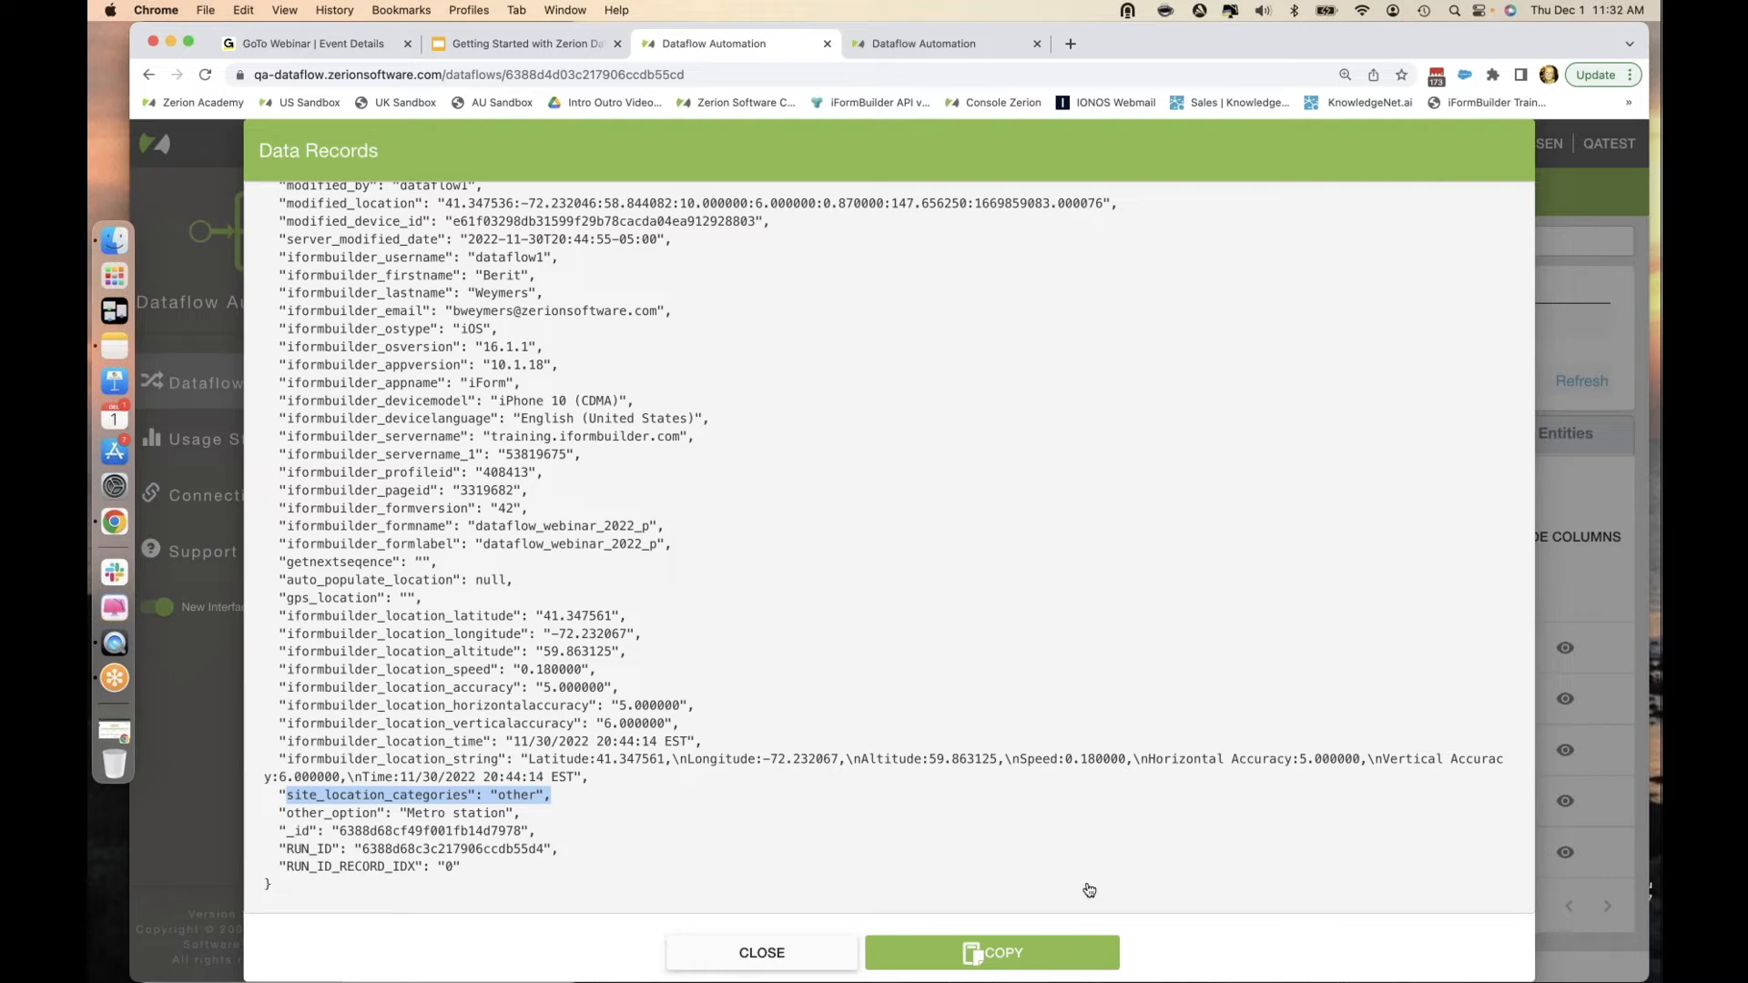
{"action": "left_click", "coordinate": [1056, 963]}
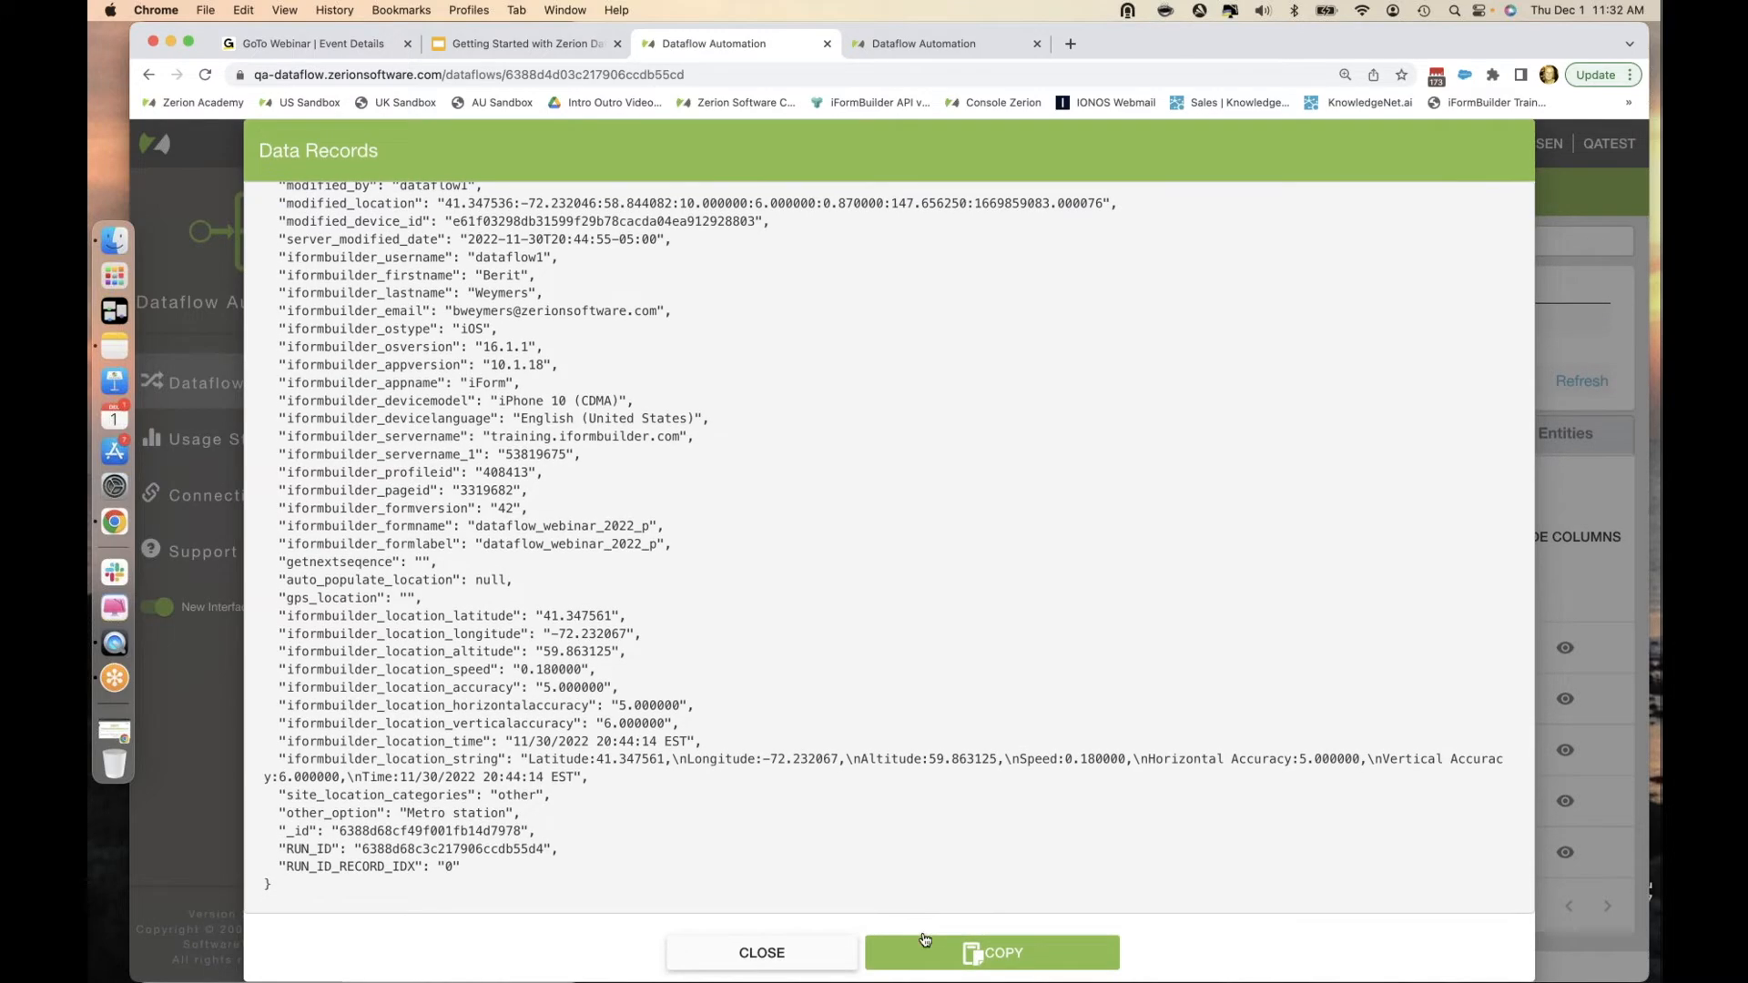
{"action": "left_click", "coordinate": [817, 952]}
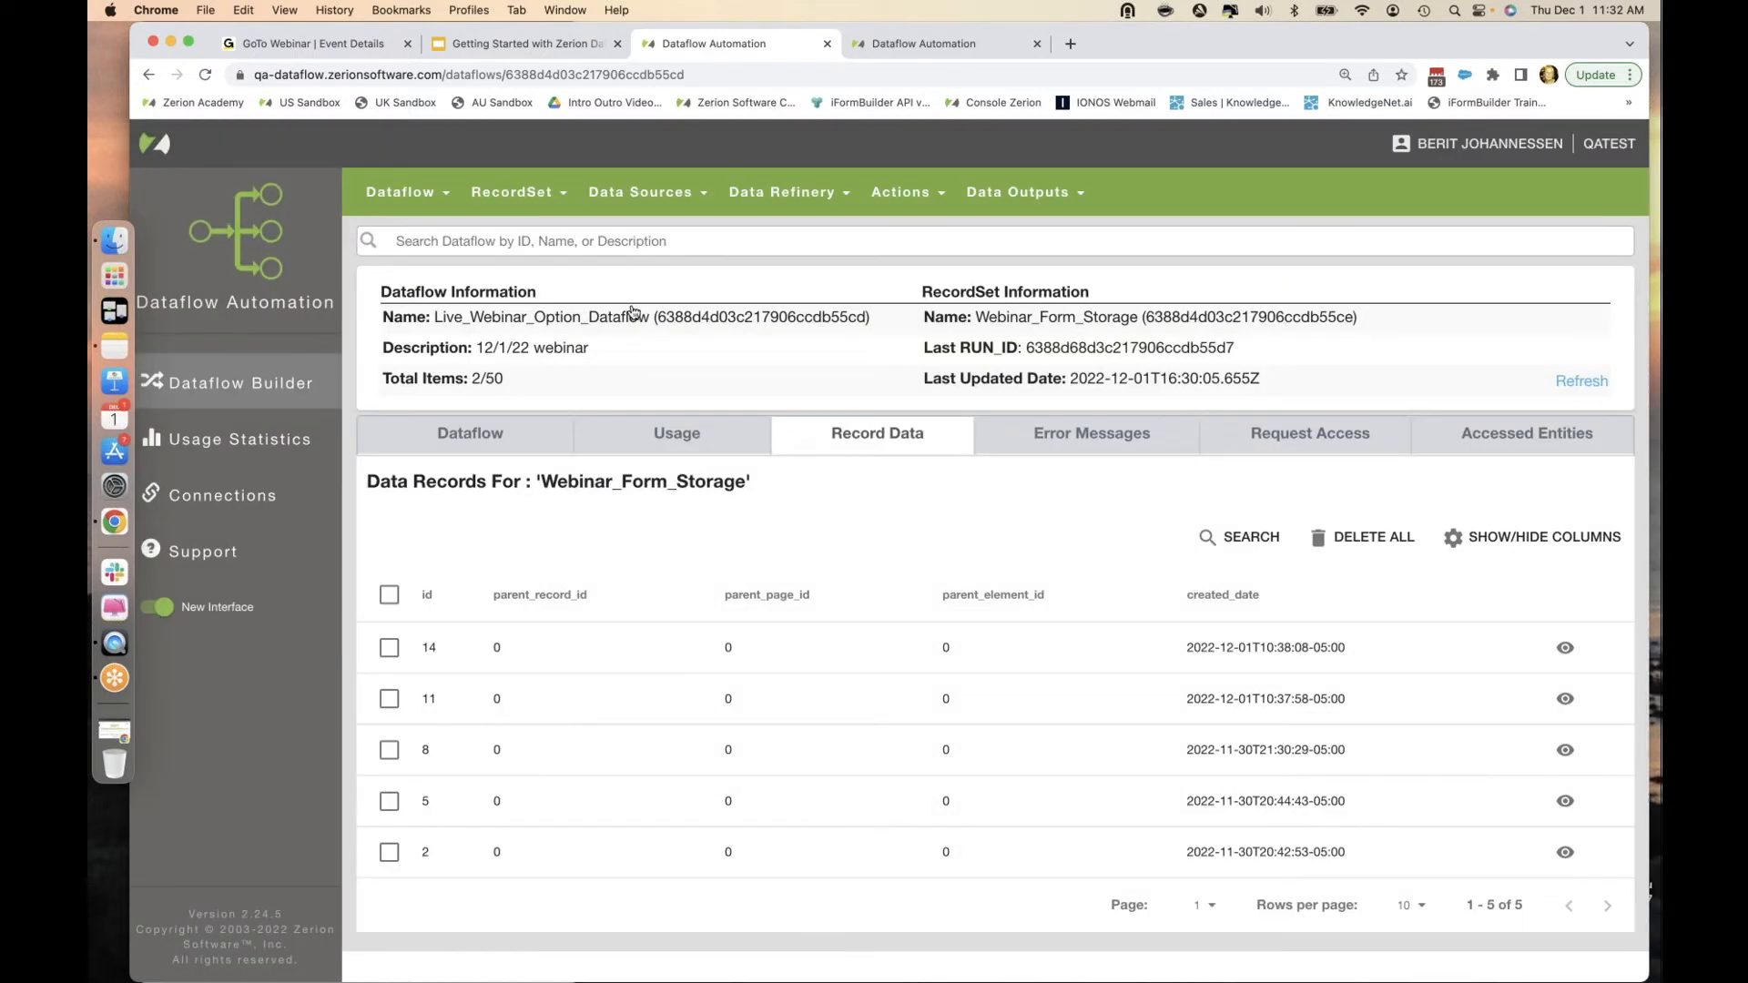
Add a RecordSet named Option_List_other_Filter after Webinar_Form_Storage, with the description "Filtering option list values for other".
{"action": "left_click", "coordinate": [515, 432]}
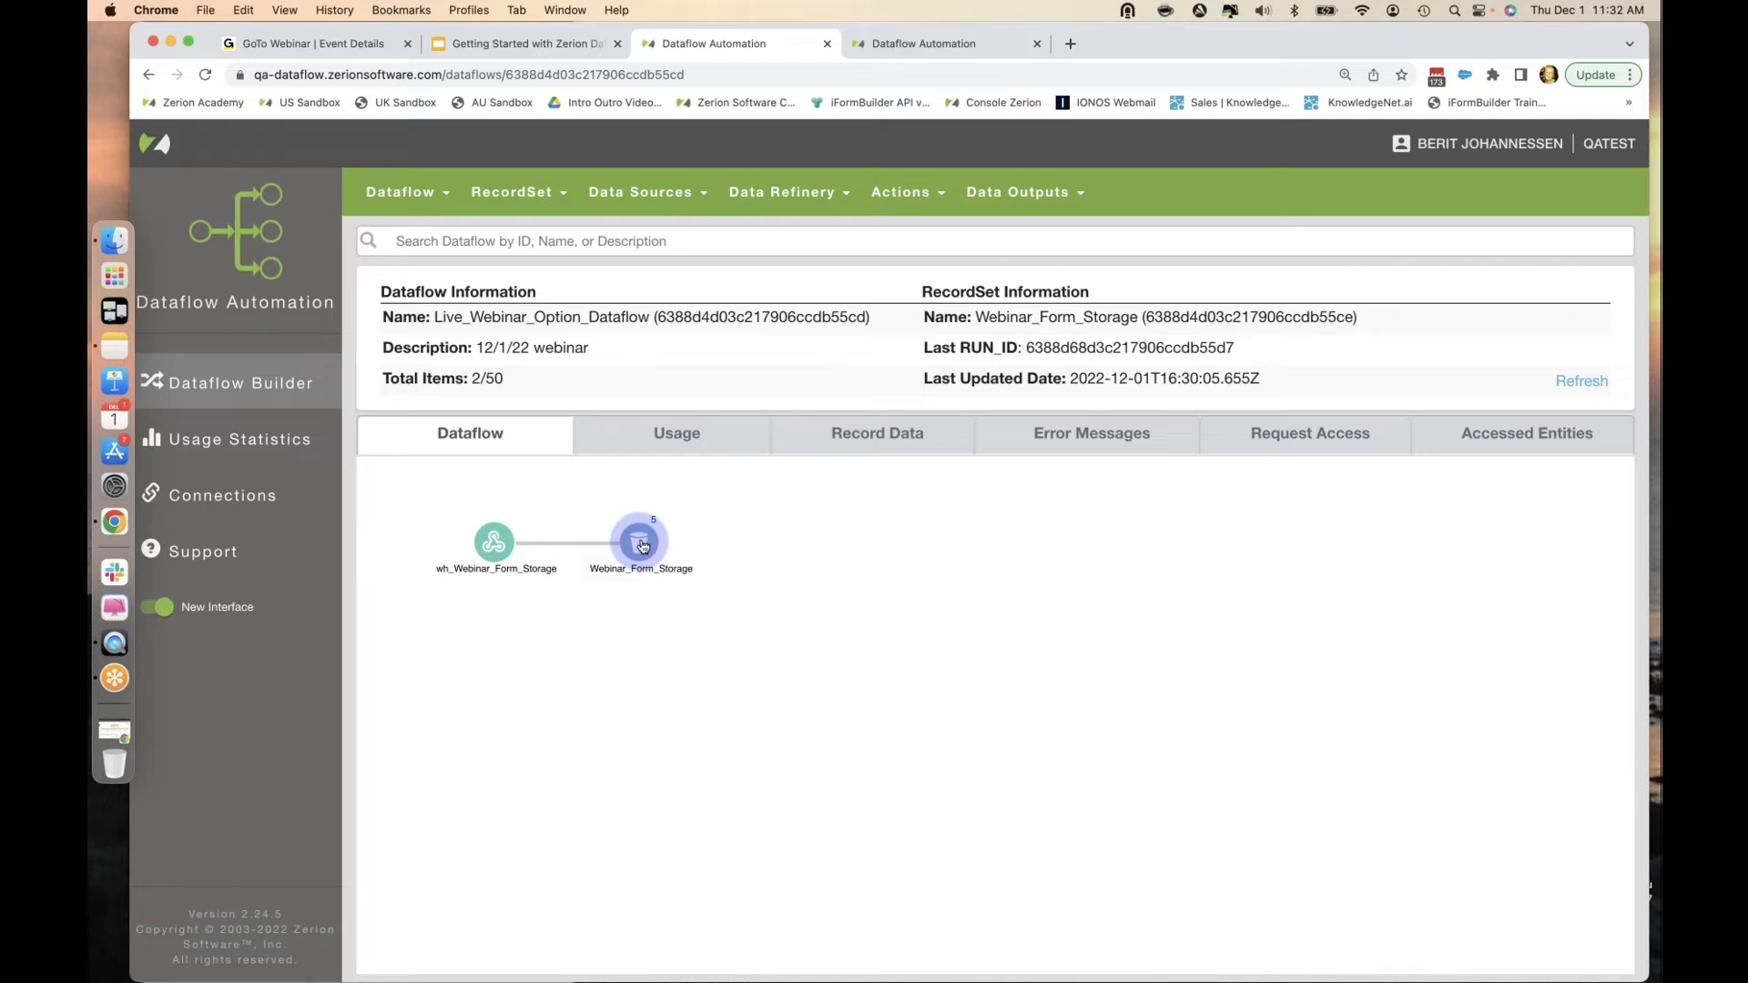
{"action": "left_click", "coordinate": [642, 543]}
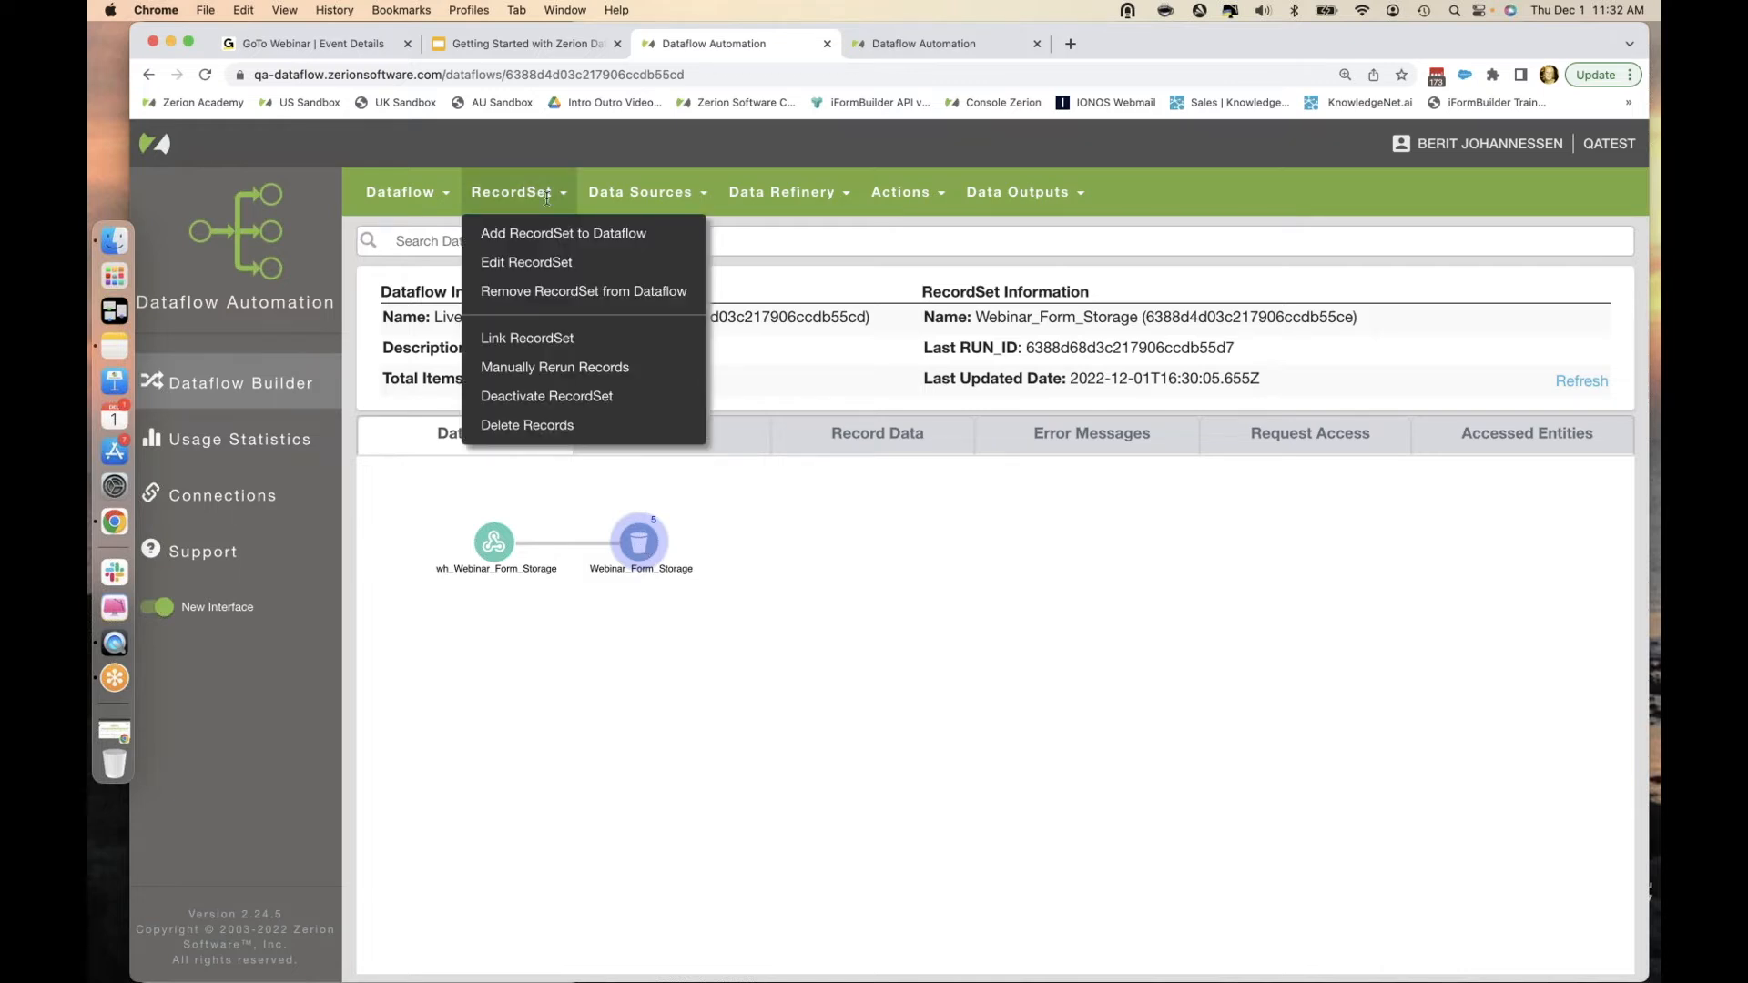
{"action": "left_click", "coordinate": [606, 246]}
{"action": "left_click", "coordinate": [570, 281]}
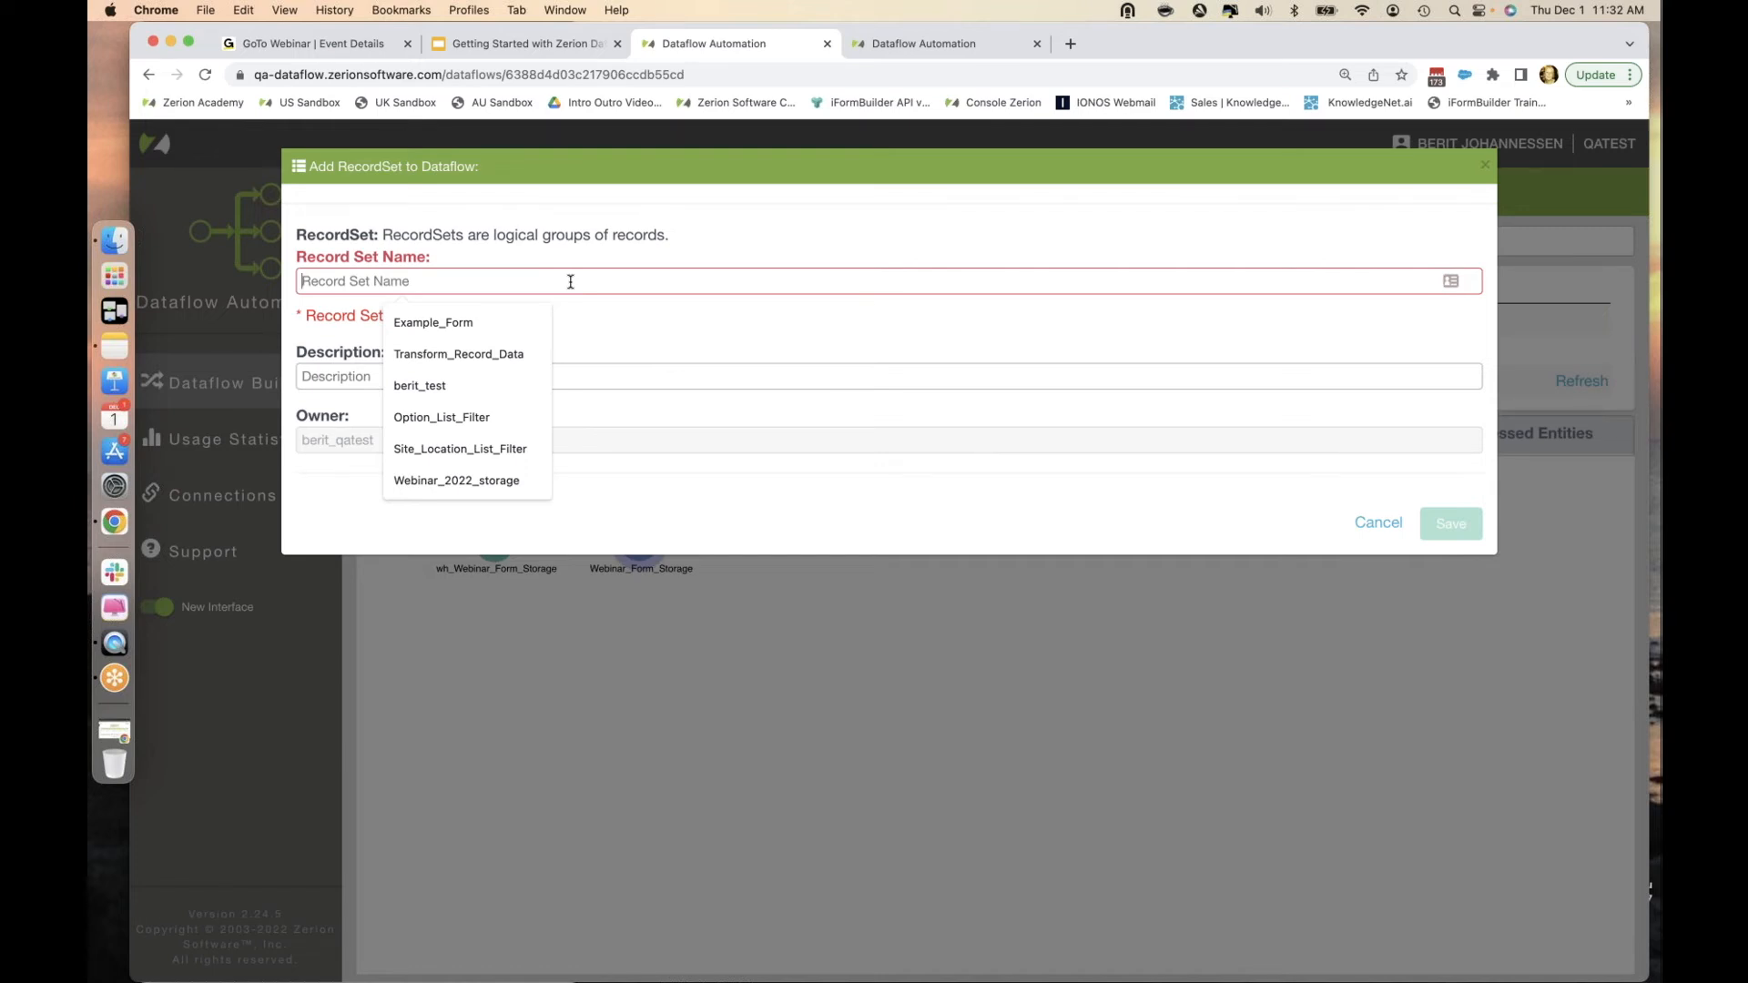
{"action": "type", "text": "Option"}
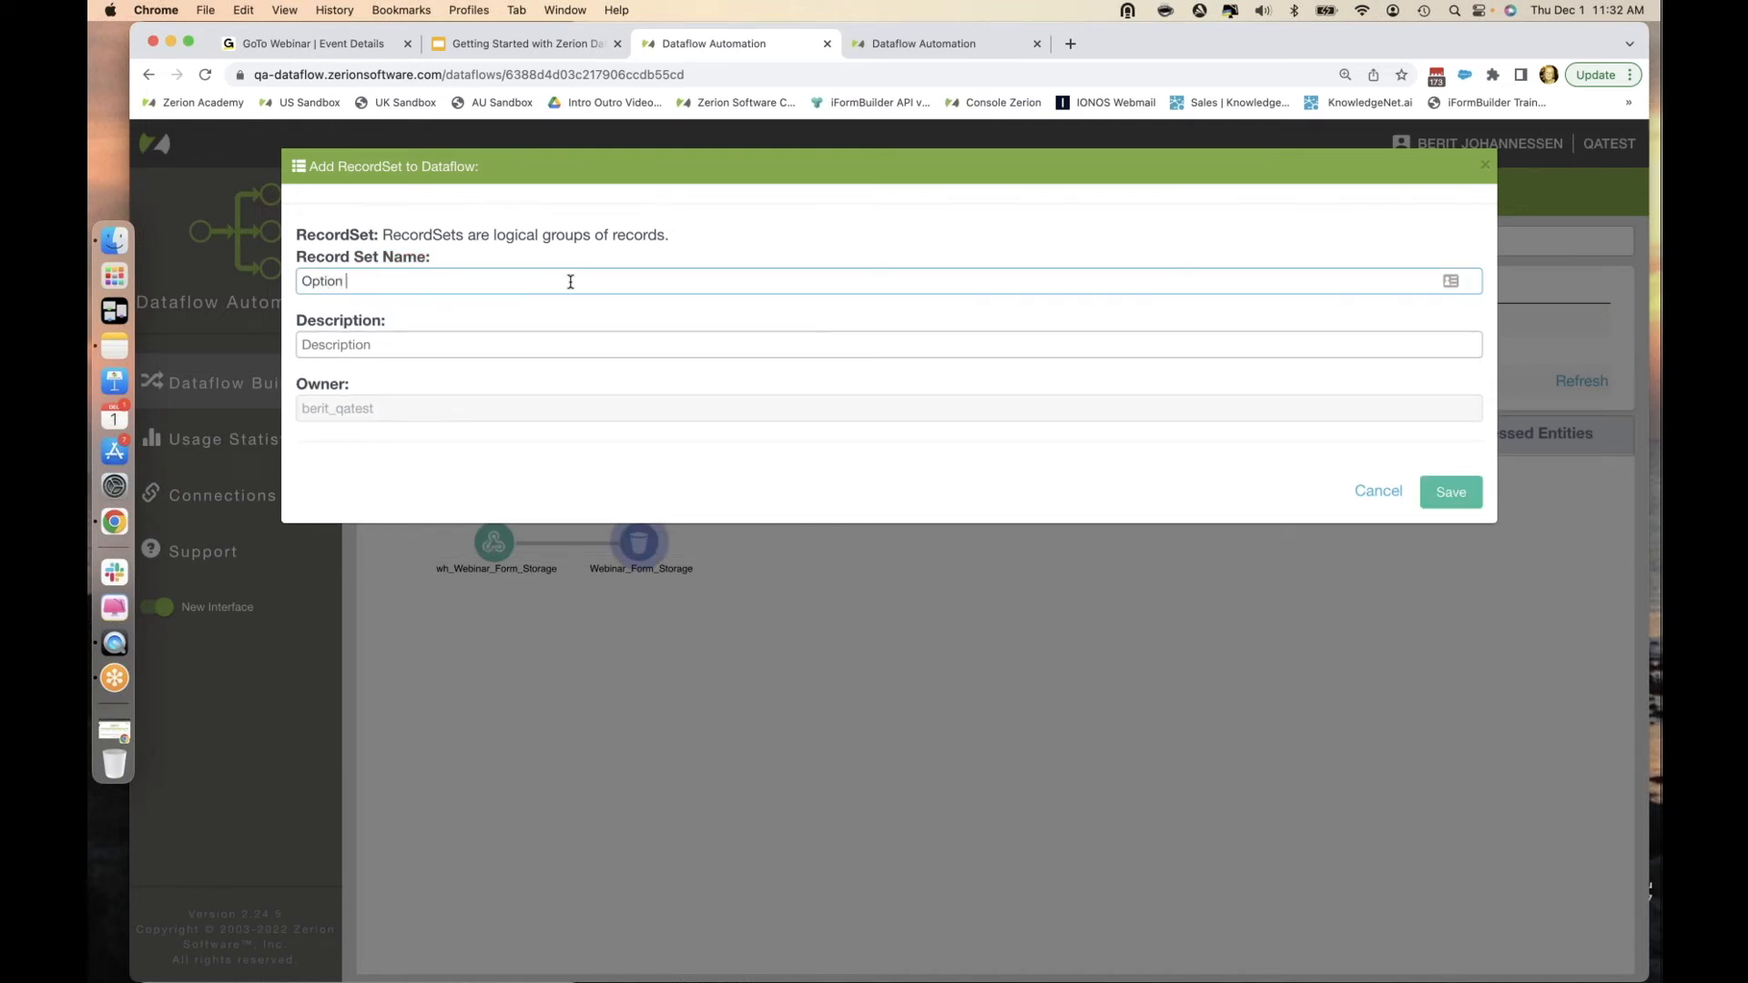
{"action": "type", "text": "_List_other_Filter"}
{"action": "left_click", "coordinate": [537, 331]}
{"action": "type", "text": "Filtering"}
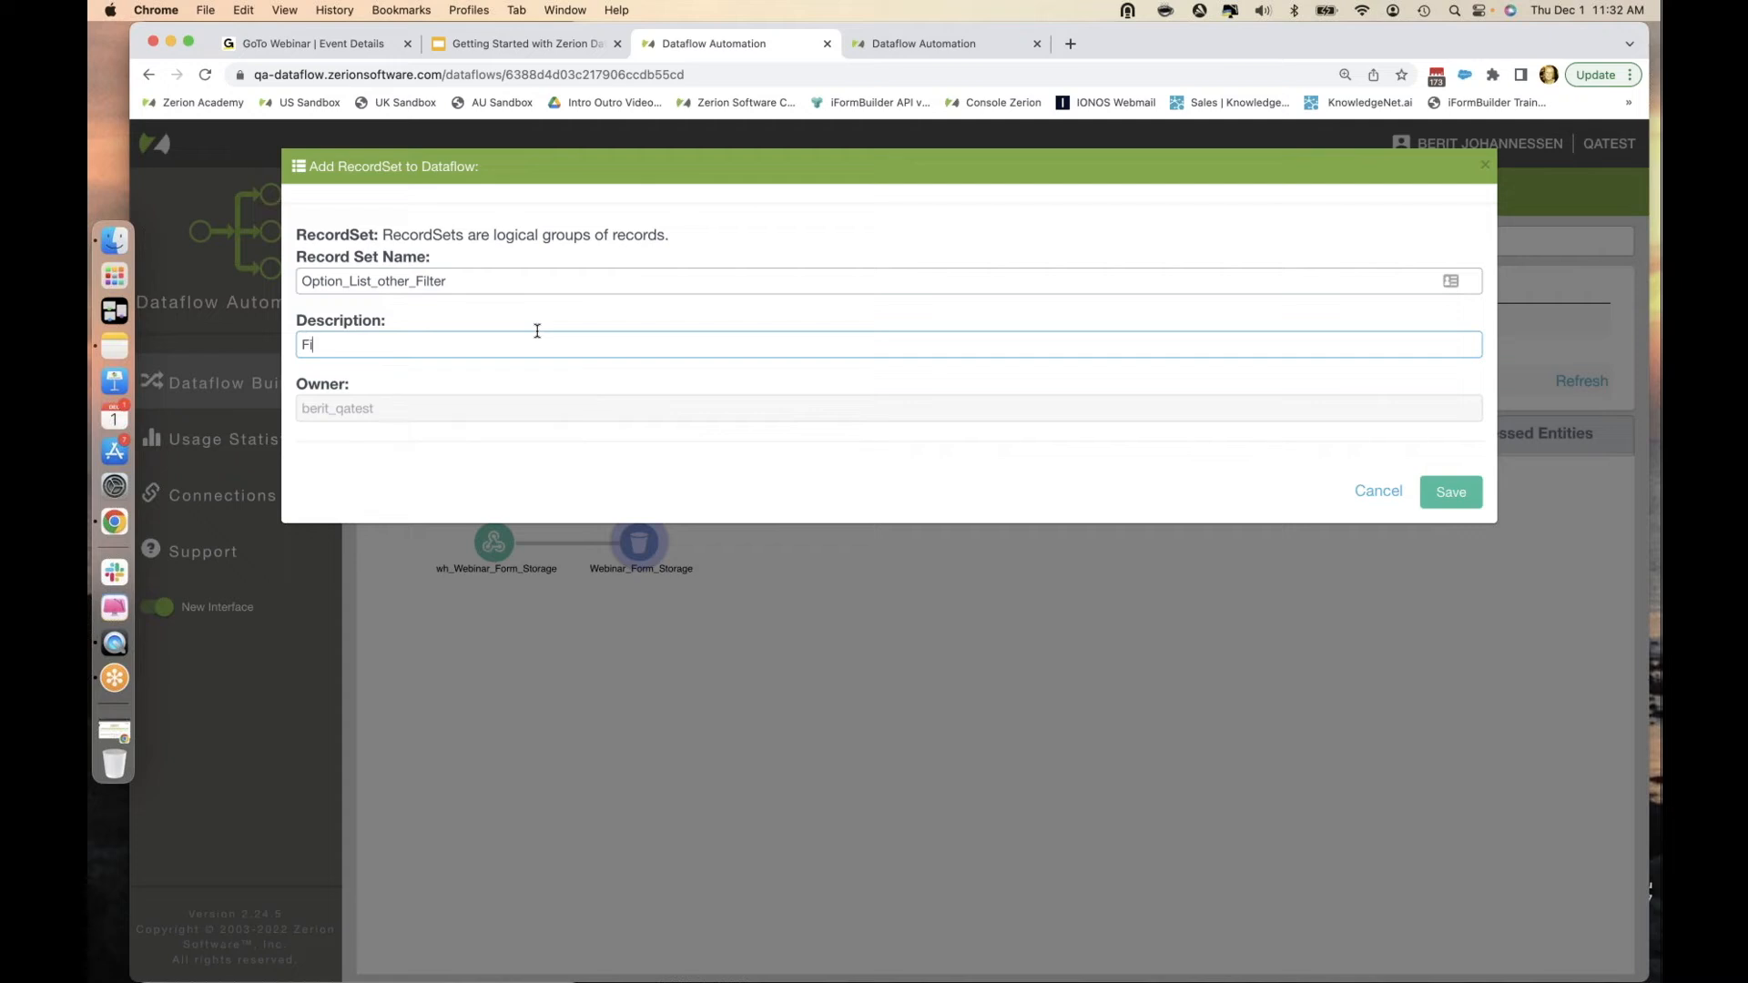
{"action": "type", "text": " option list values for other"}
{"action": "left_click", "coordinate": [1461, 491]}
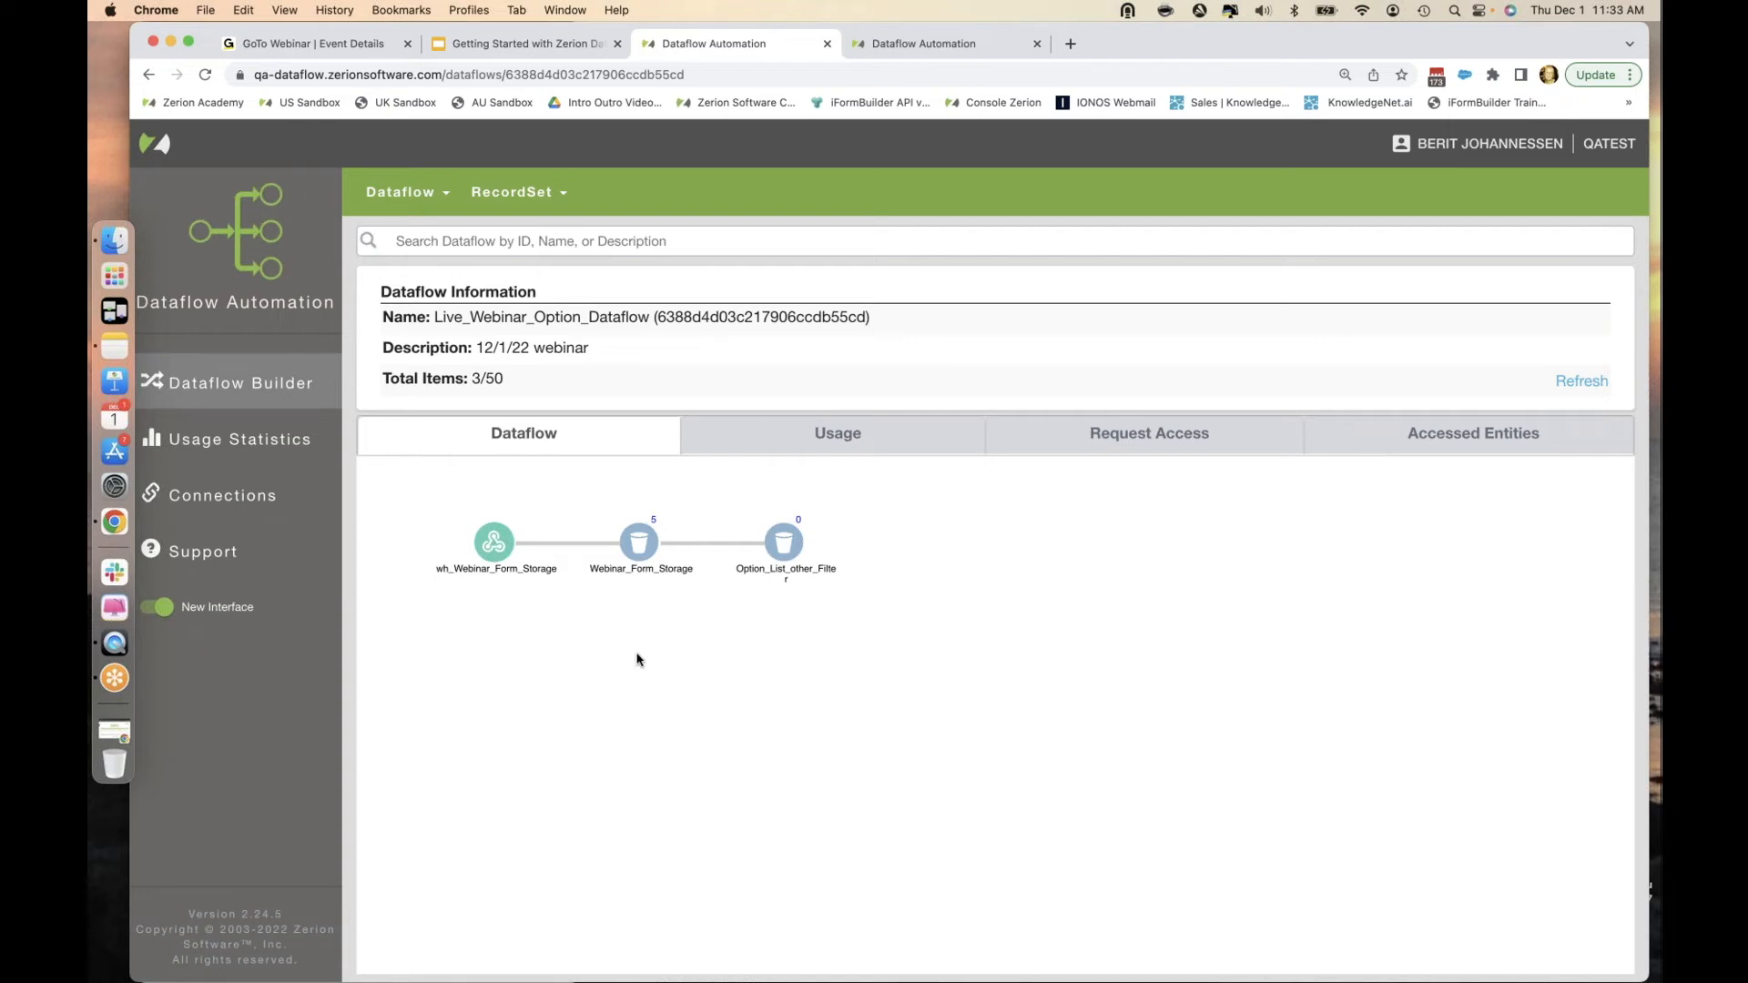
Create a new filter on the Option_List_other_Filter RecordSet, paste the copied record as sample data and highlight its site_location_categories key.
{"action": "left_click", "coordinate": [797, 547]}
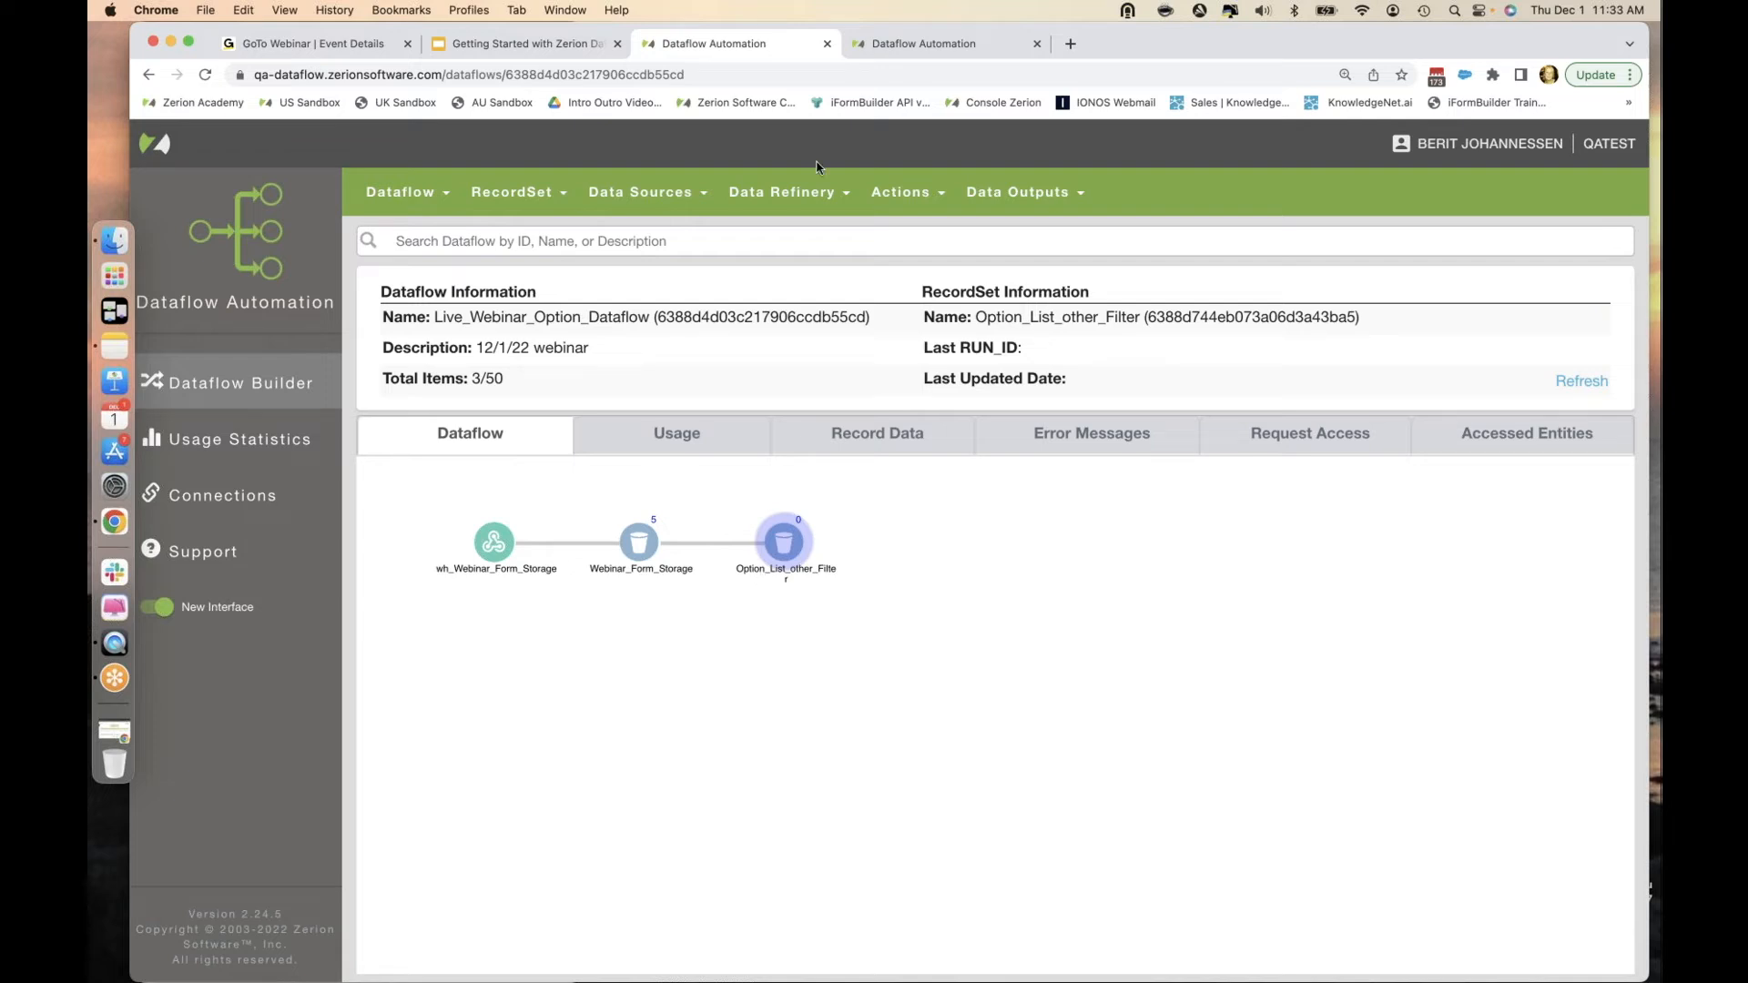
{"action": "left_click", "coordinate": [814, 190]}
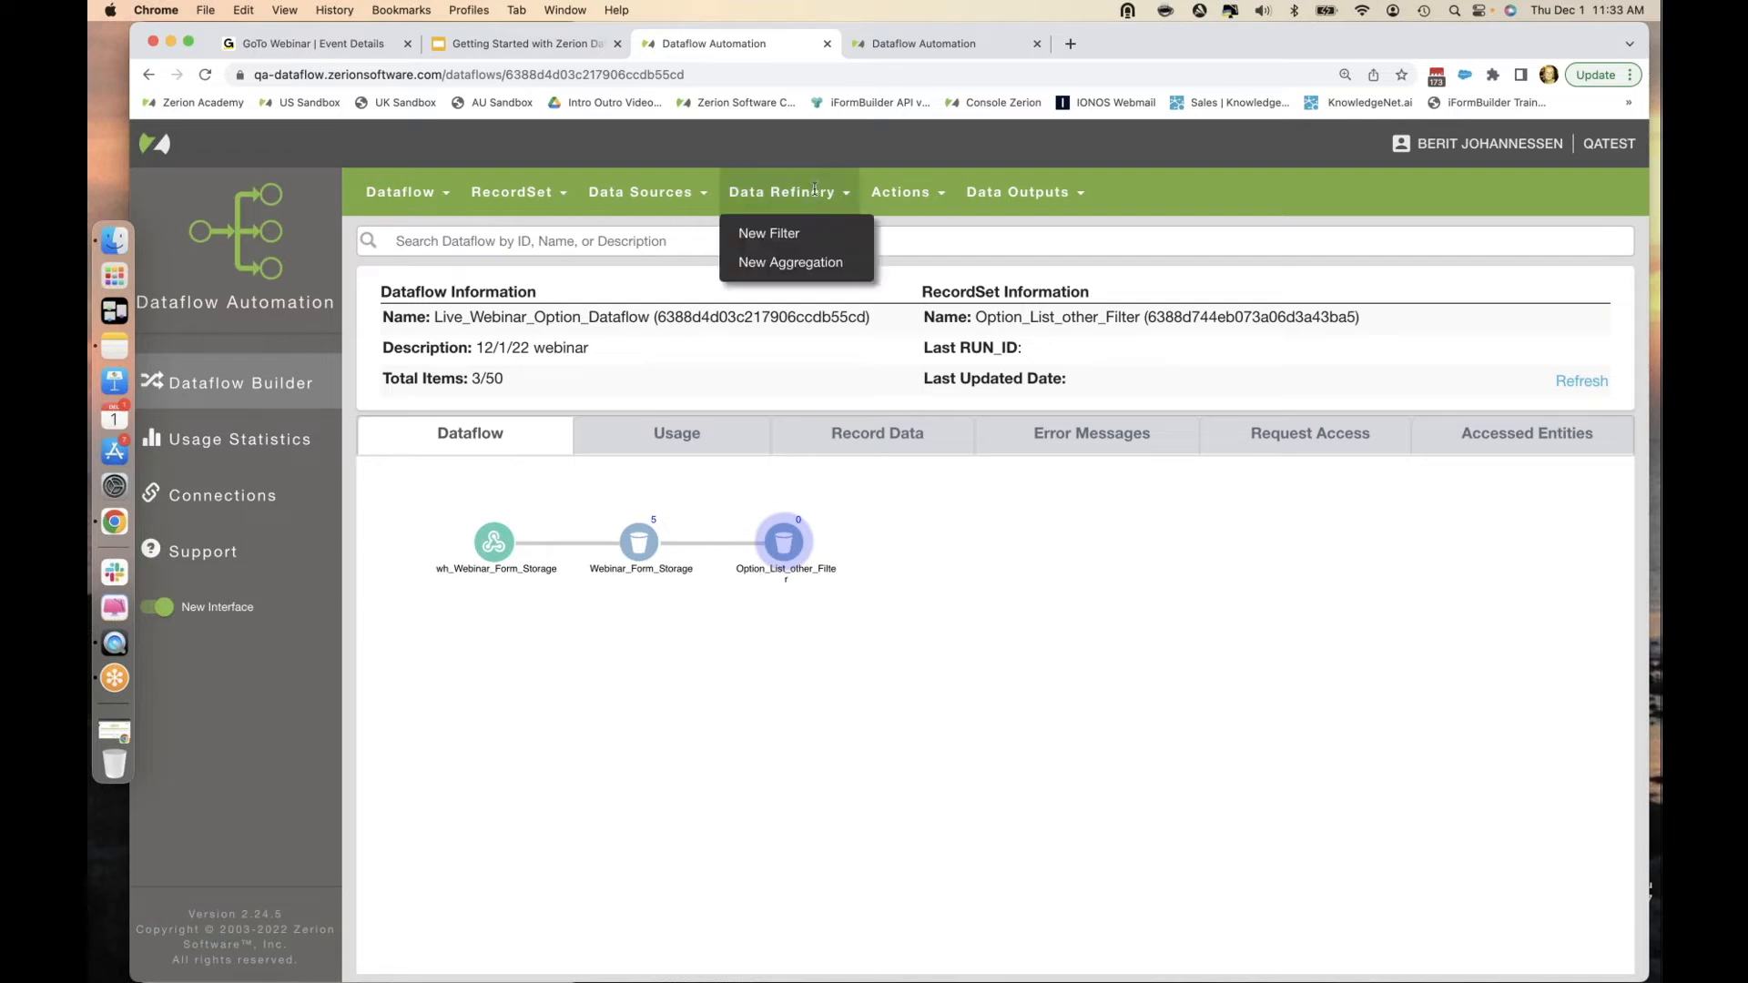
{"action": "left_click", "coordinate": [804, 235]}
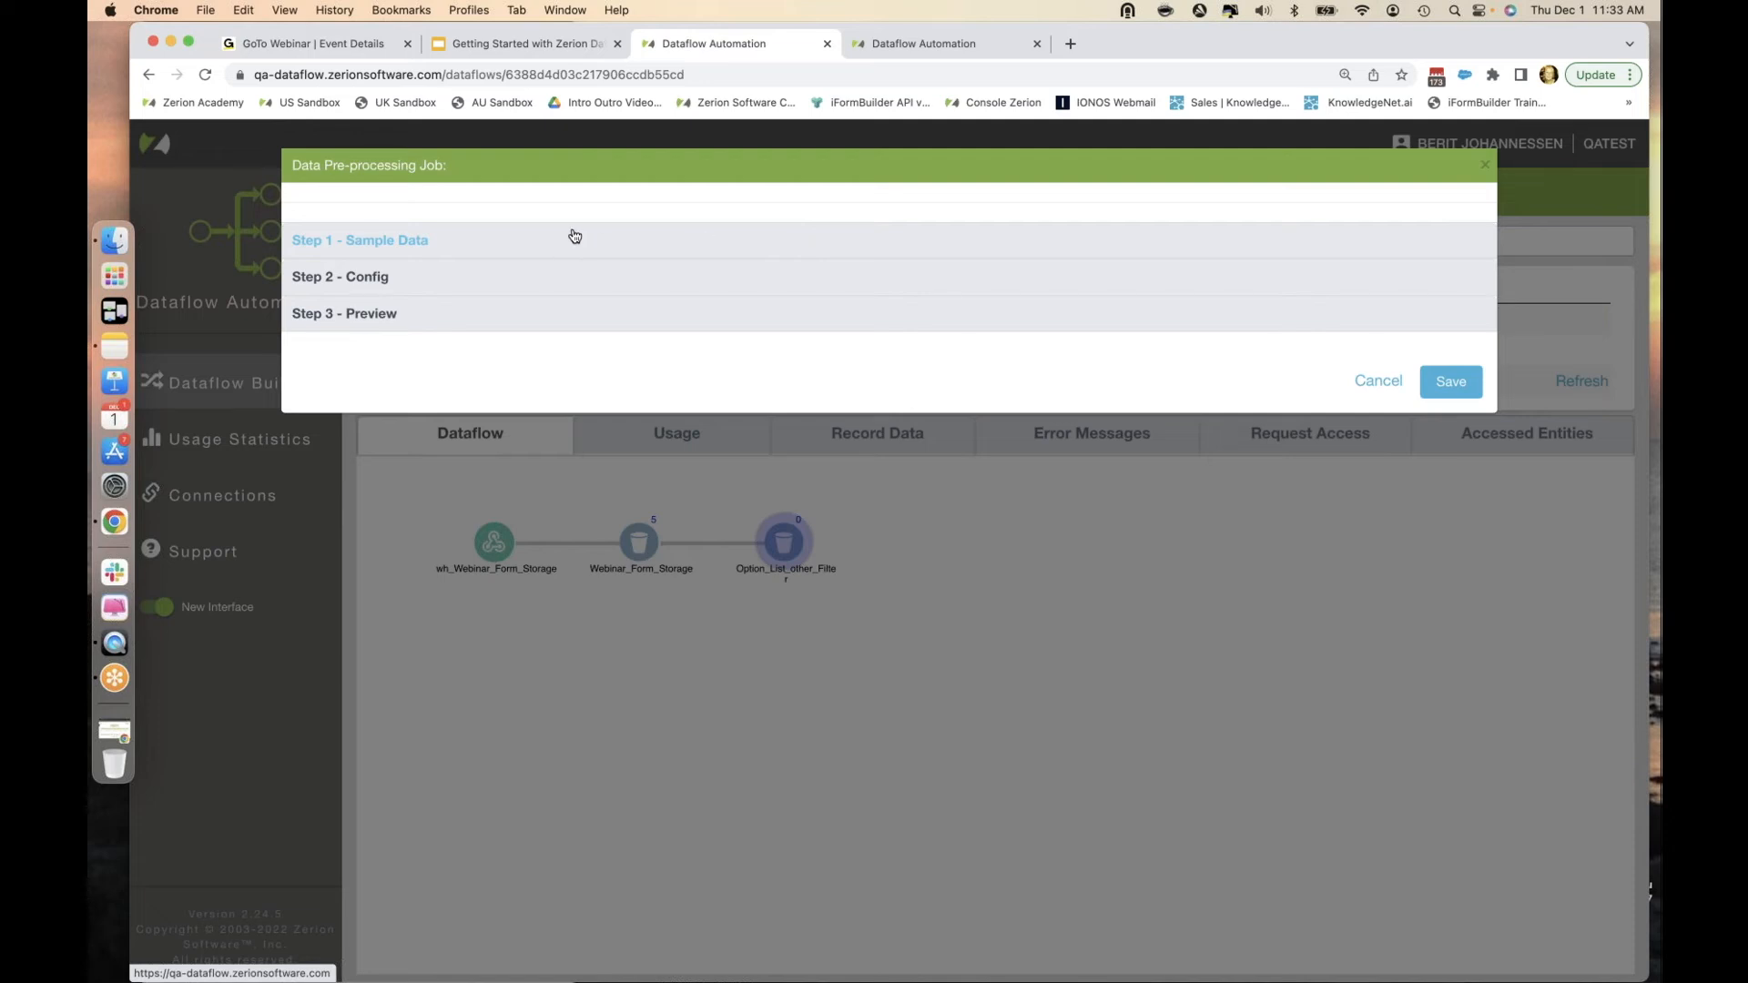
{"action": "left_click", "coordinate": [488, 281]}
{"action": "left_click", "coordinate": [436, 314]}
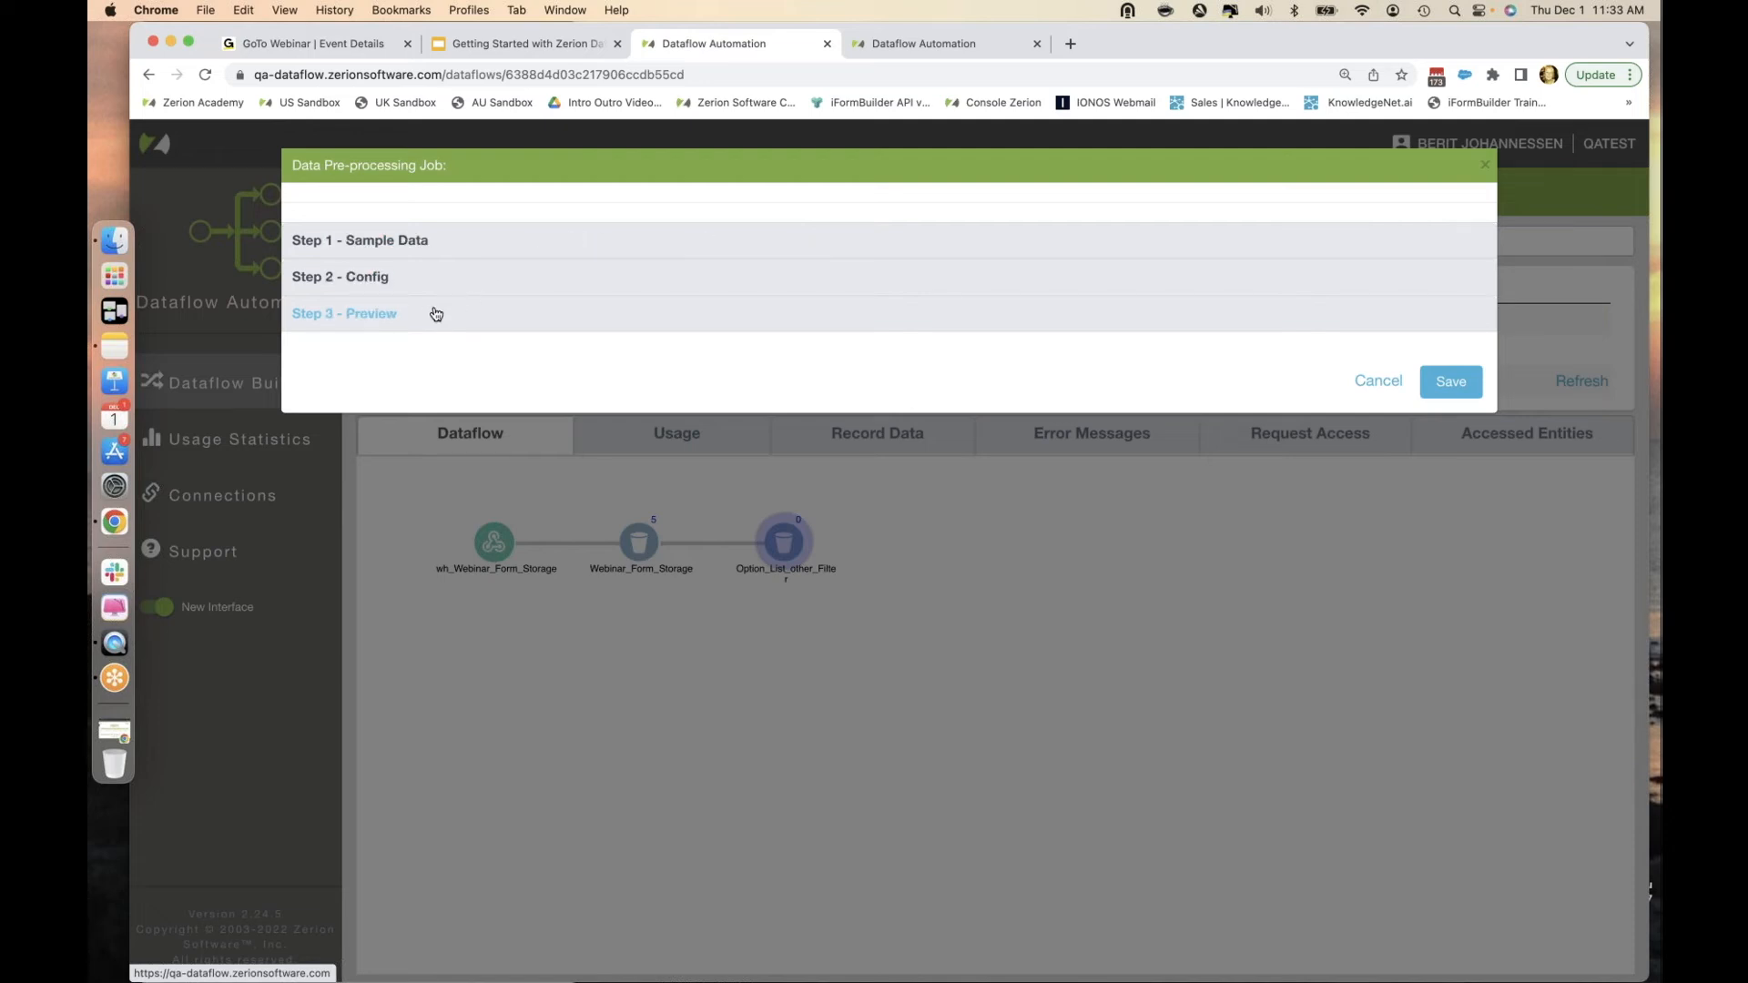
{"action": "left_click", "coordinate": [409, 240]}
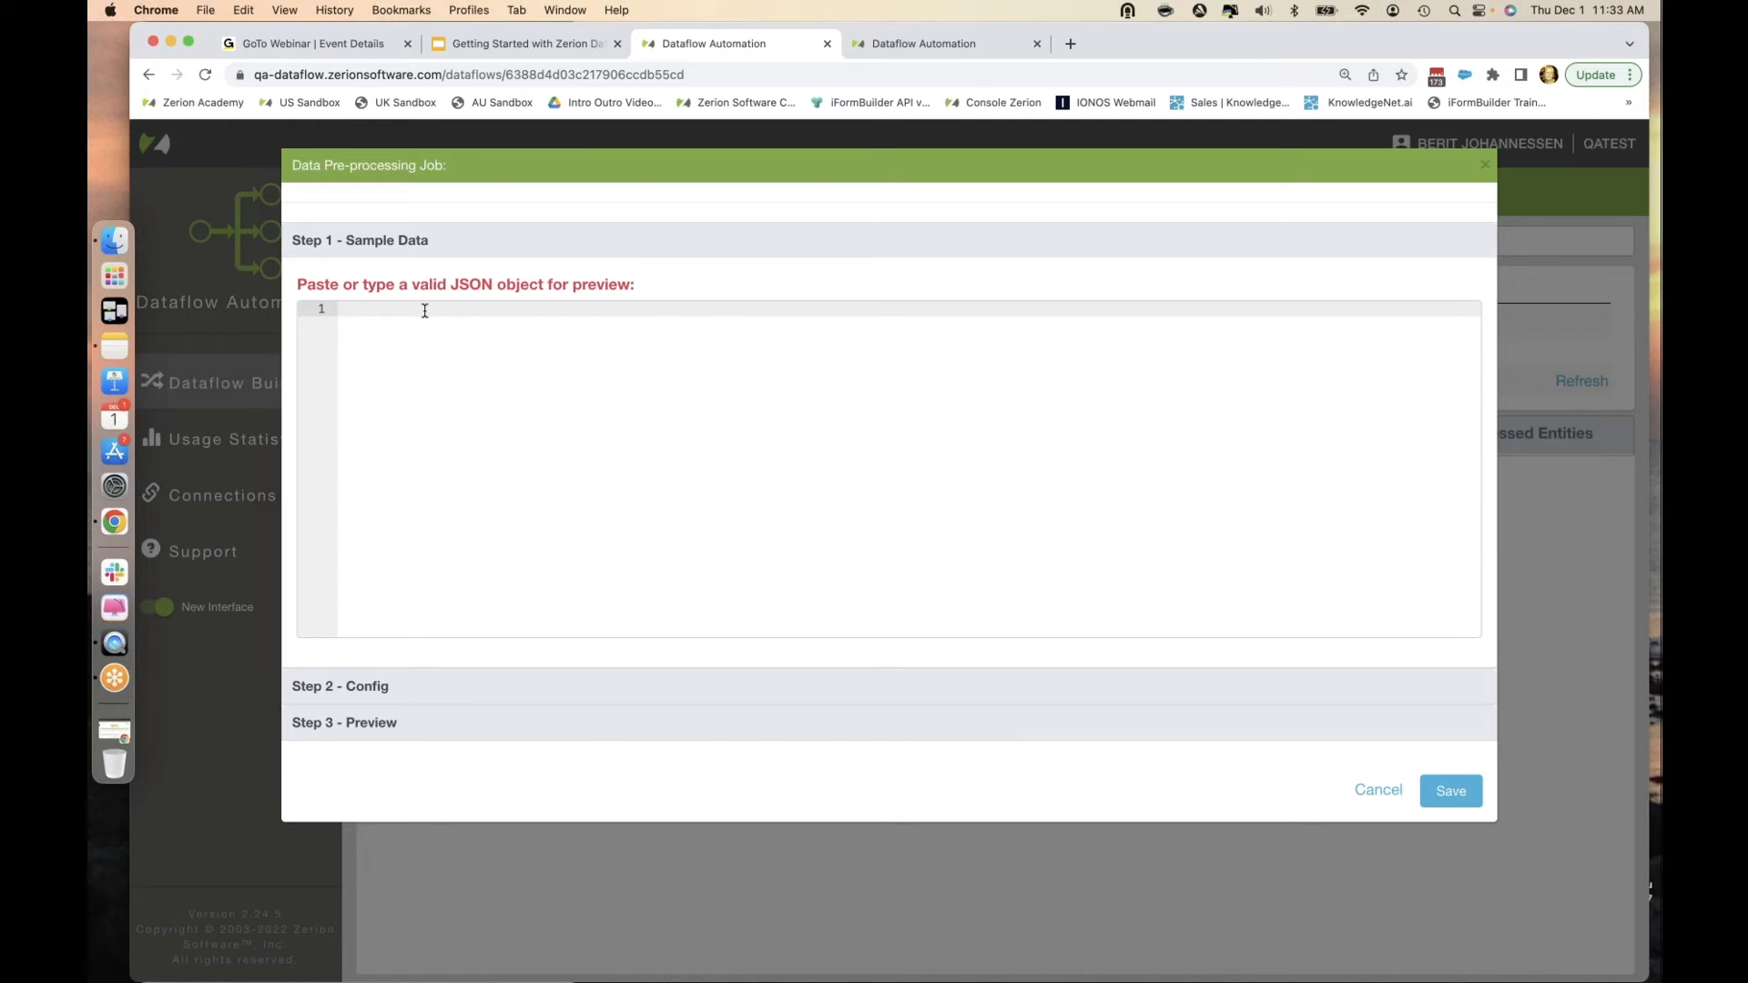
{"action": "key", "text": "super+v"}
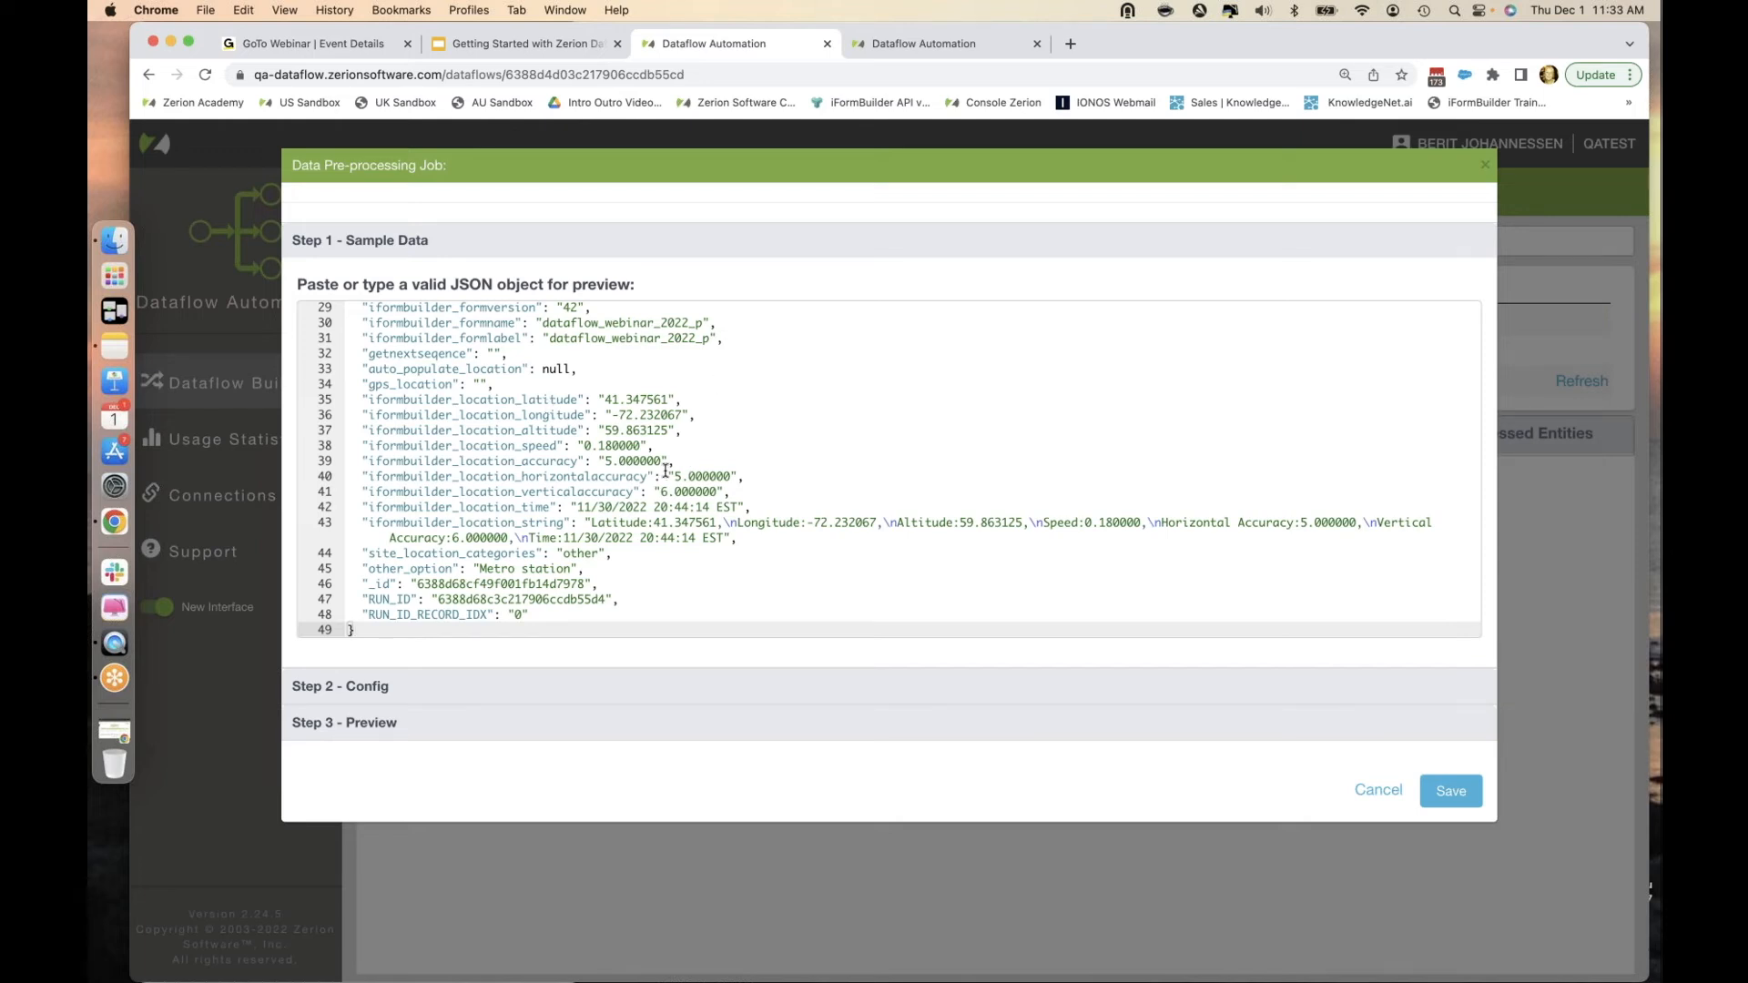
{"action": "scroll", "coordinate": [665, 470], "scroll_direction": "up", "scroll_amount": 2}
{"action": "scroll", "coordinate": [665, 471], "scroll_direction": "up", "scroll_amount": 3}
{"action": "scroll", "coordinate": [692, 502], "scroll_direction": "down", "scroll_amount": 5}
{"action": "left_click_drag", "start_coordinate": [368, 554], "coordinate": [534, 555]}
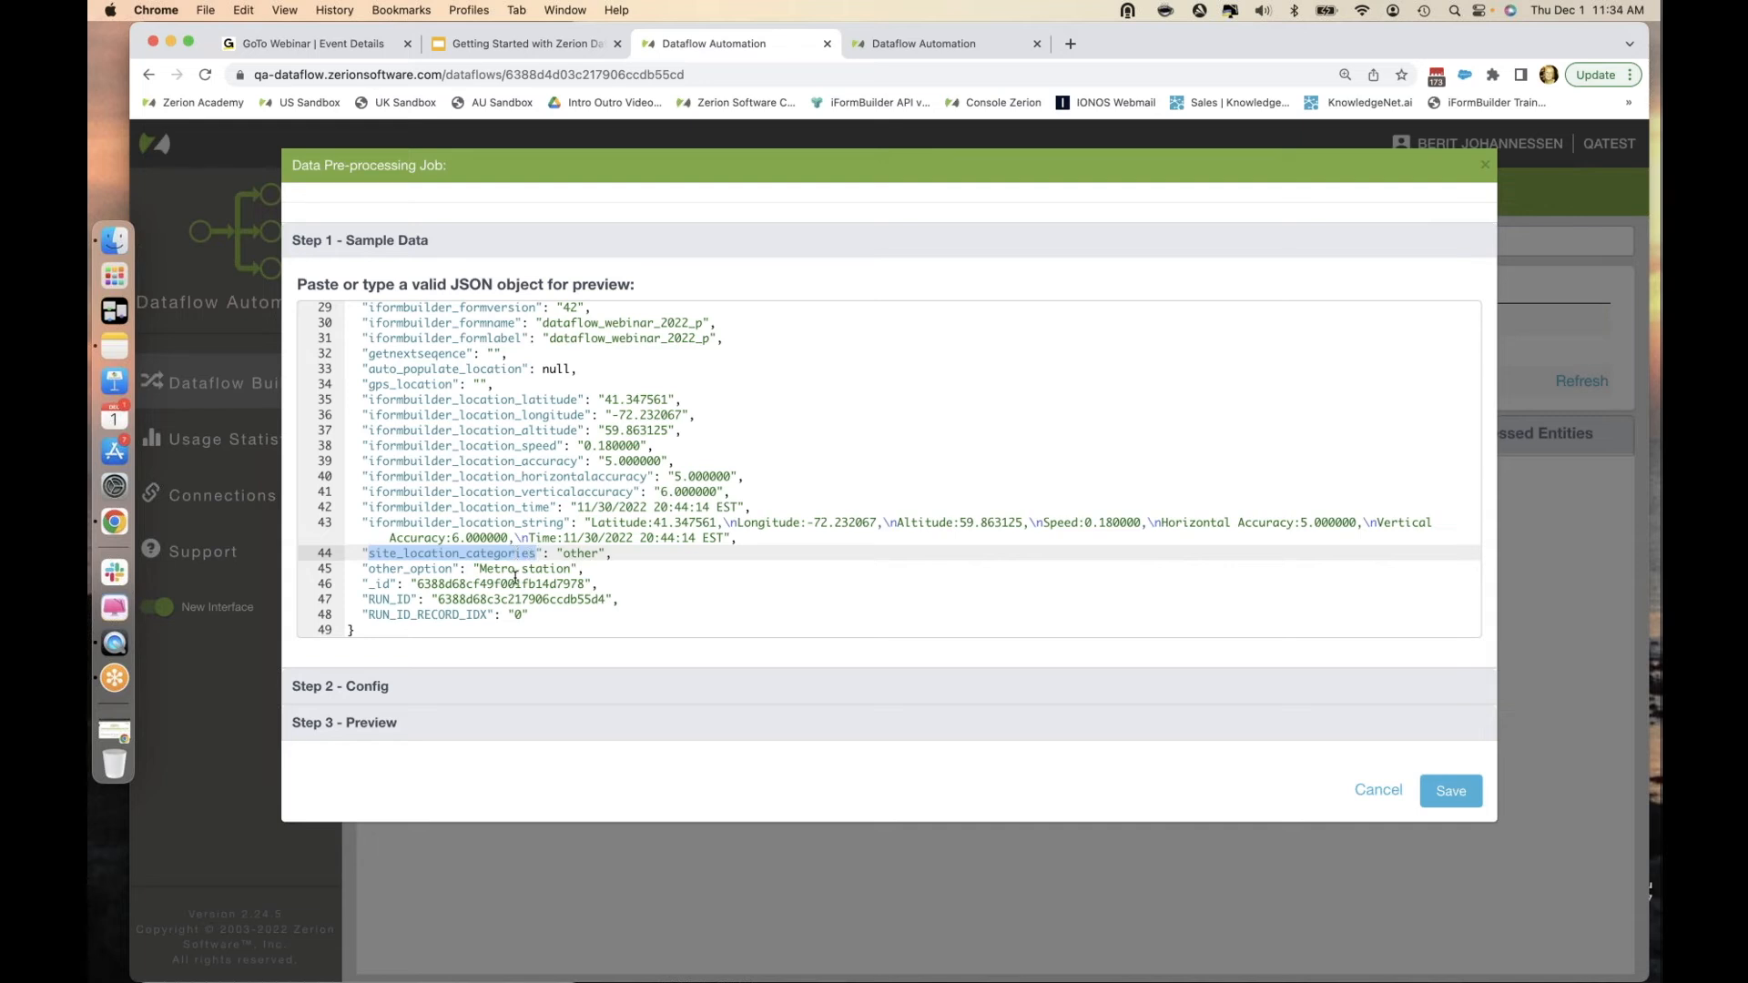
Open the filter configuration, view the Custom Filter code editor and set the filter type back to Default Filter.
{"action": "left_click", "coordinate": [477, 683]}
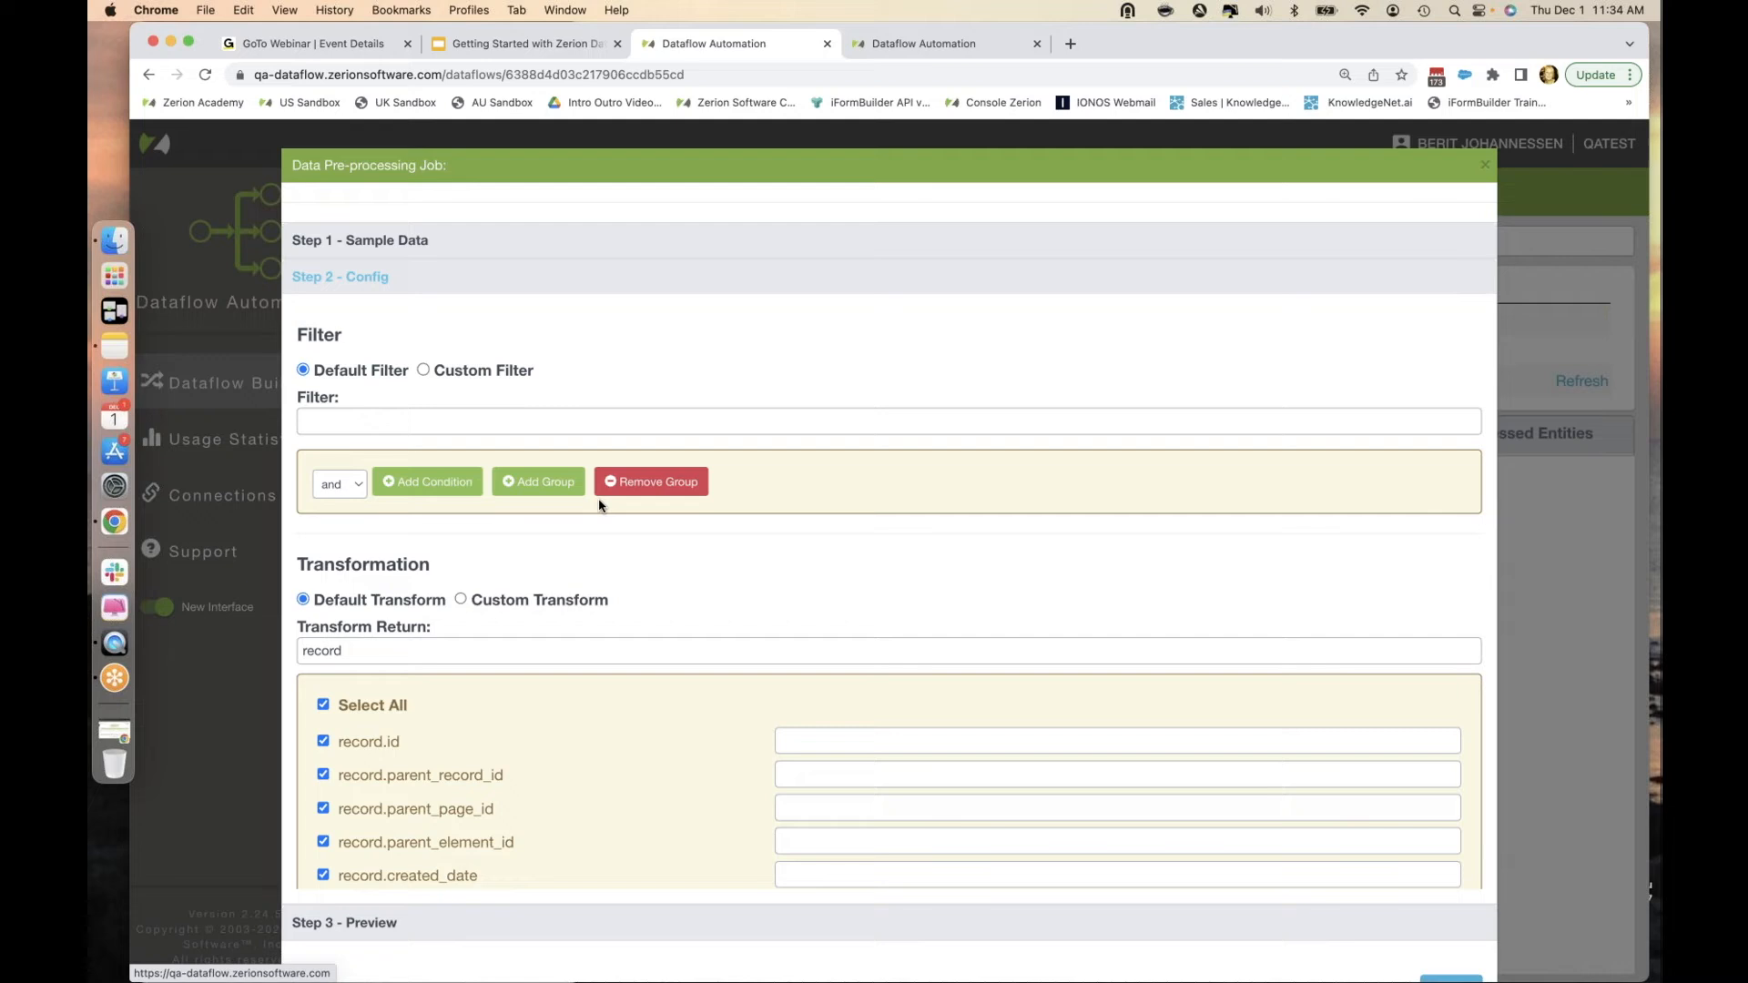
{"action": "left_click", "coordinate": [423, 370]}
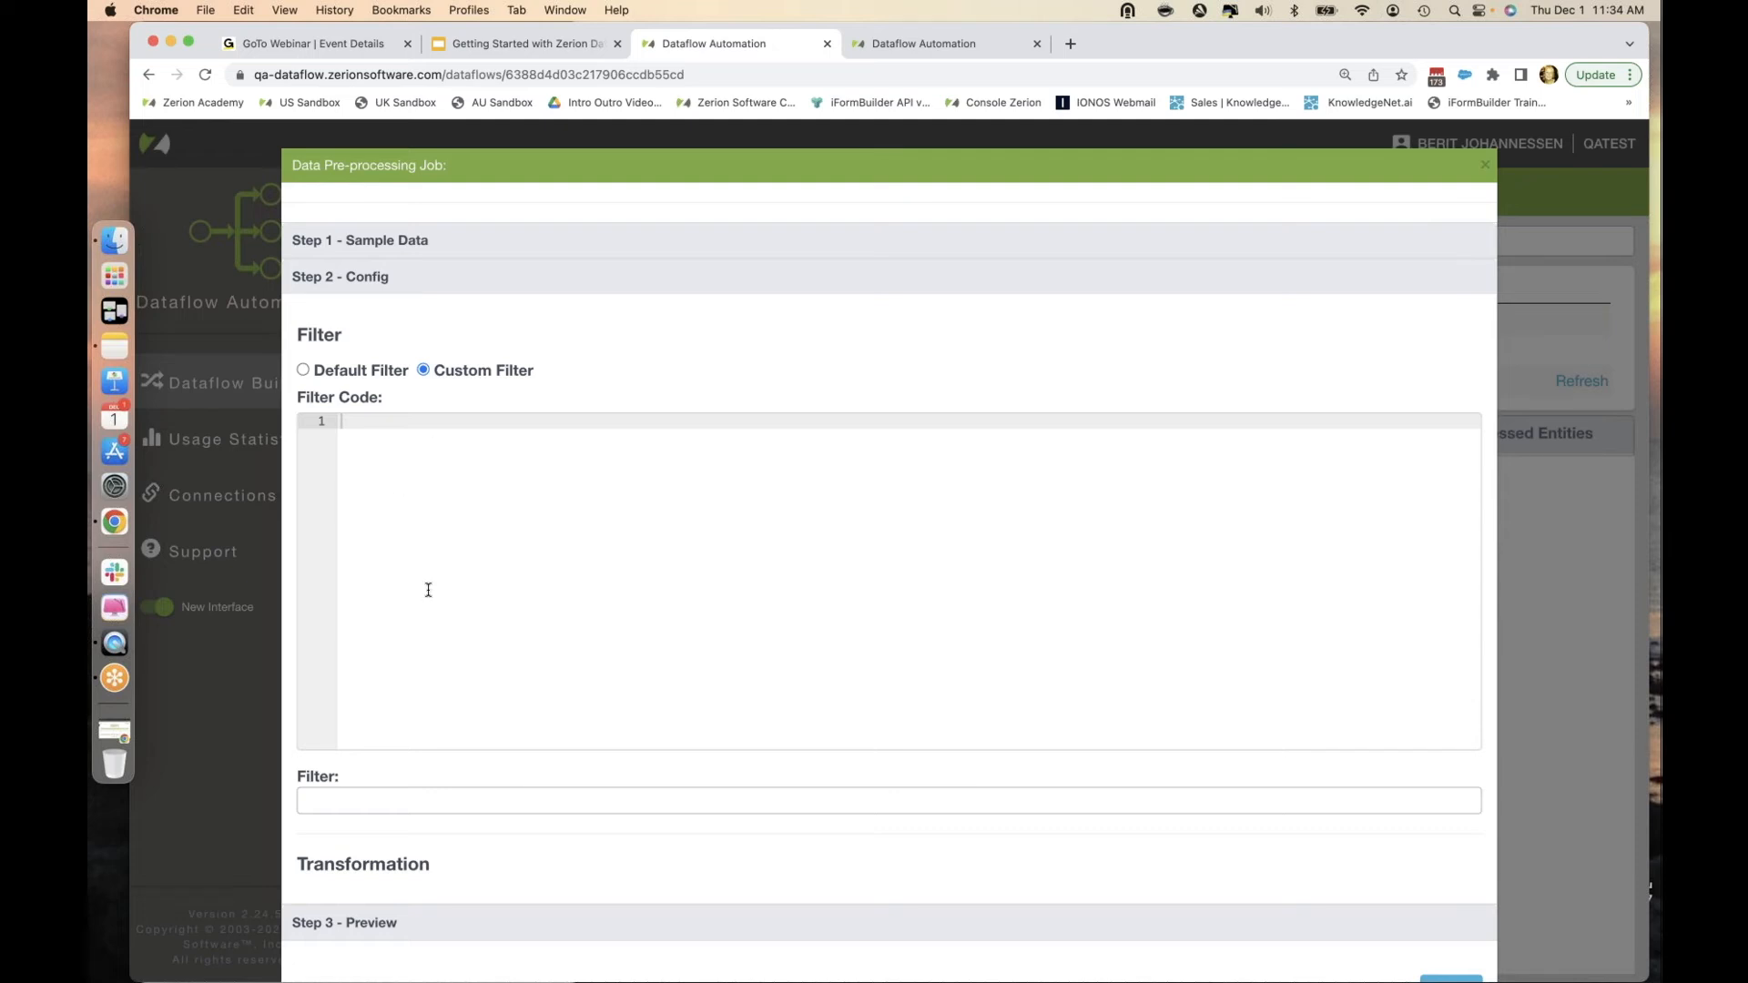
{"action": "left_click", "coordinate": [304, 371]}
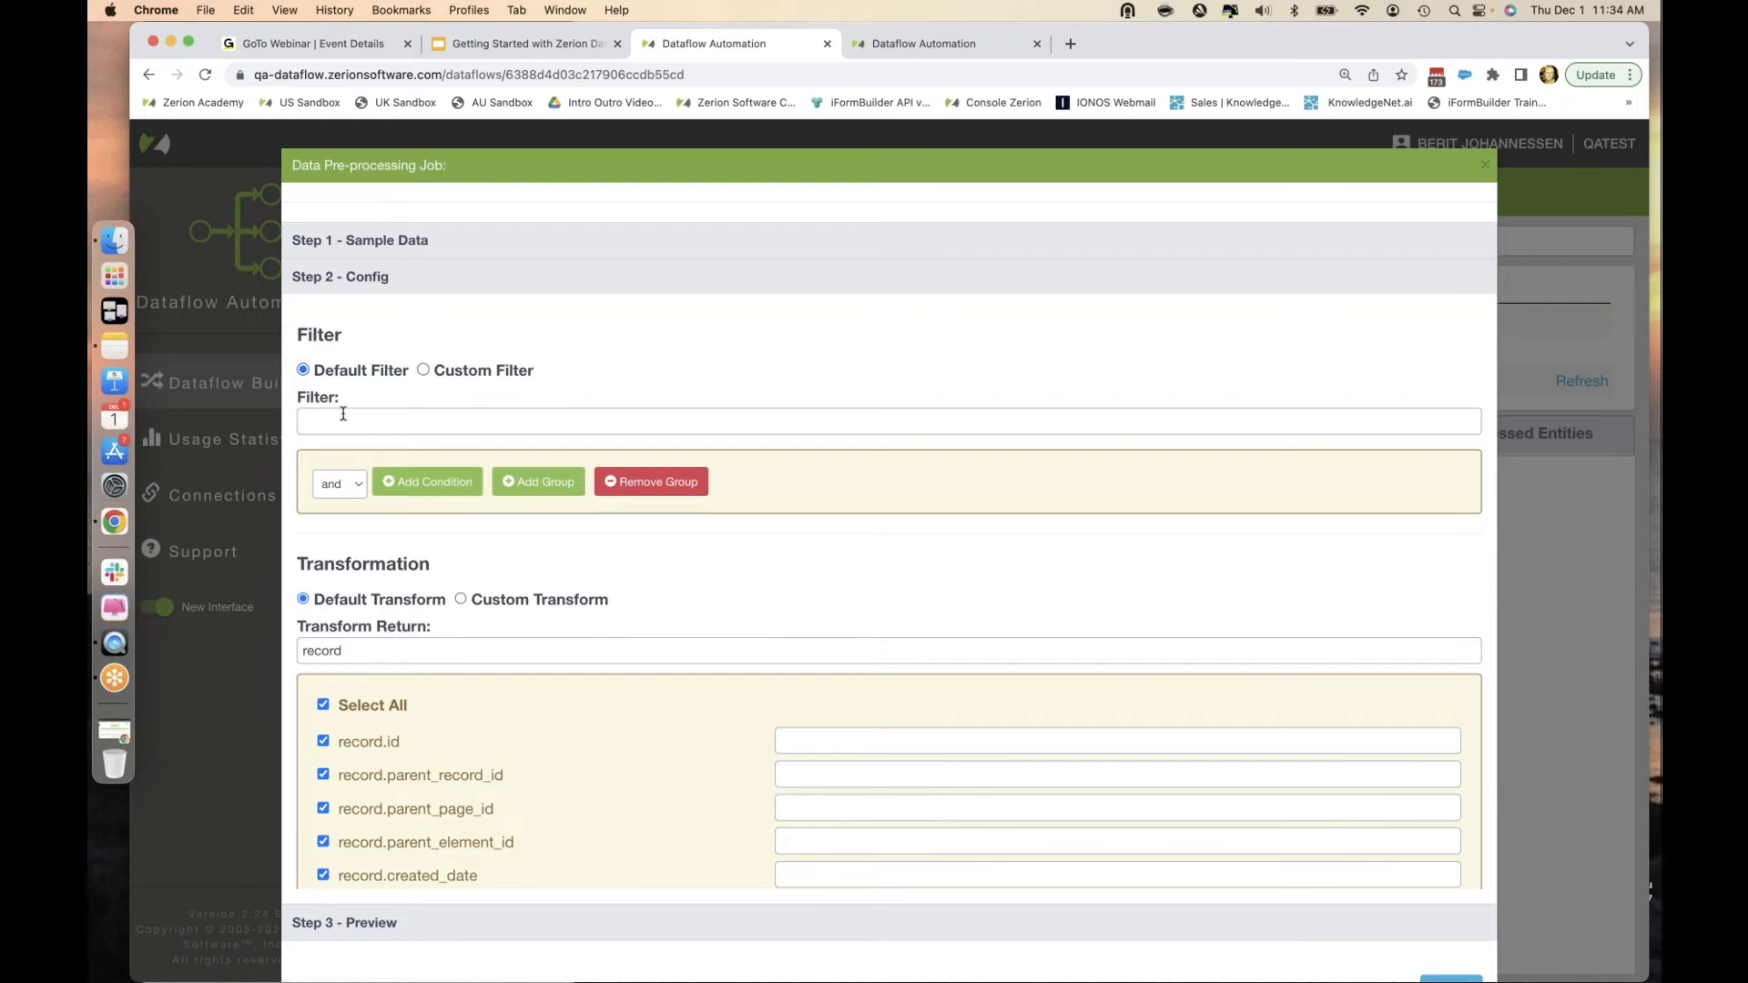
Copy the example expression (record.site_location_categories === "other") from slide 11 of the webinar presentation and enter it as the default filter.
{"action": "left_click", "coordinate": [544, 44]}
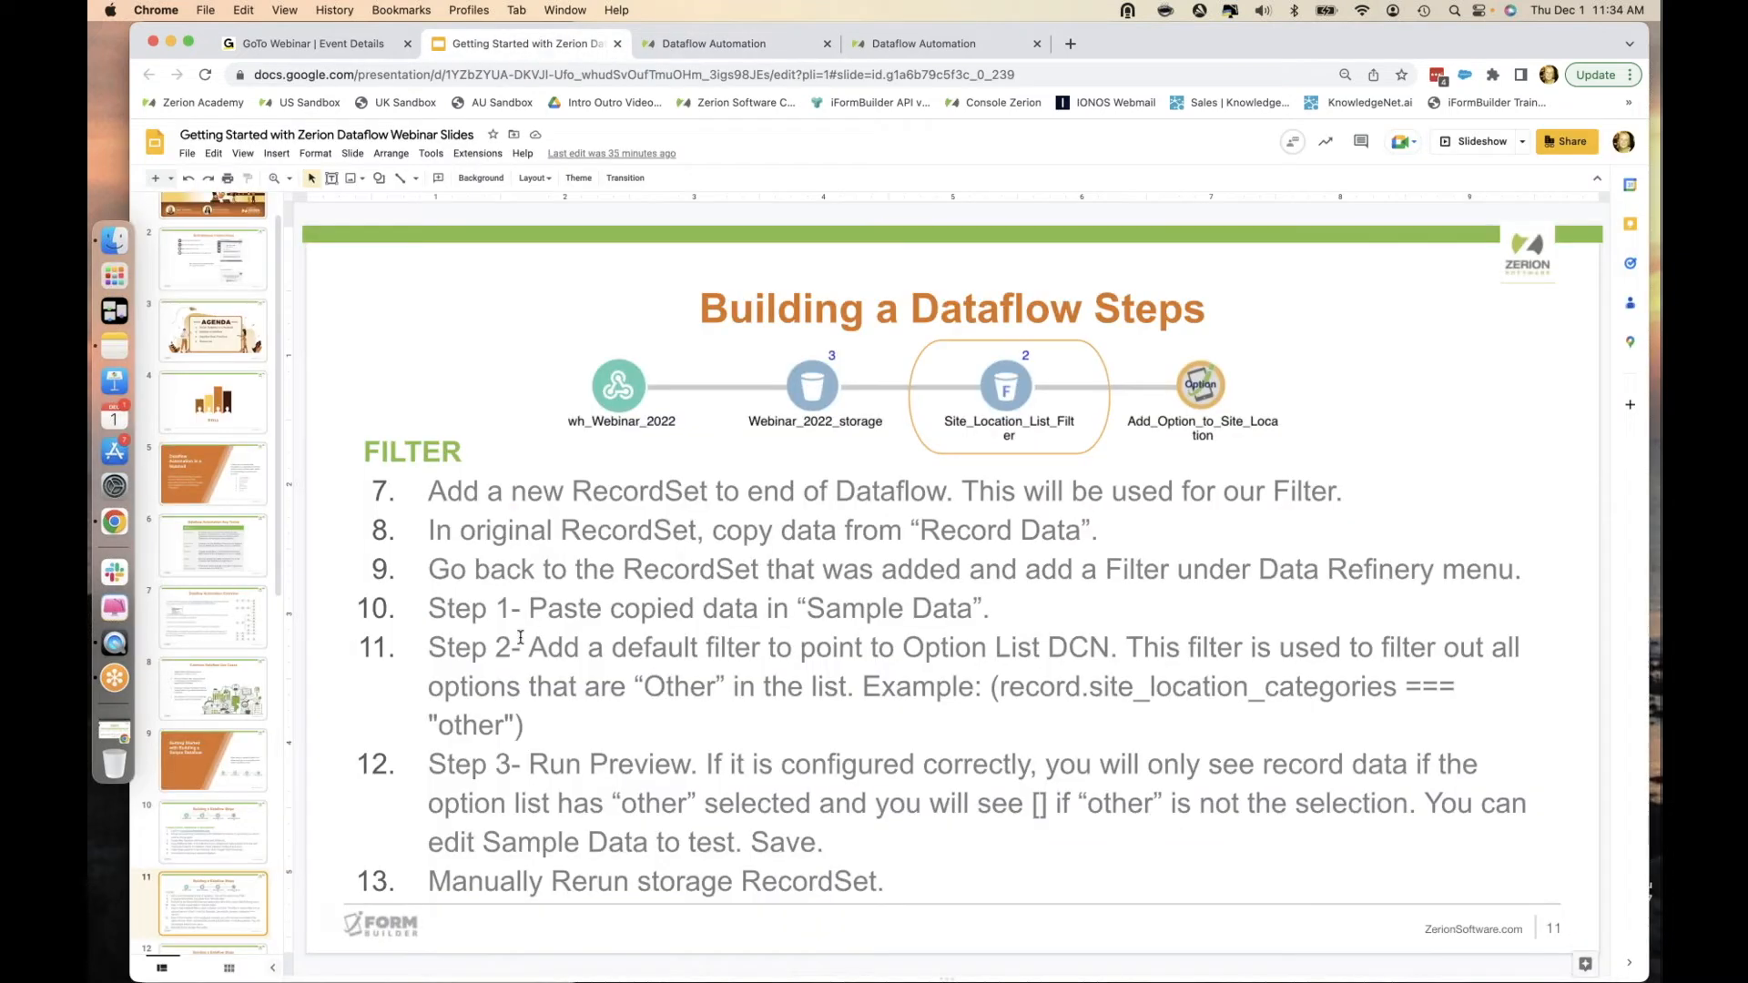
{"action": "left_click", "coordinate": [1001, 689]}
{"action": "left_click_drag", "start_coordinate": [990, 689], "coordinate": [1047, 708]}
{"action": "key", "text": "super+c"}
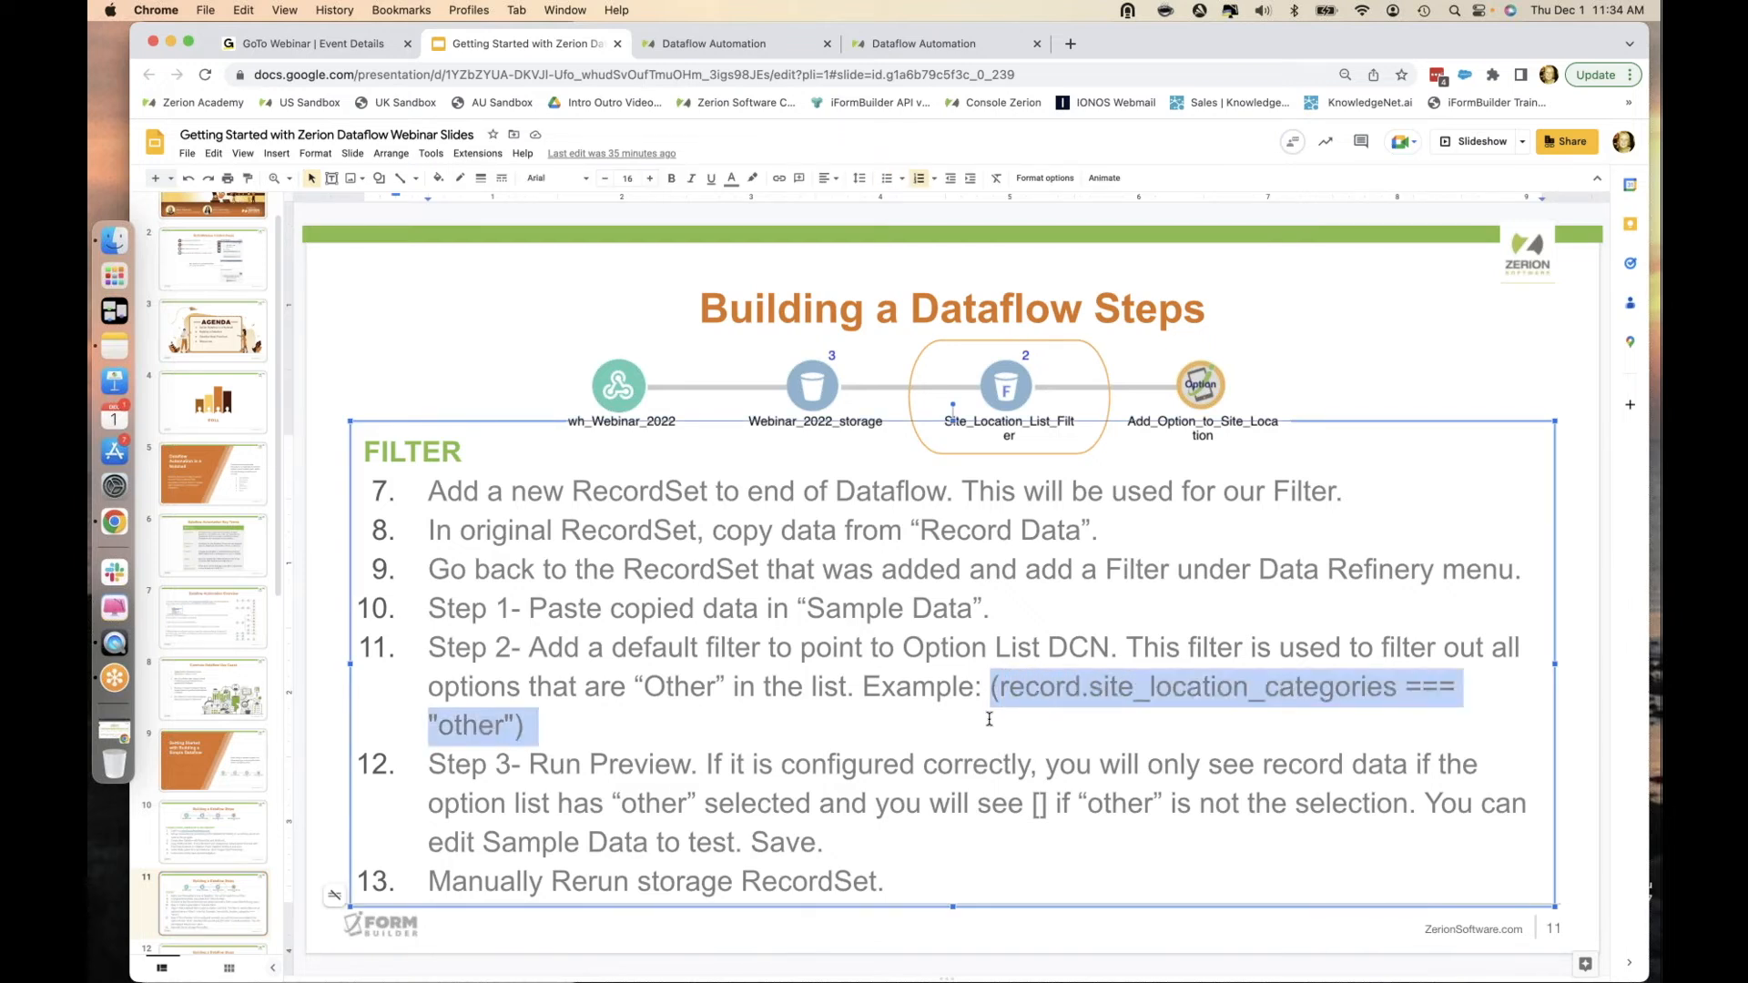
{"action": "left_click_drag", "start_coordinate": [554, 738], "coordinate": [524, 734]}
{"action": "left_click", "coordinate": [719, 48]}
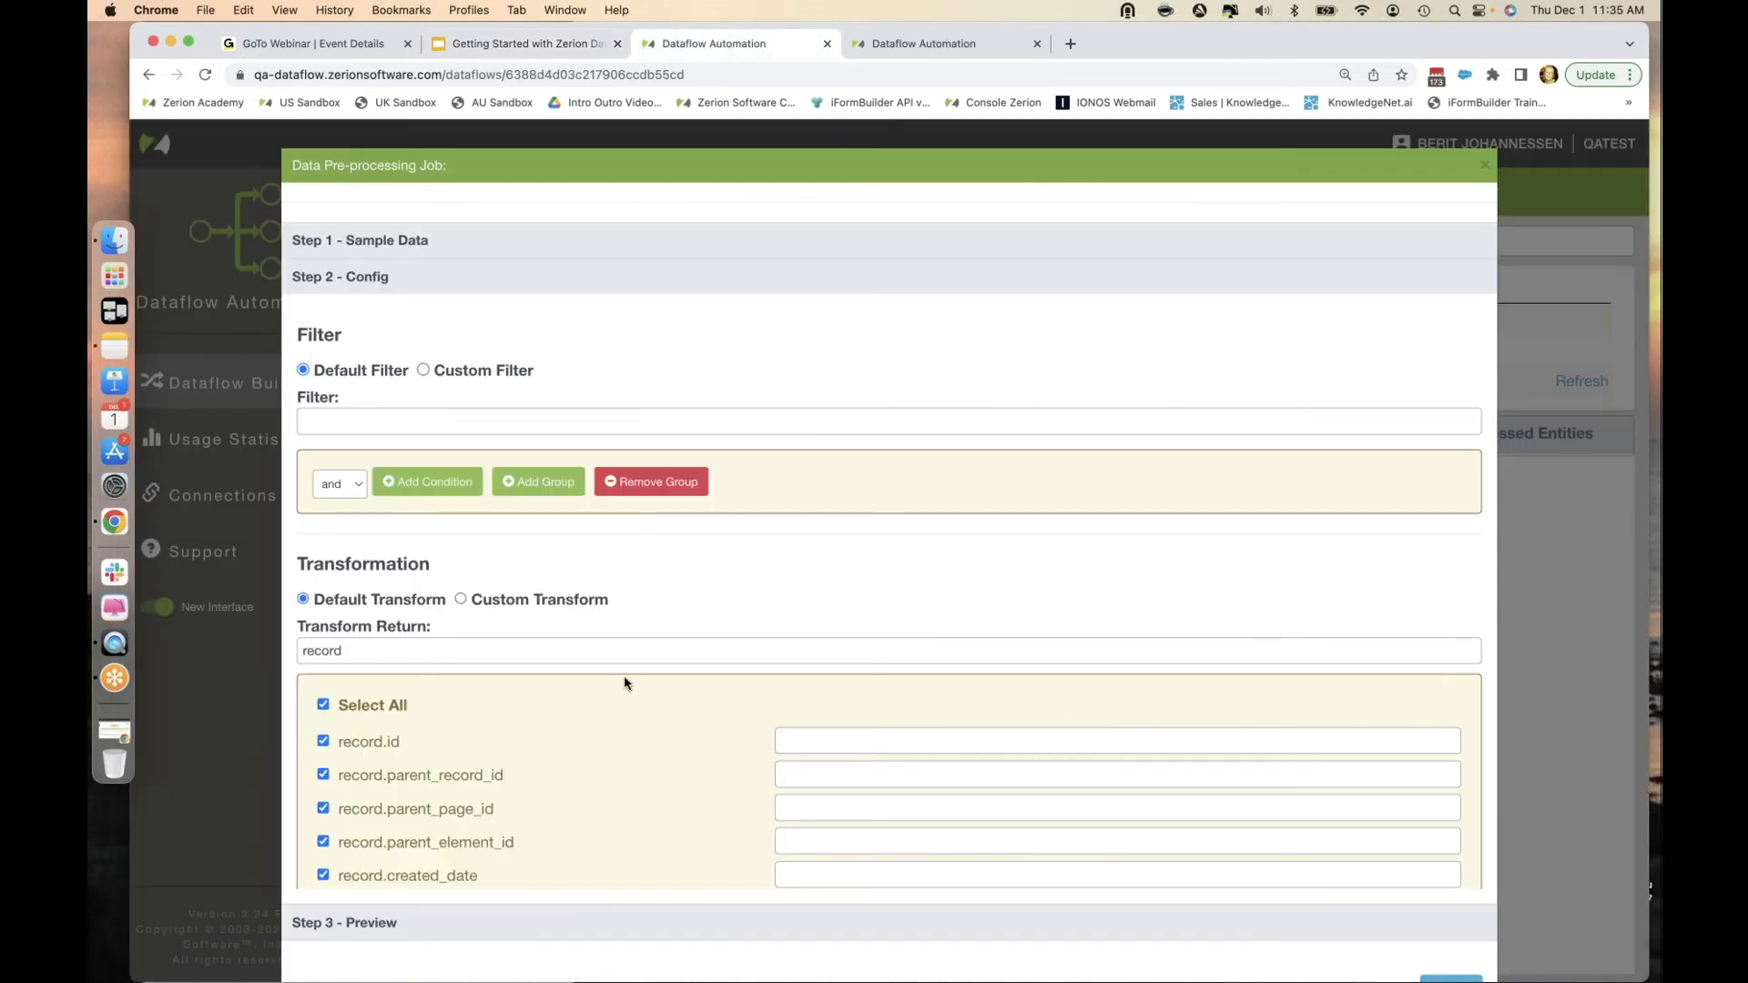
{"action": "left_click", "coordinate": [612, 423]}
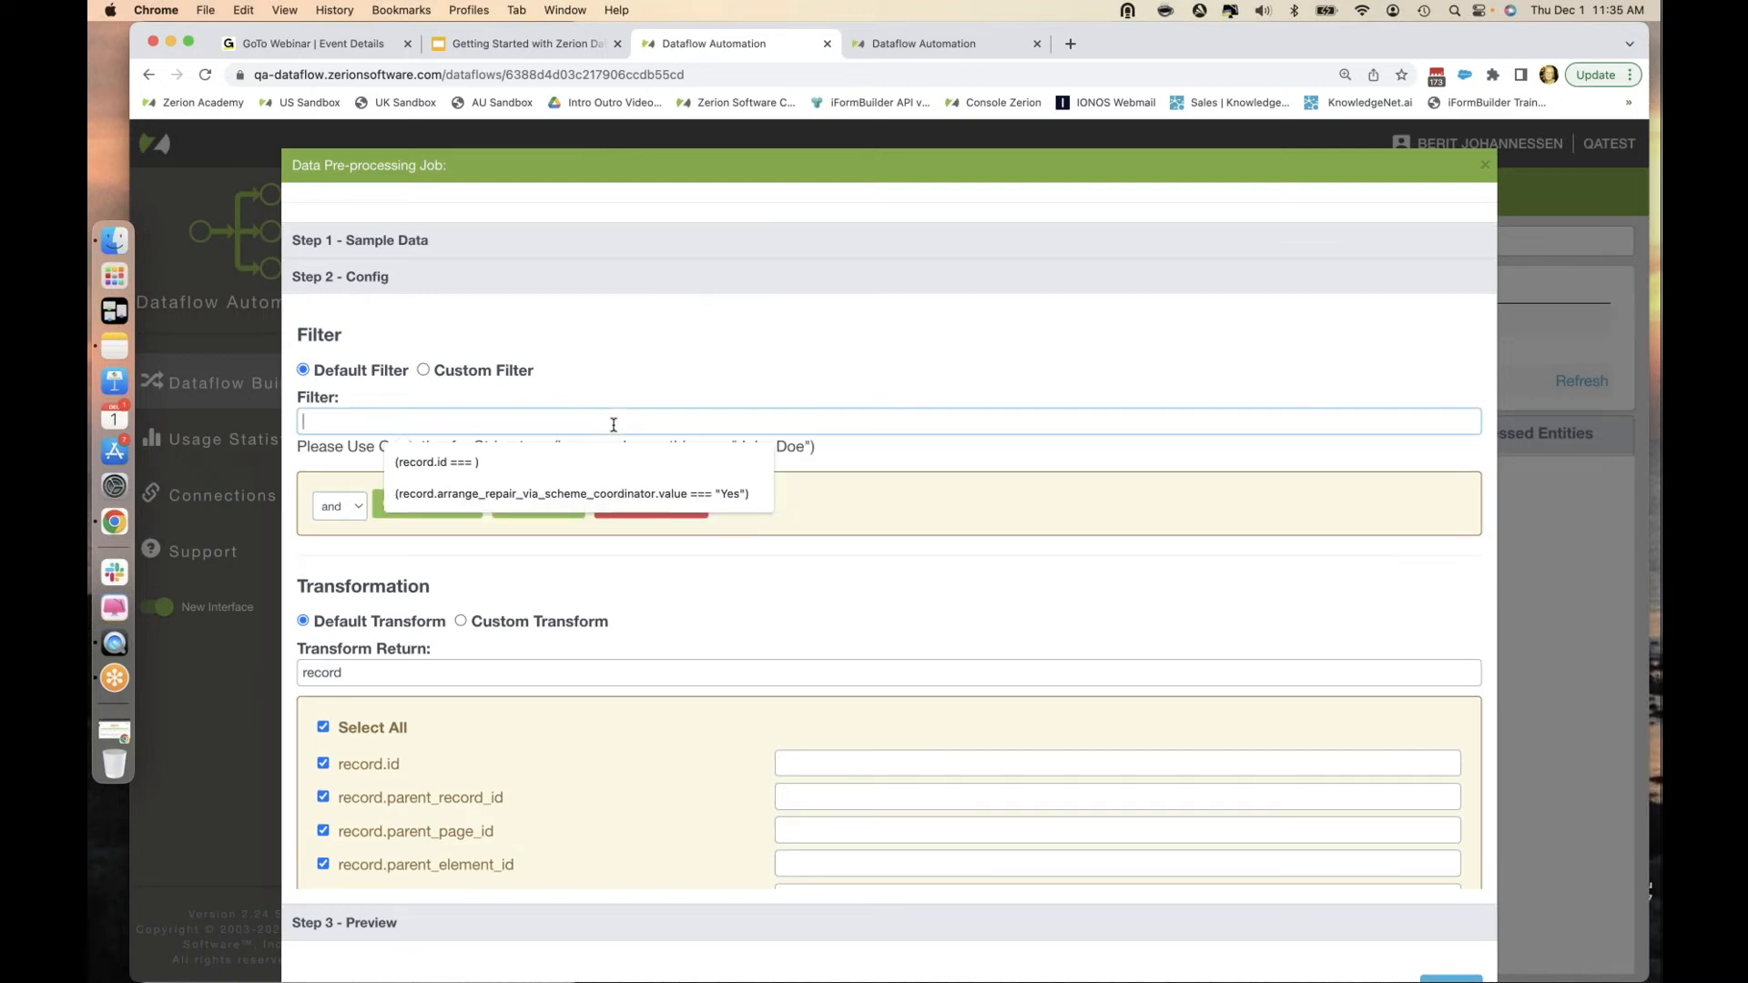
{"action": "key", "text": "super+v"}
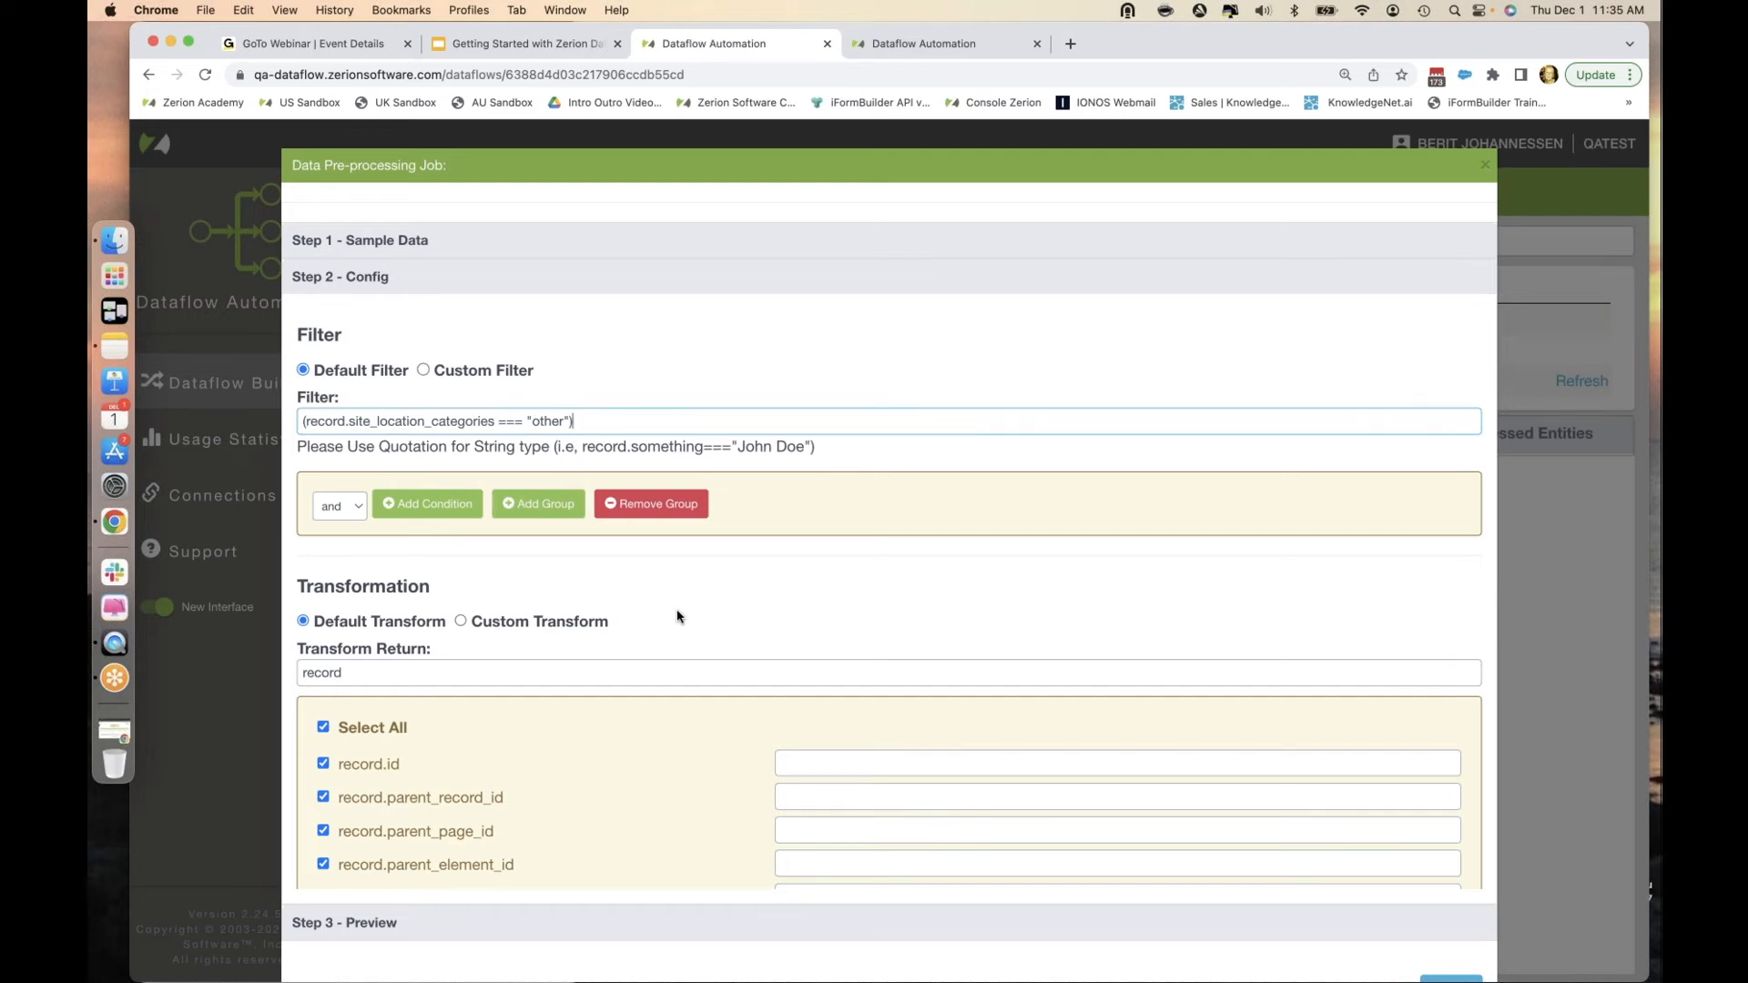
Run the filter preview on the sample data and examine the output record down to its last lines.
{"action": "scroll", "coordinate": [677, 617], "scroll_direction": "down", "scroll_amount": 2}
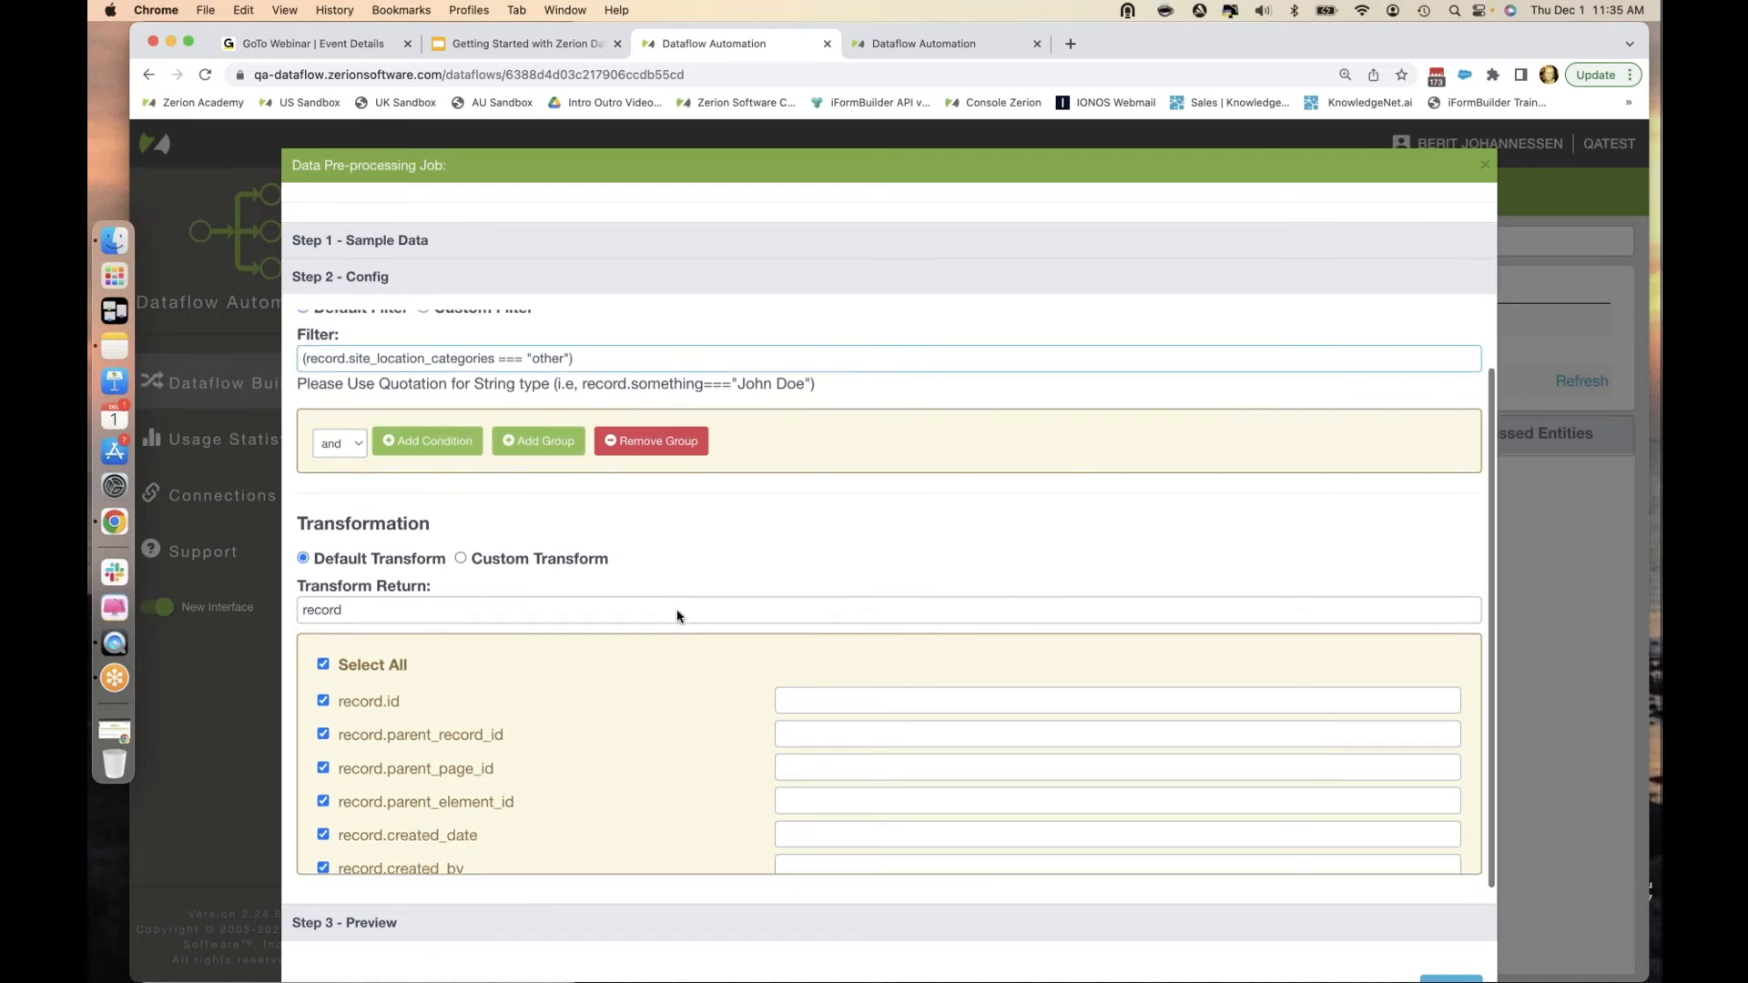
{"action": "left_click", "coordinate": [918, 928]}
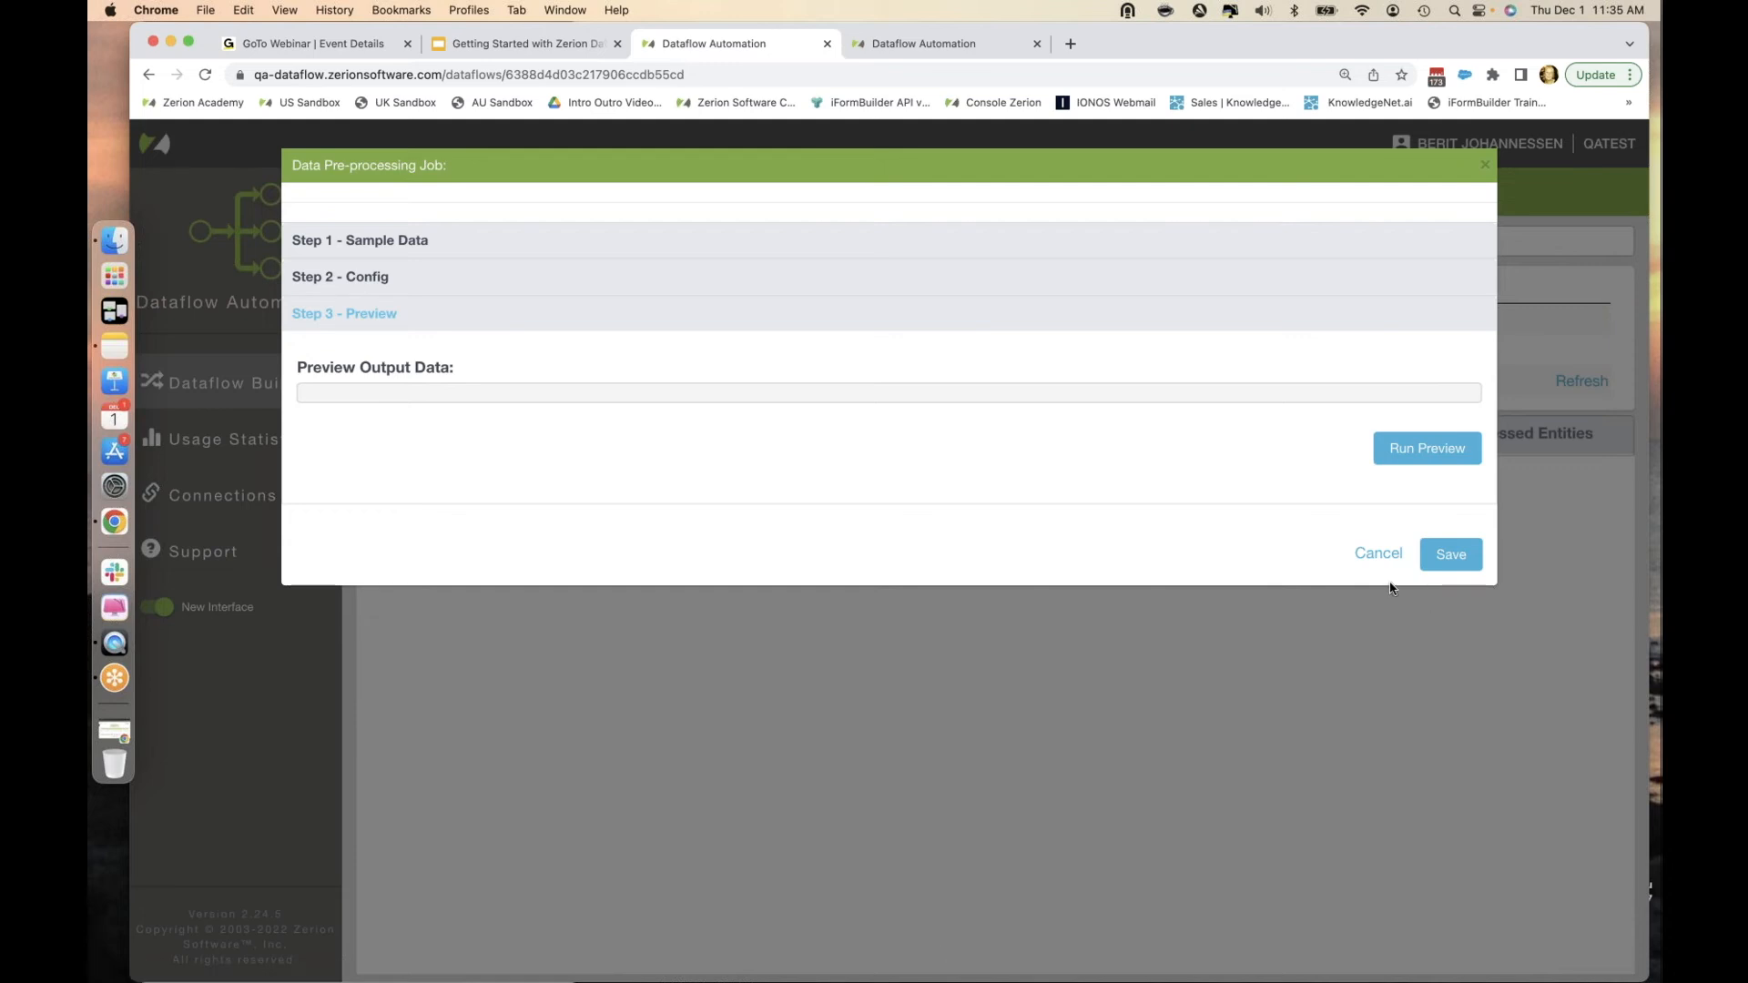
{"action": "left_click", "coordinate": [1426, 458]}
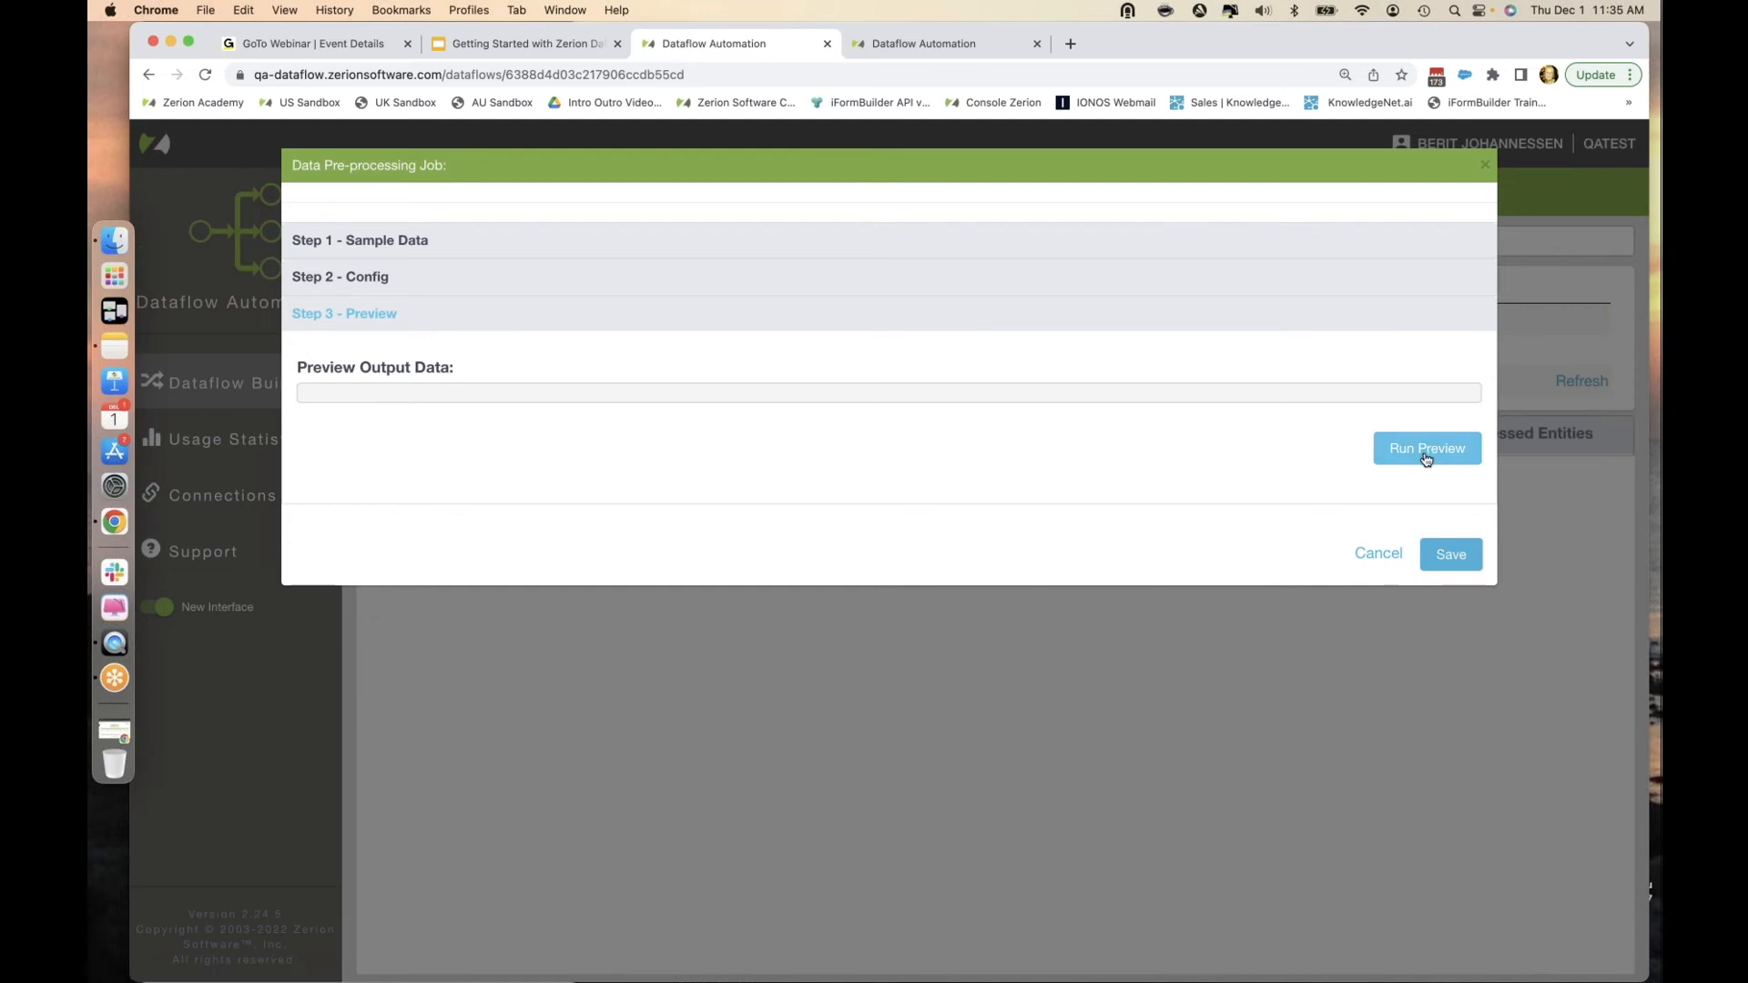
{"action": "scroll", "coordinate": [1227, 630], "scroll_direction": "down", "scroll_amount": 1}
{"action": "scroll", "coordinate": [1226, 631], "scroll_direction": "down", "scroll_amount": 5}
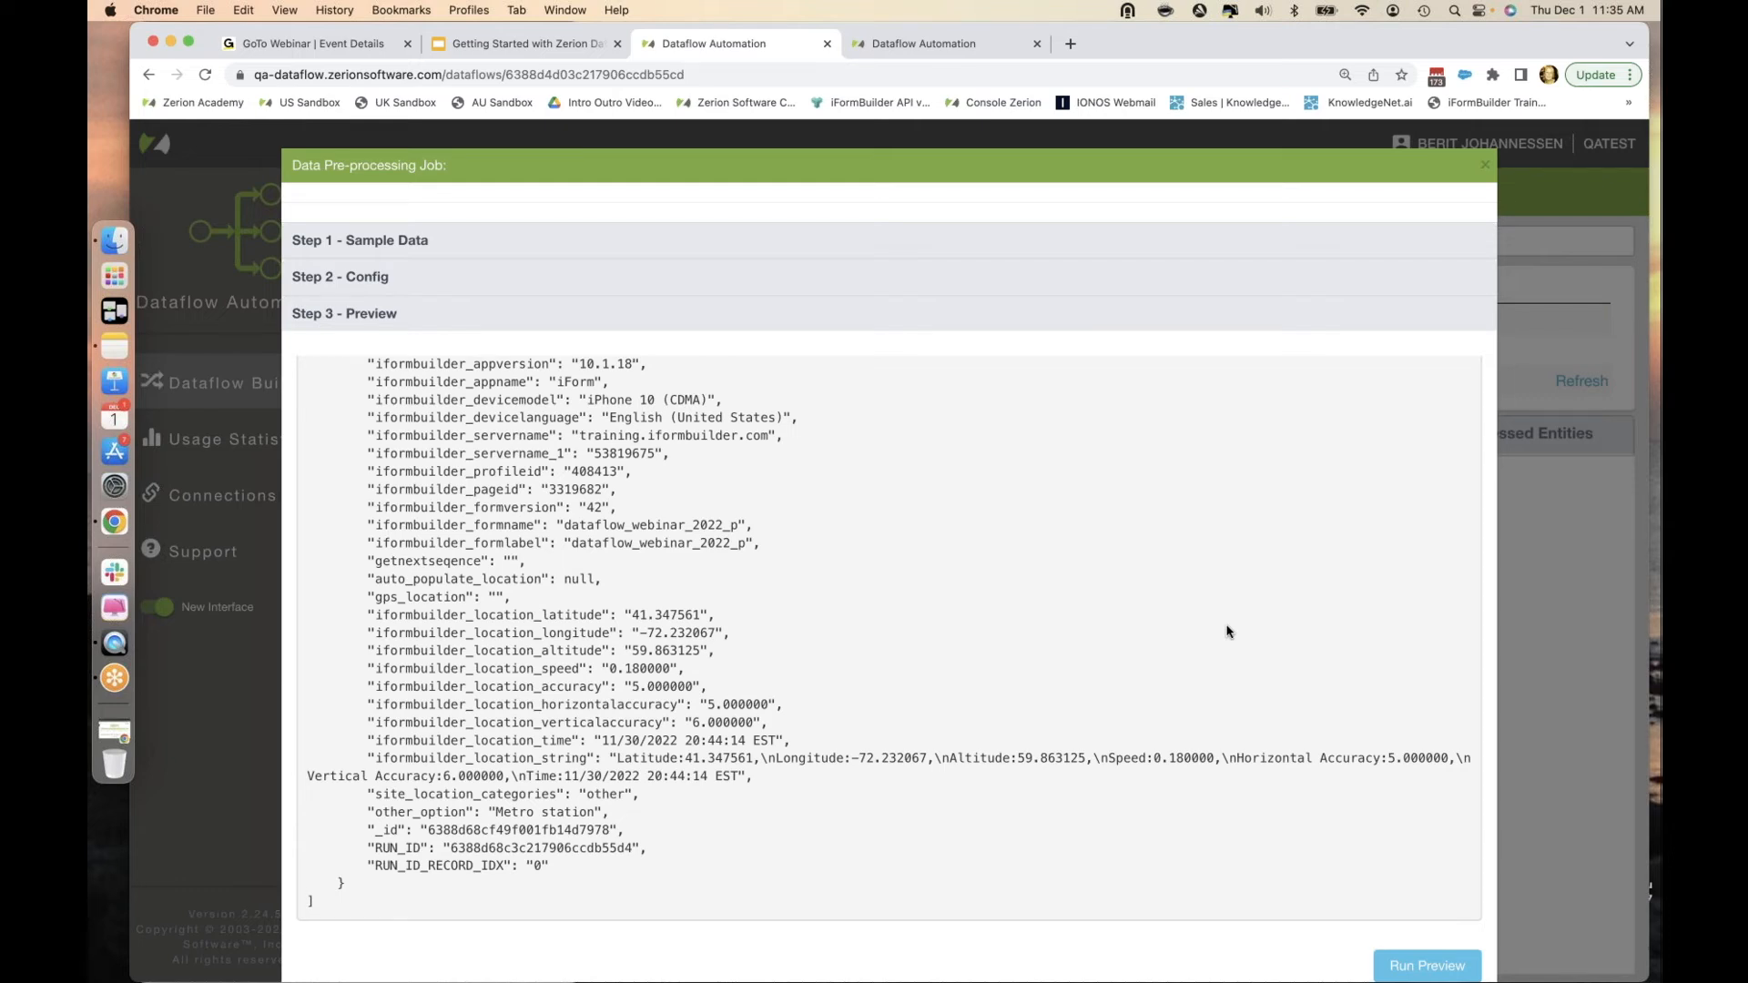
Set site_location_categories to "hotel" in the sample data, rerun the preview and save the filter.
{"action": "left_click", "coordinate": [1102, 250]}
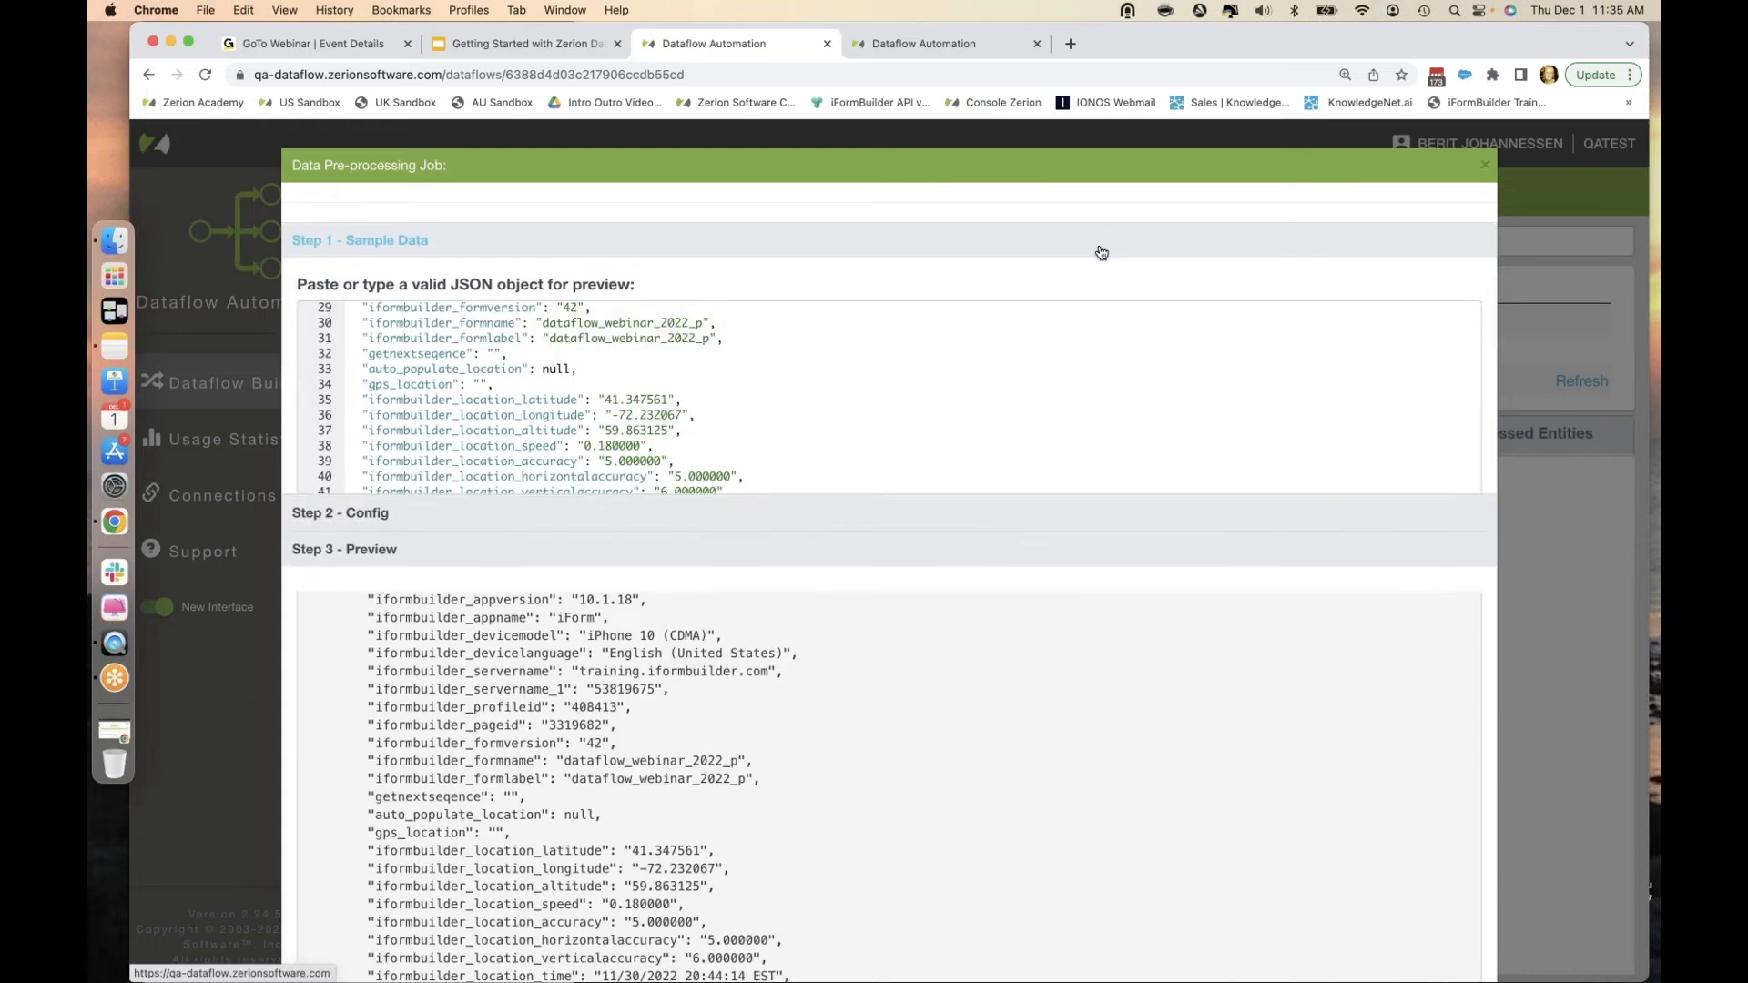
{"action": "left_click_drag", "start_coordinate": [564, 556], "coordinate": [598, 559]}
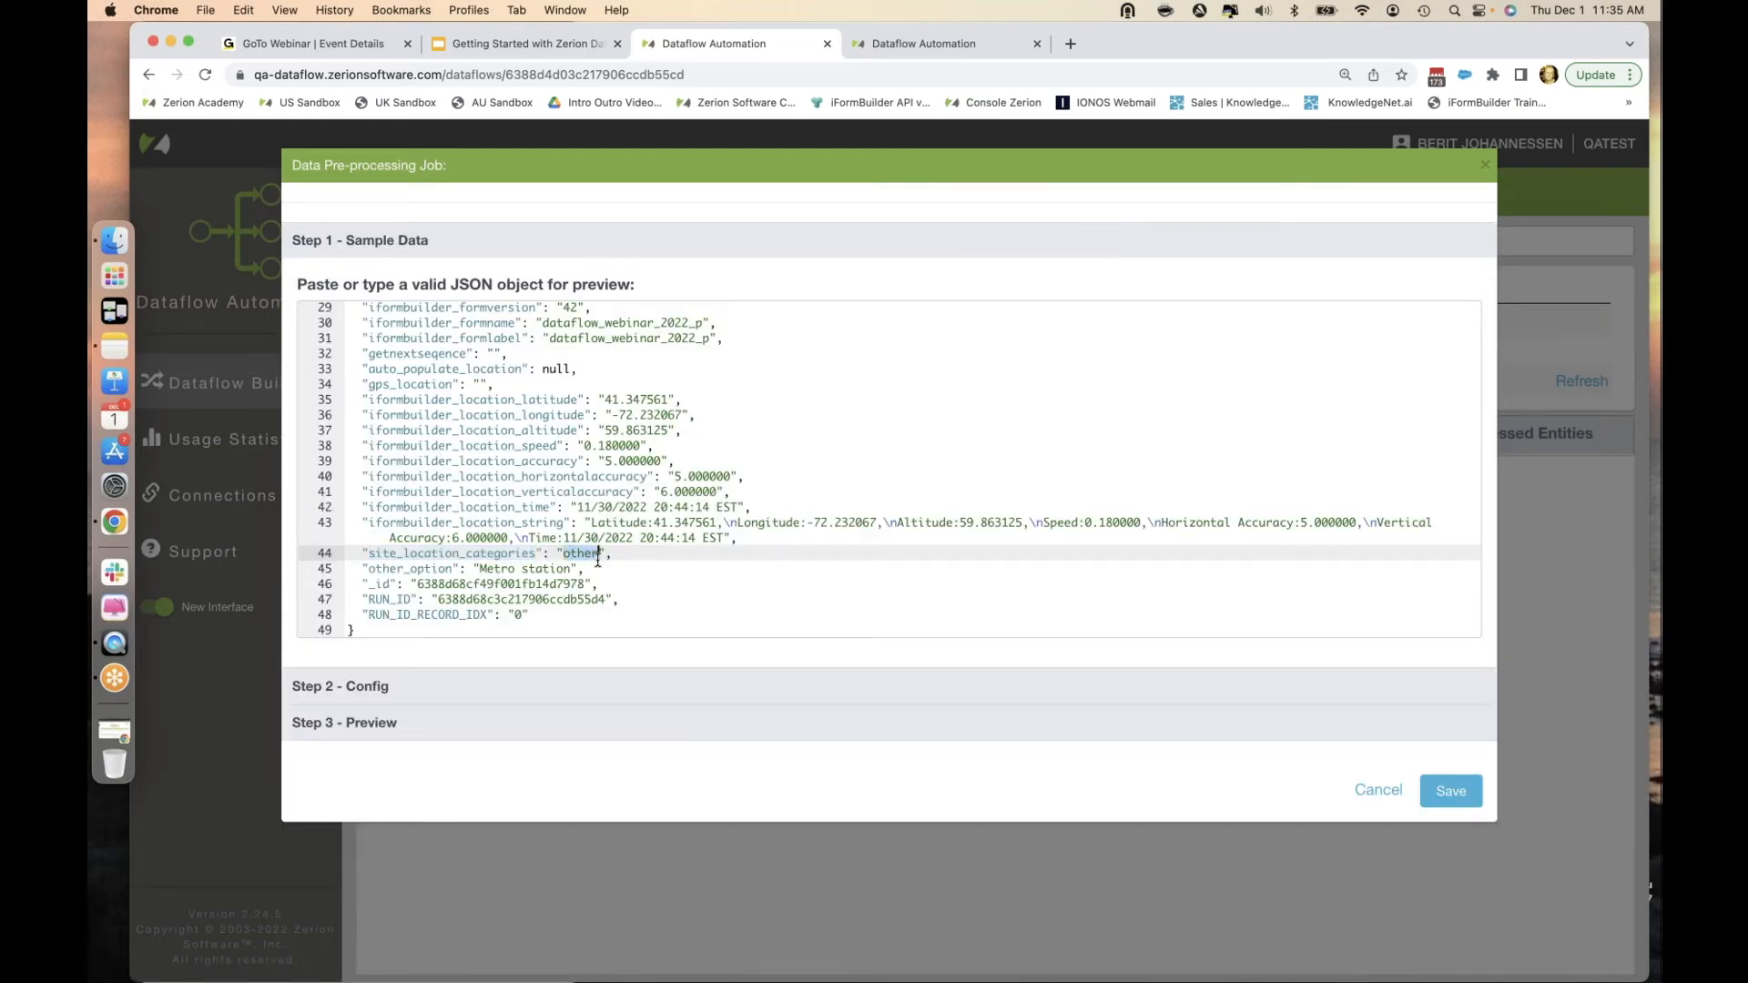
{"action": "type", "text": "hotel"}
{"action": "left_click", "coordinate": [1170, 727]}
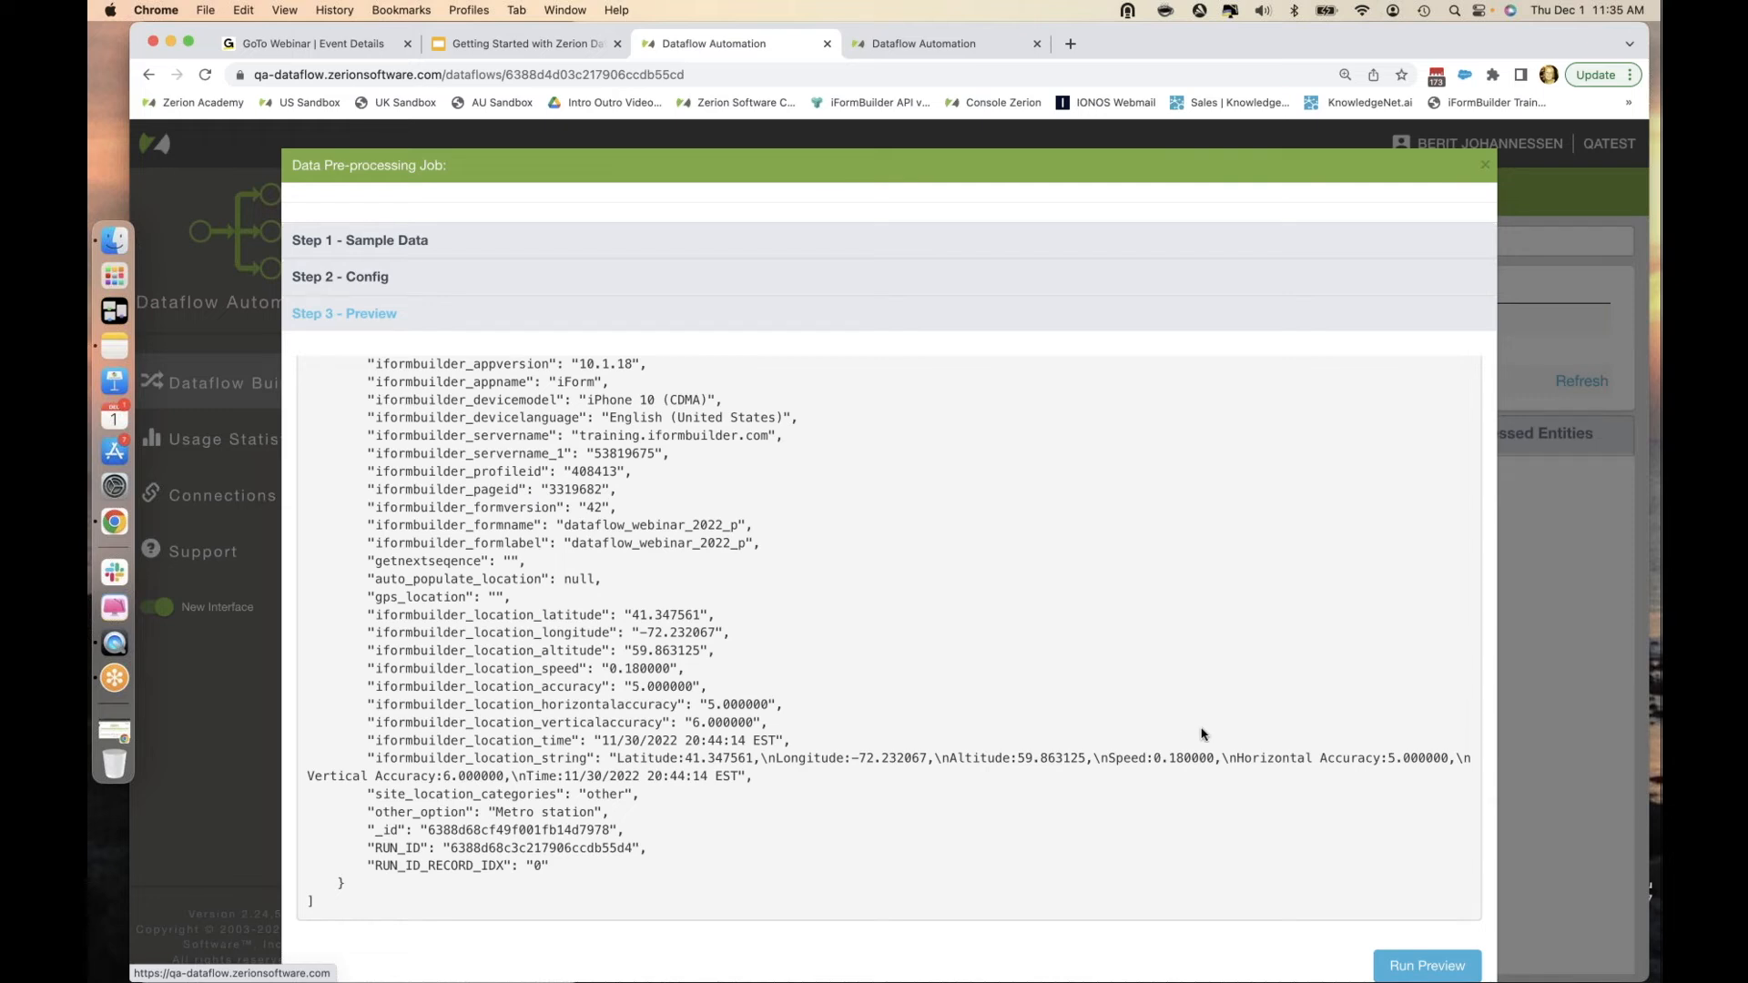
{"action": "left_click", "coordinate": [1403, 949]}
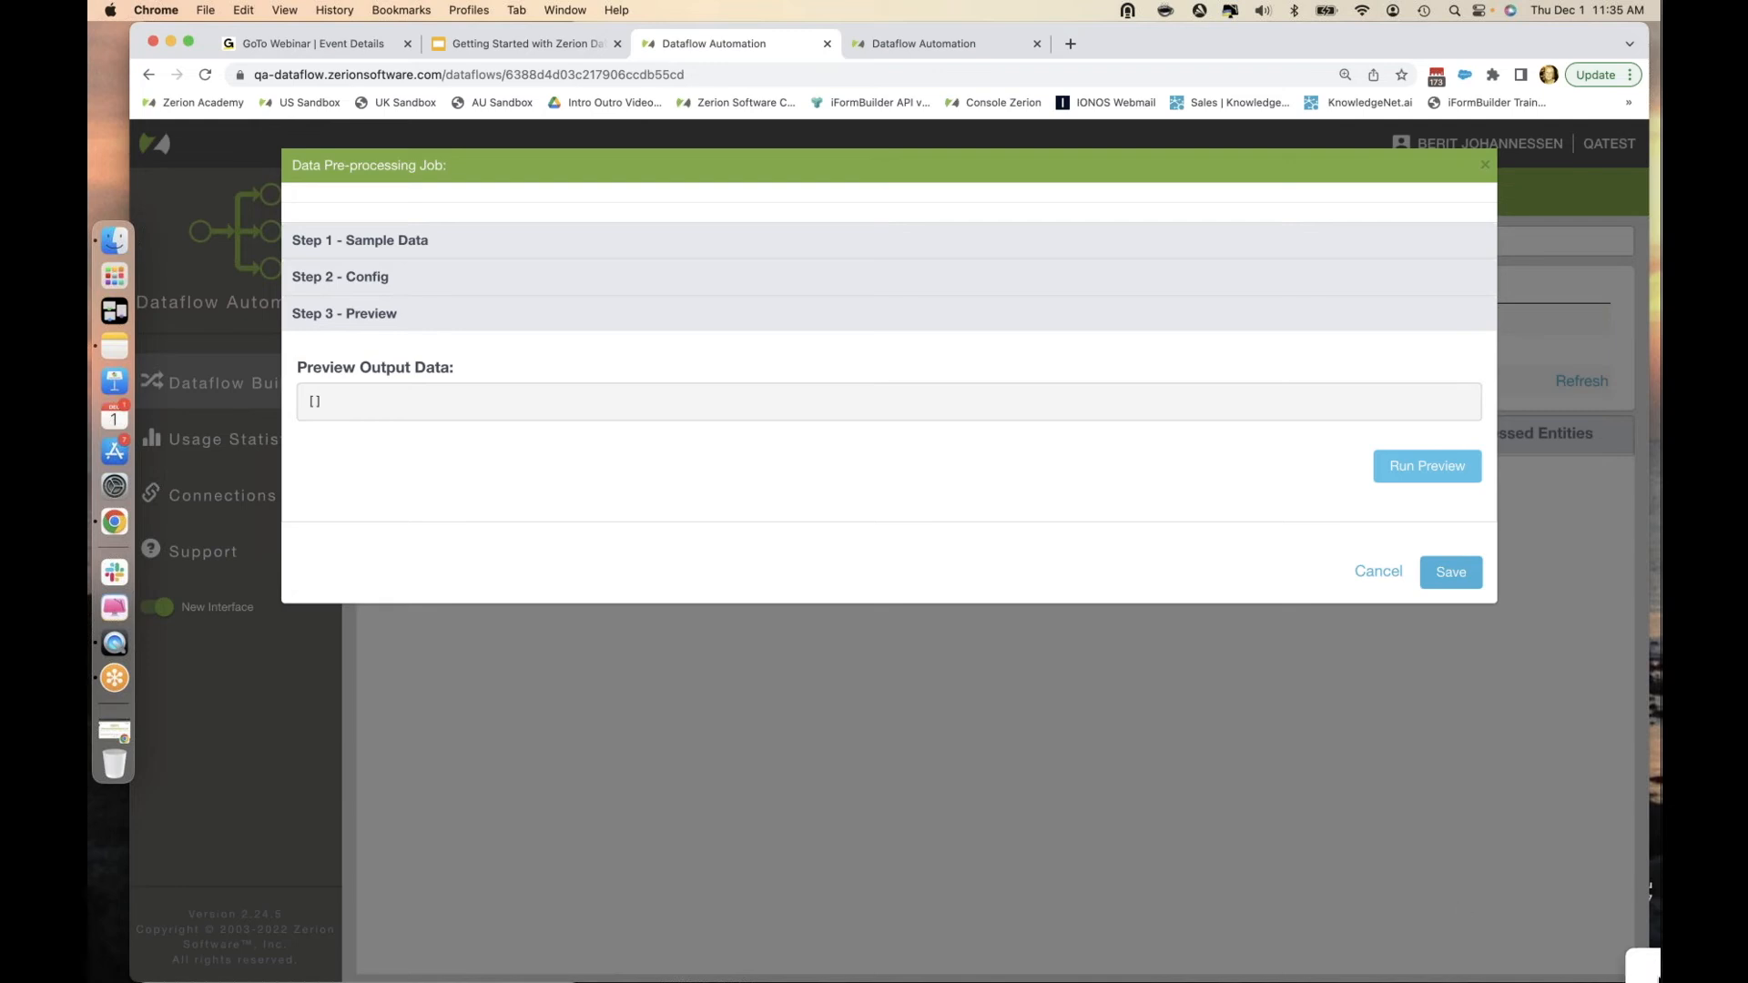
{"action": "left_click", "coordinate": [1465, 575]}
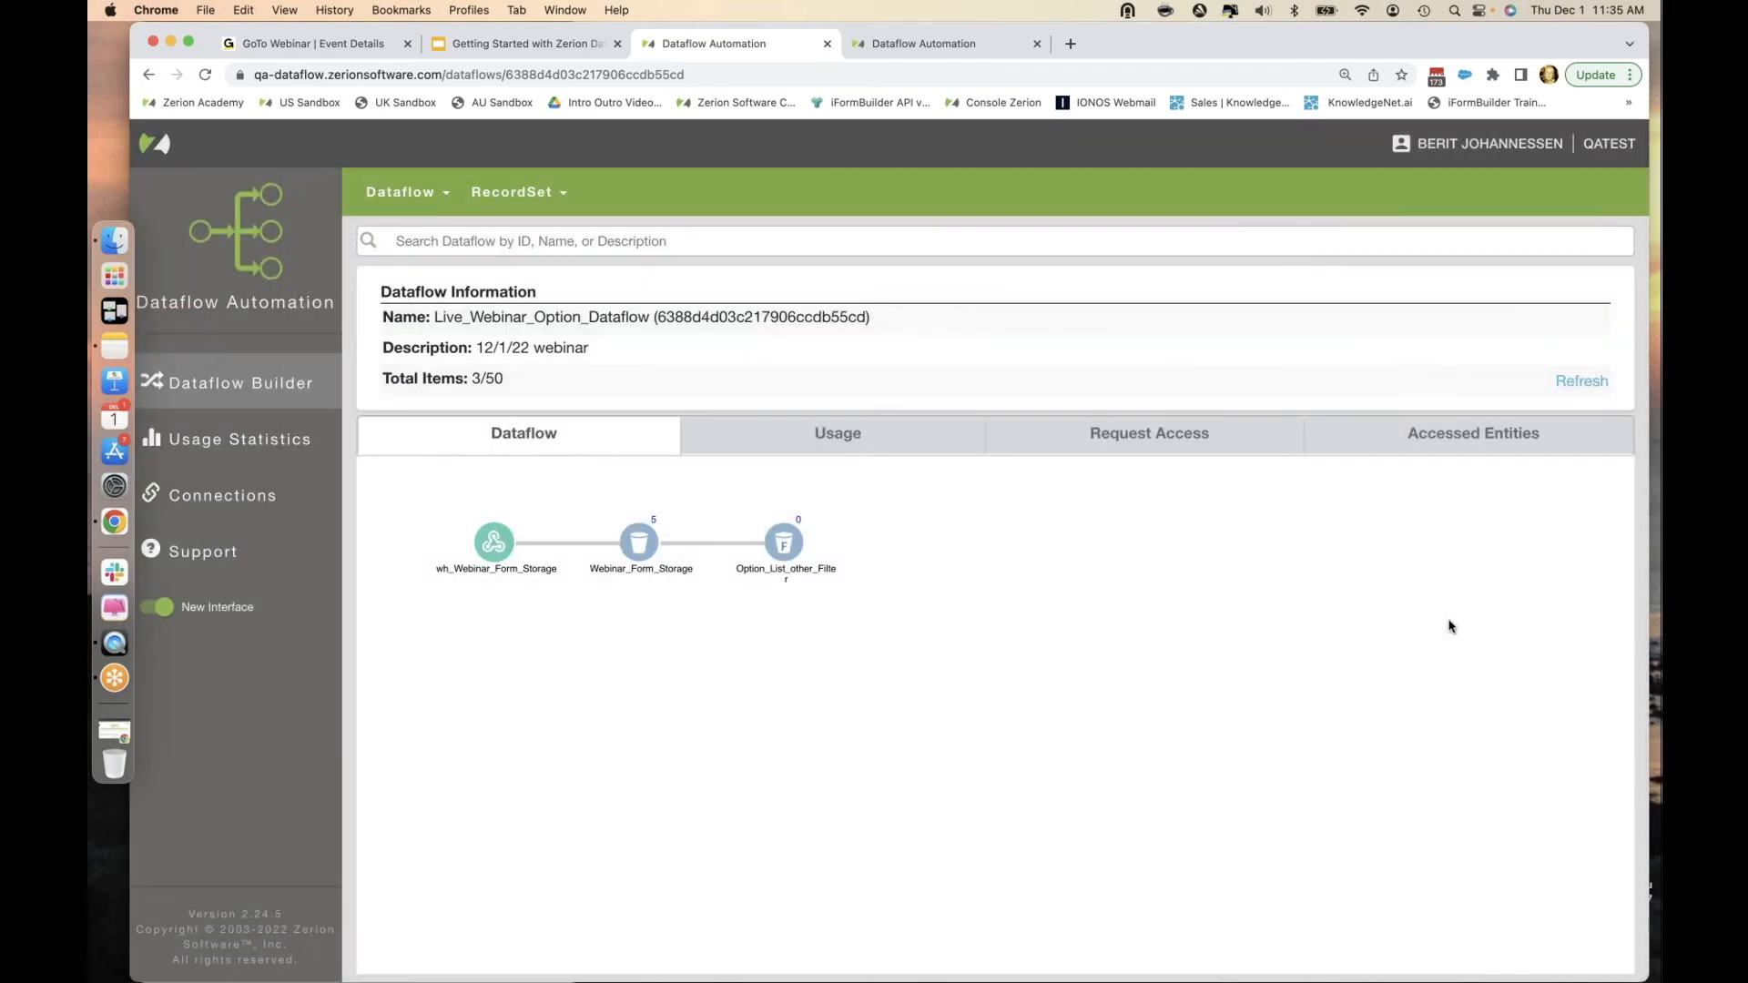
Manually rerun all records of the Webinar_Form_Storage record set to all of its linked record sets.
{"action": "left_click", "coordinate": [785, 546]}
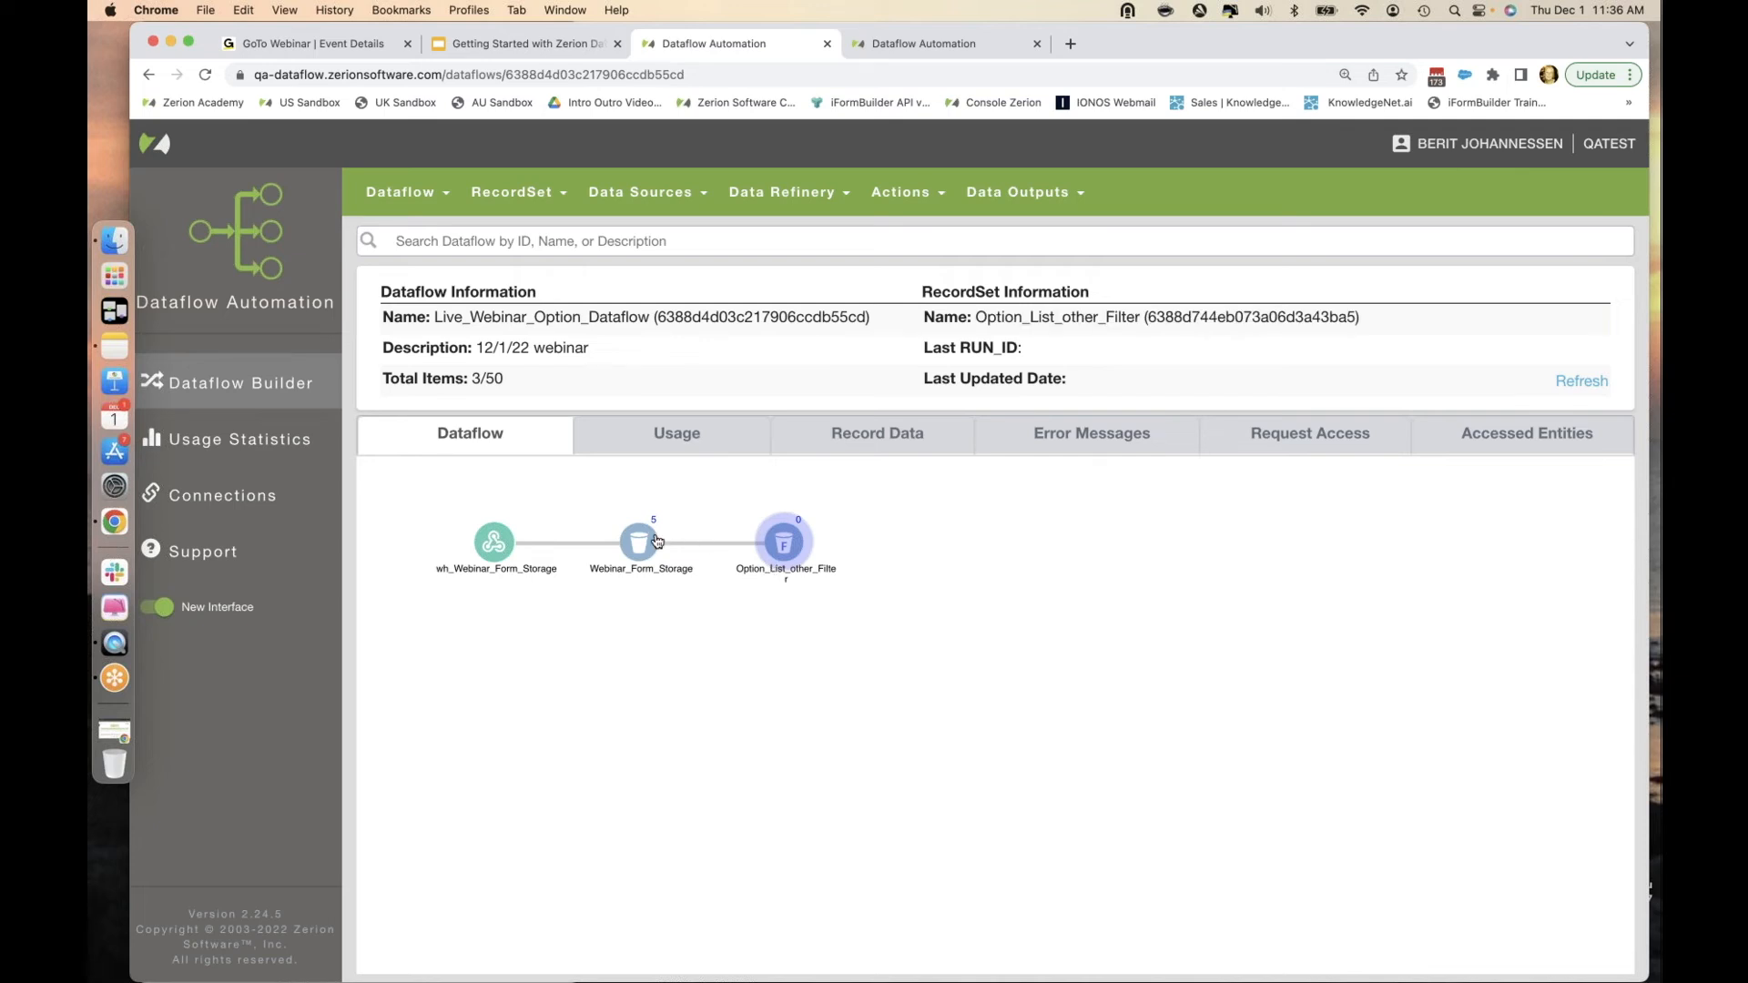
{"action": "left_click", "coordinate": [643, 537]}
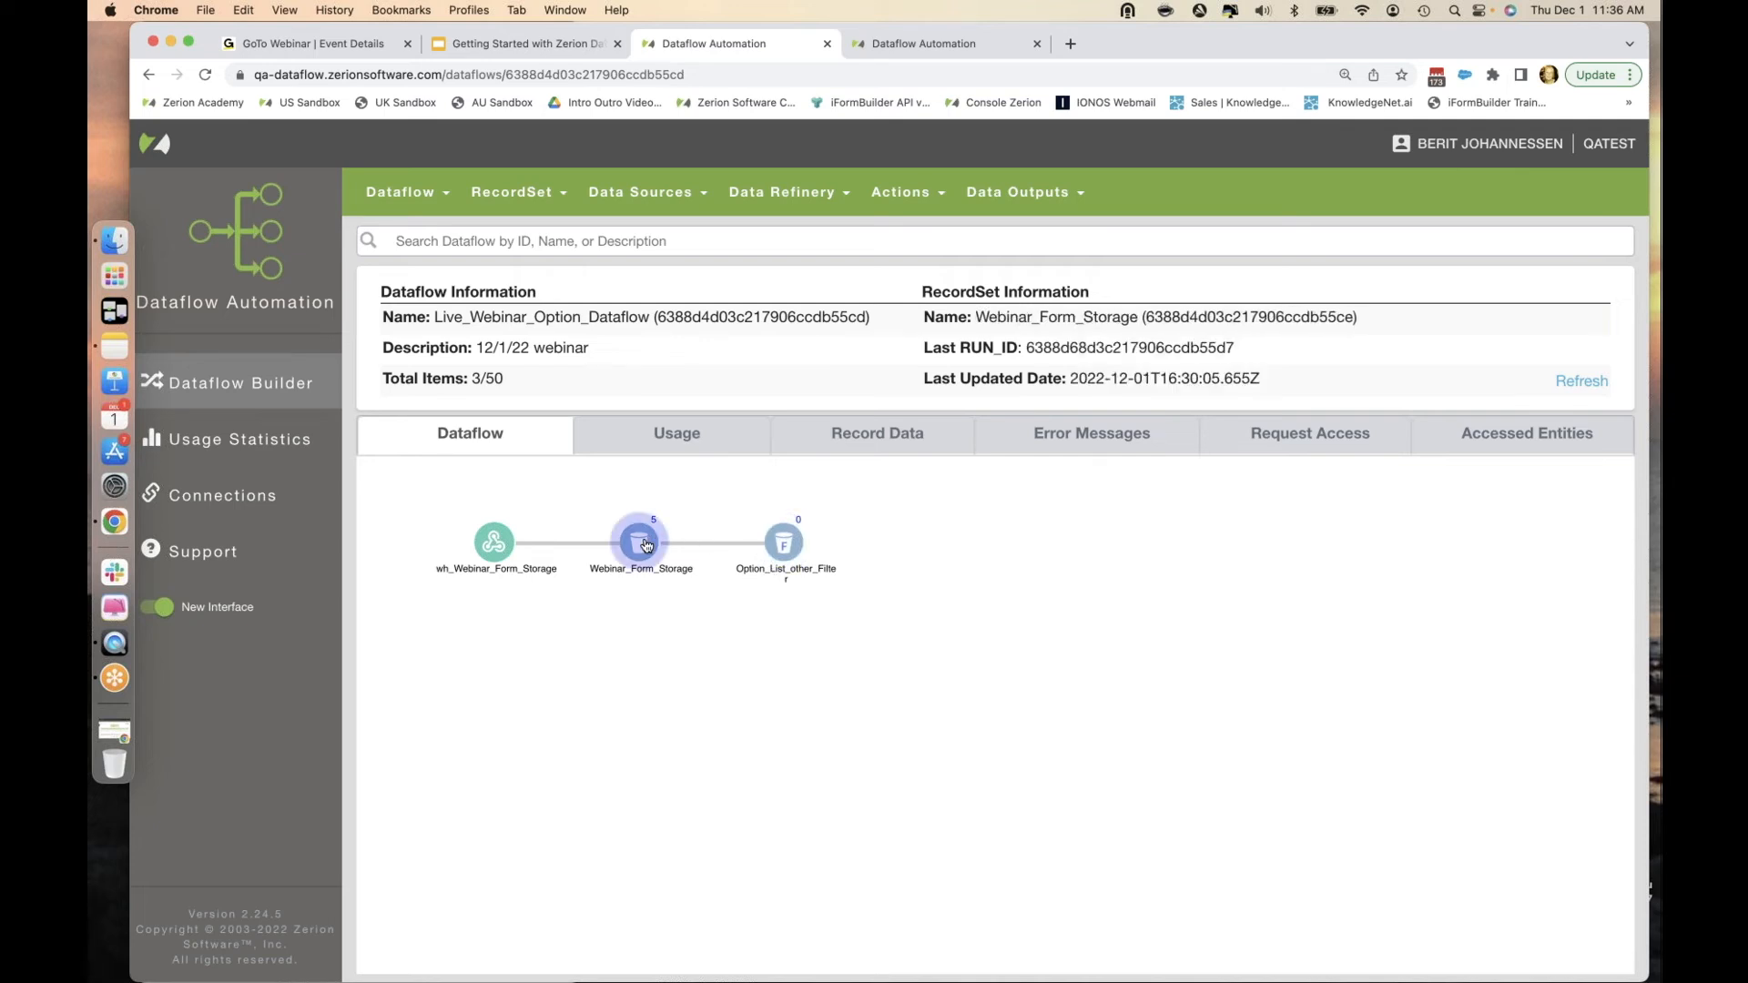
{"action": "left_click", "coordinate": [555, 195]}
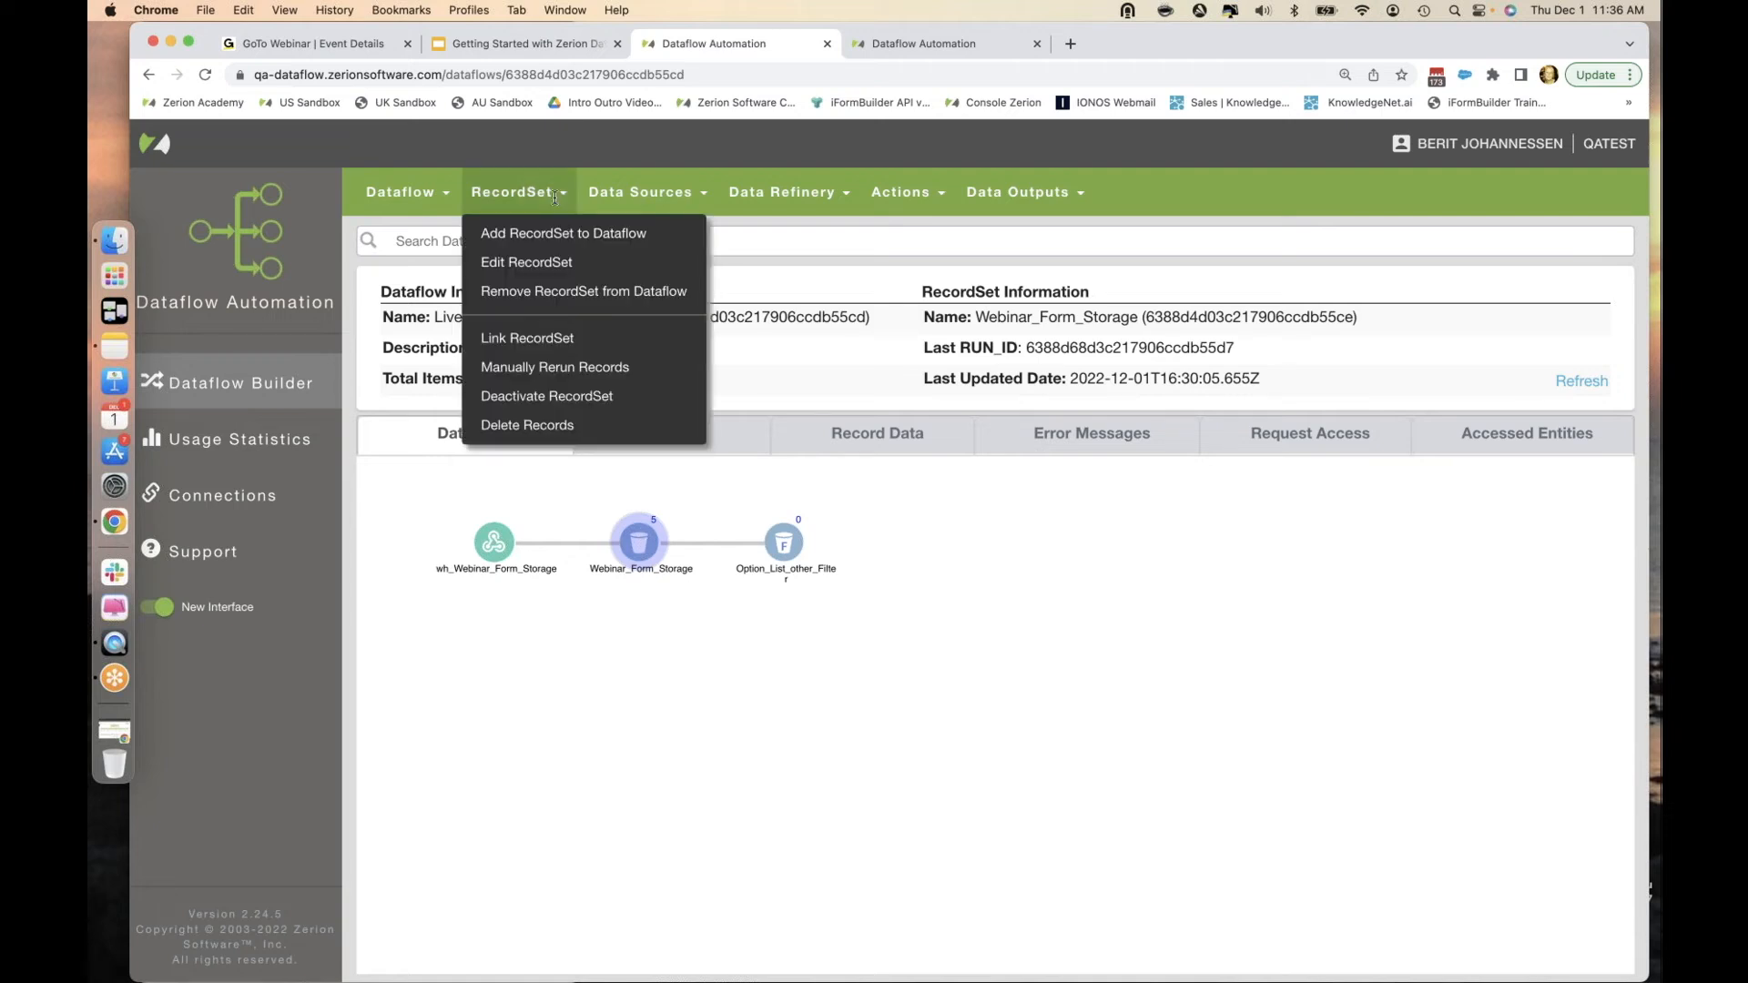
{"action": "left_click", "coordinate": [577, 369]}
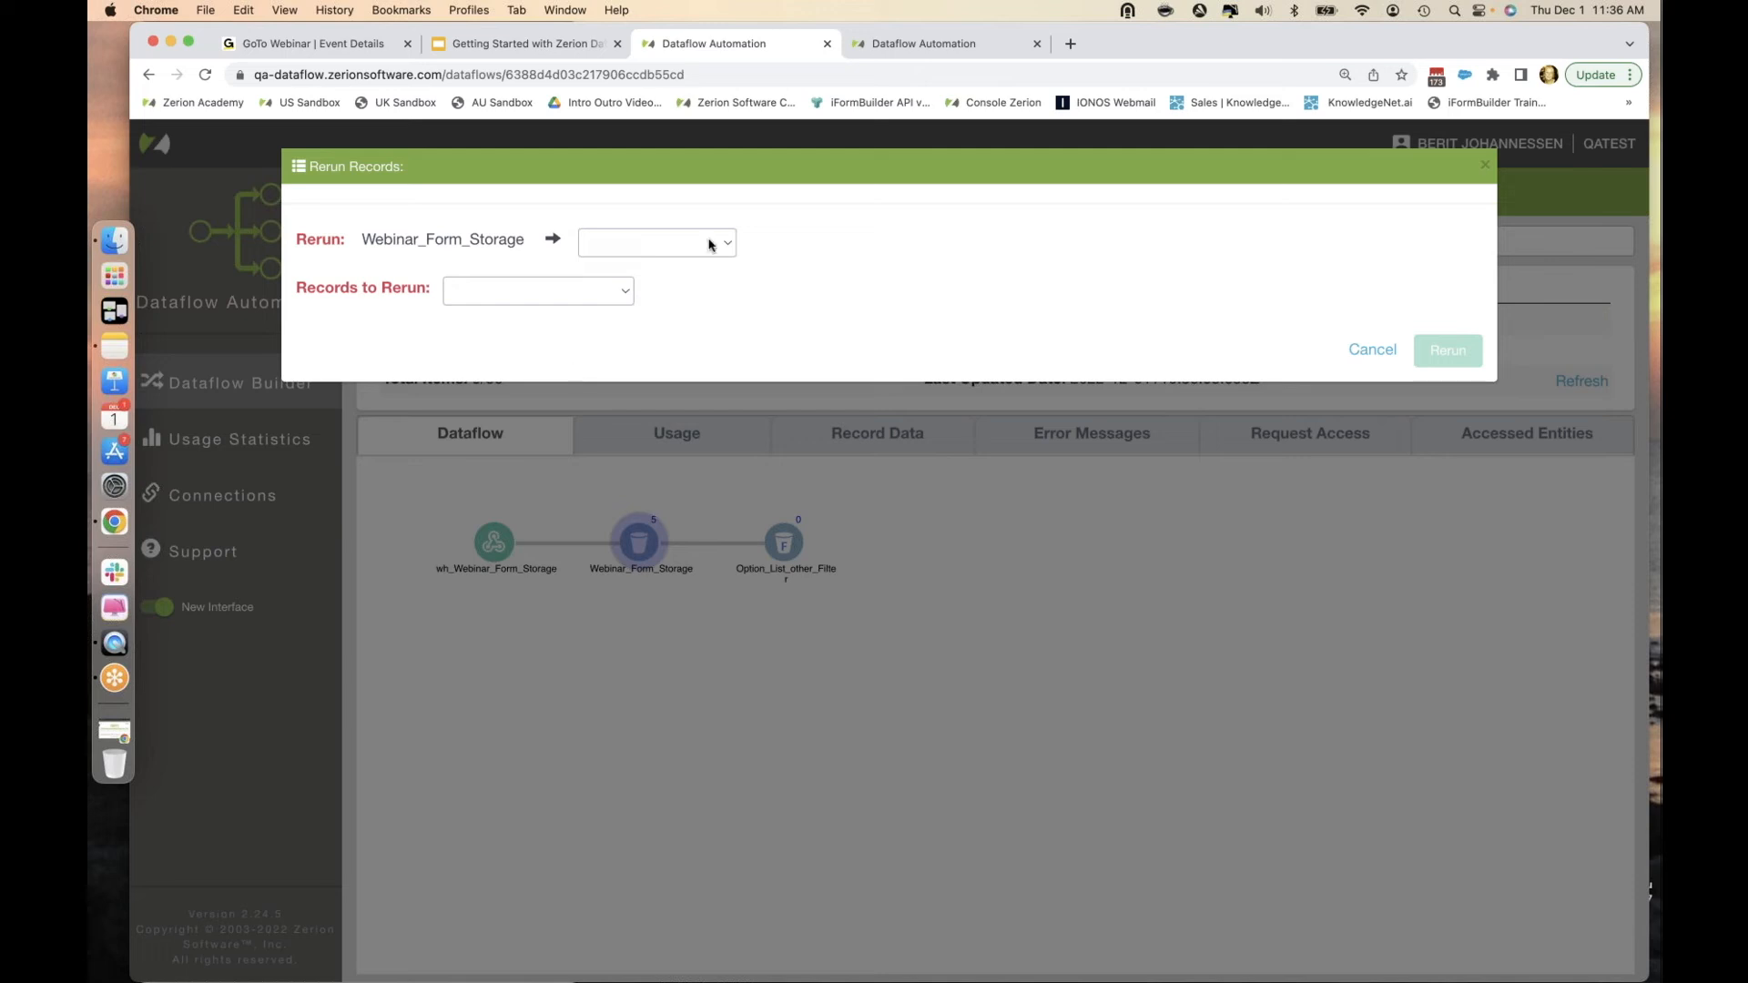
{"action": "left_click", "coordinate": [671, 249]}
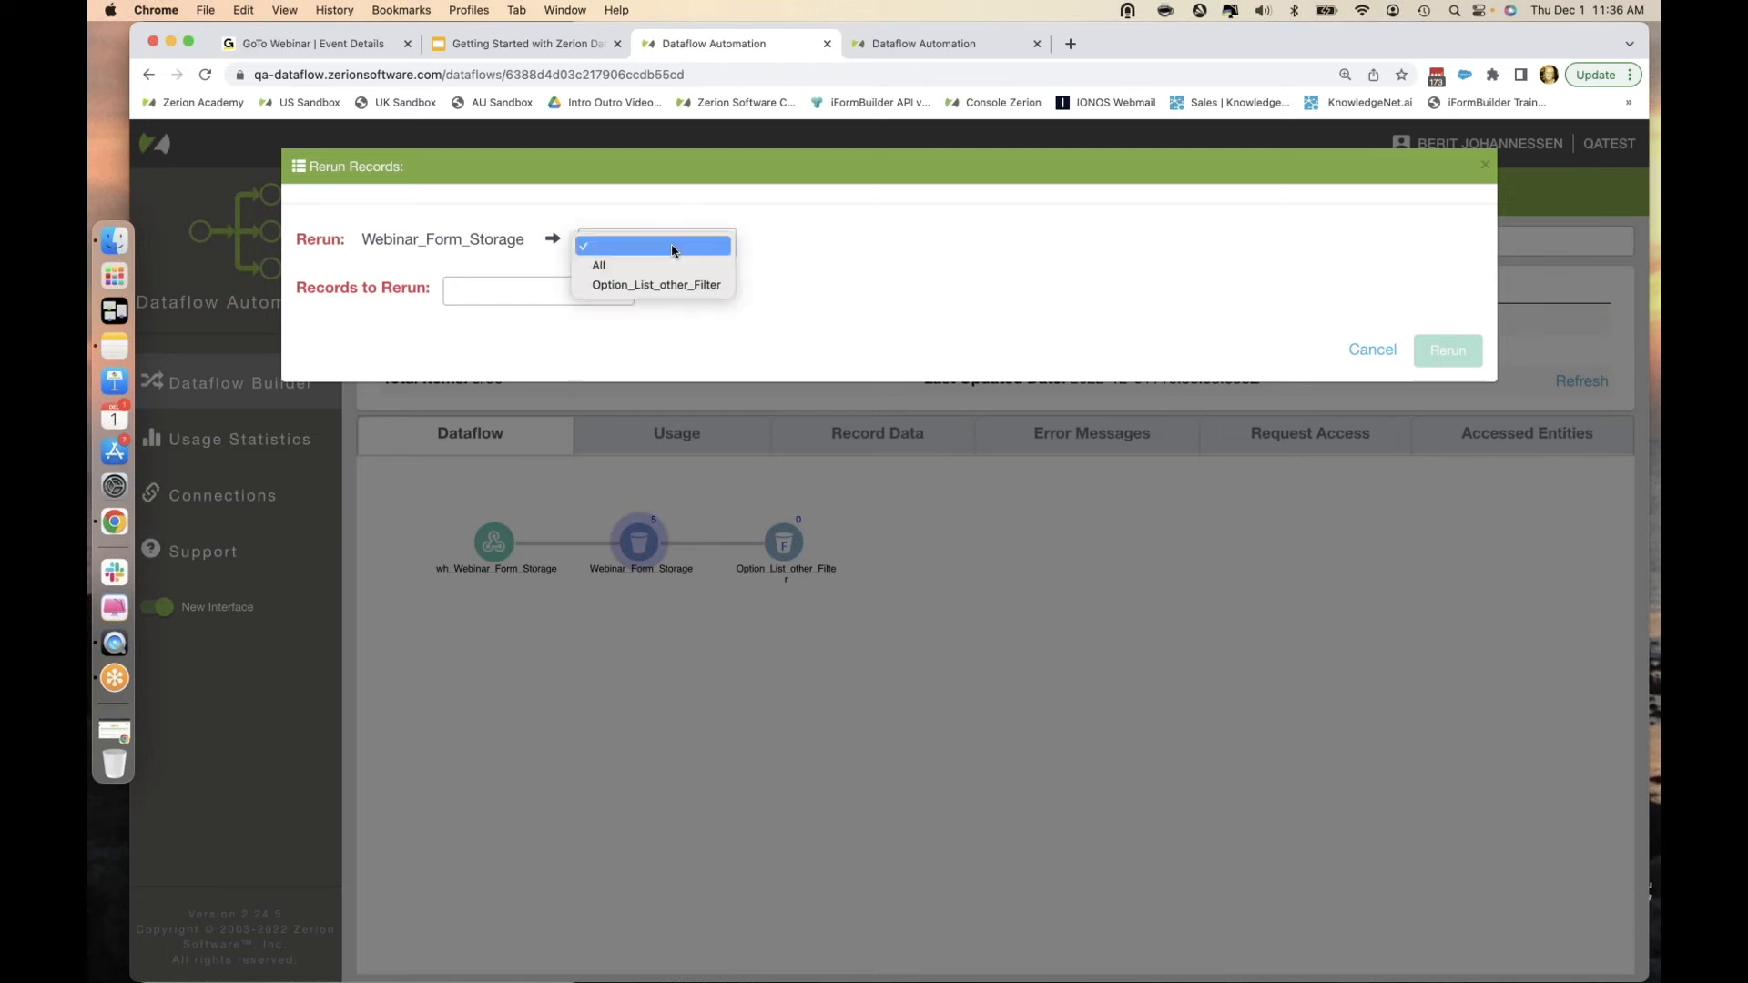
{"action": "left_click", "coordinate": [617, 271]}
{"action": "left_click", "coordinate": [608, 291]}
{"action": "left_click", "coordinate": [604, 314]}
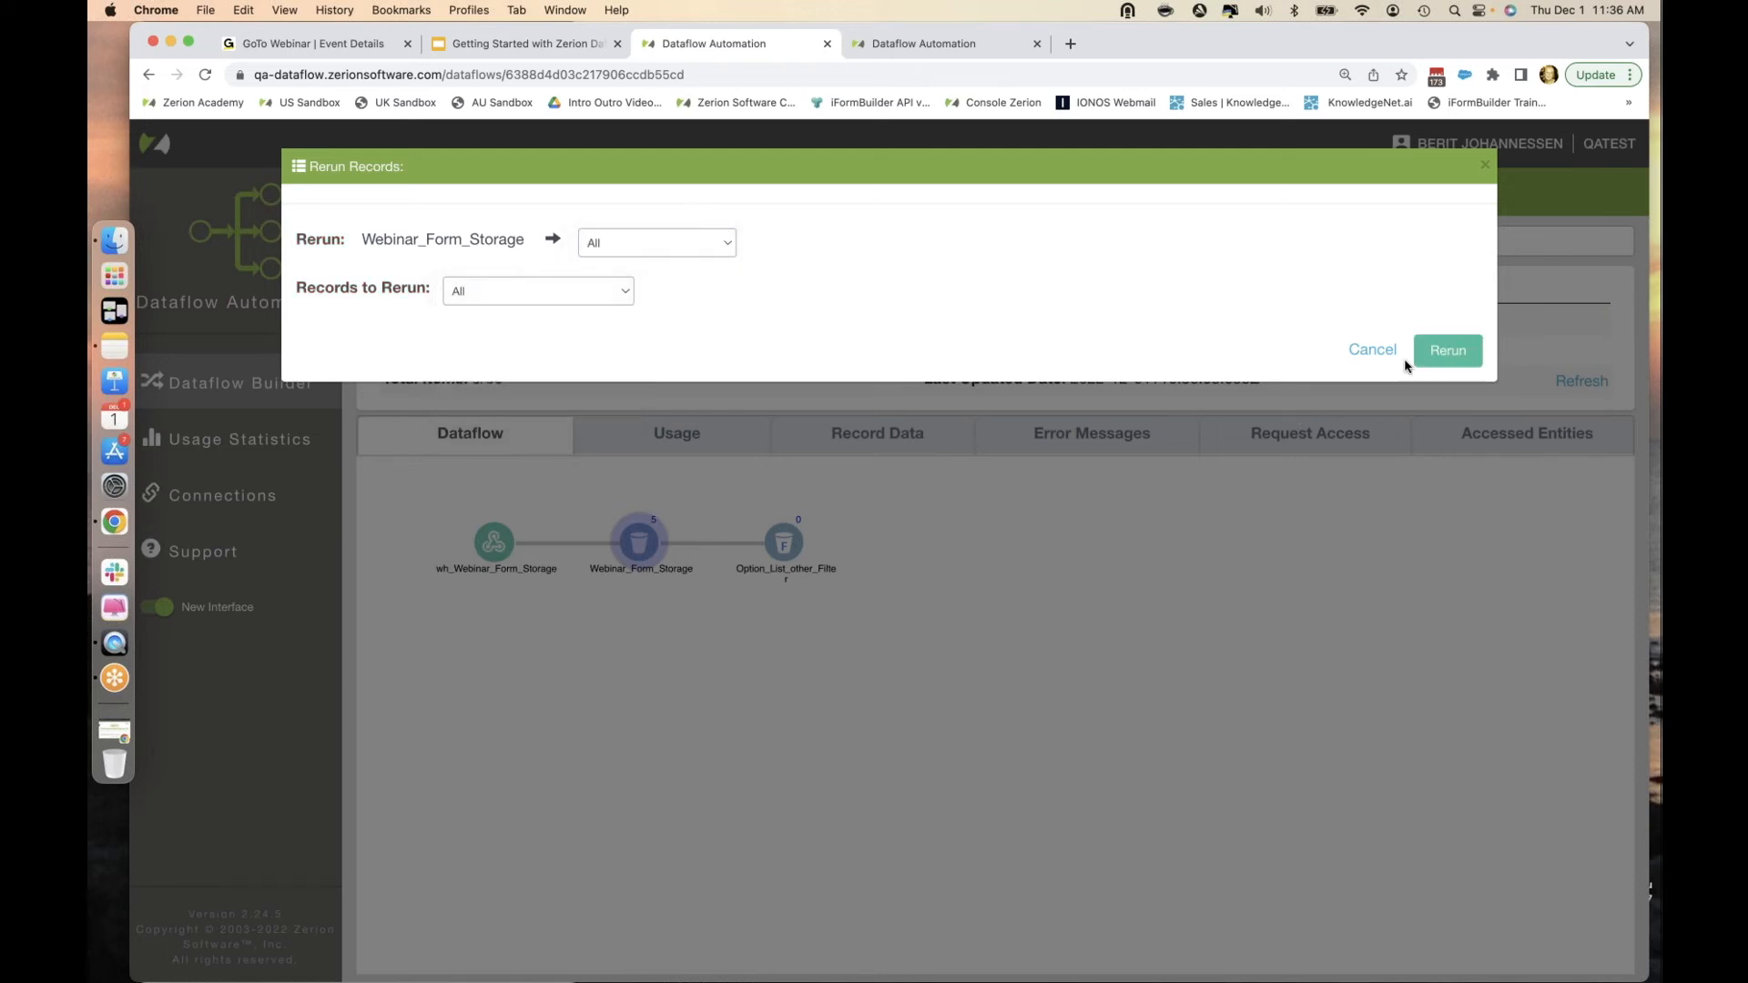
{"action": "left_click", "coordinate": [1455, 351]}
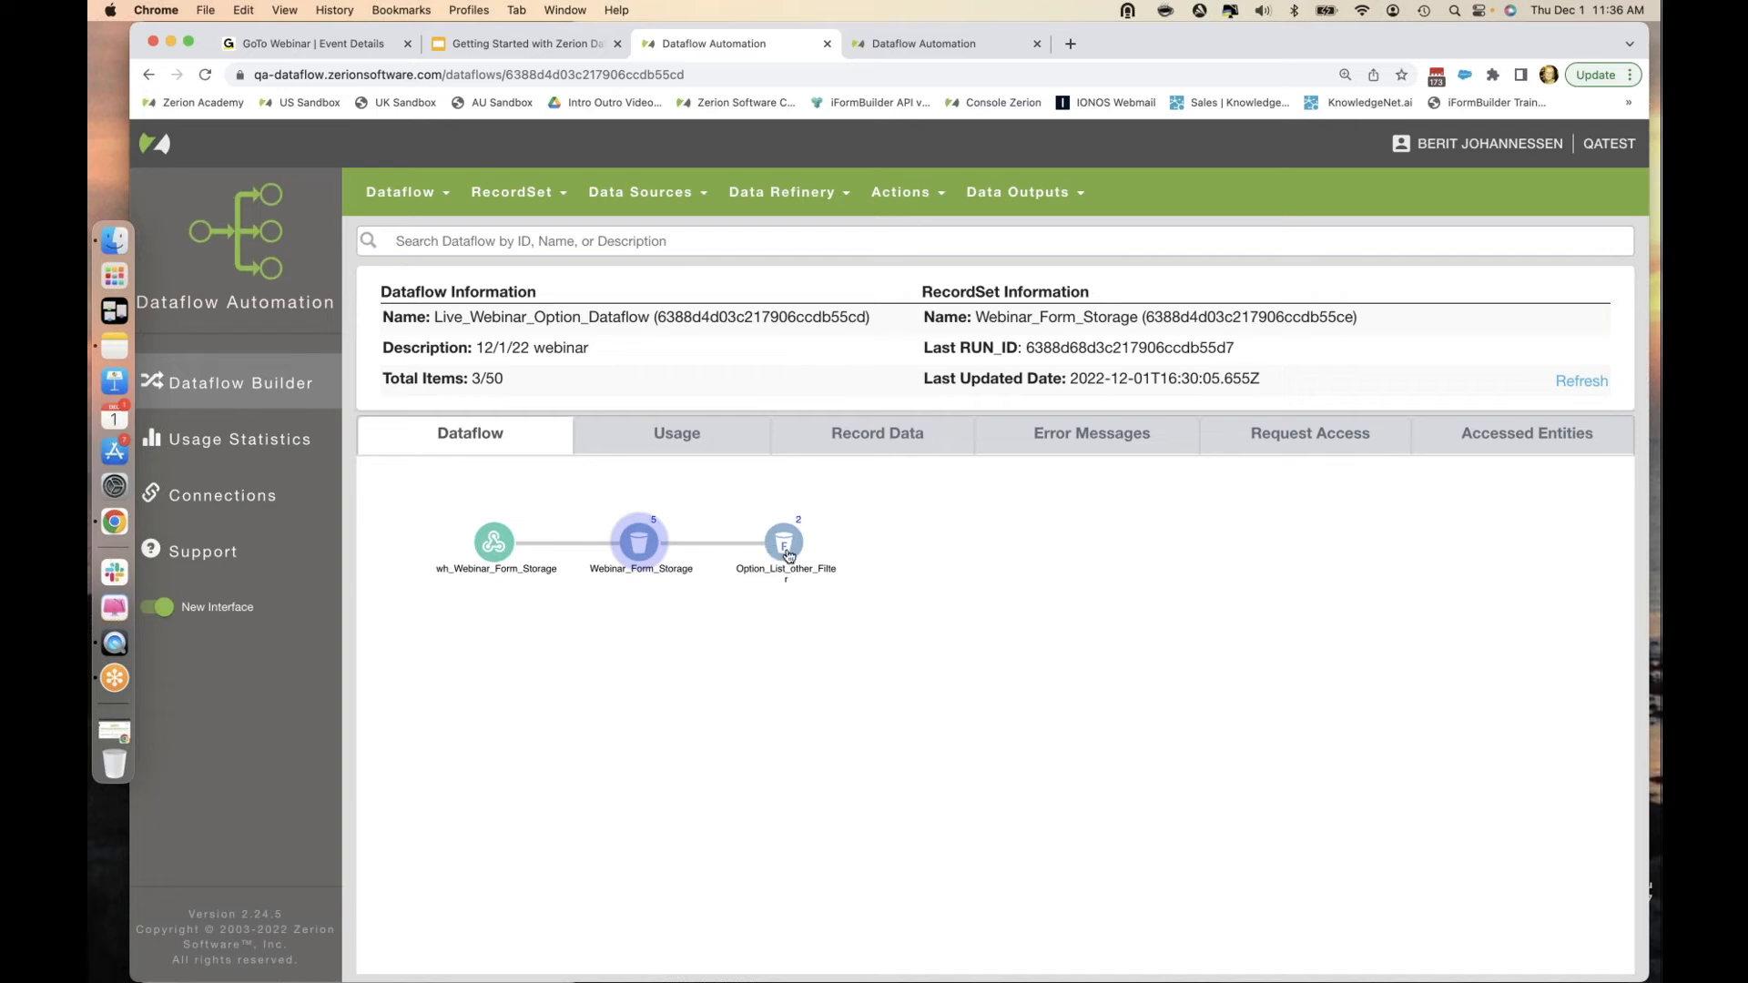
{"action": "left_click", "coordinate": [546, 47]}
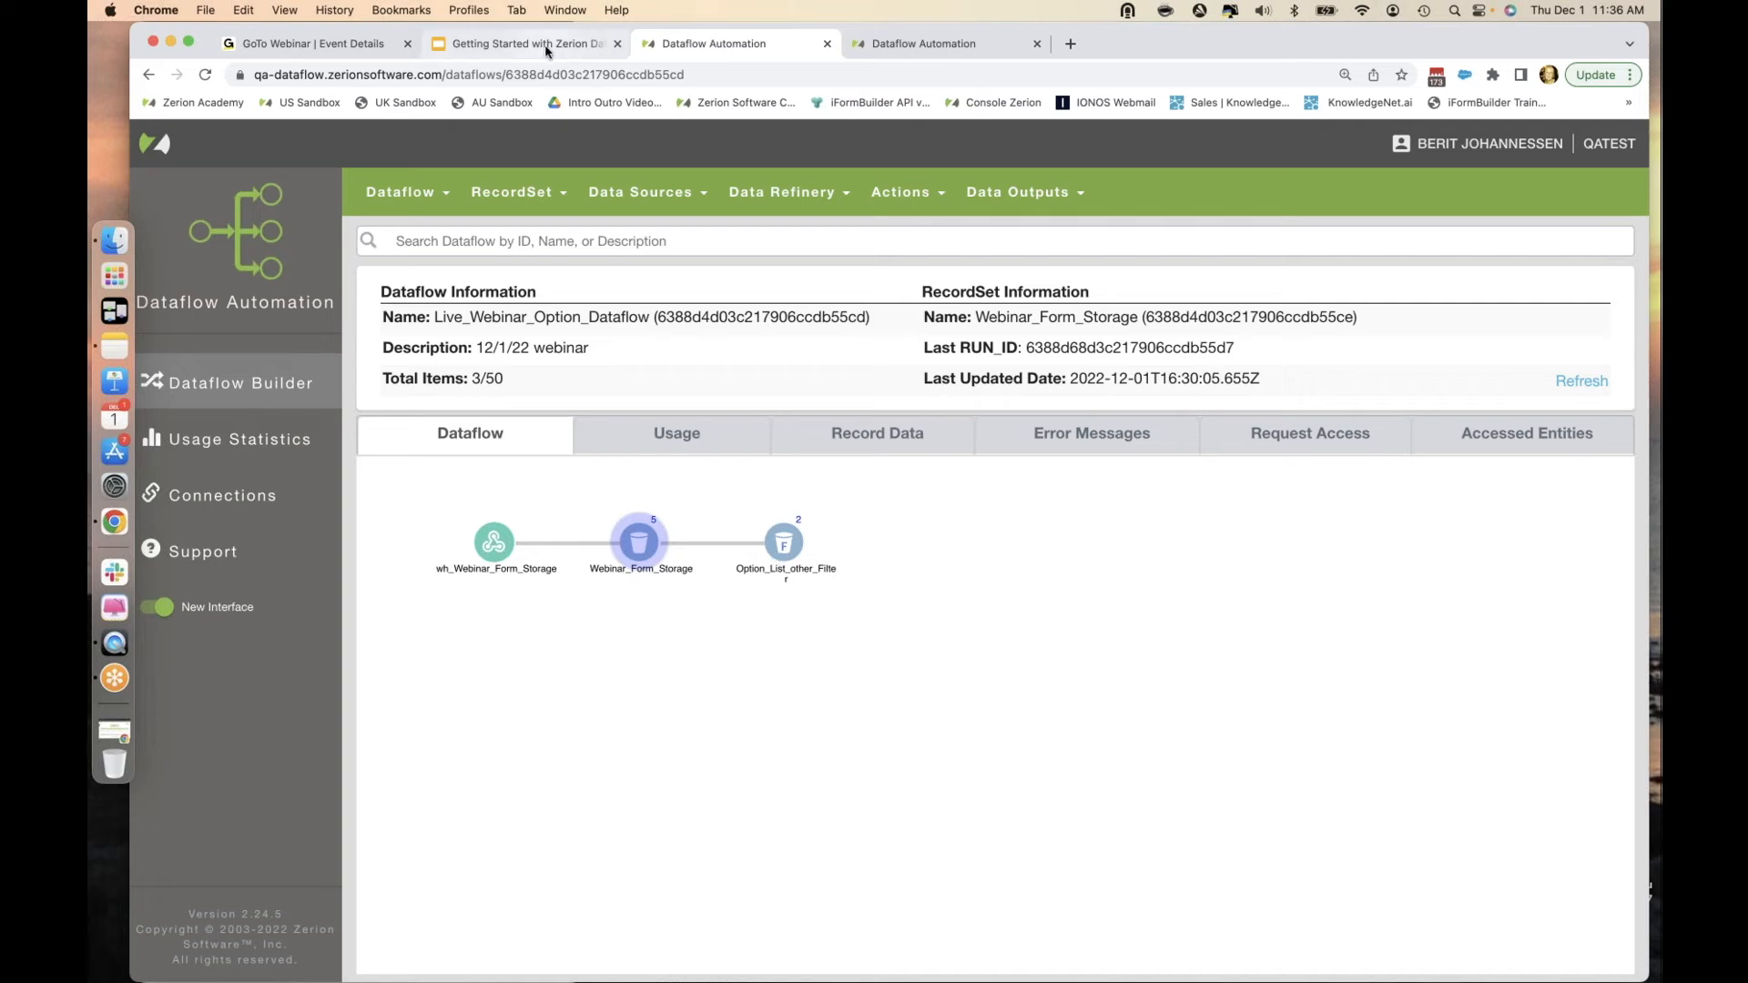
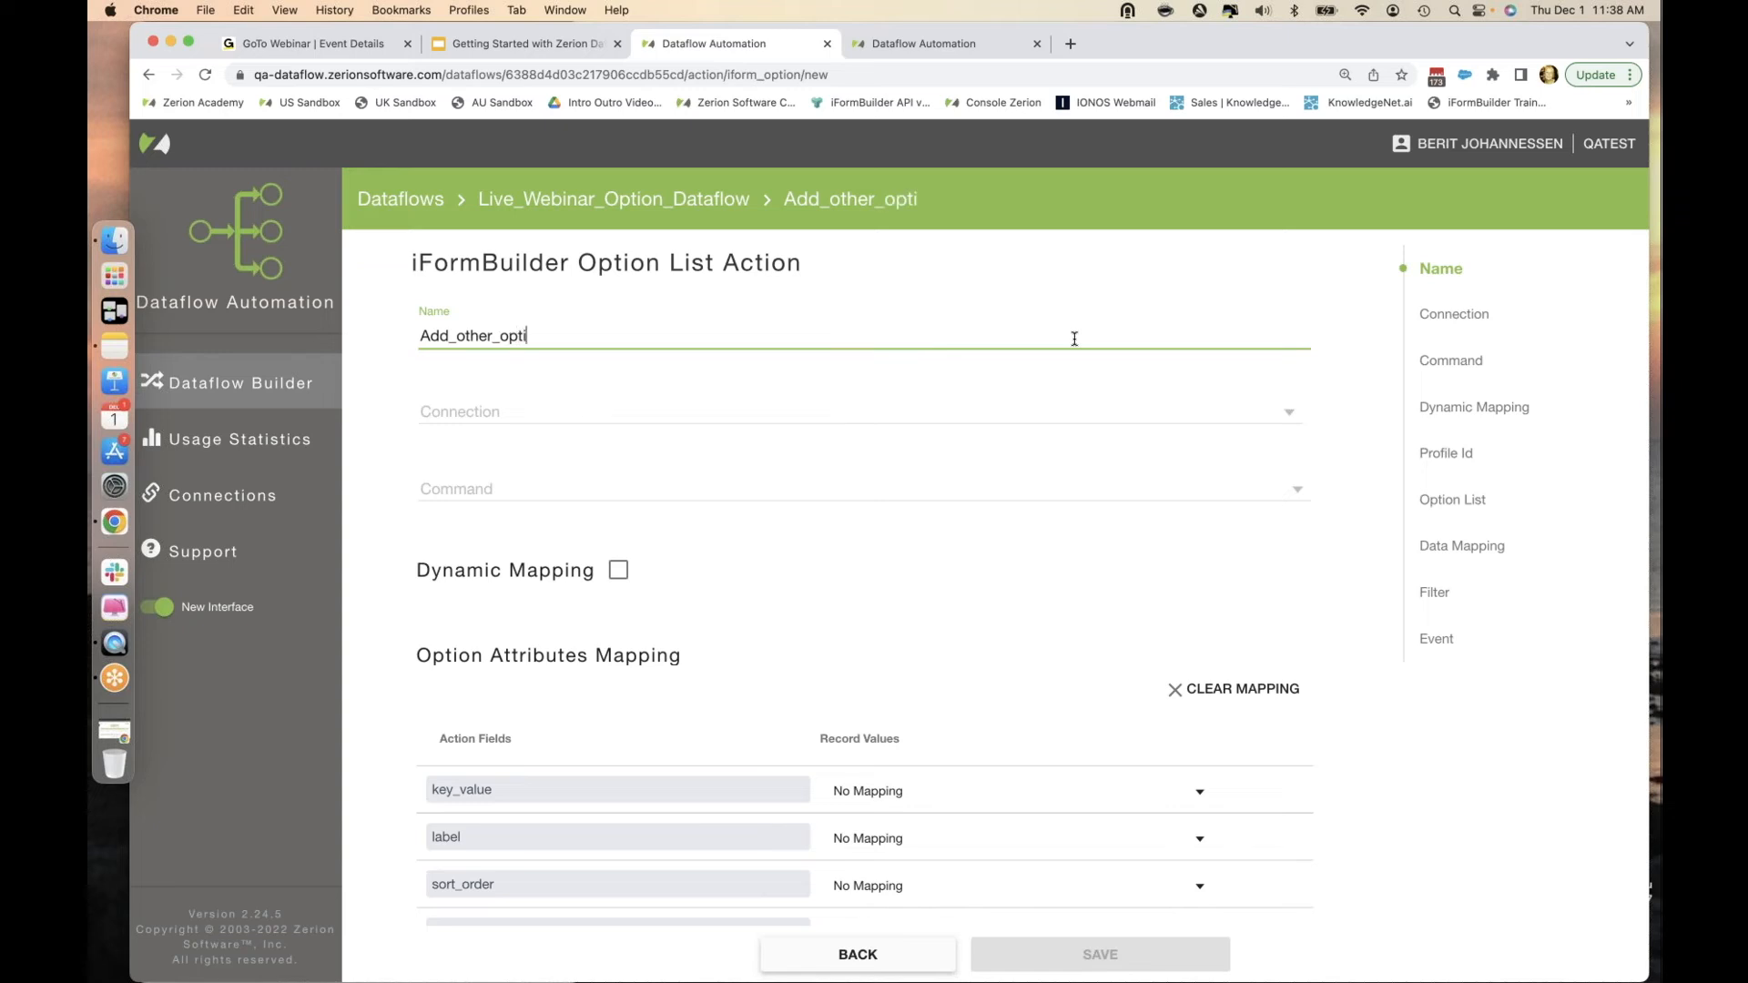
Name the iFormBuilder option list action Add_other_option_to_list and select the Training_Dataflow1_User connection.
{"action": "type", "text": "st"}
{"action": "left_click", "coordinate": [930, 419]}
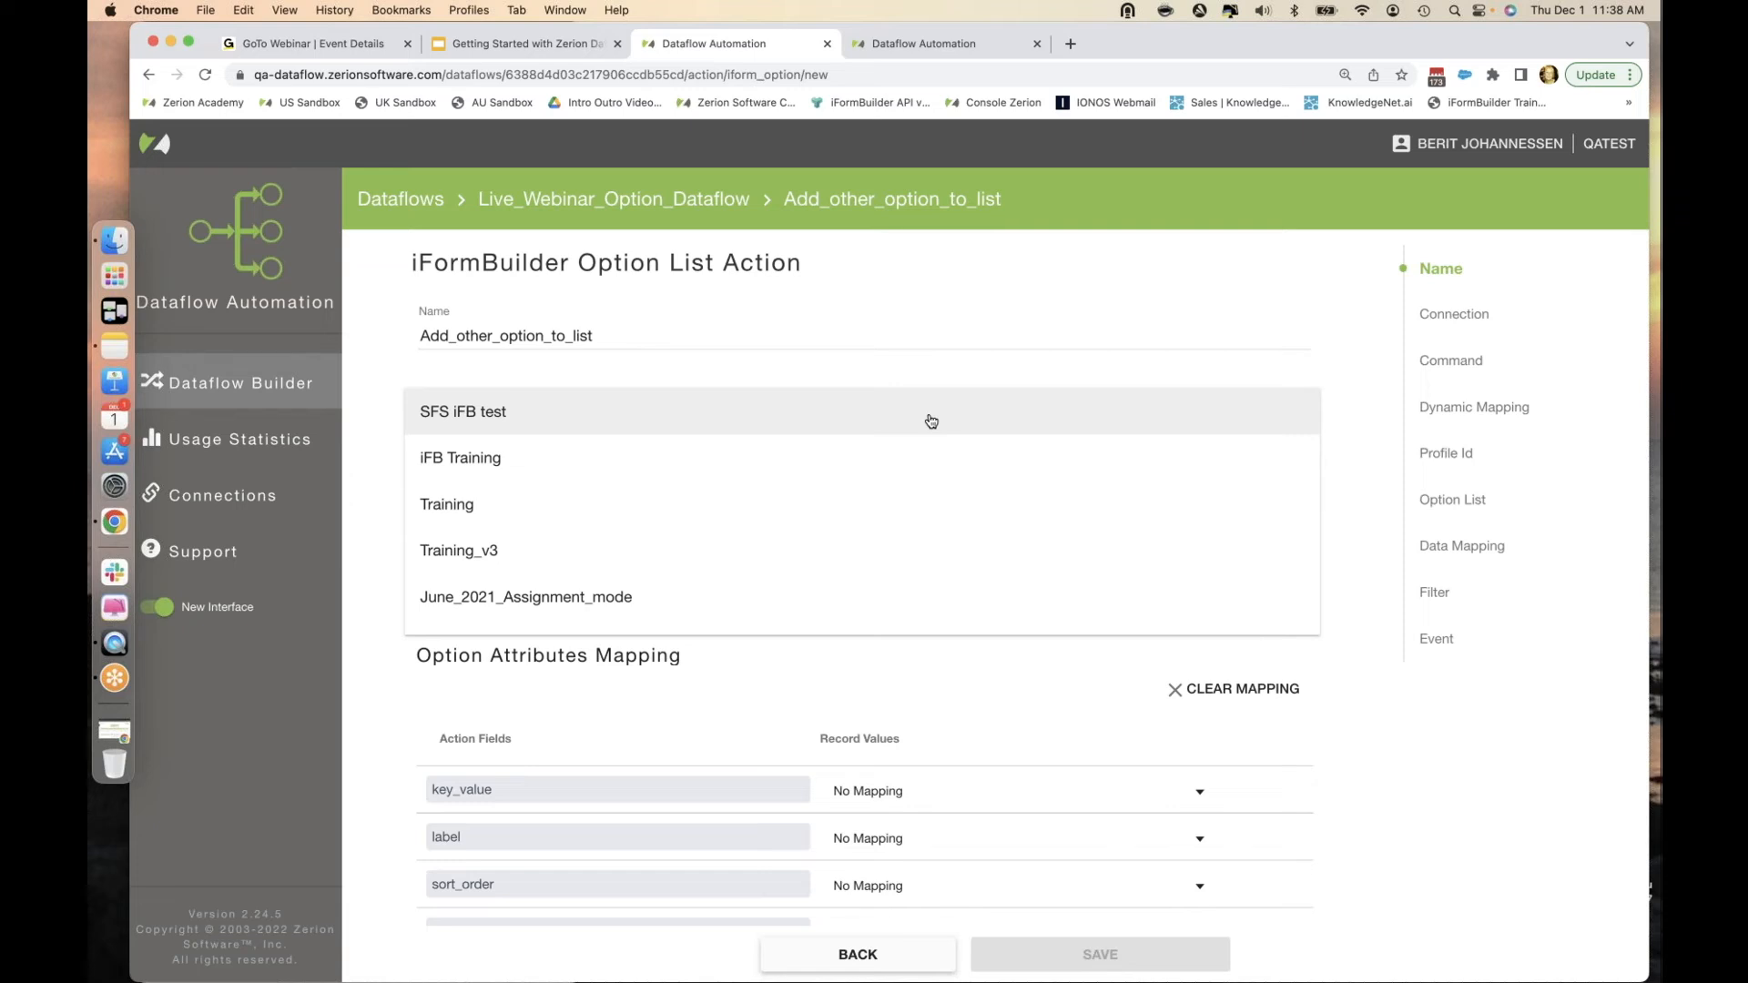
{"action": "scroll", "coordinate": [931, 420], "scroll_direction": "down", "scroll_amount": 3}
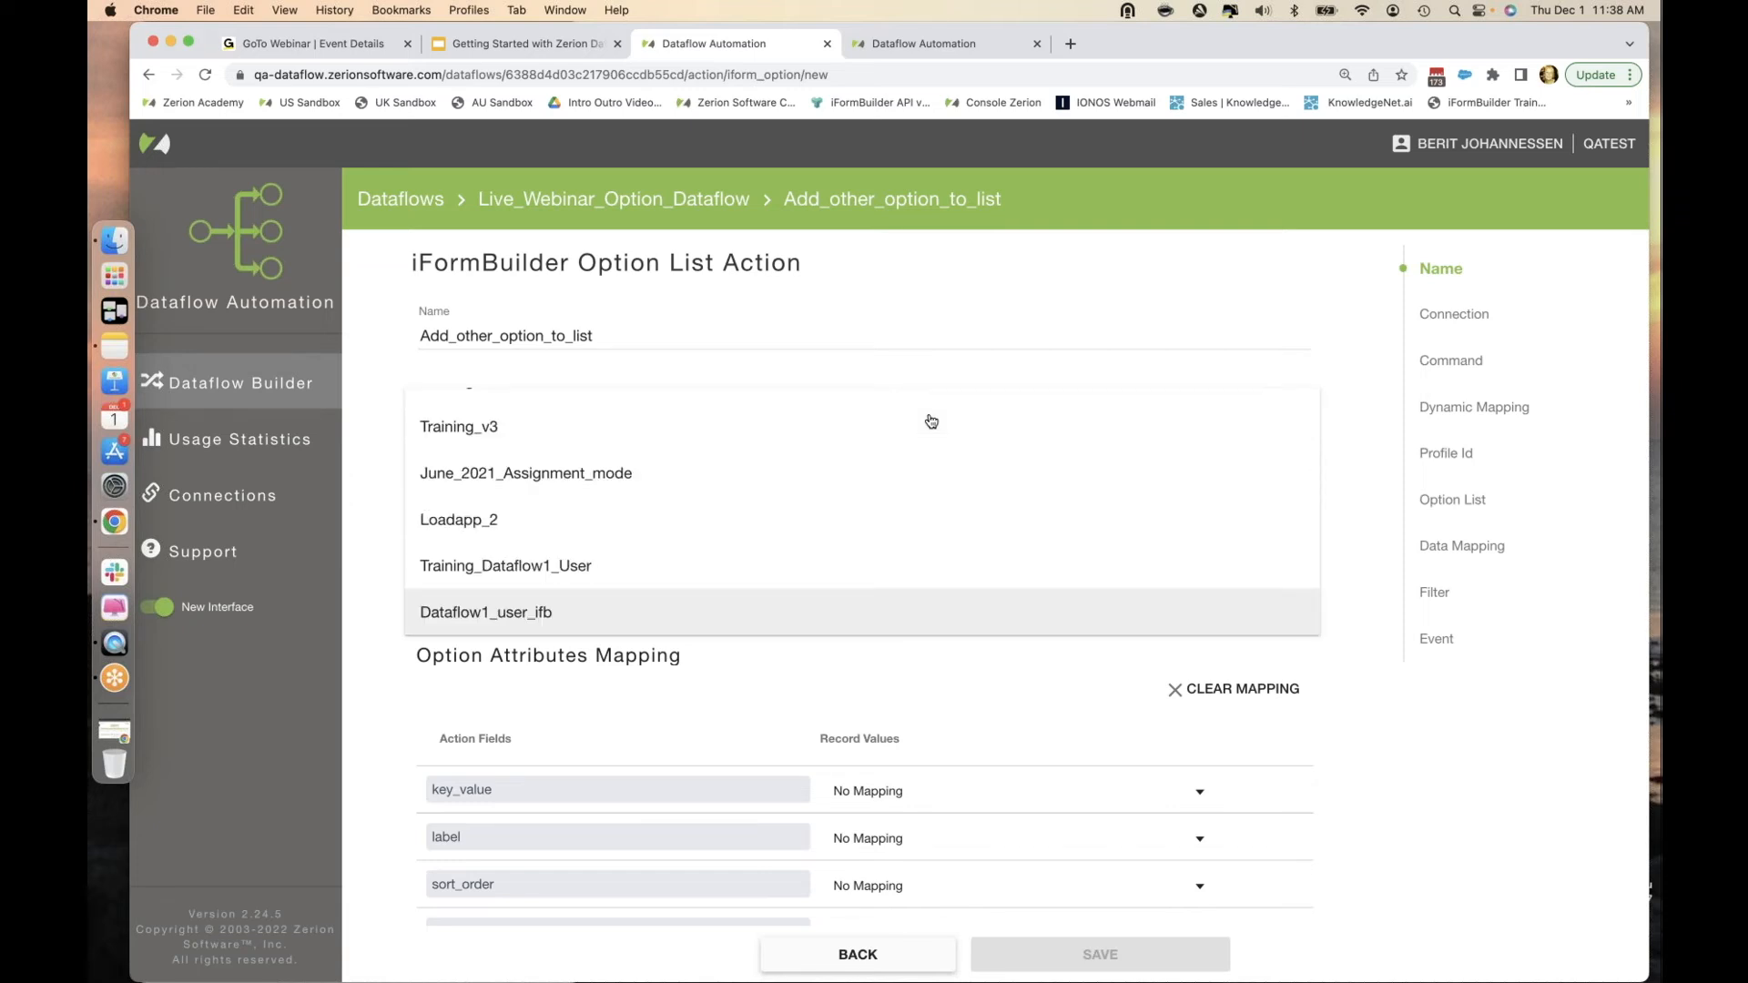
{"action": "scroll", "coordinate": [682, 605], "scroll_direction": "up", "scroll_amount": 1}
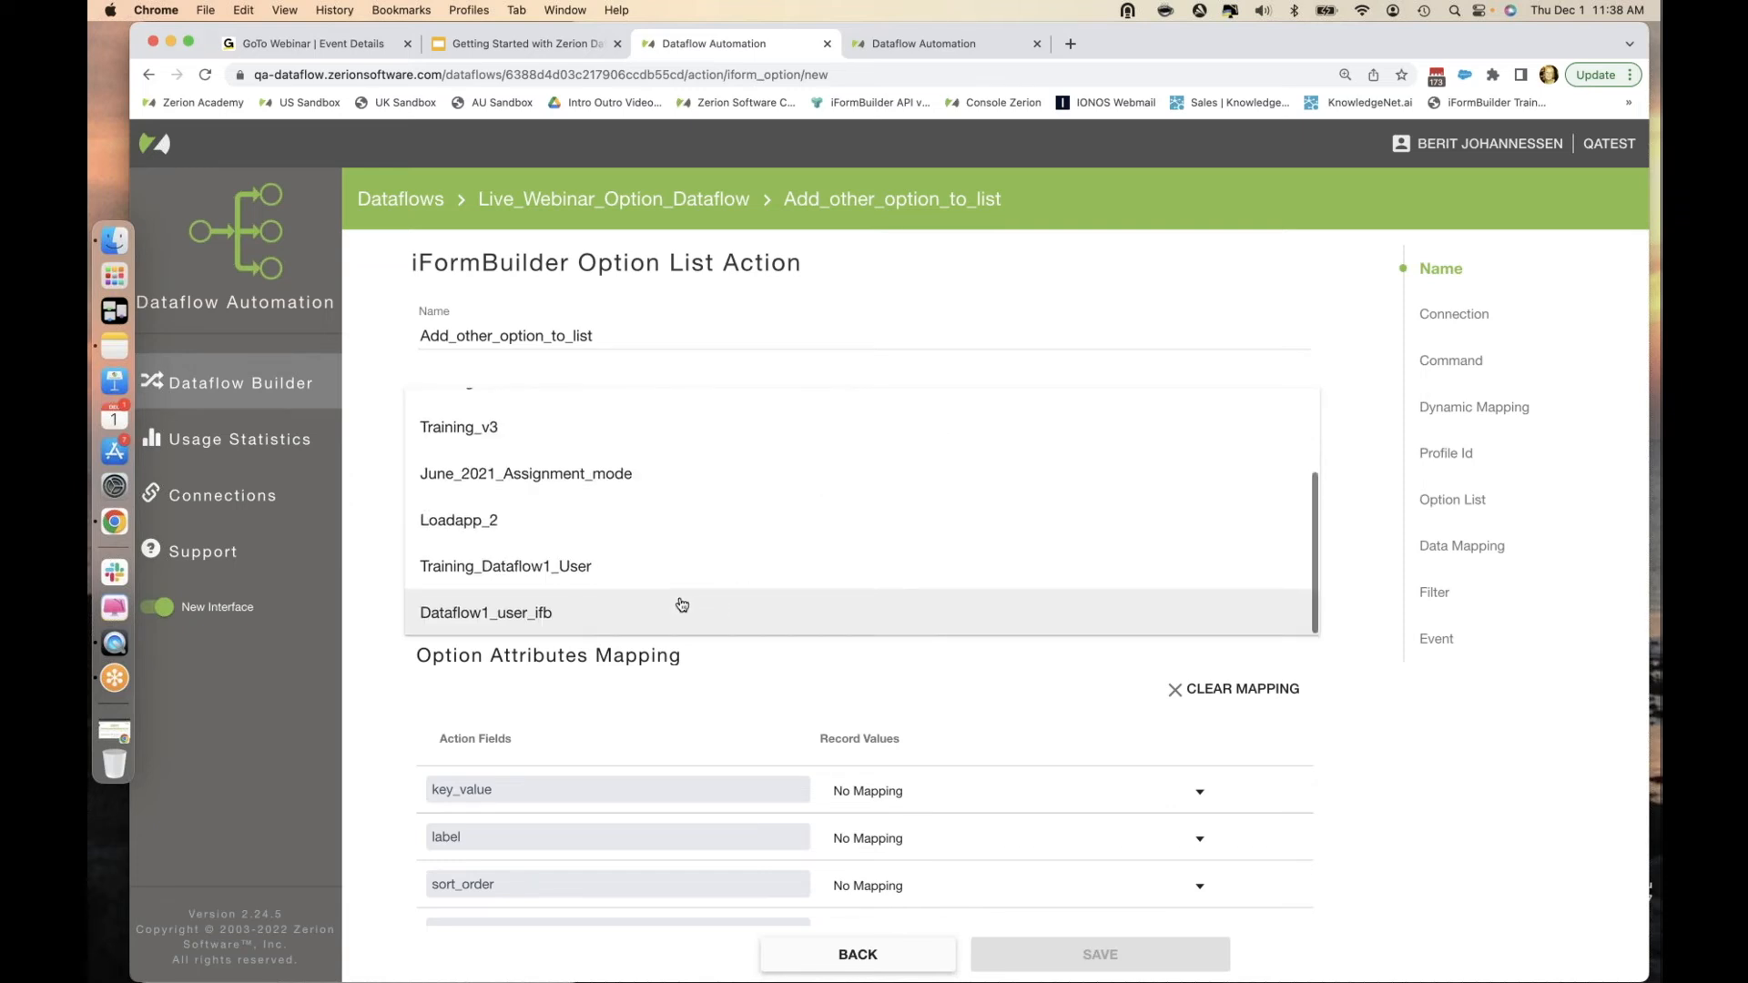
{"action": "scroll", "coordinate": [682, 606], "scroll_direction": "up", "scroll_amount": 1}
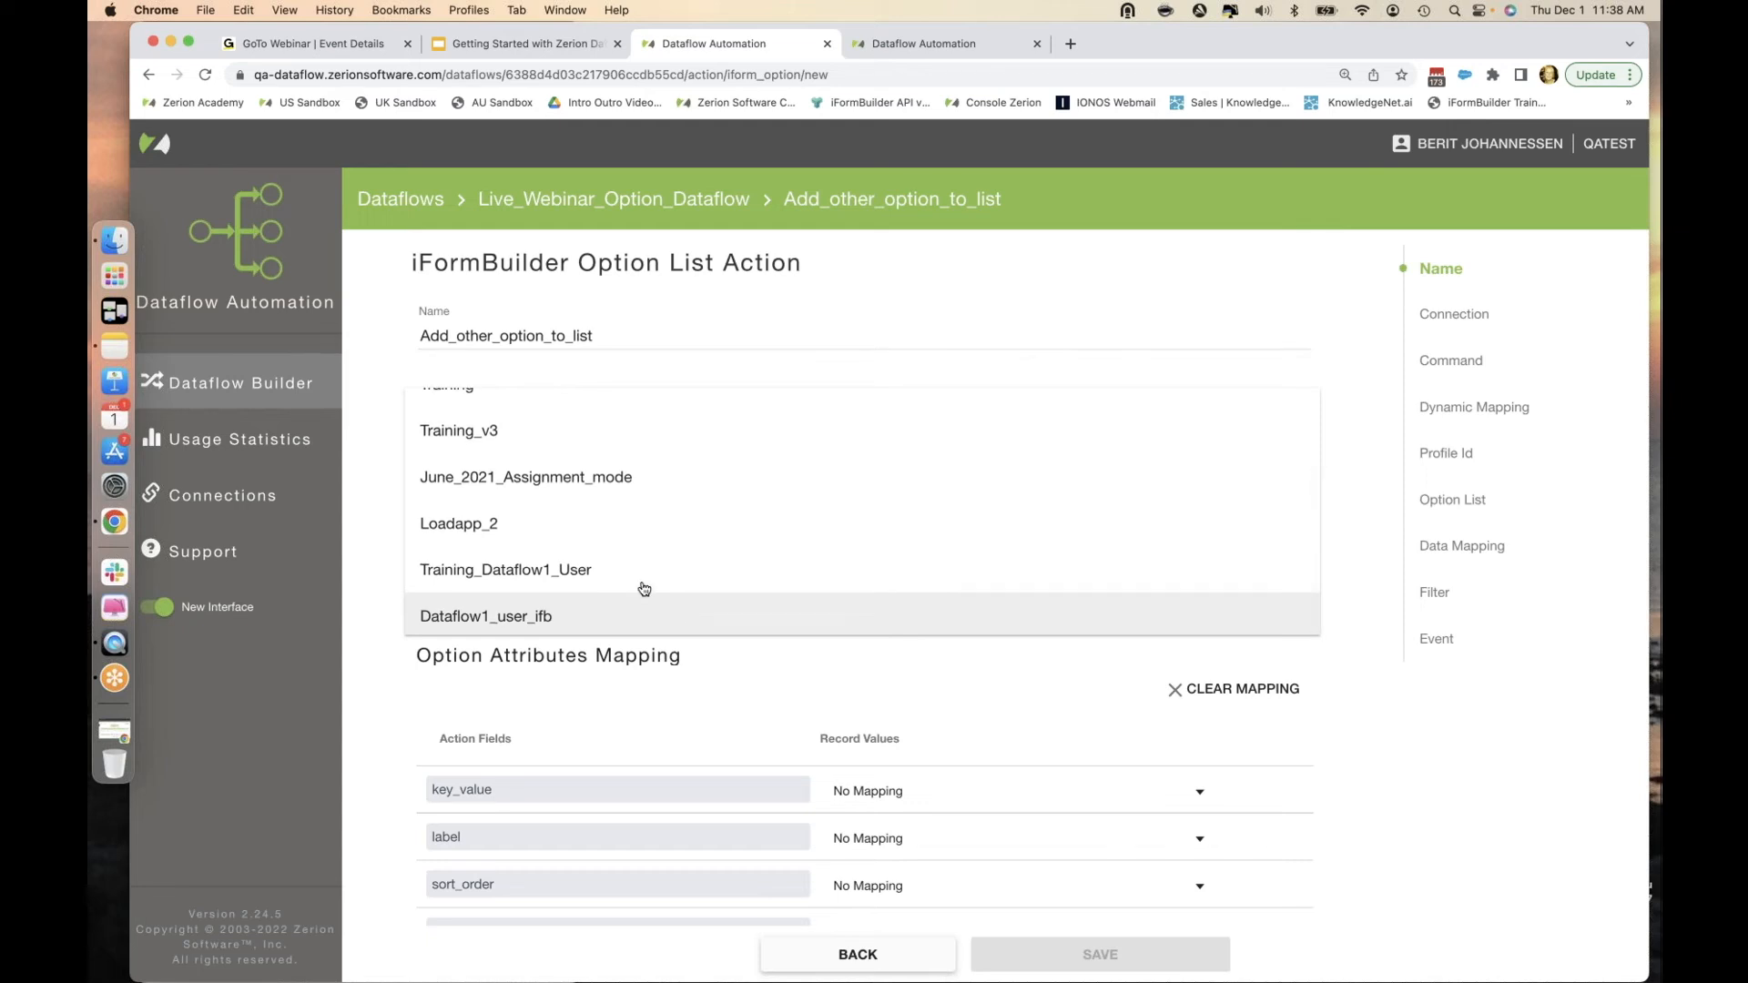
{"action": "left_click", "coordinate": [580, 570]}
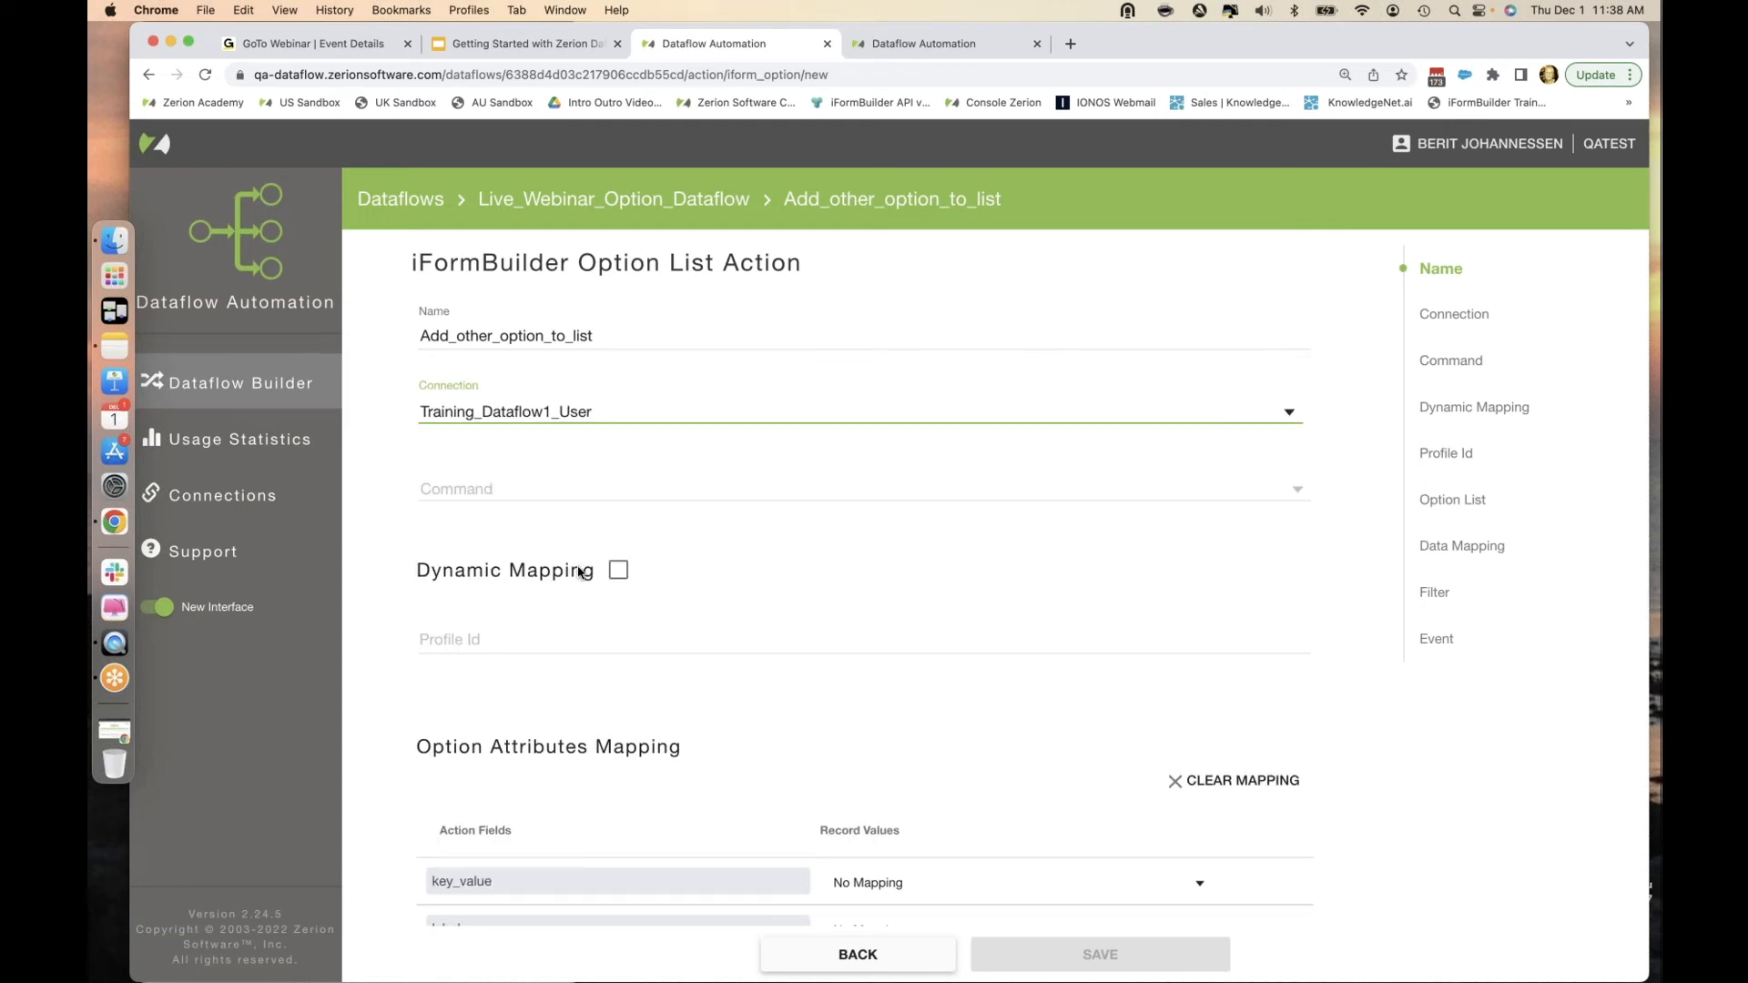
{"action": "left_click", "coordinate": [542, 499]}
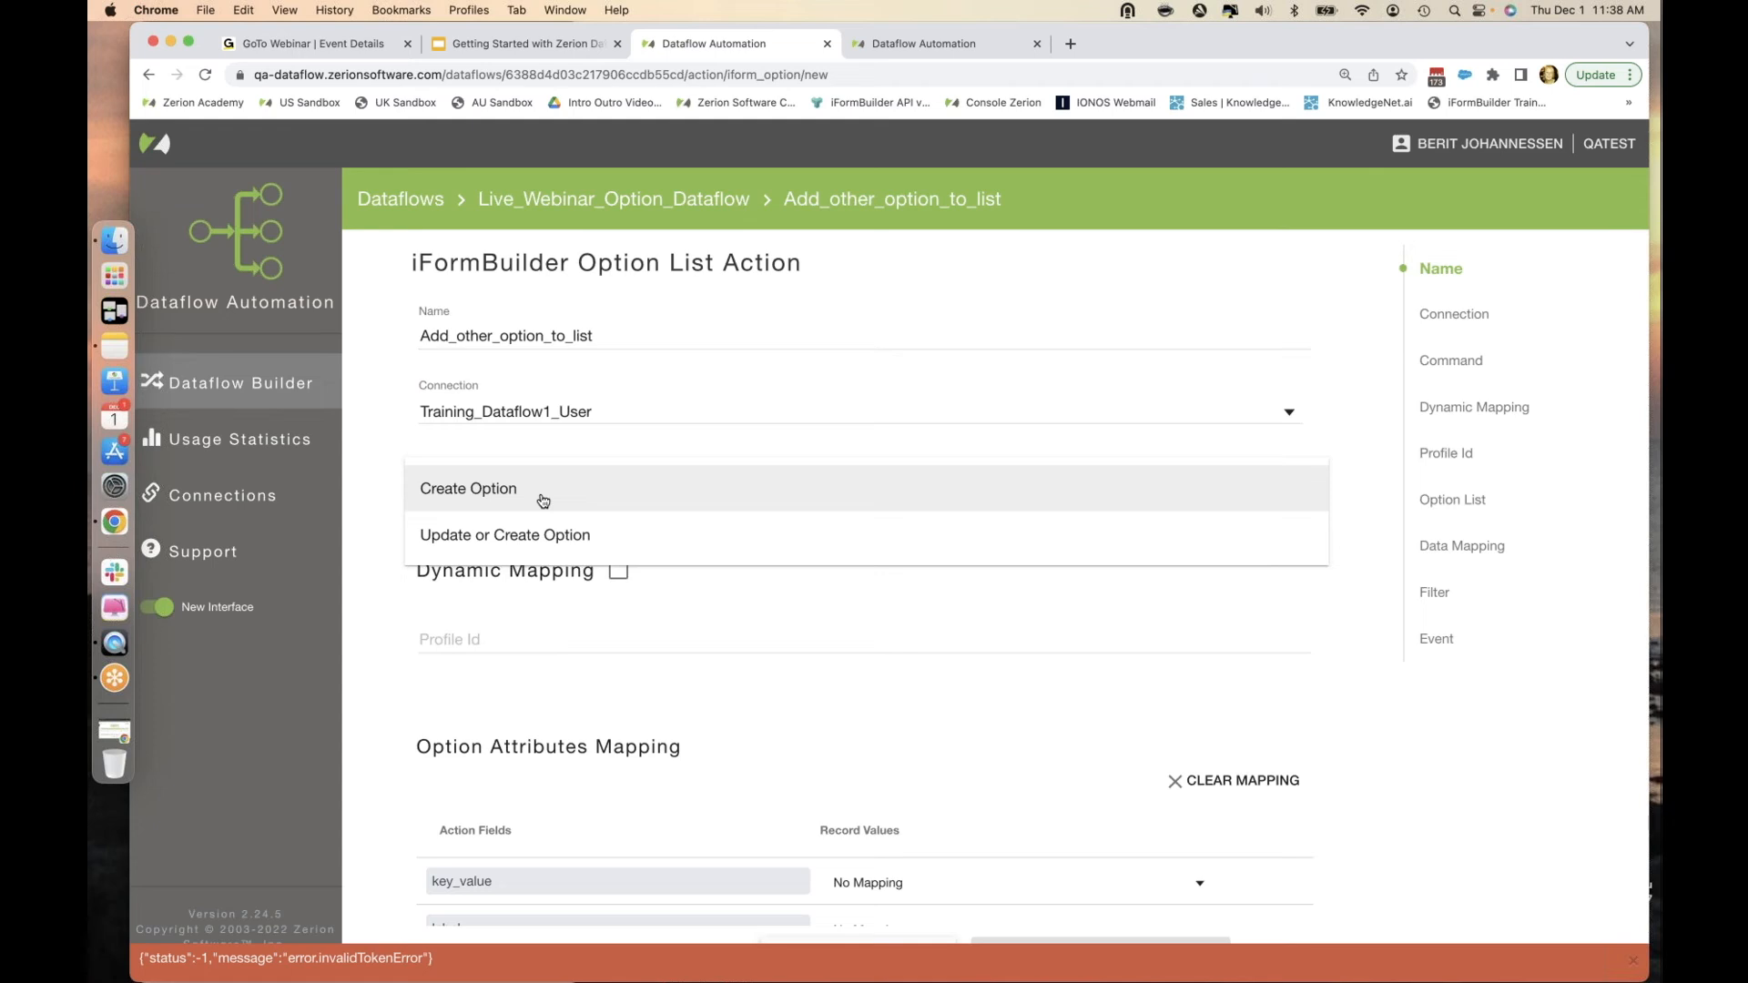
{"action": "left_click", "coordinate": [622, 416]}
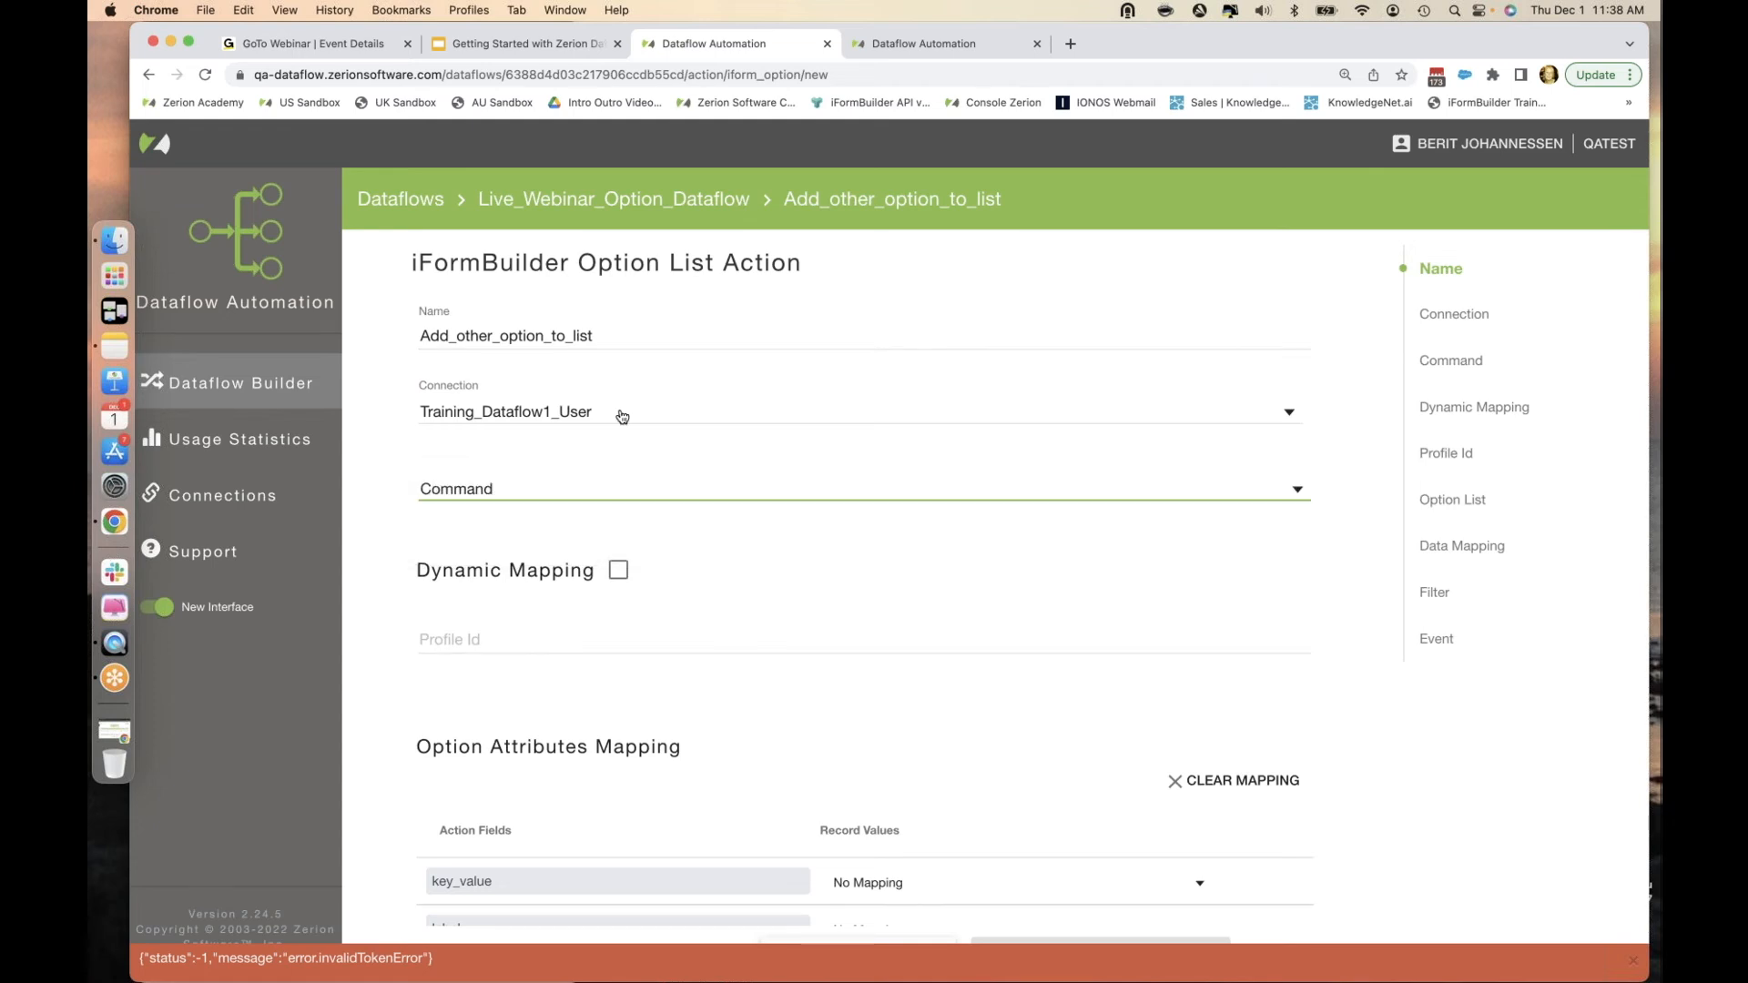
Change the action's connection to Dataflow1_user_ifb, set the command to Update or Create Option and dismiss the error bar.
{"action": "left_click", "coordinate": [622, 416]}
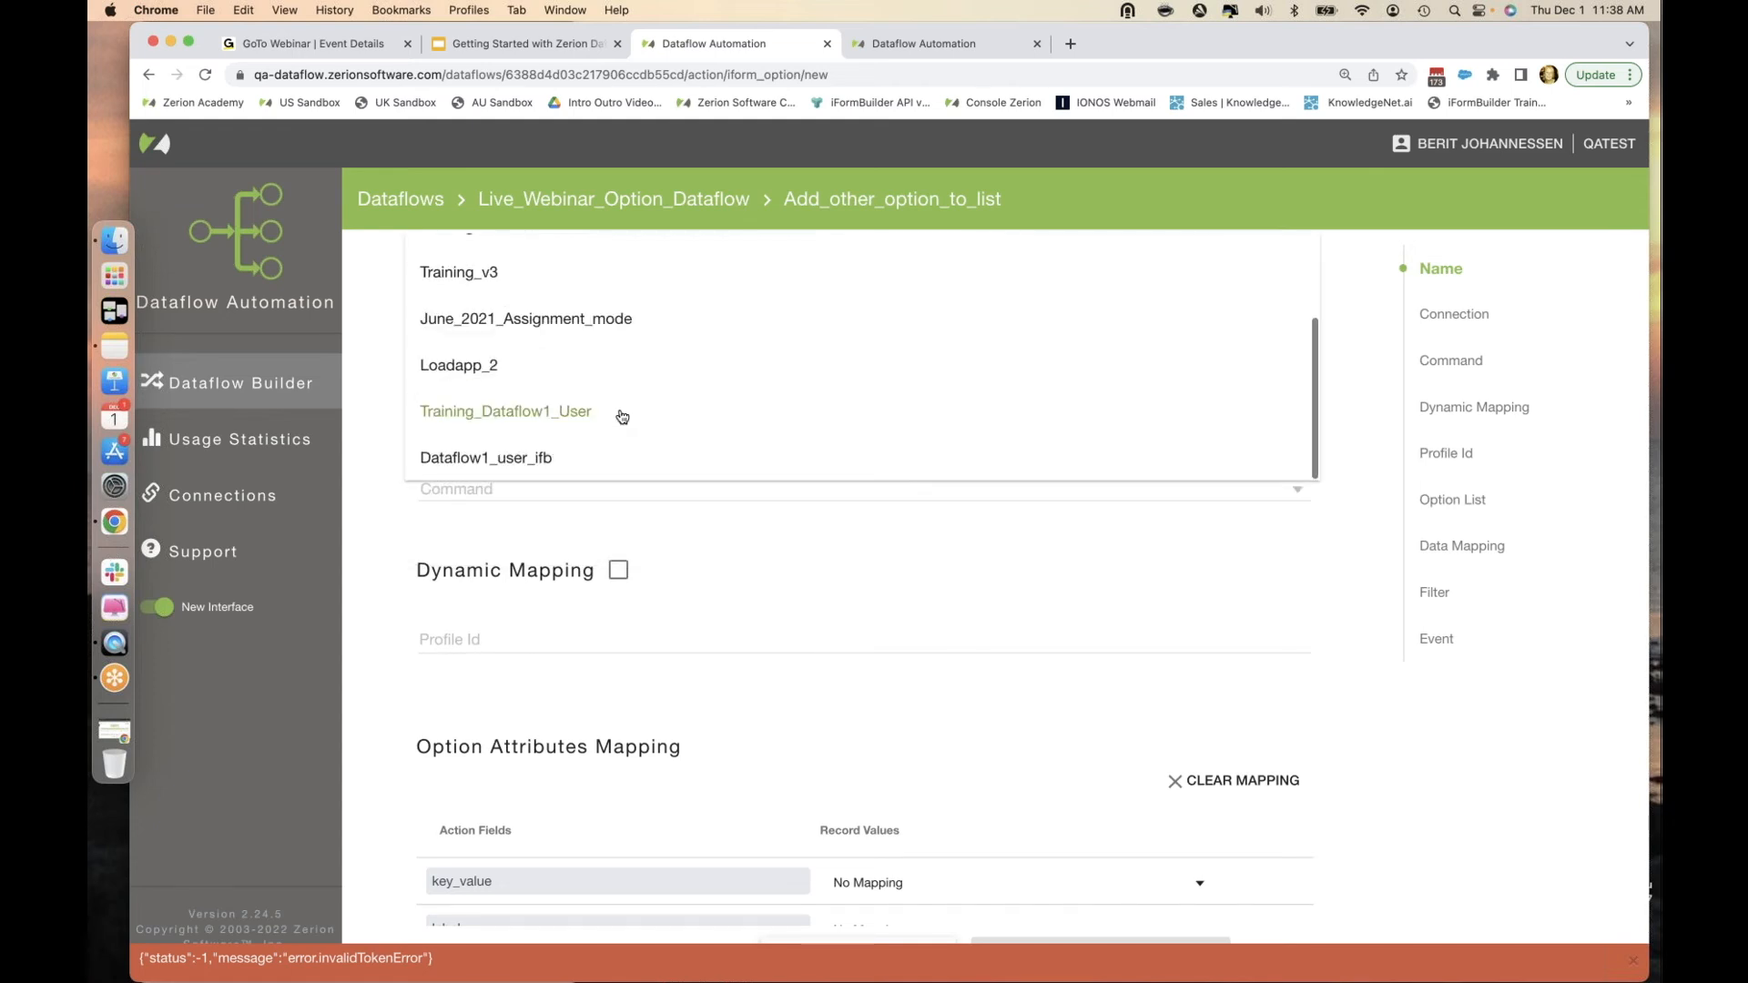
{"action": "left_click", "coordinate": [534, 460]}
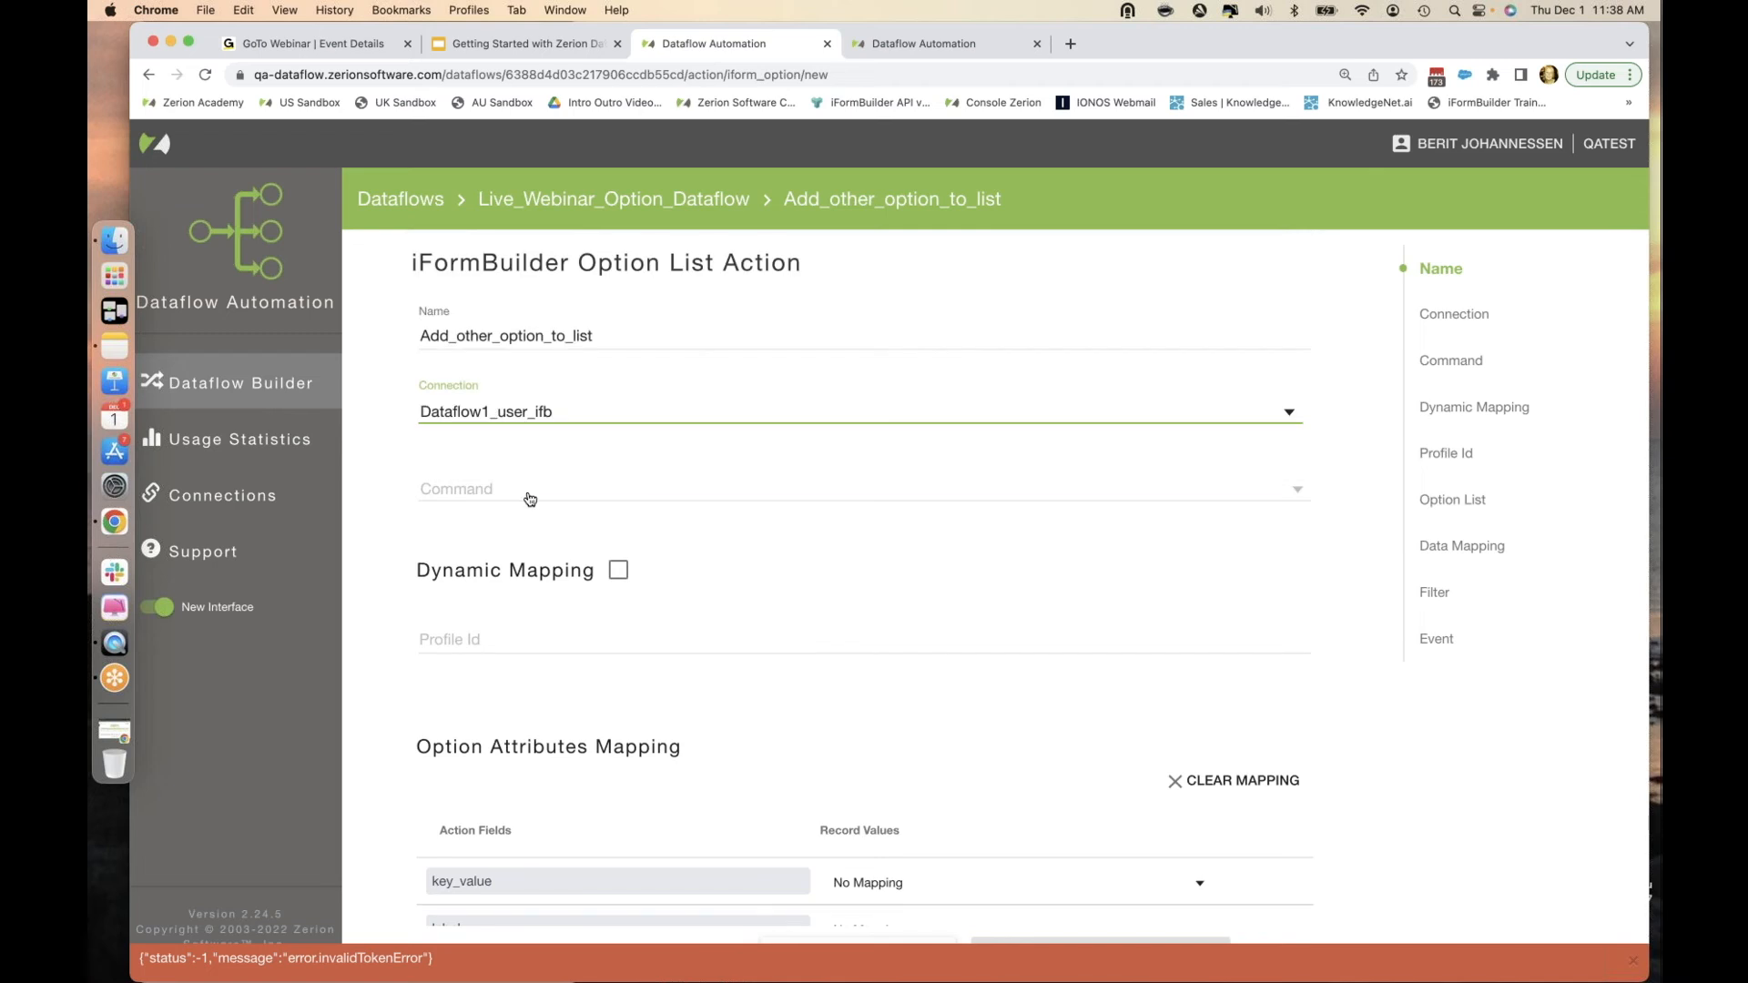
{"action": "left_click", "coordinate": [529, 499]}
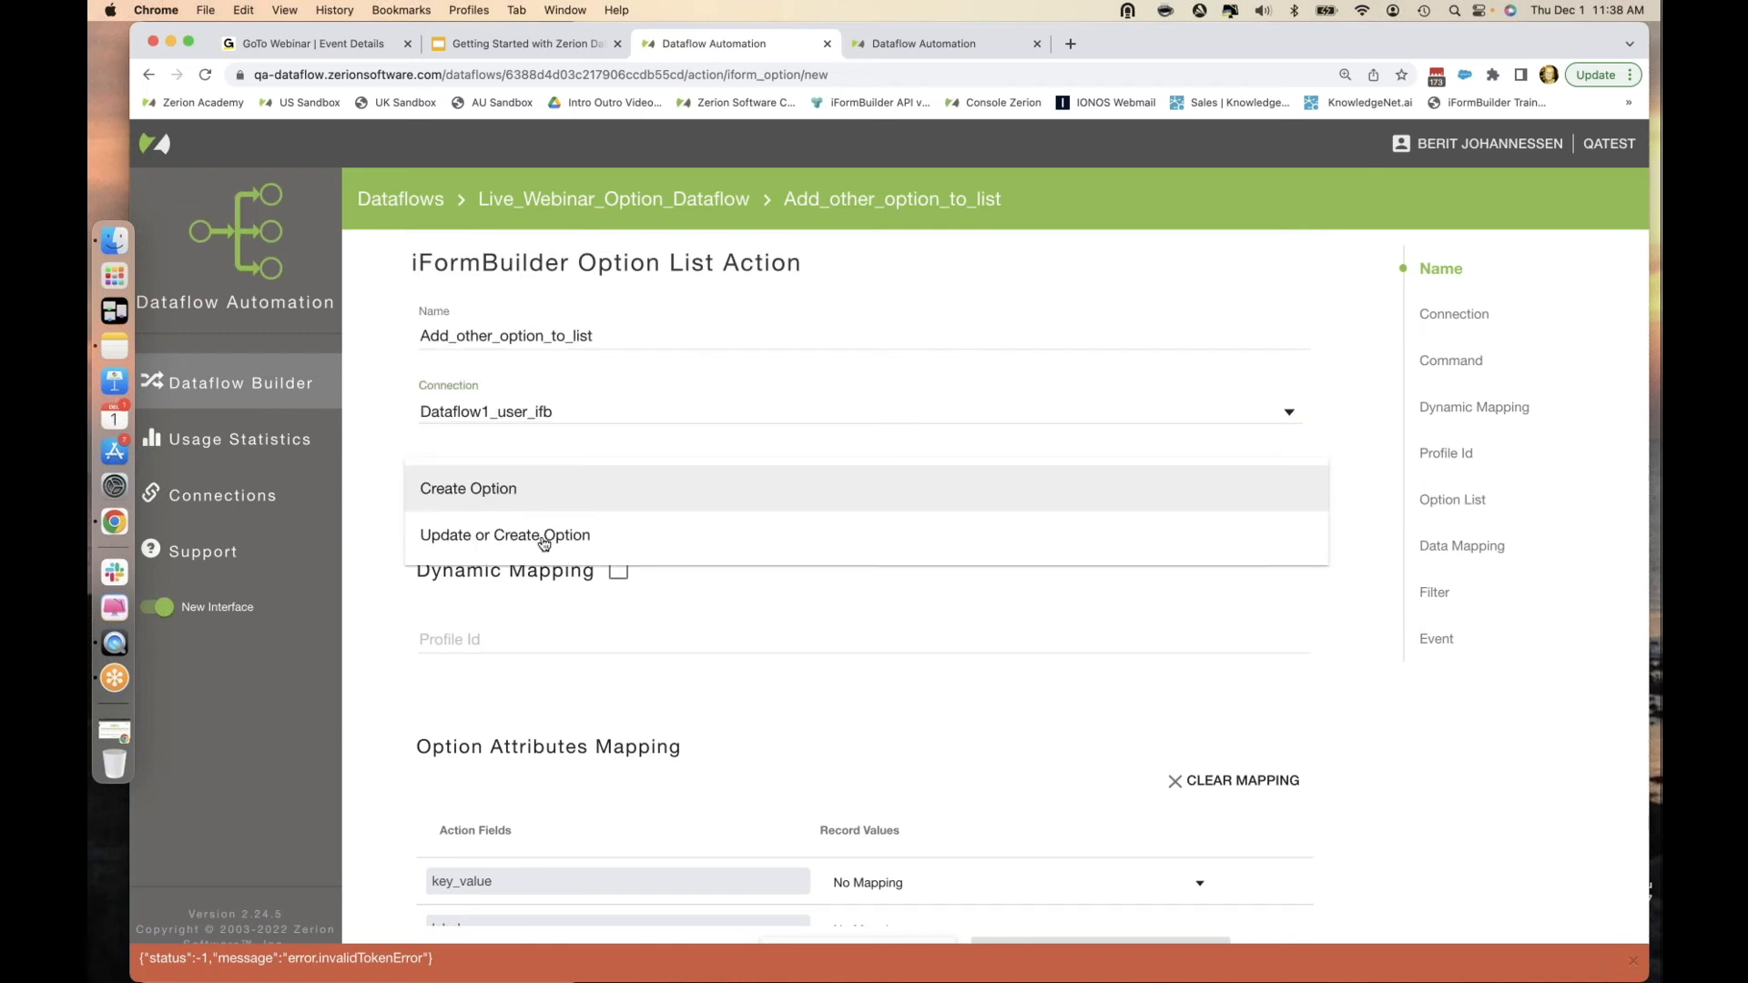
{"action": "left_click", "coordinate": [543, 538]}
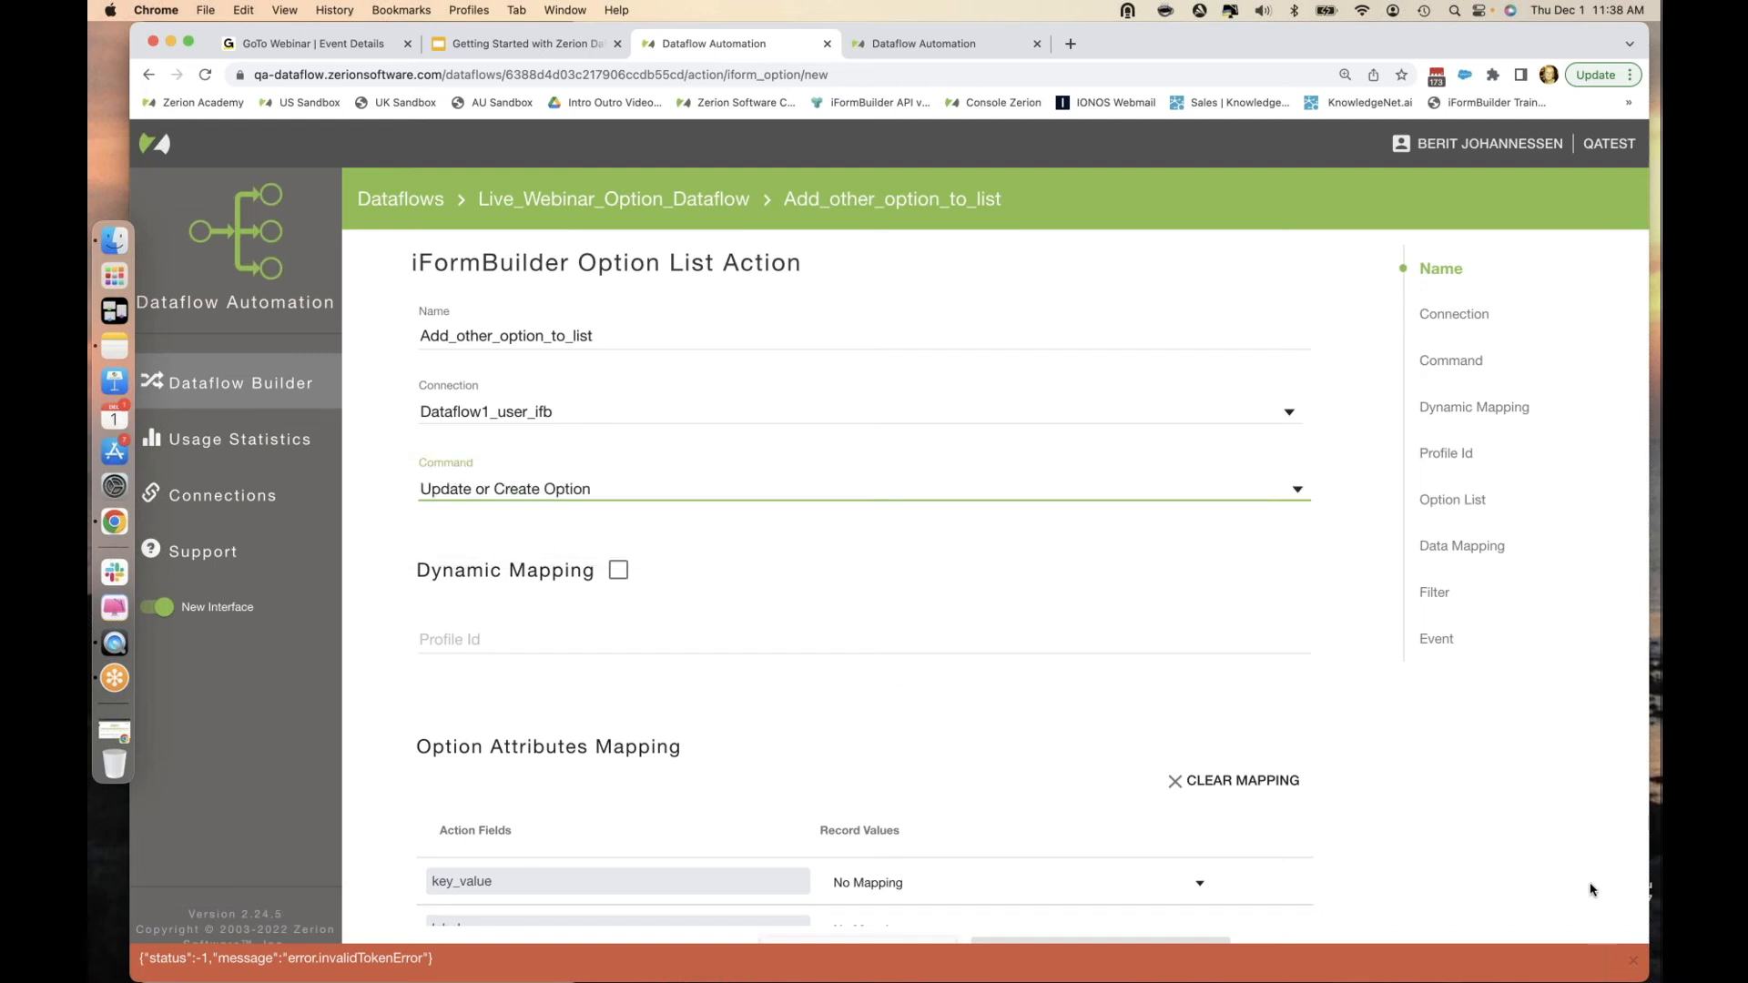
{"action": "left_click", "coordinate": [1631, 960]}
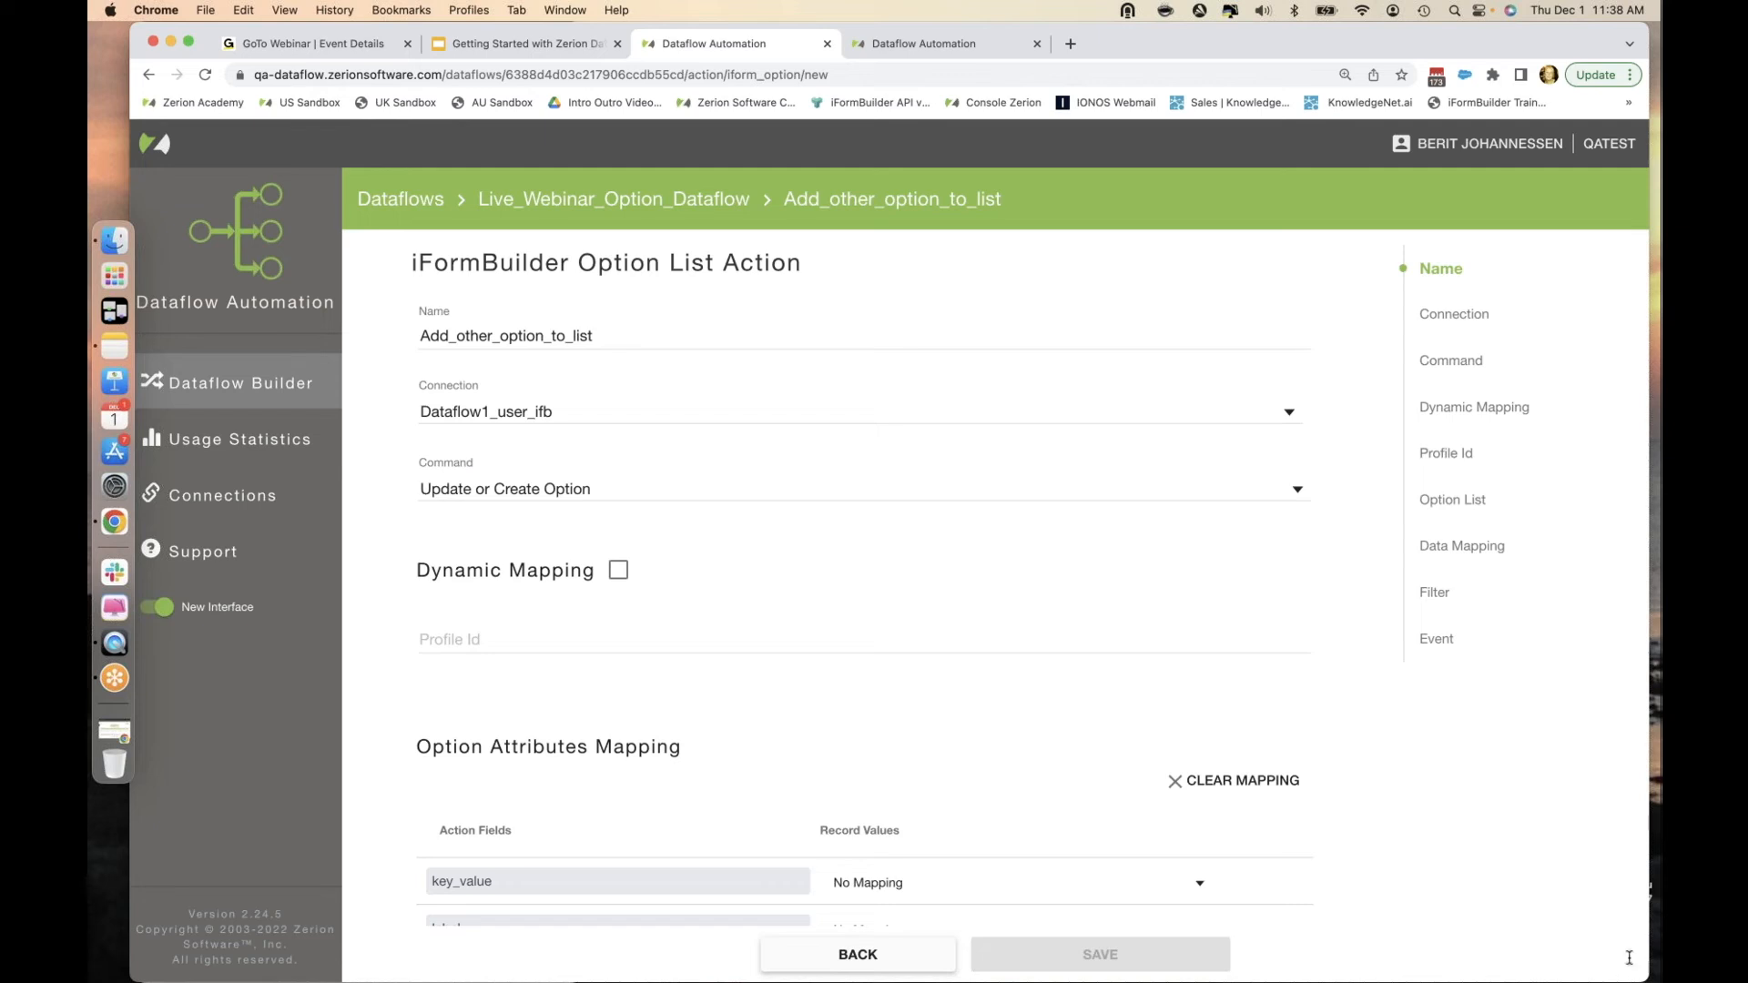
Copy the profile ID from the iFormBuilder record list page and enter it as the option list action's Profile Id.
{"action": "scroll", "coordinate": [1631, 963], "scroll_direction": "down", "scroll_amount": 2}
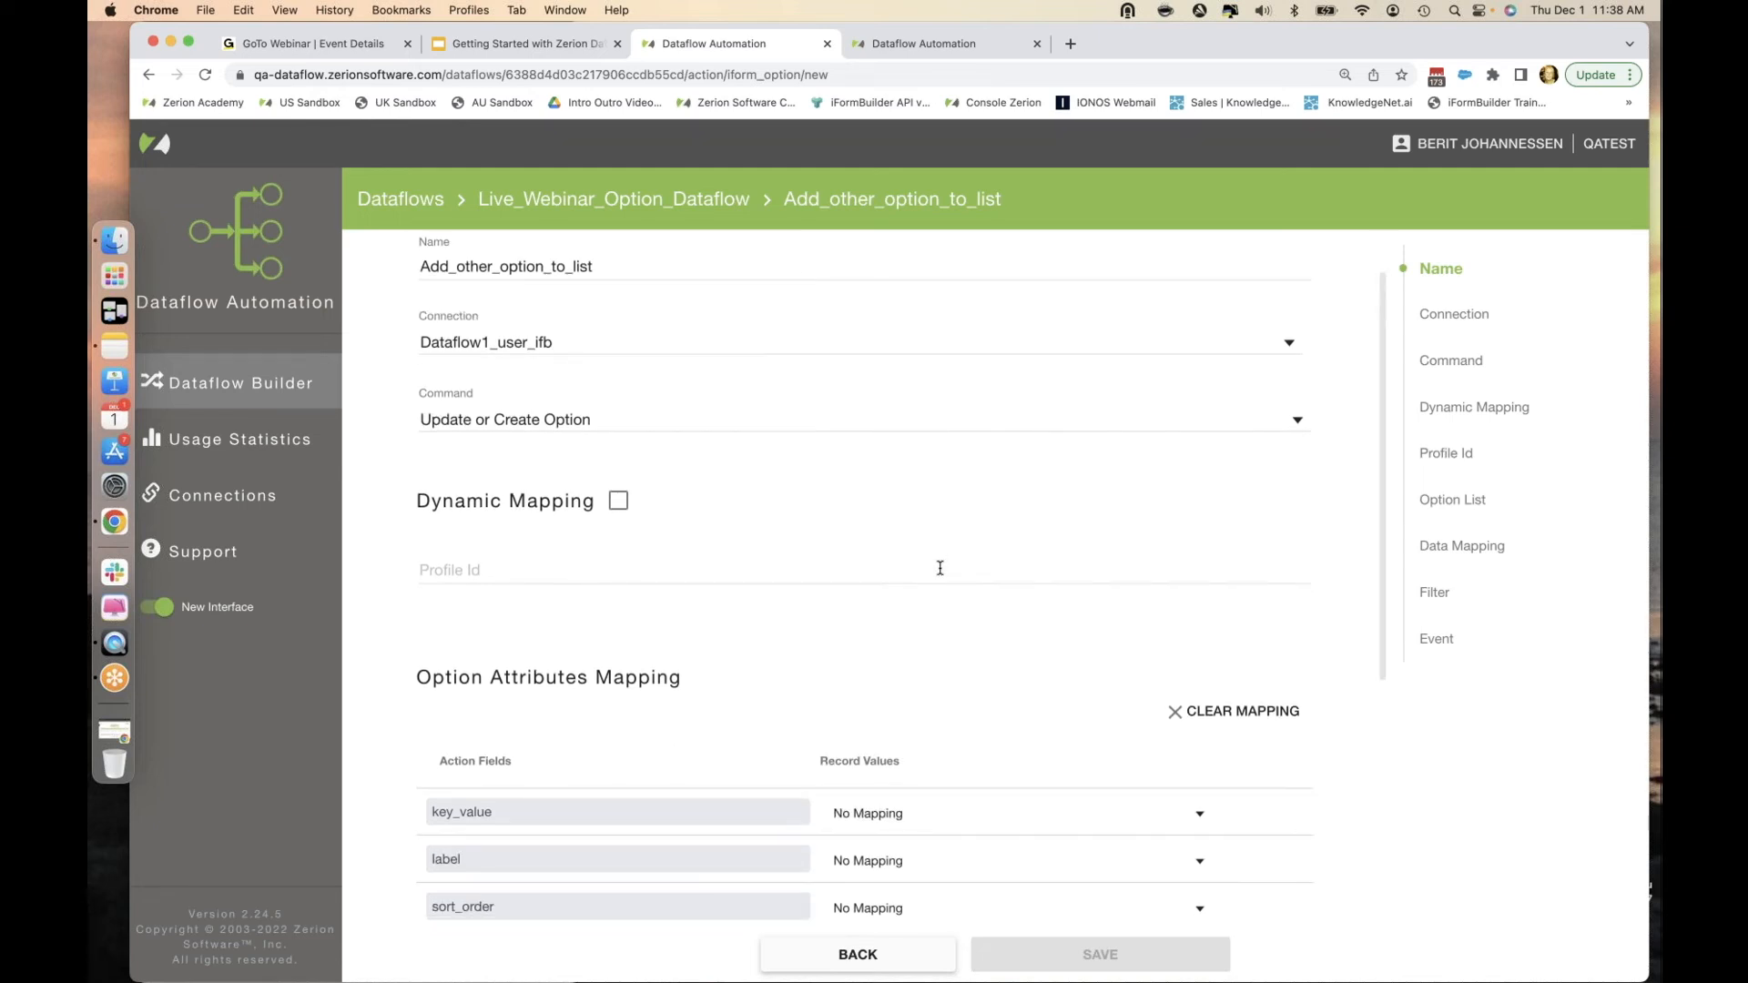
{"action": "left_click", "coordinate": [115, 731]}
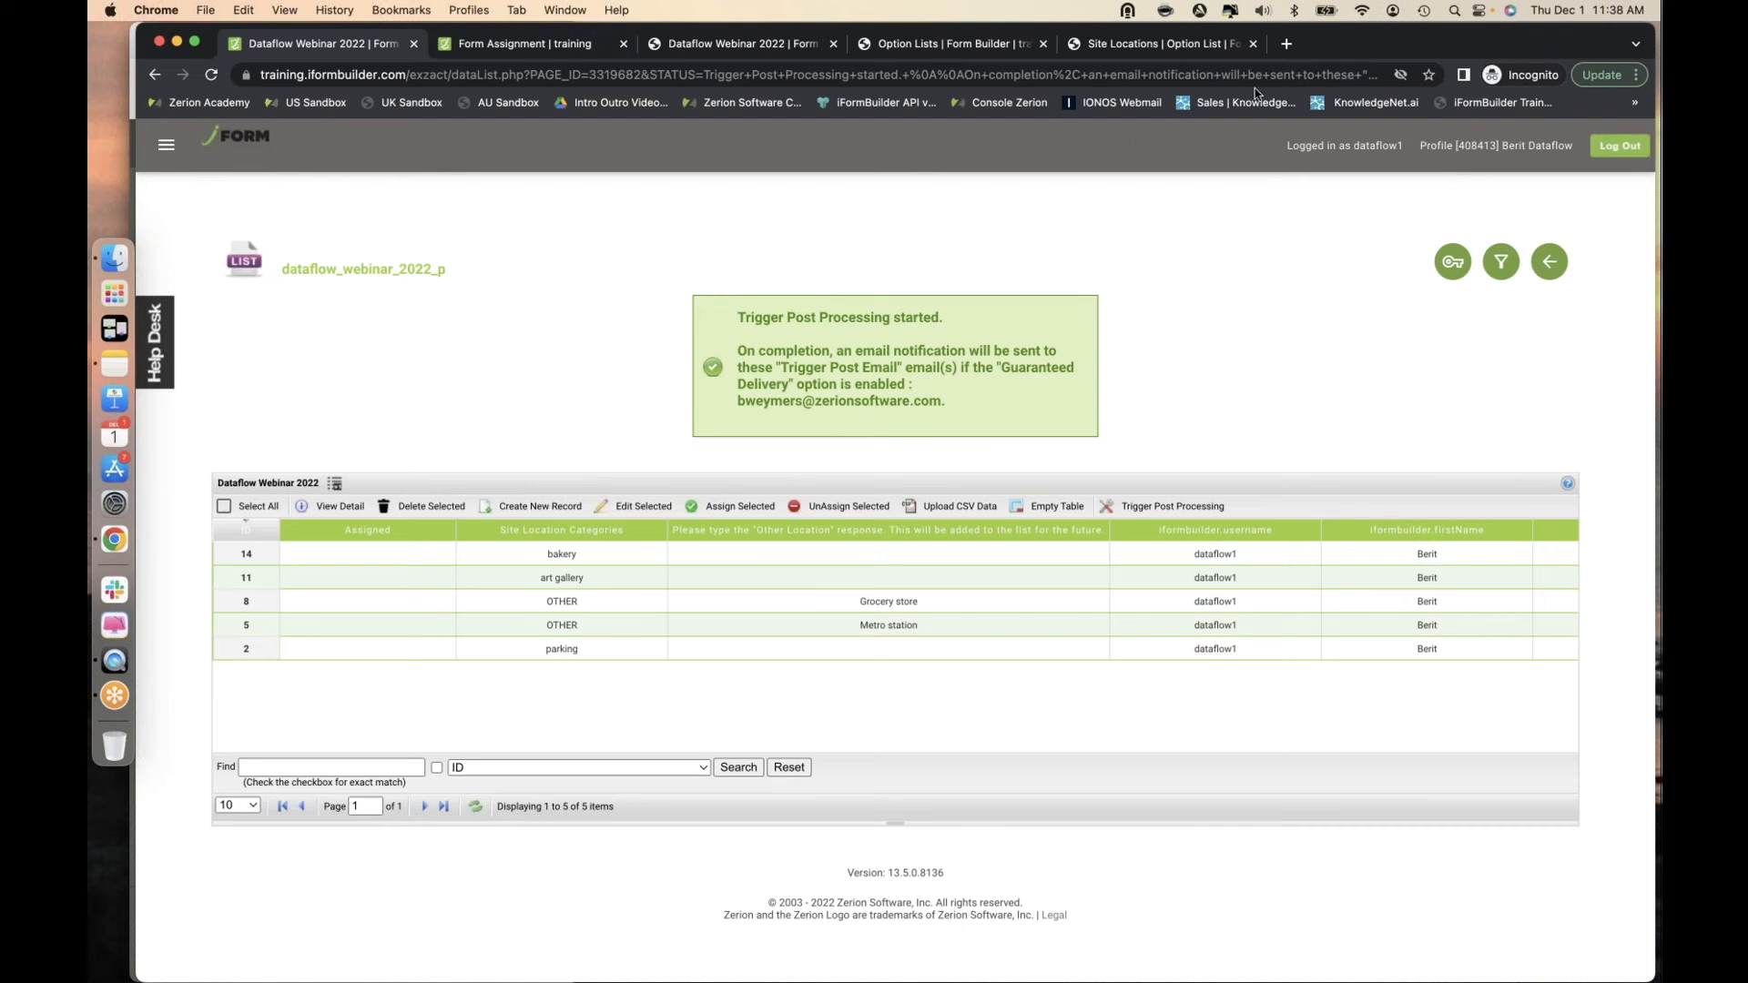
{"action": "left_click_drag", "start_coordinate": [1458, 146], "coordinate": [1495, 153]}
{"action": "key", "text": "super+c"}
{"action": "left_click", "coordinate": [177, 44]}
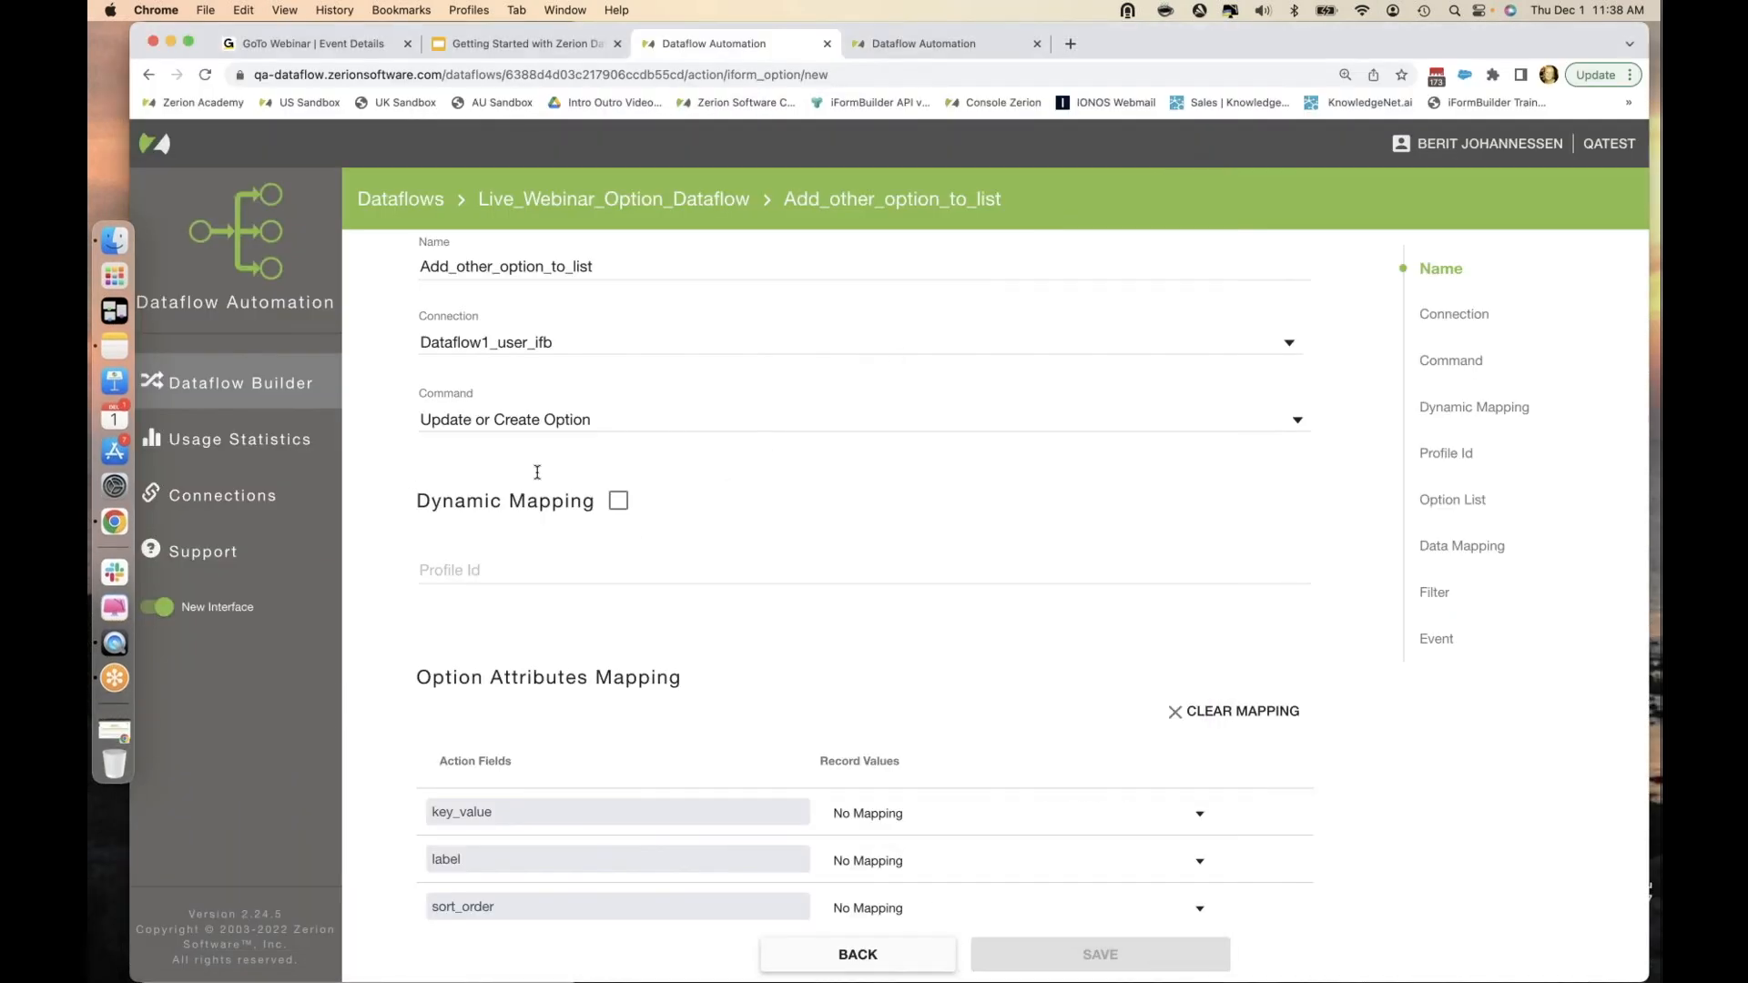
{"action": "key", "text": "super+v"}
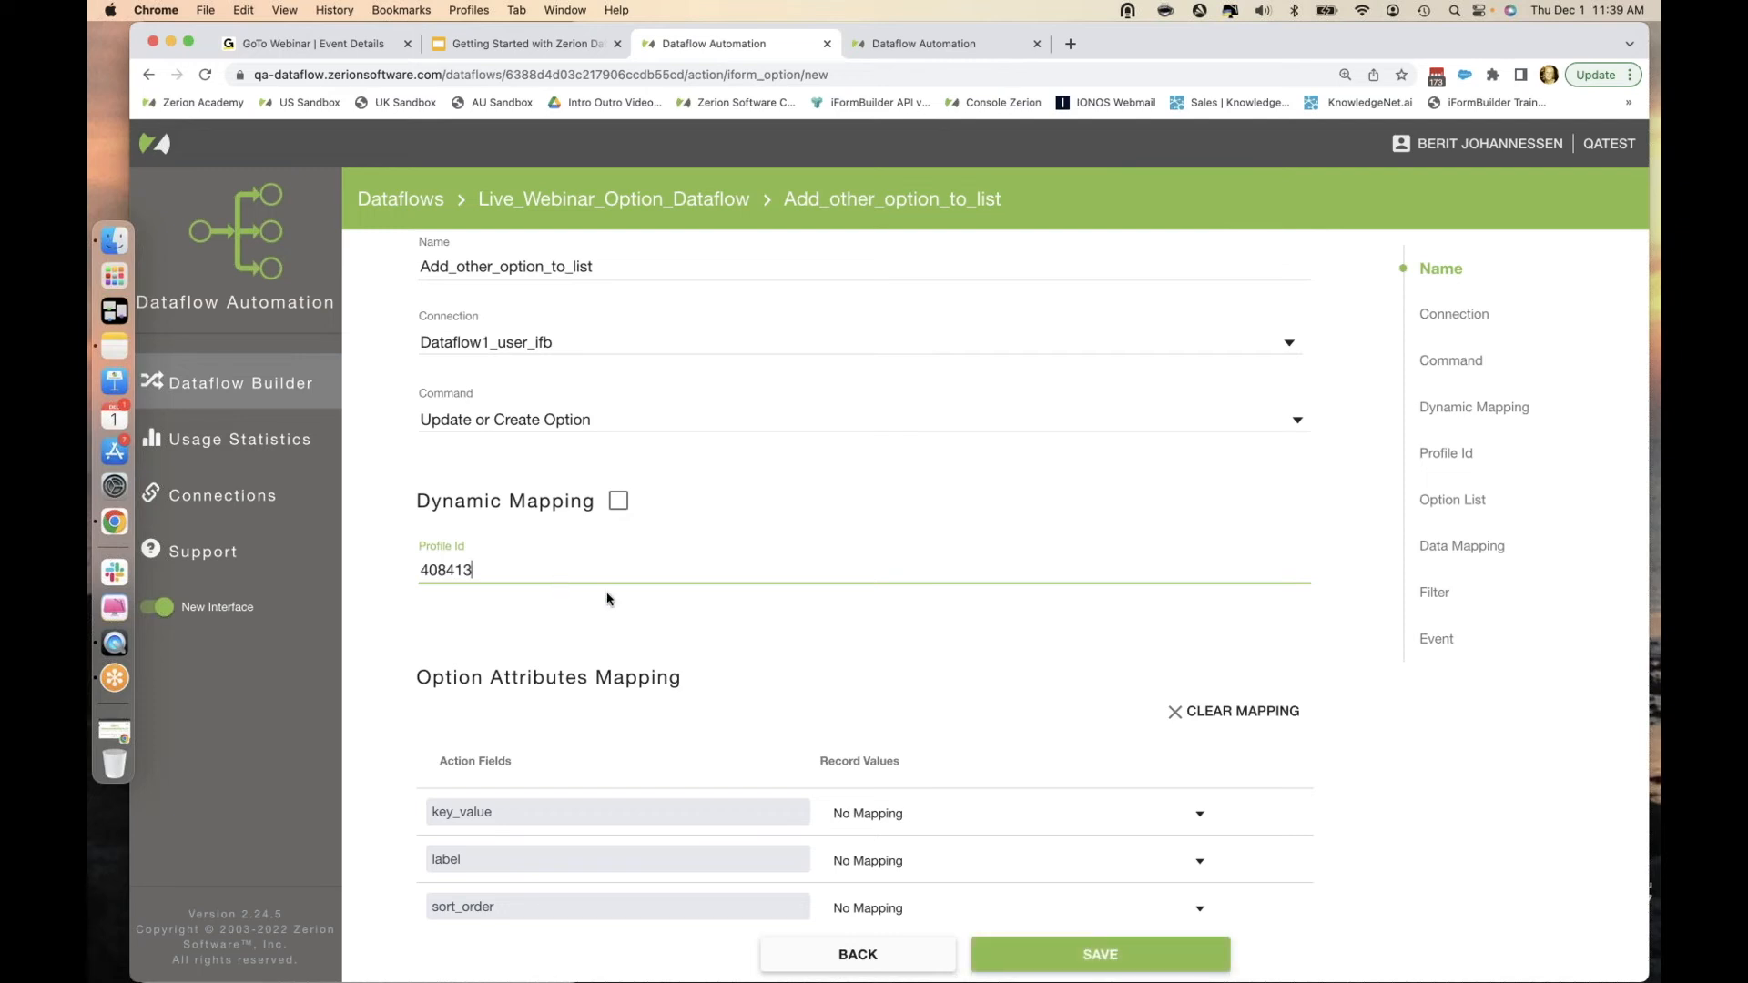
{"action": "scroll", "coordinate": [609, 599], "scroll_direction": "down", "scroll_amount": 2}
{"action": "scroll", "coordinate": [609, 599], "scroll_direction": "up", "scroll_amount": 2}
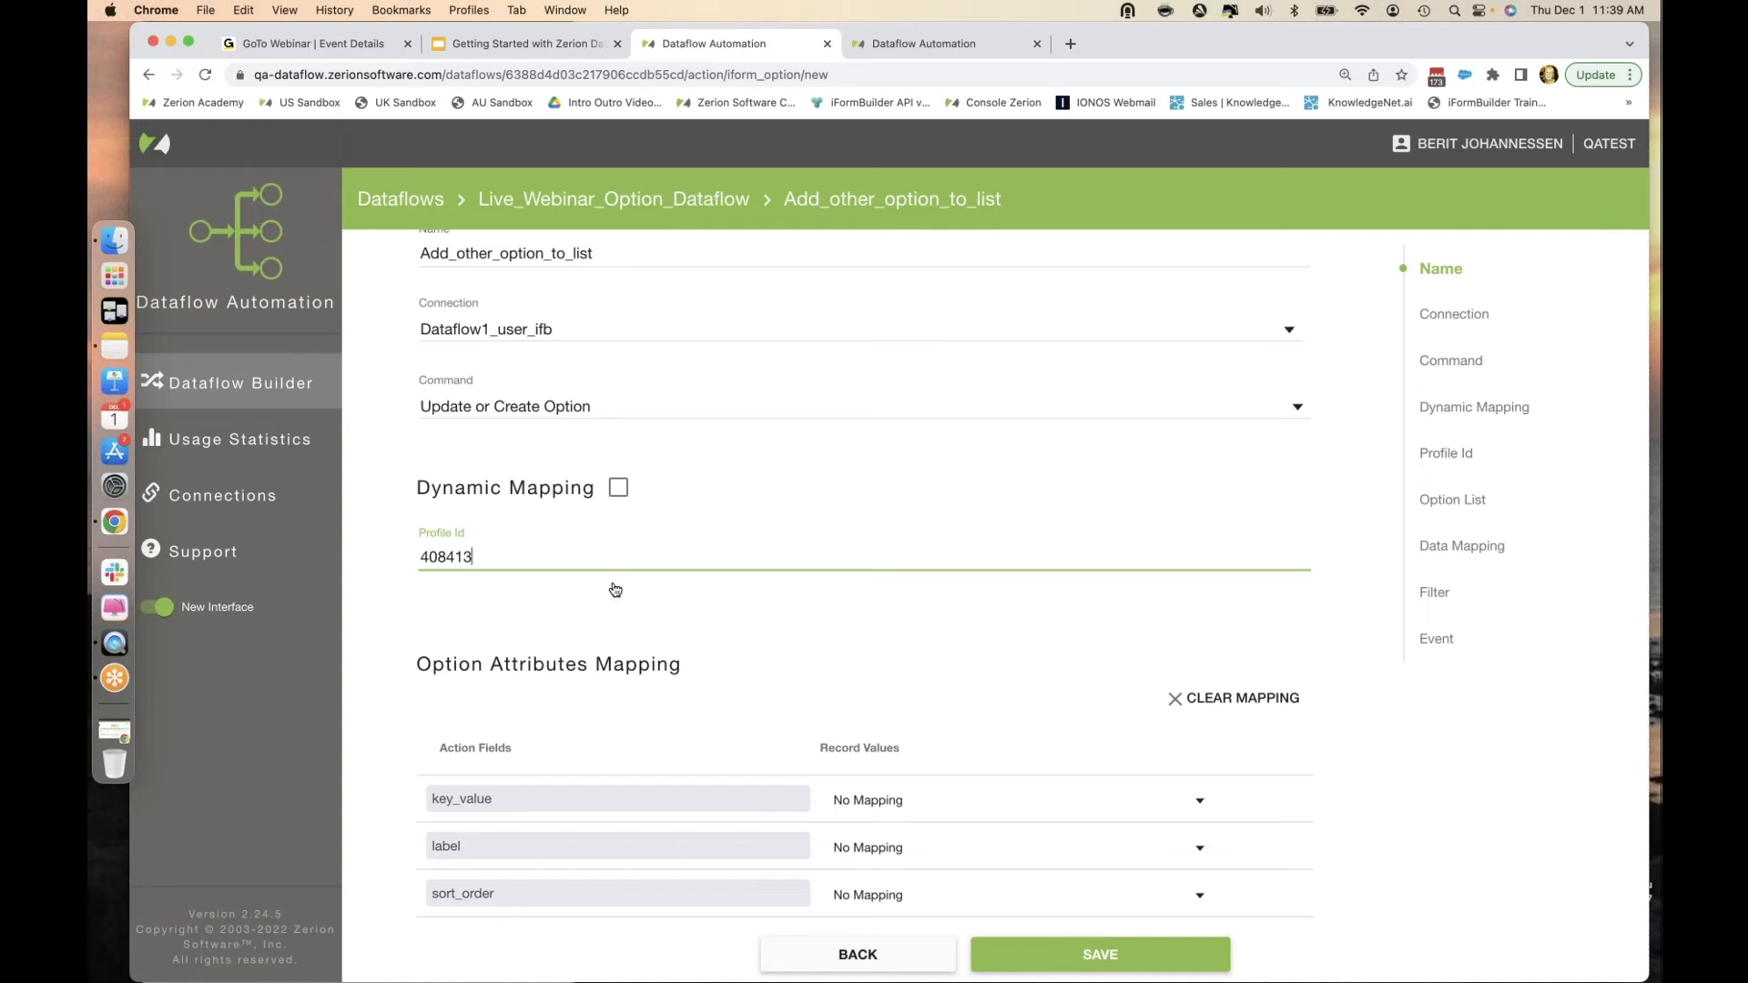
{"action": "left_click", "coordinate": [916, 964]}
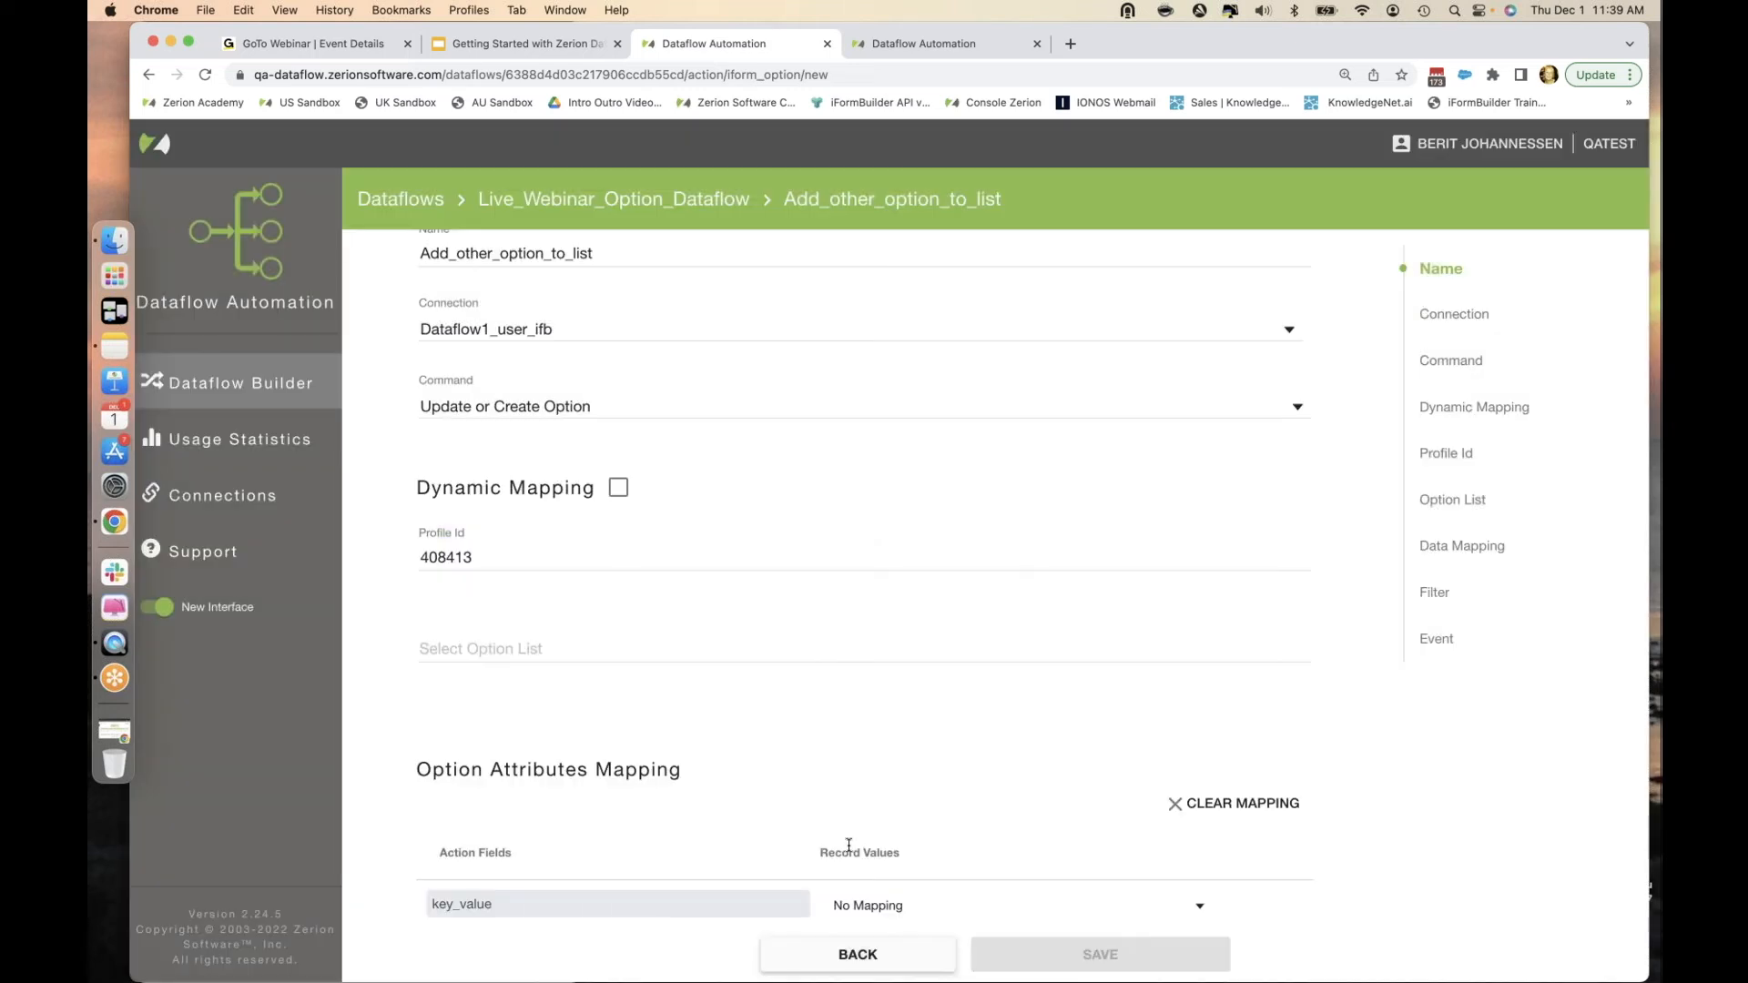
Try to select an option list for the entered profile, rechecking the Profile Id, and leave the action without saving.
{"action": "left_click", "coordinate": [838, 655]}
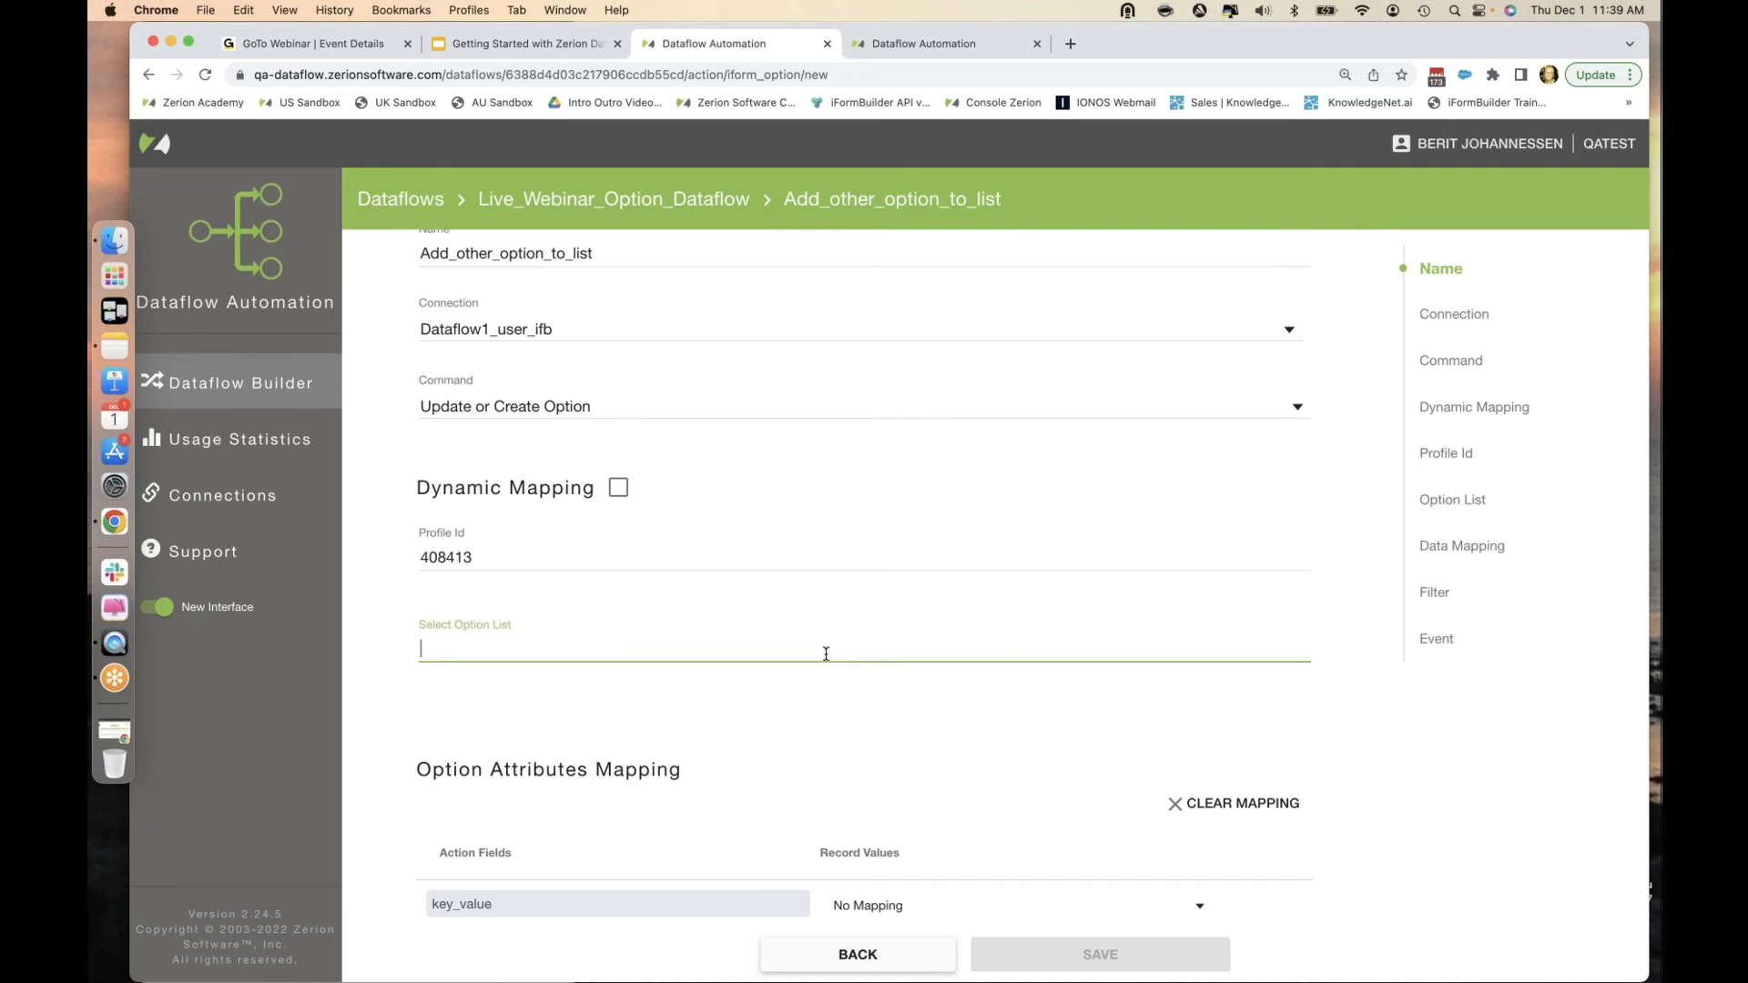
{"action": "scroll", "coordinate": [808, 646], "scroll_direction": "up", "scroll_amount": 1}
{"action": "scroll", "coordinate": [807, 646], "scroll_direction": "up", "scroll_amount": 1}
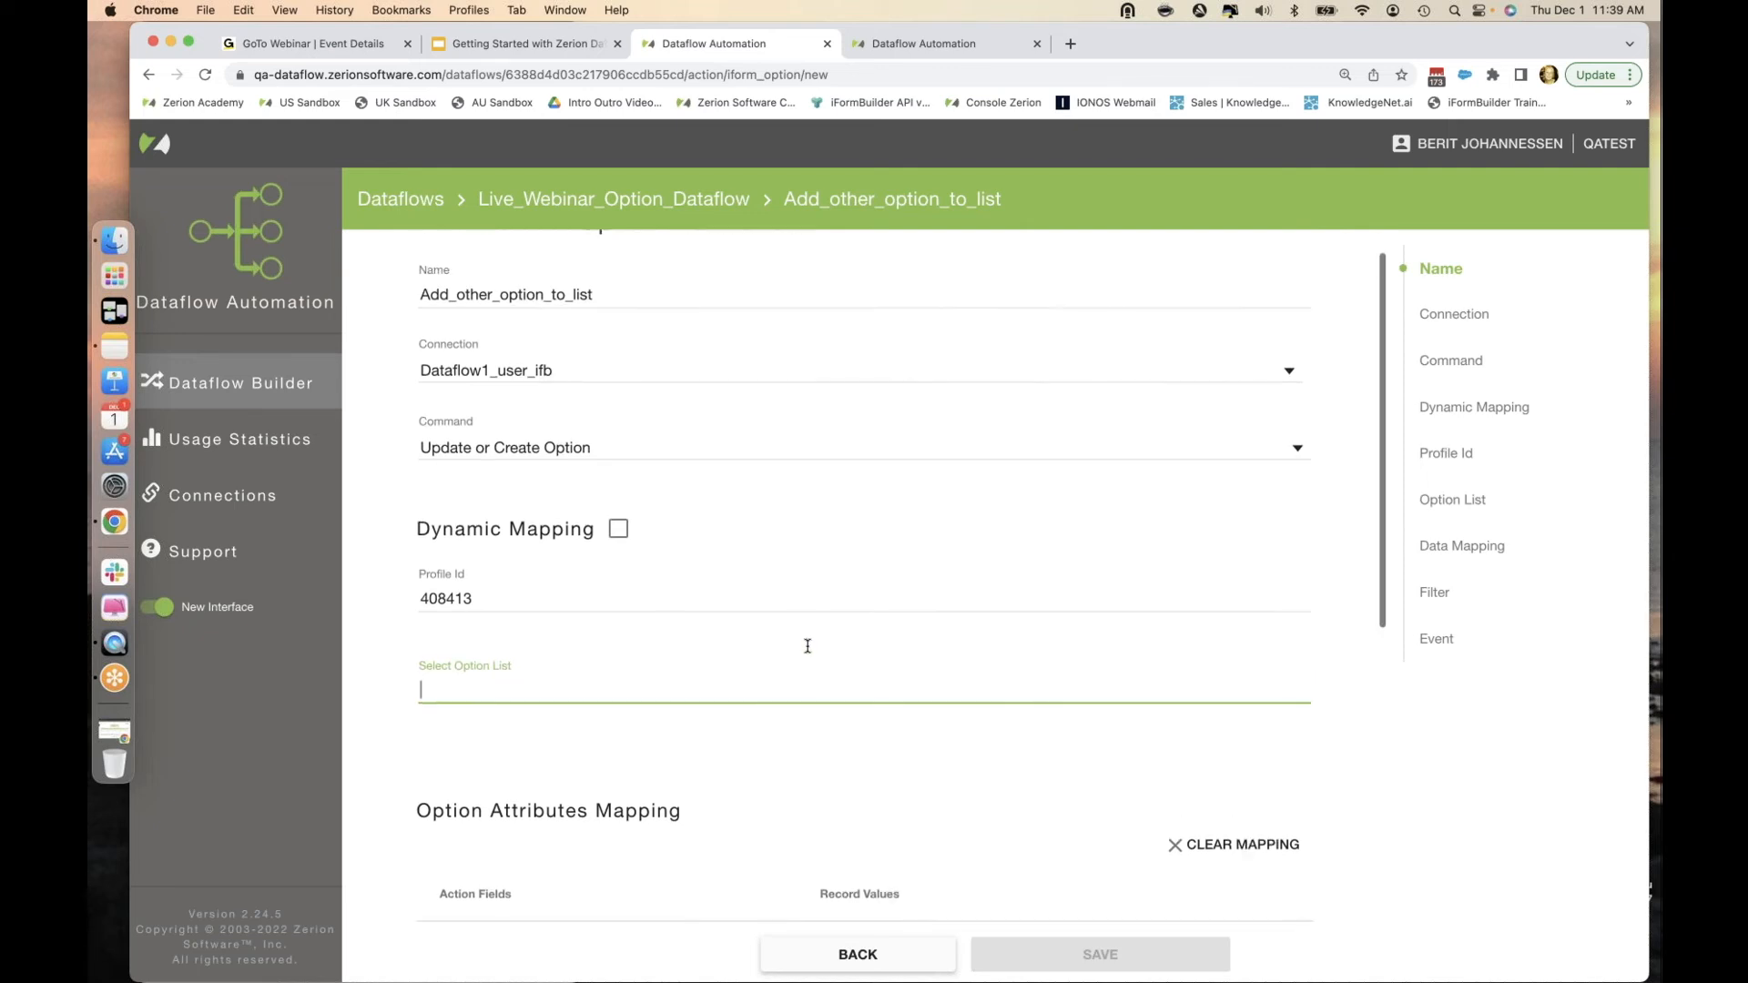
{"action": "left_click", "coordinate": [685, 598]}
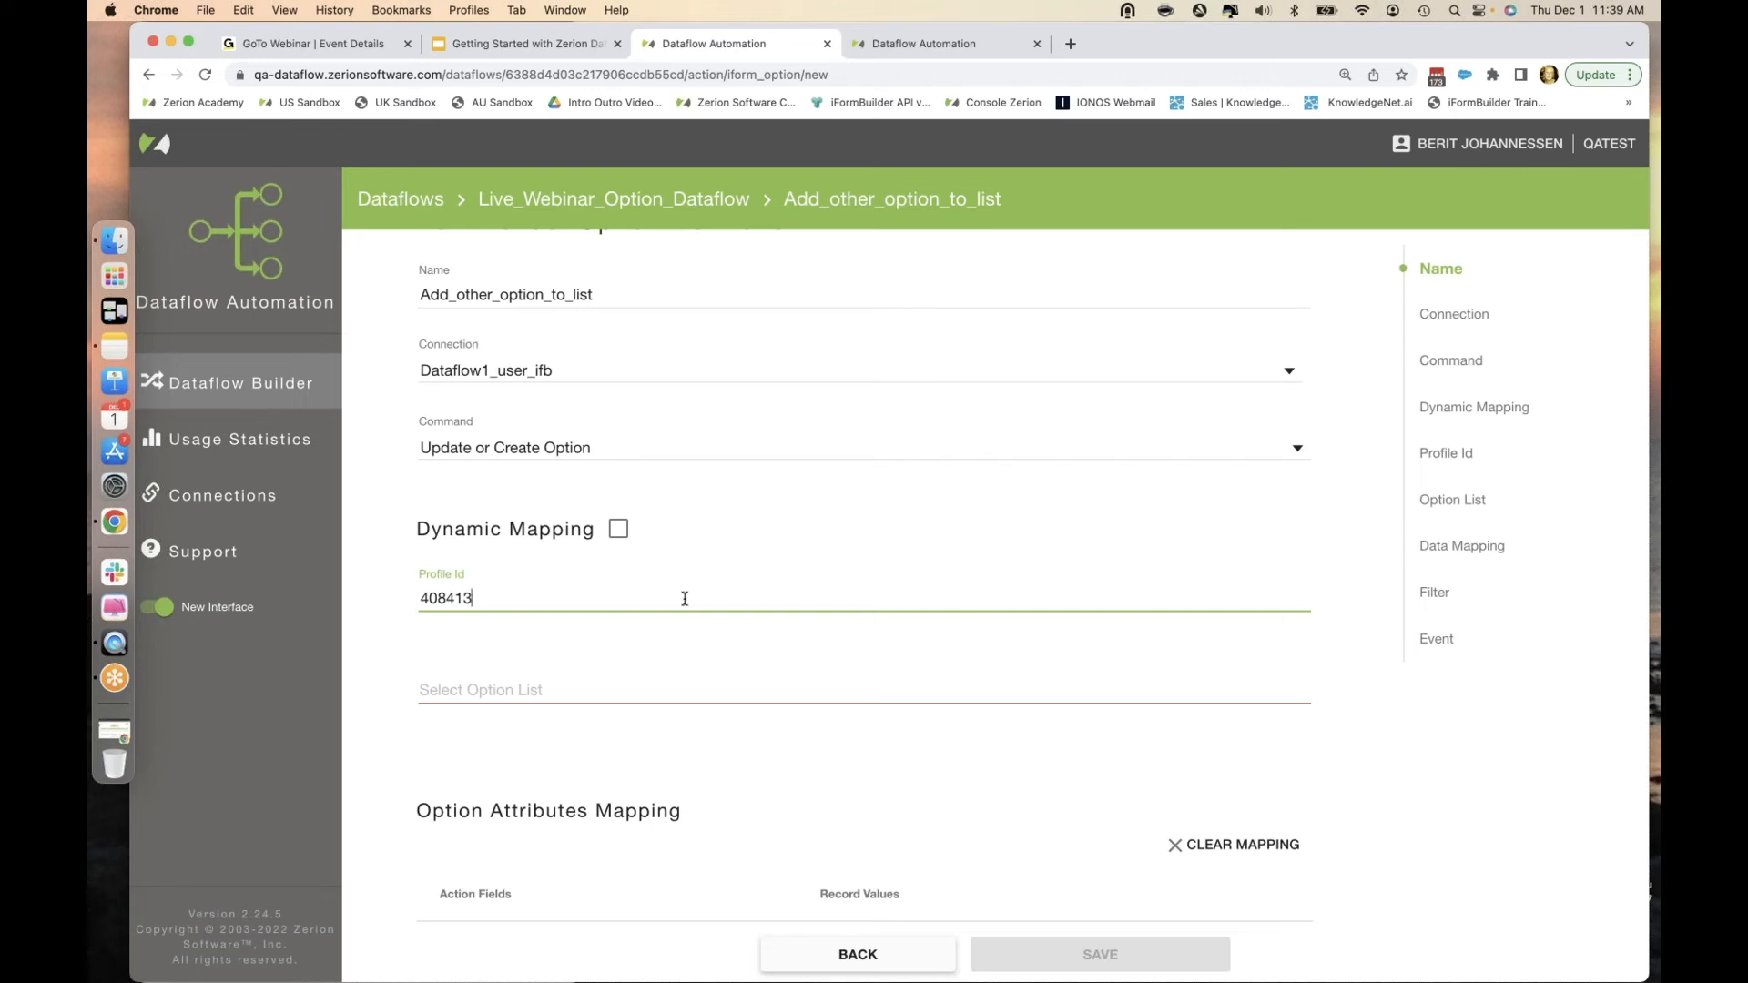
{"action": "left_click", "coordinate": [594, 683]}
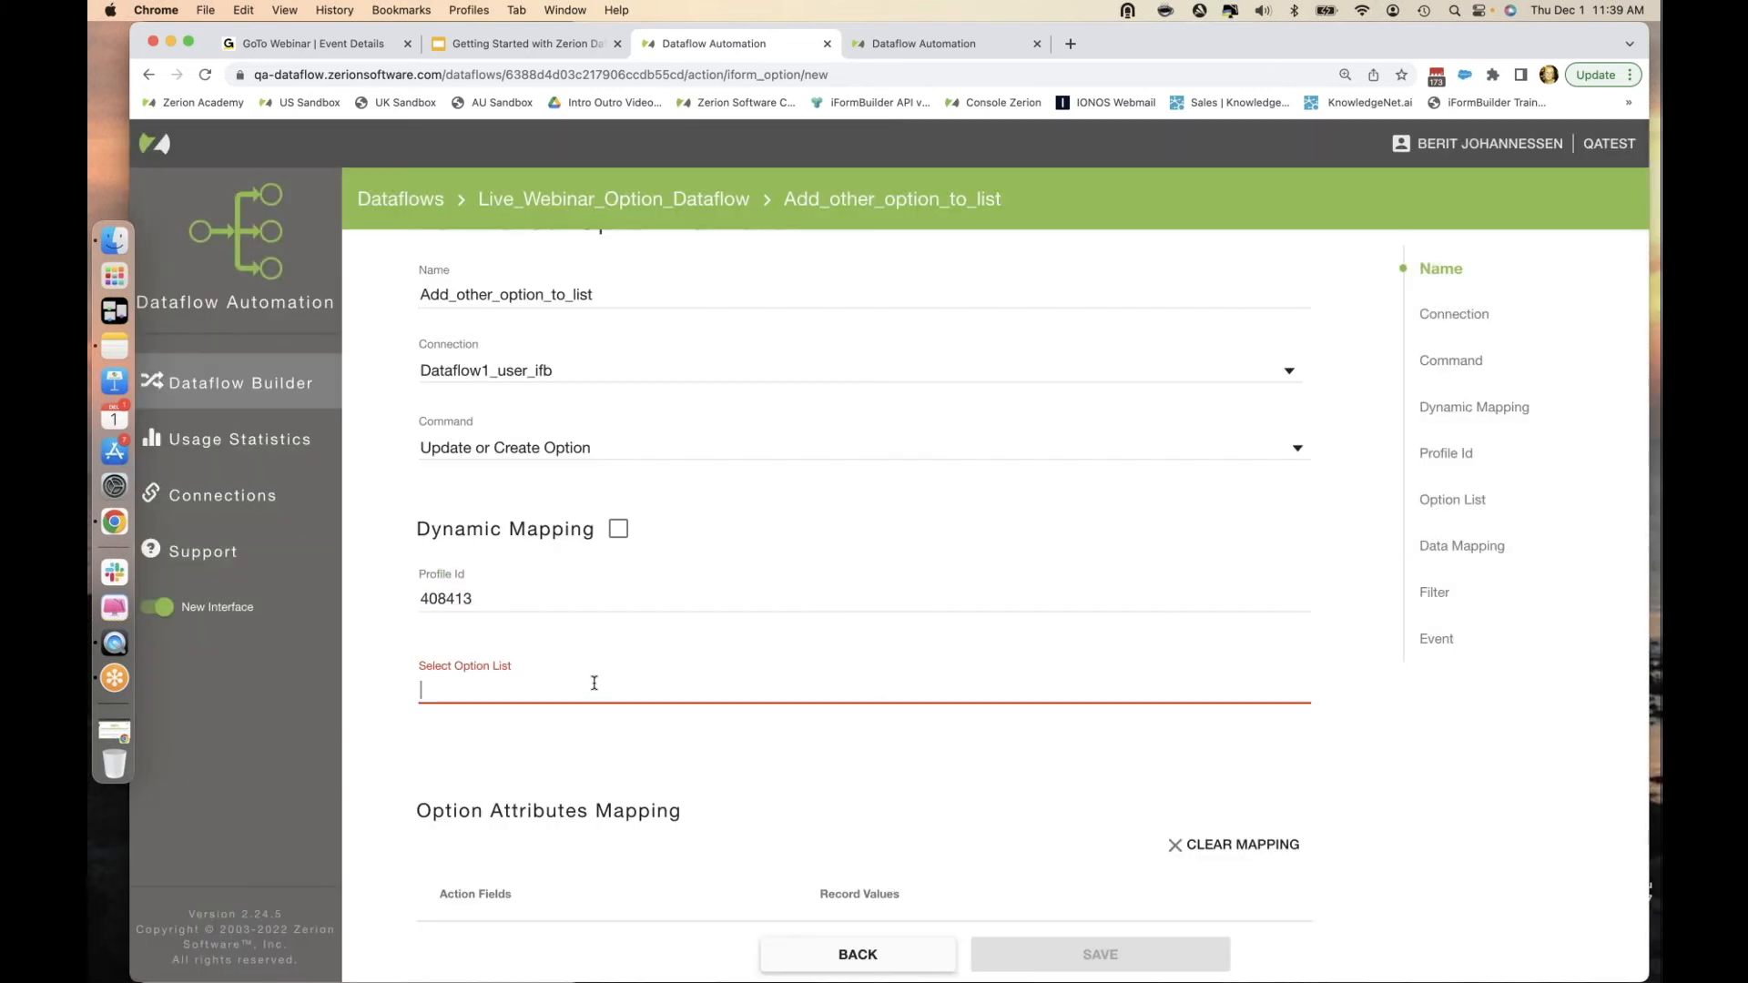
{"action": "left_click", "coordinate": [515, 595]}
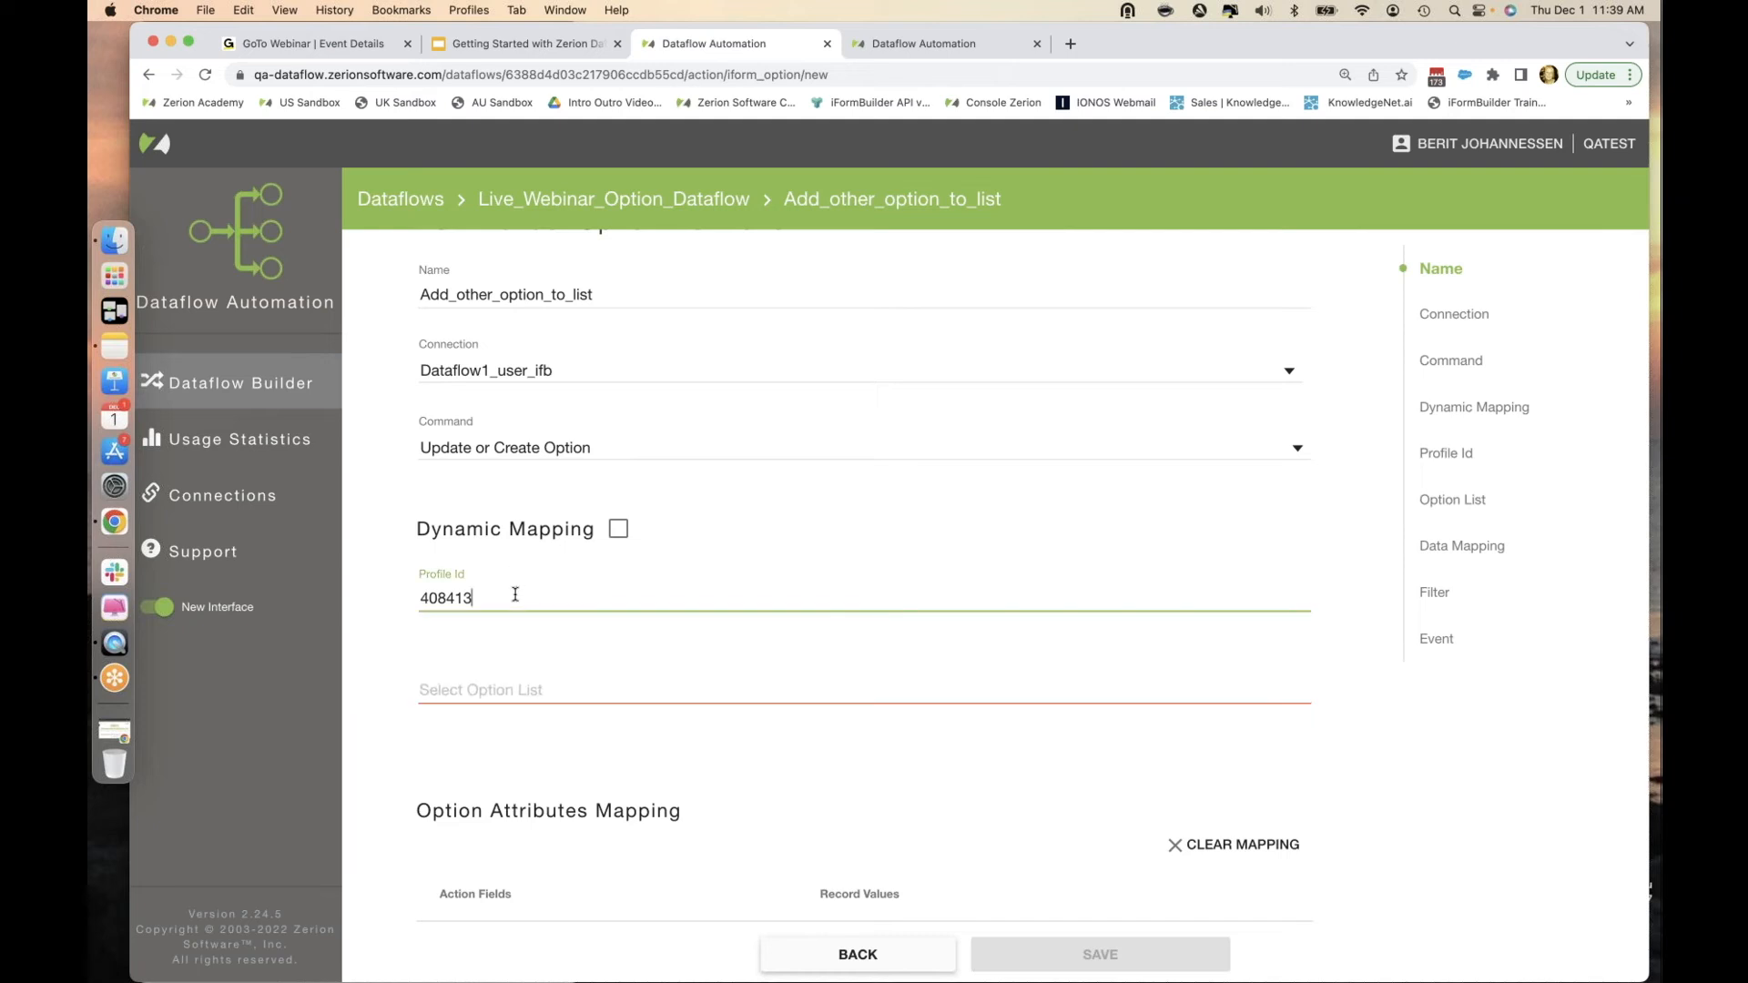
{"action": "left_click", "coordinate": [532, 669]}
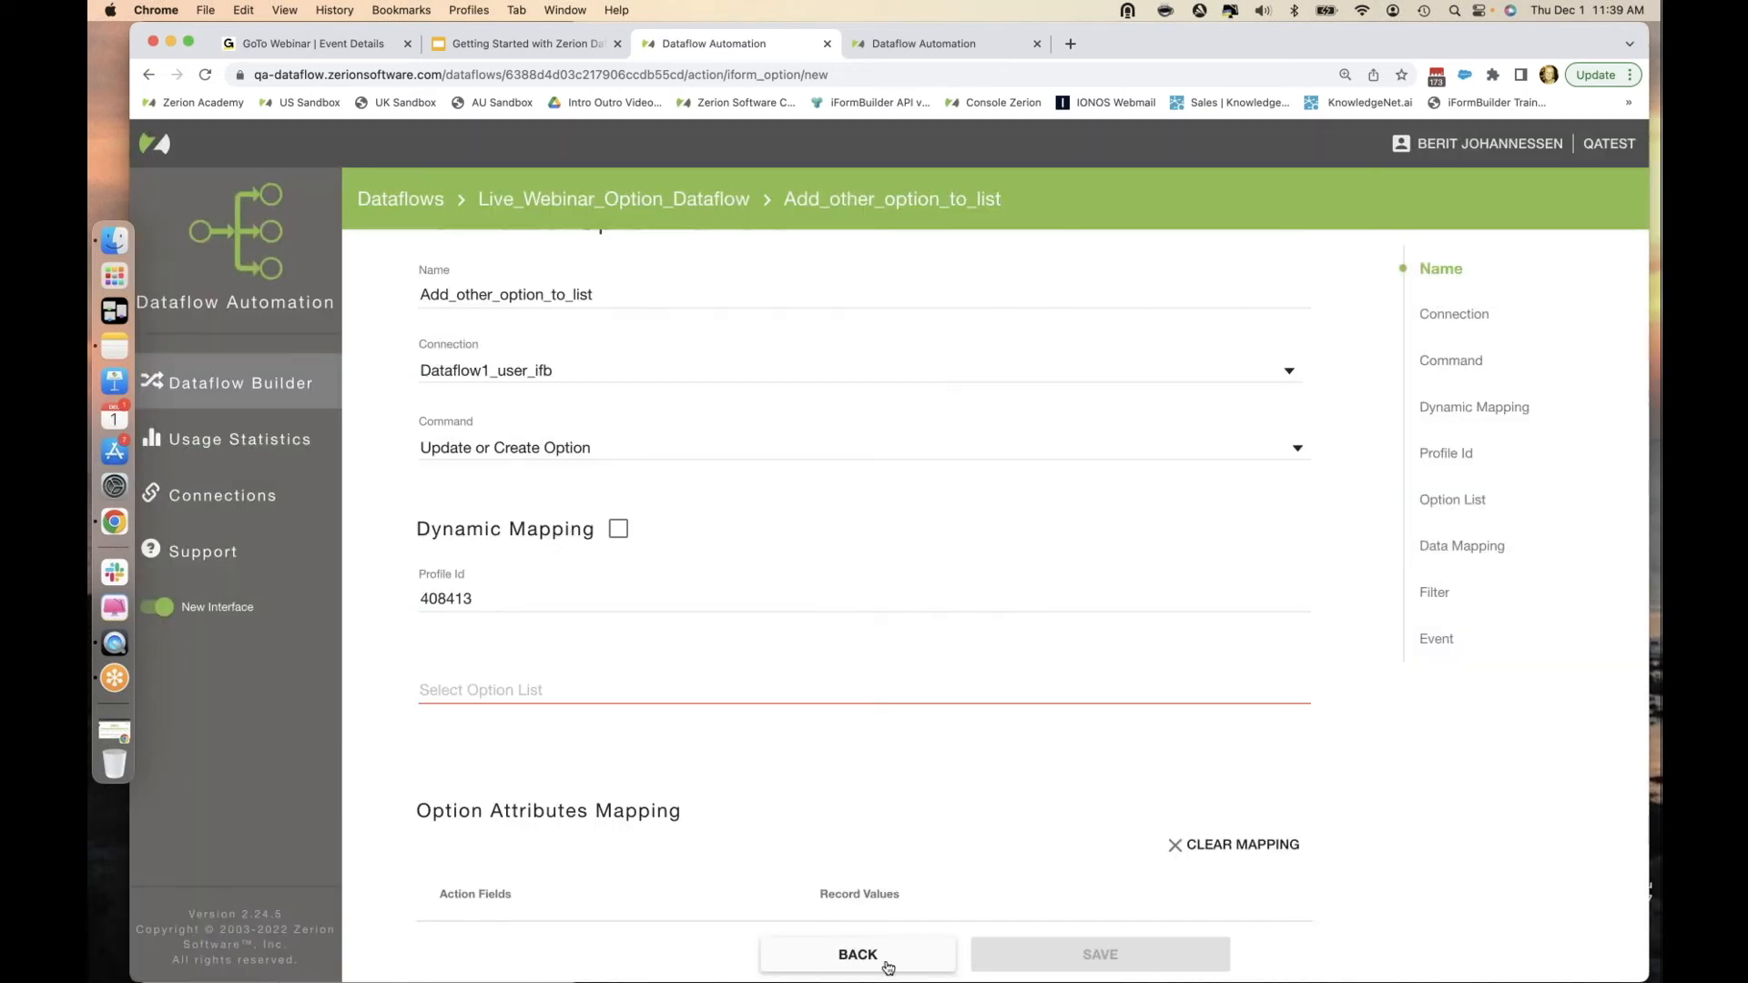
{"action": "left_click", "coordinate": [887, 963]}
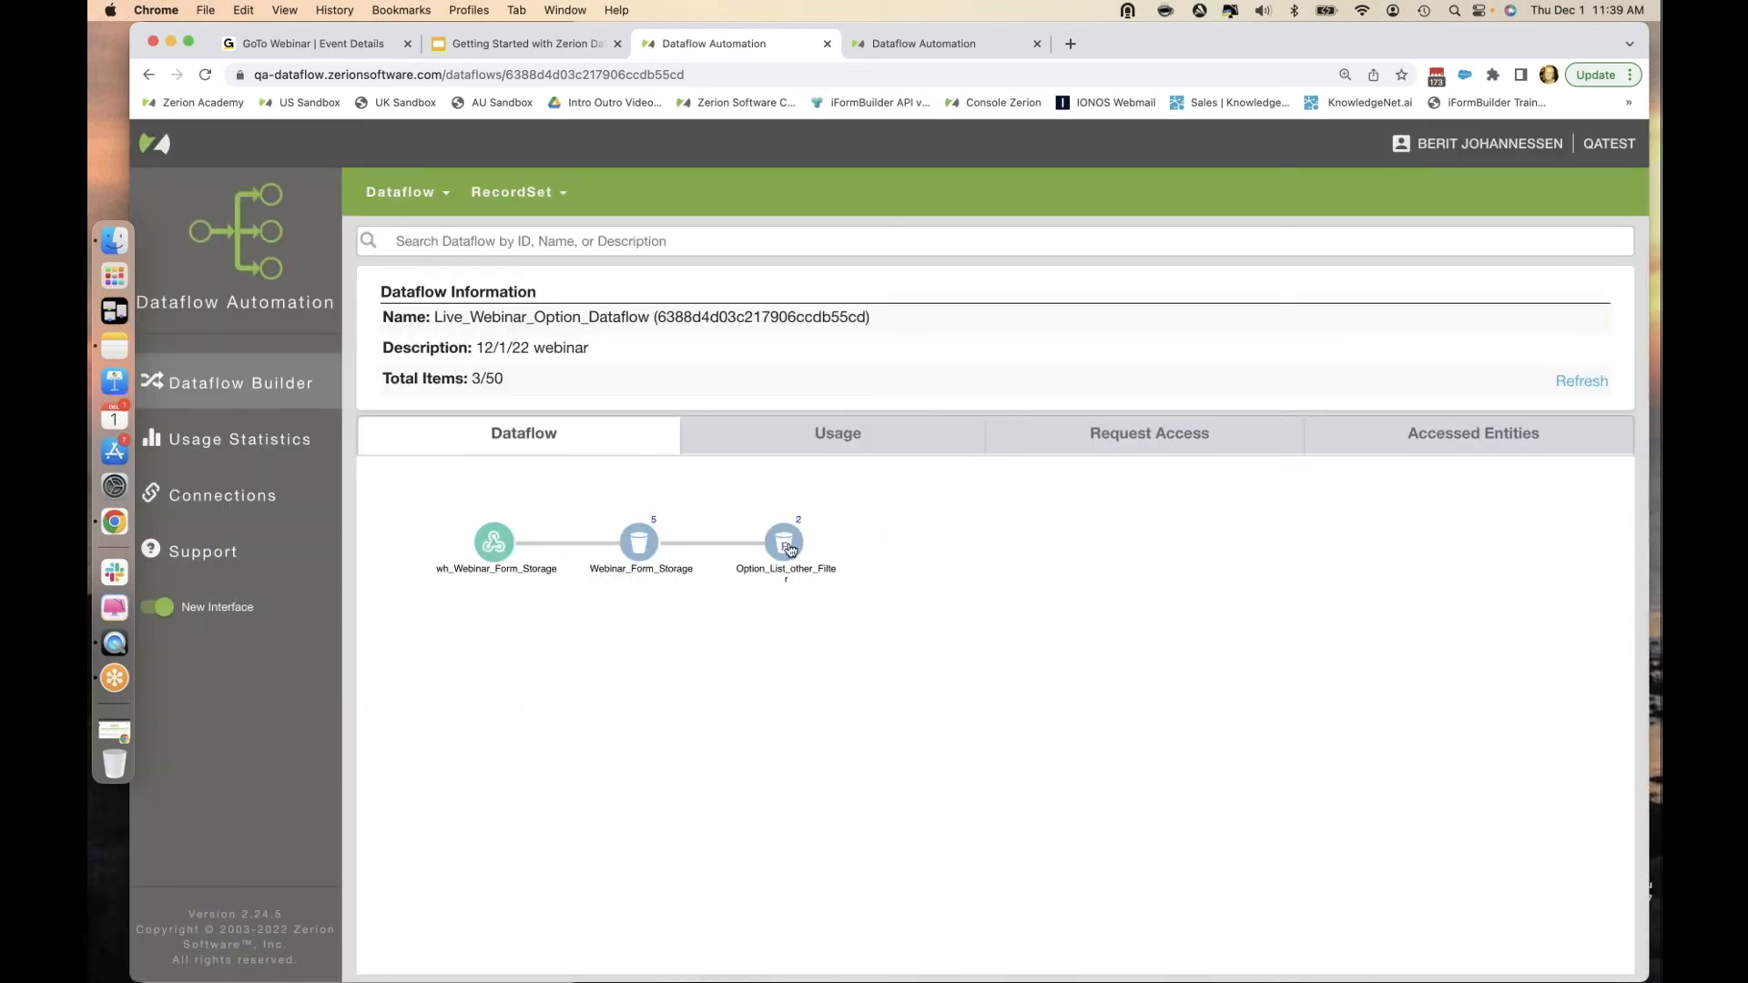
Add an iFormBuilder option list action to the Option_List_other_Filter record set and name it Add_other_option_to_list.
{"action": "left_click", "coordinate": [790, 549]}
{"action": "left_click", "coordinate": [936, 195]}
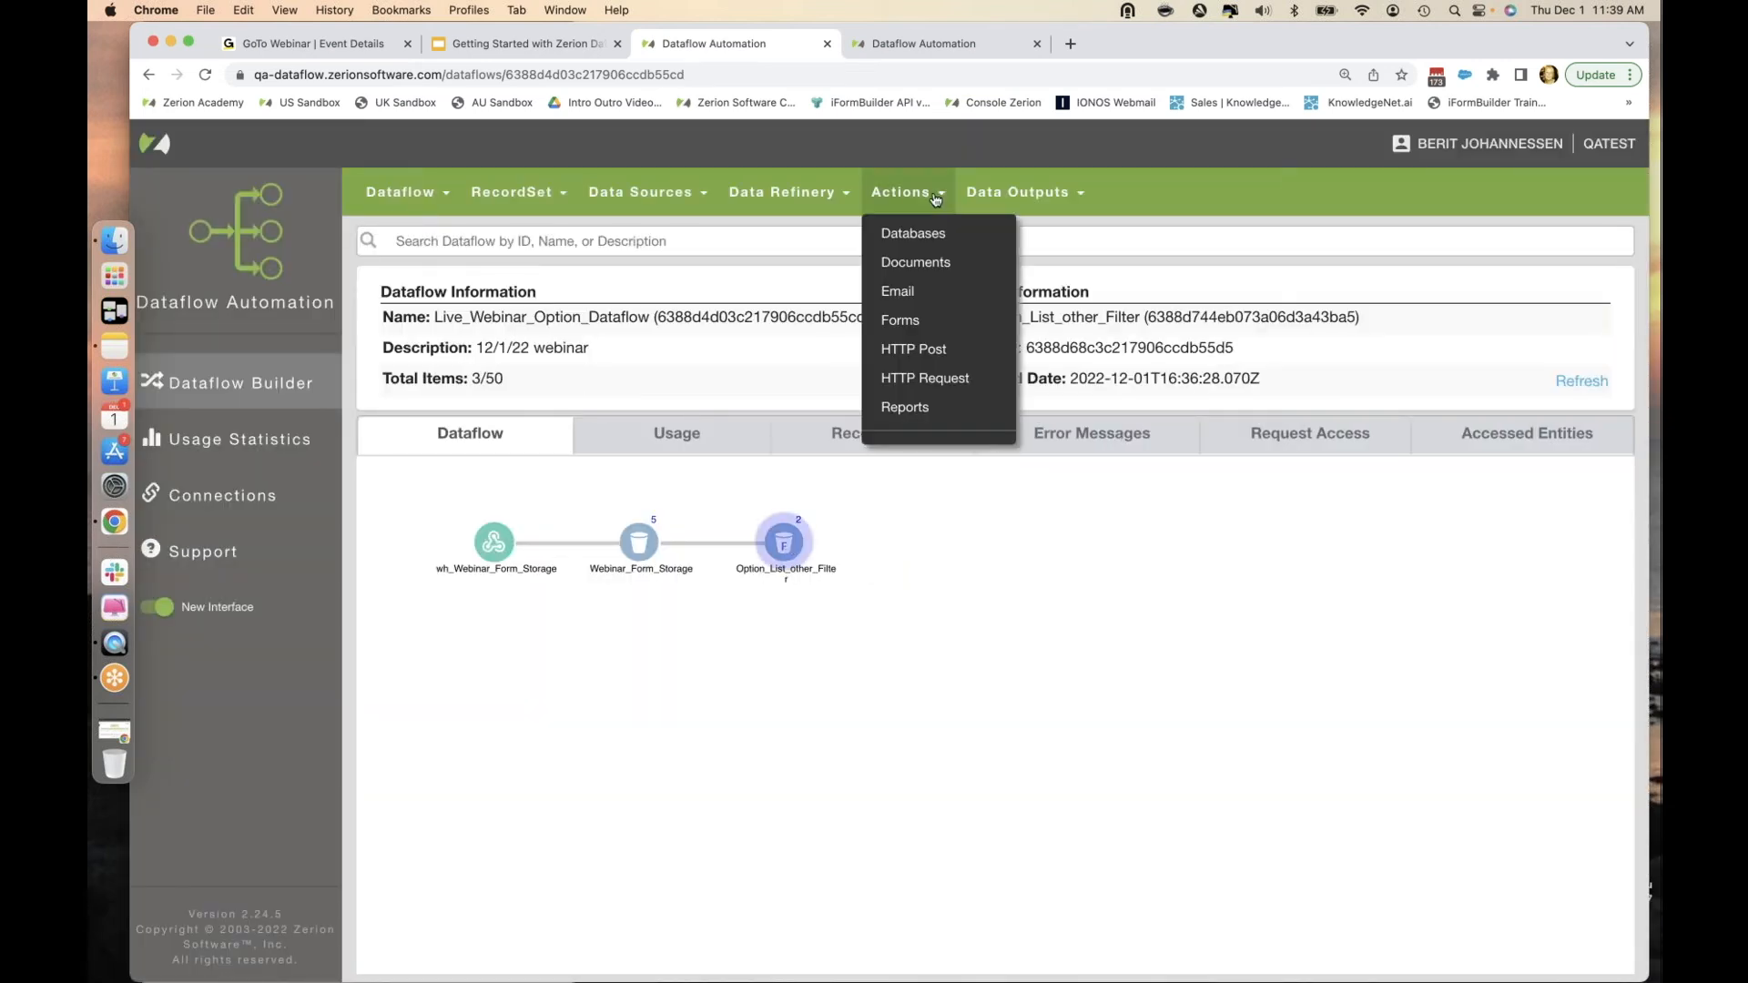
{"action": "mouse_move", "coordinate": [940, 320]}
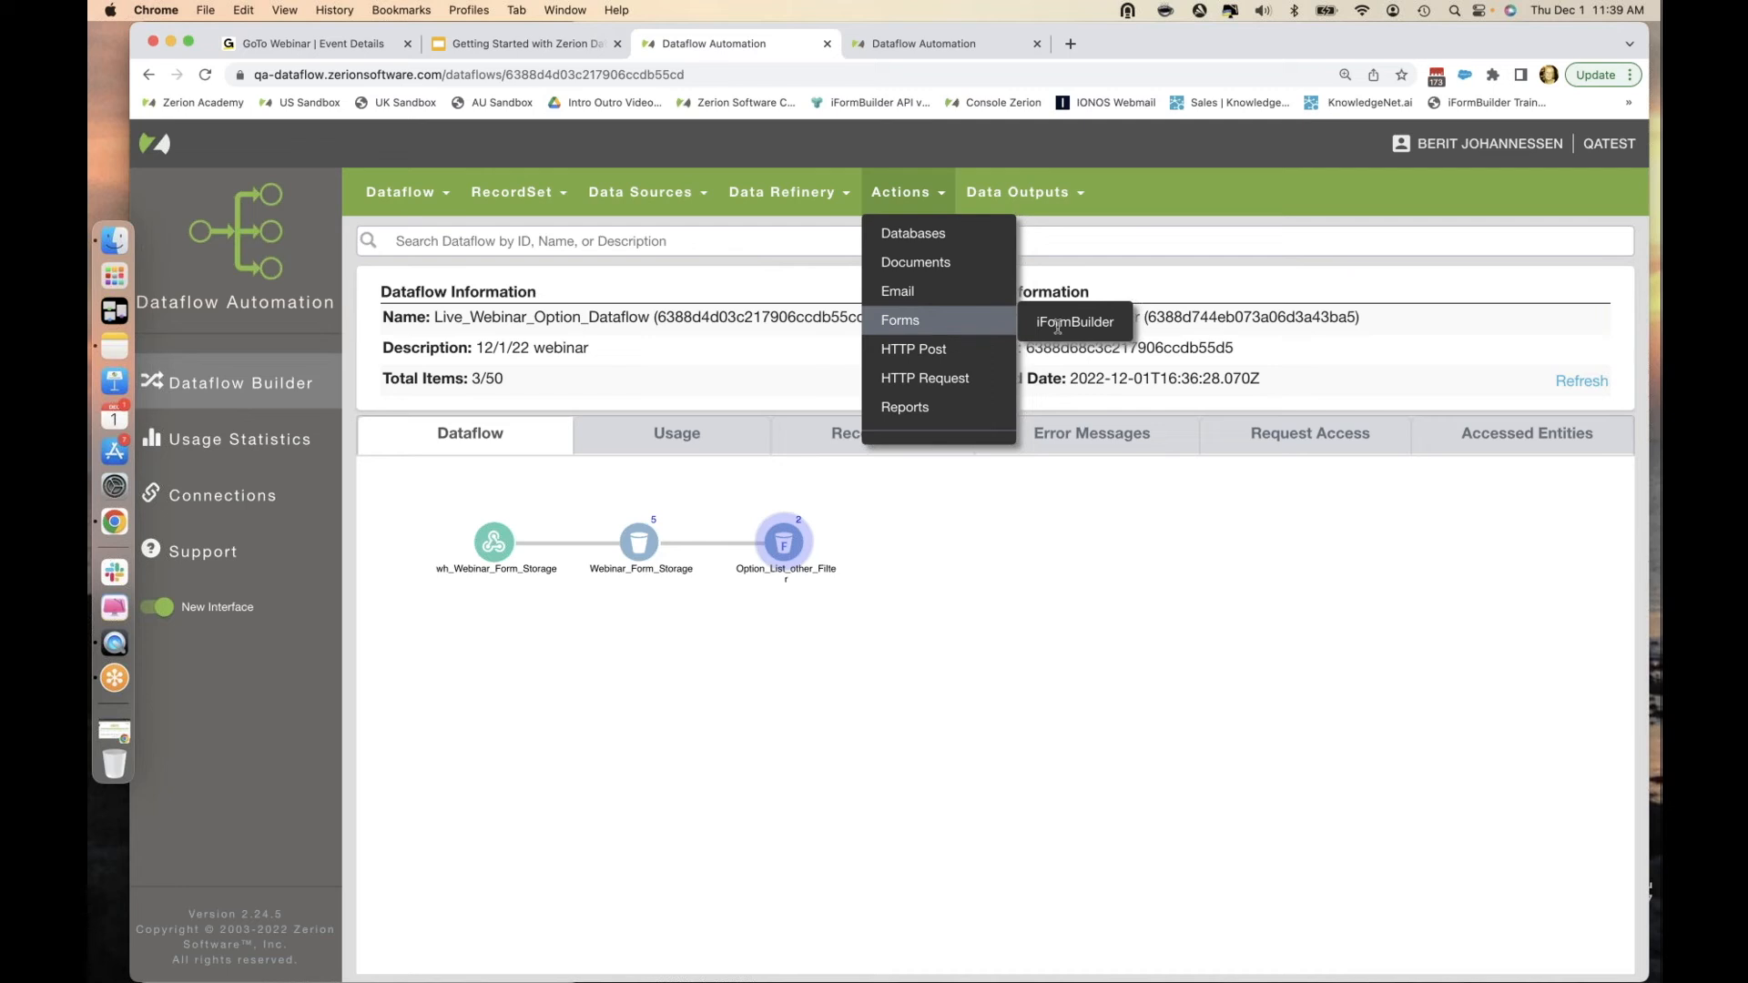
{"action": "mouse_move", "coordinate": [1058, 325]}
{"action": "left_click", "coordinate": [1173, 351]}
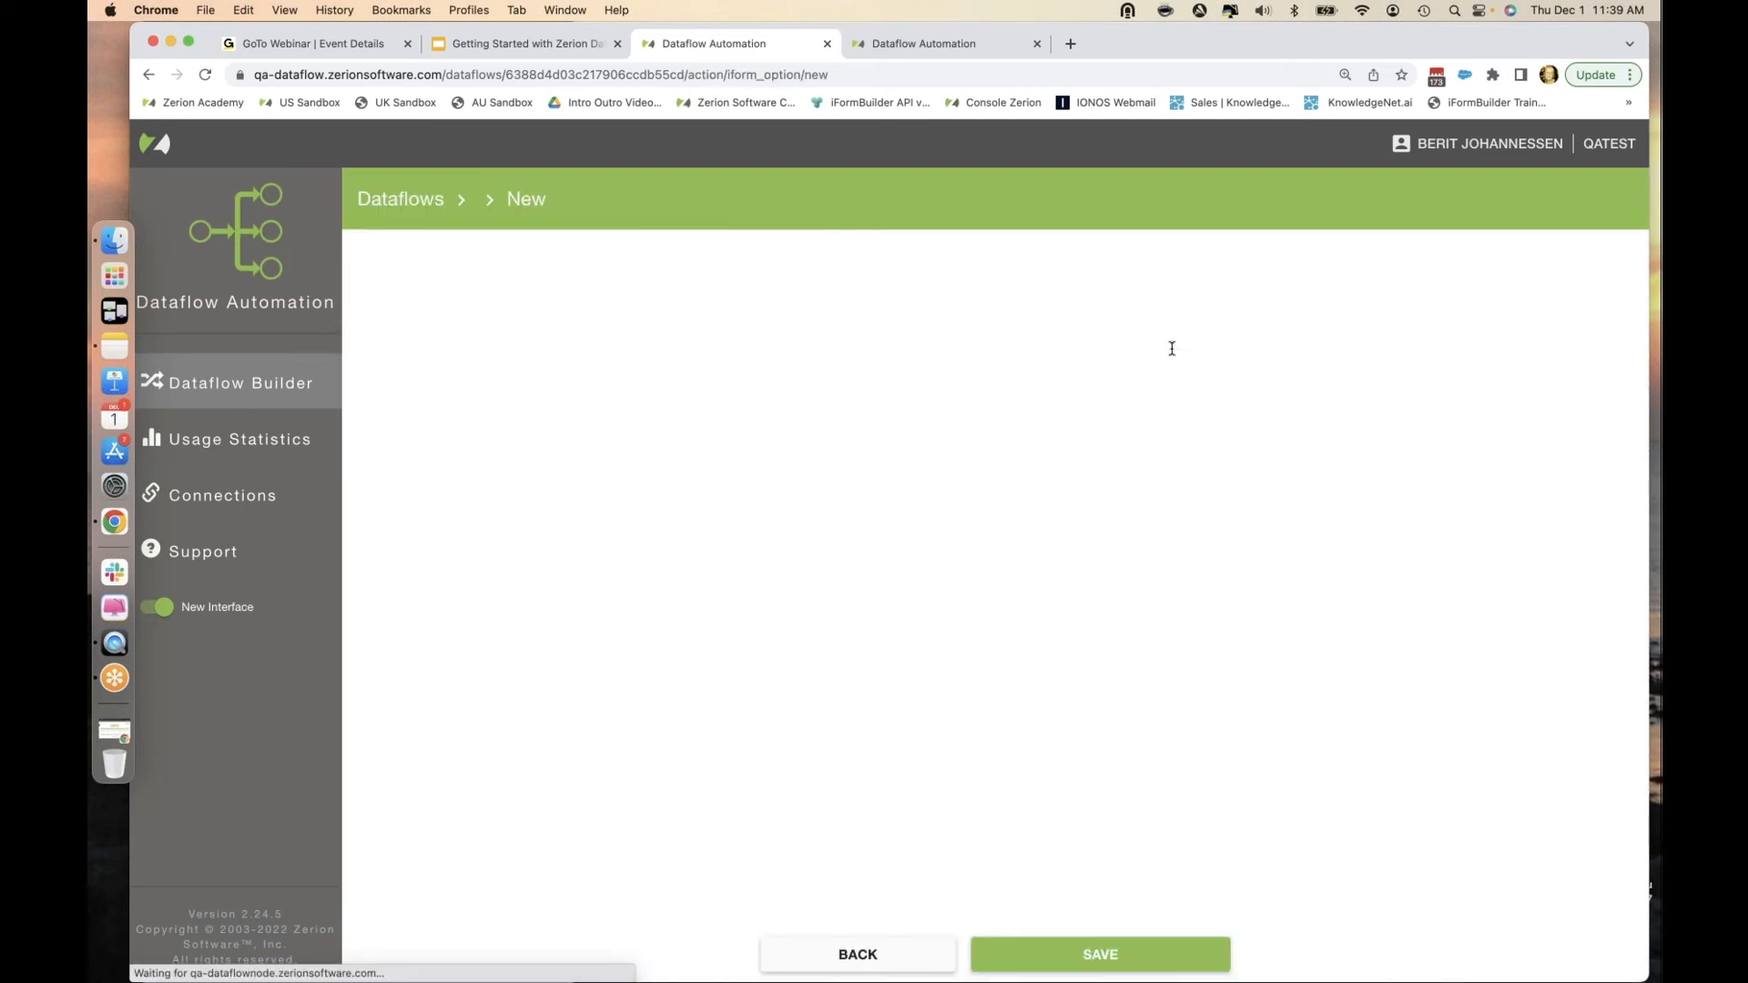
{"action": "left_click", "coordinate": [981, 340]}
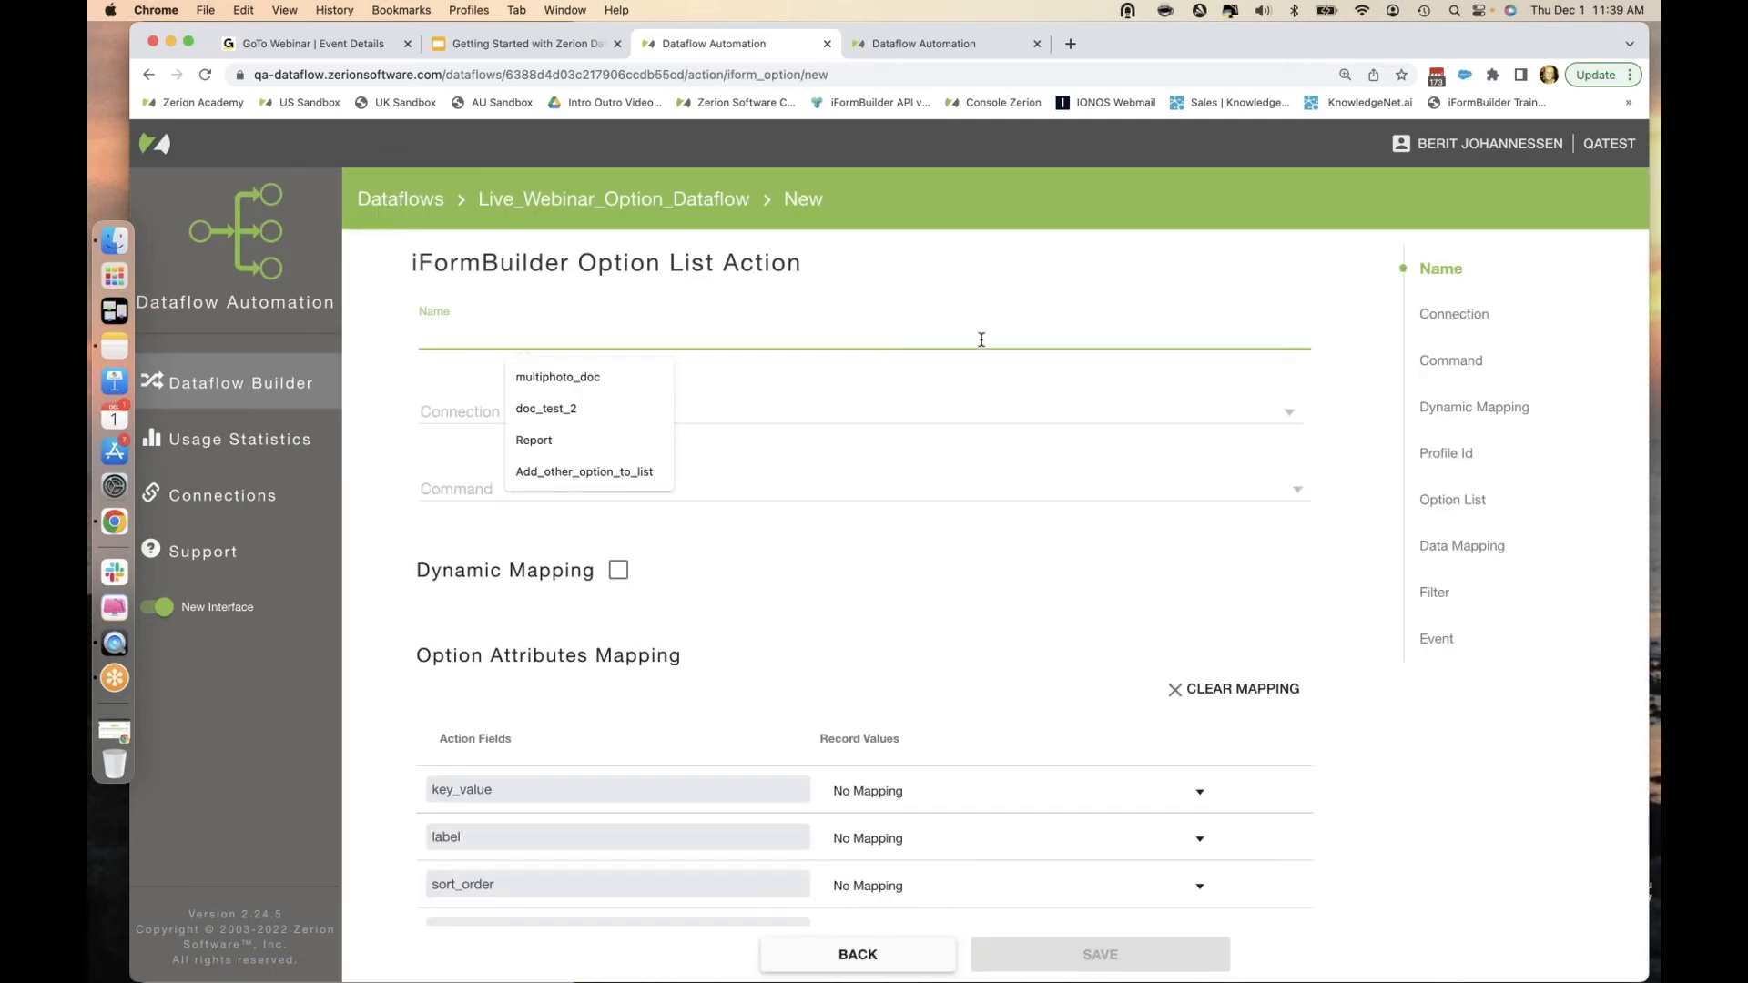
{"action": "left_click", "coordinate": [604, 474]}
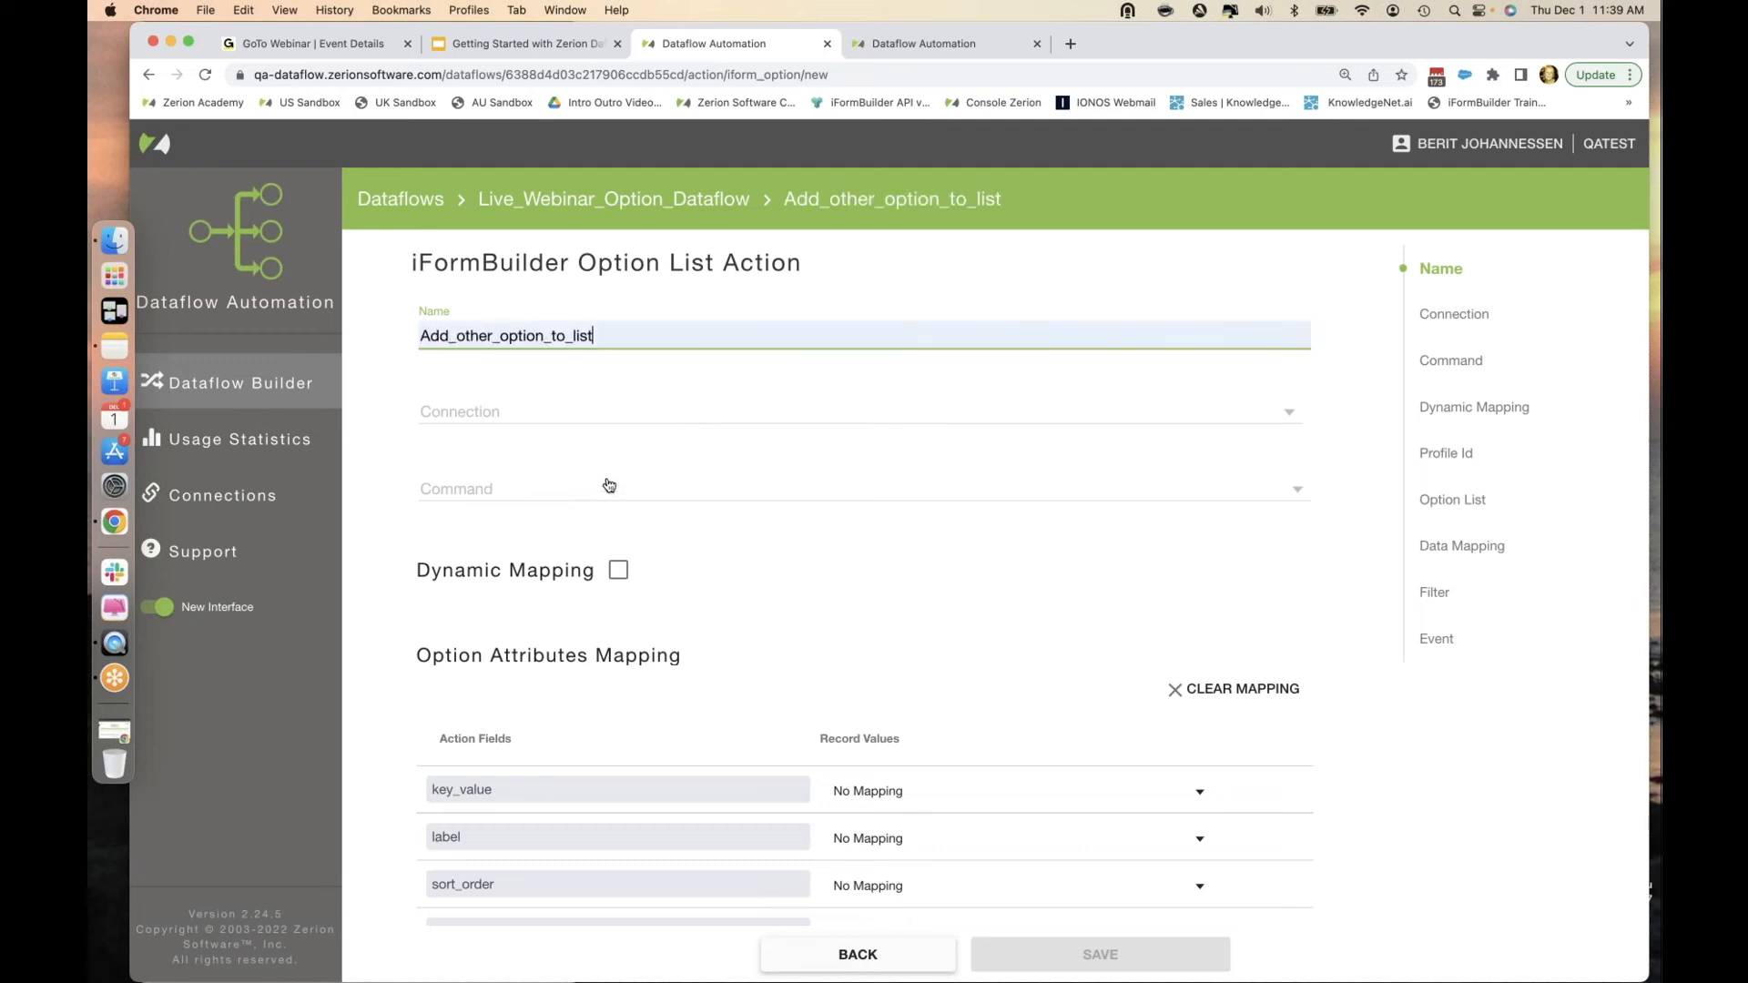
Set the action's connection to Dataflow1_user_ifb and its command to Update or Create Option.
{"action": "left_click", "coordinate": [524, 416]}
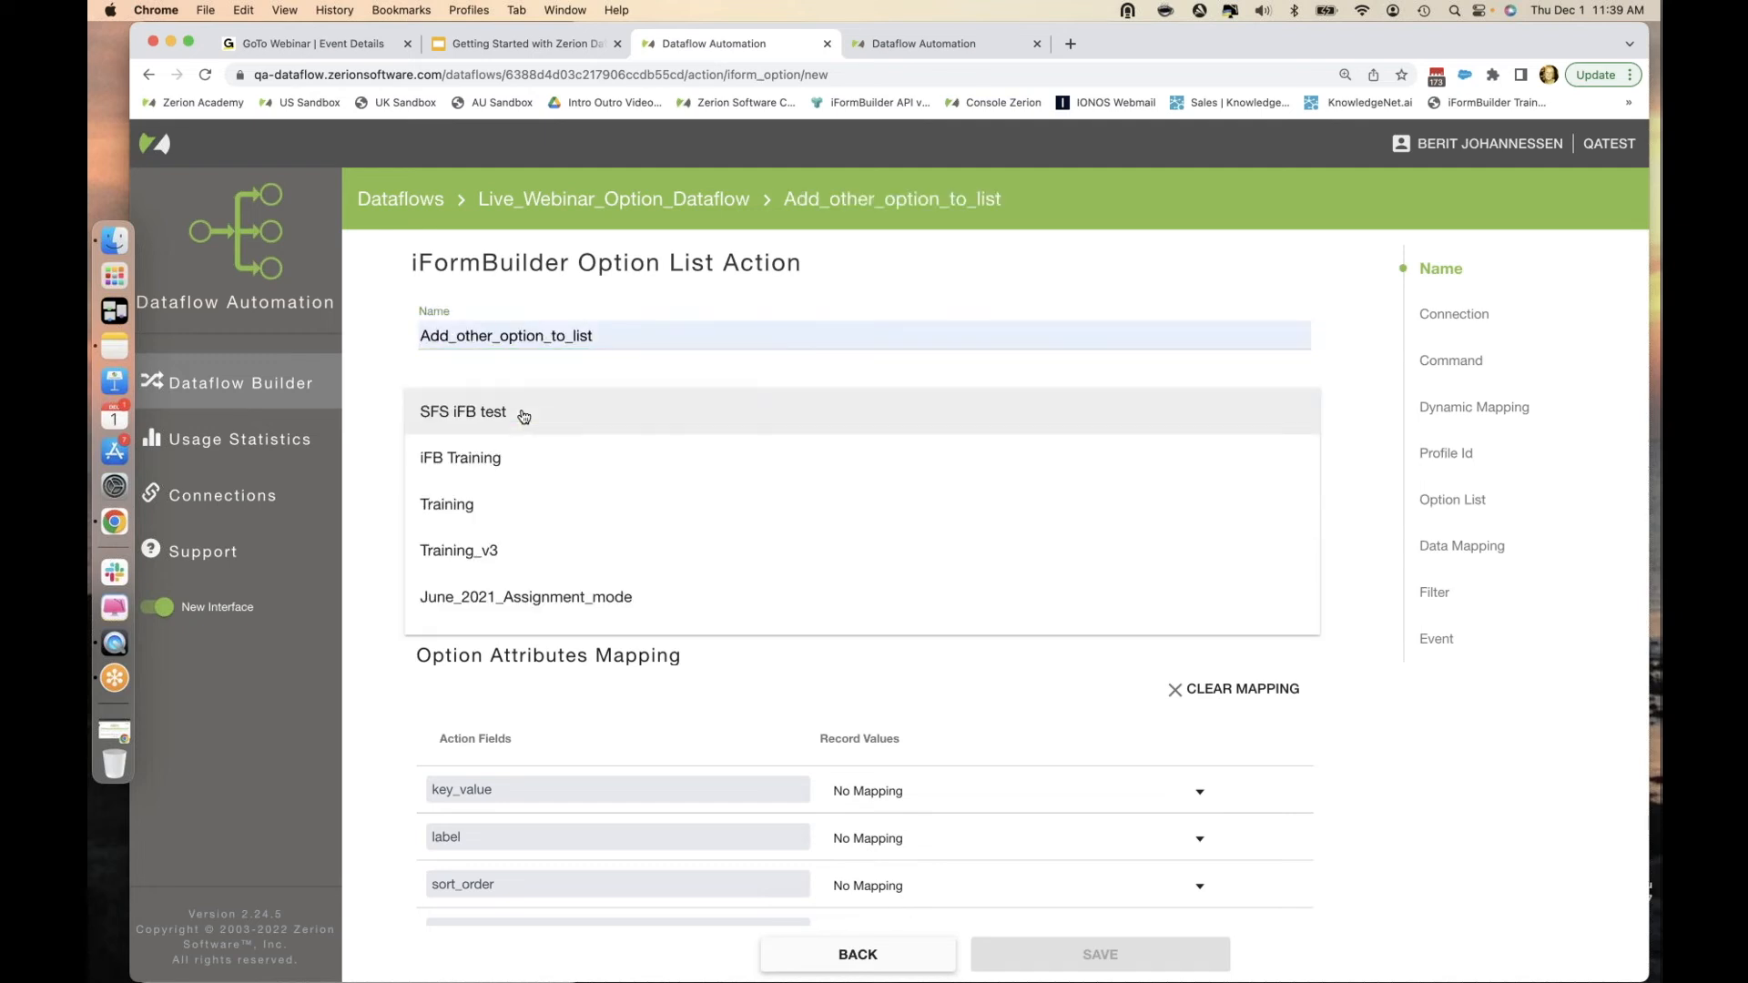
{"action": "scroll", "coordinate": [524, 416], "scroll_direction": "down", "scroll_amount": 3}
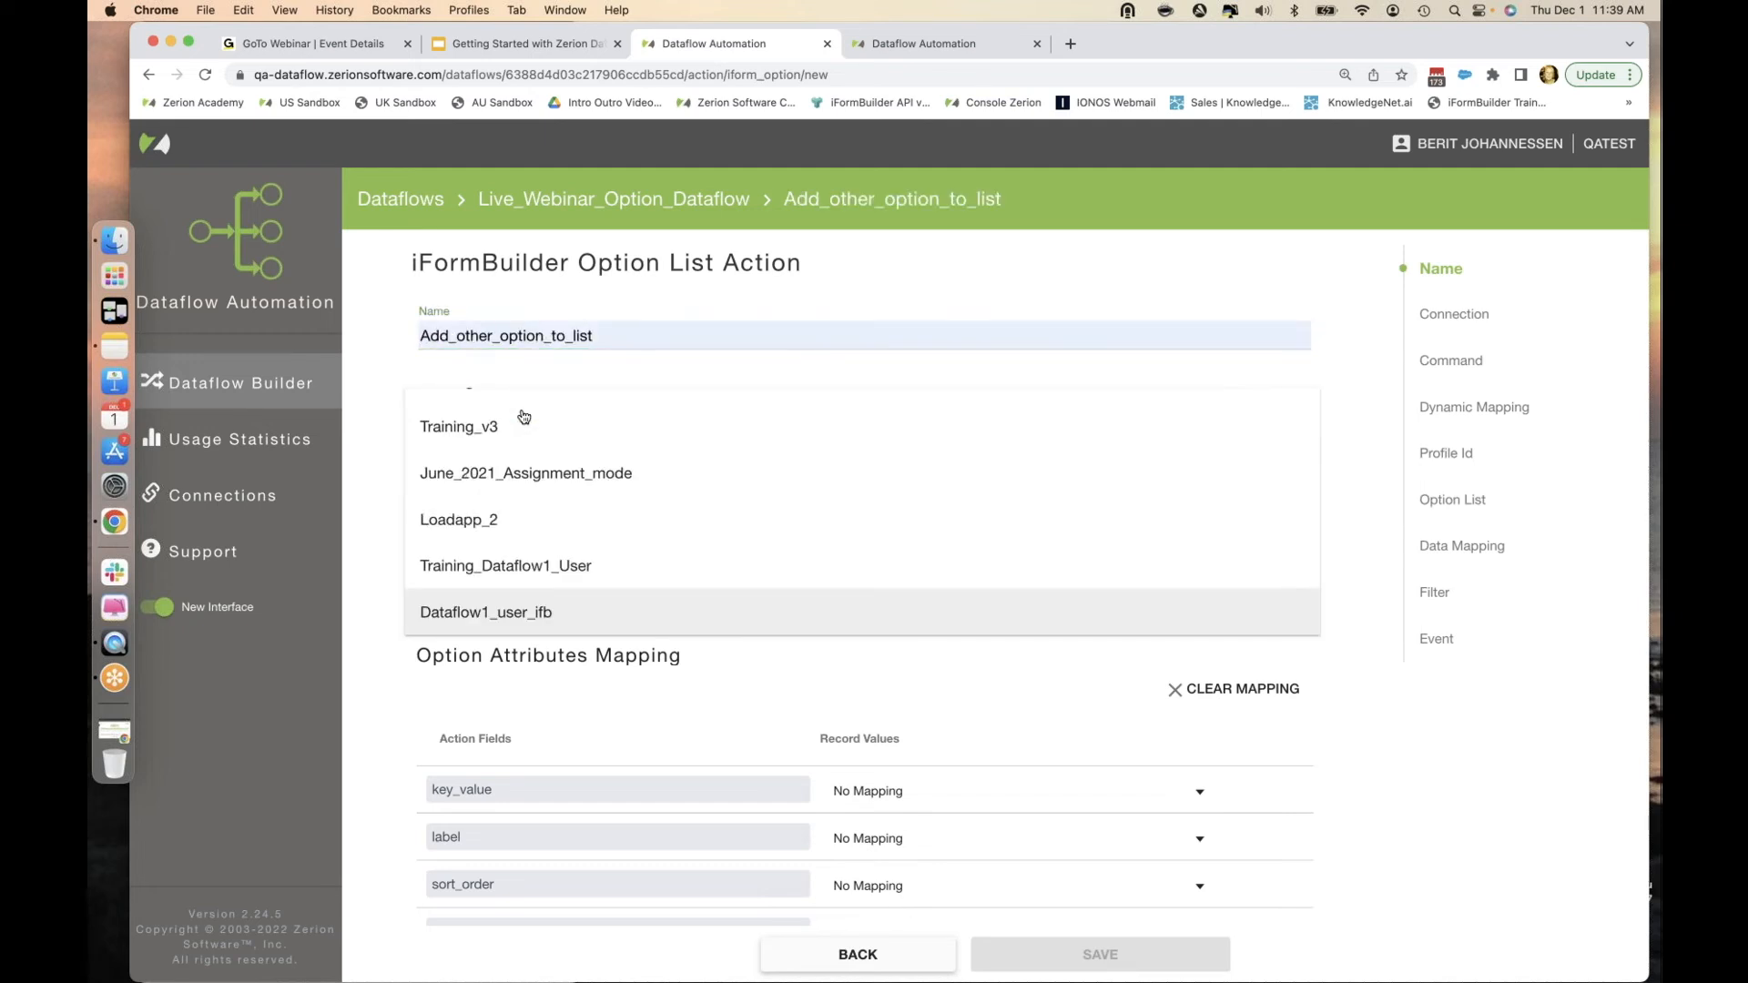
{"action": "left_click", "coordinate": [515, 616]}
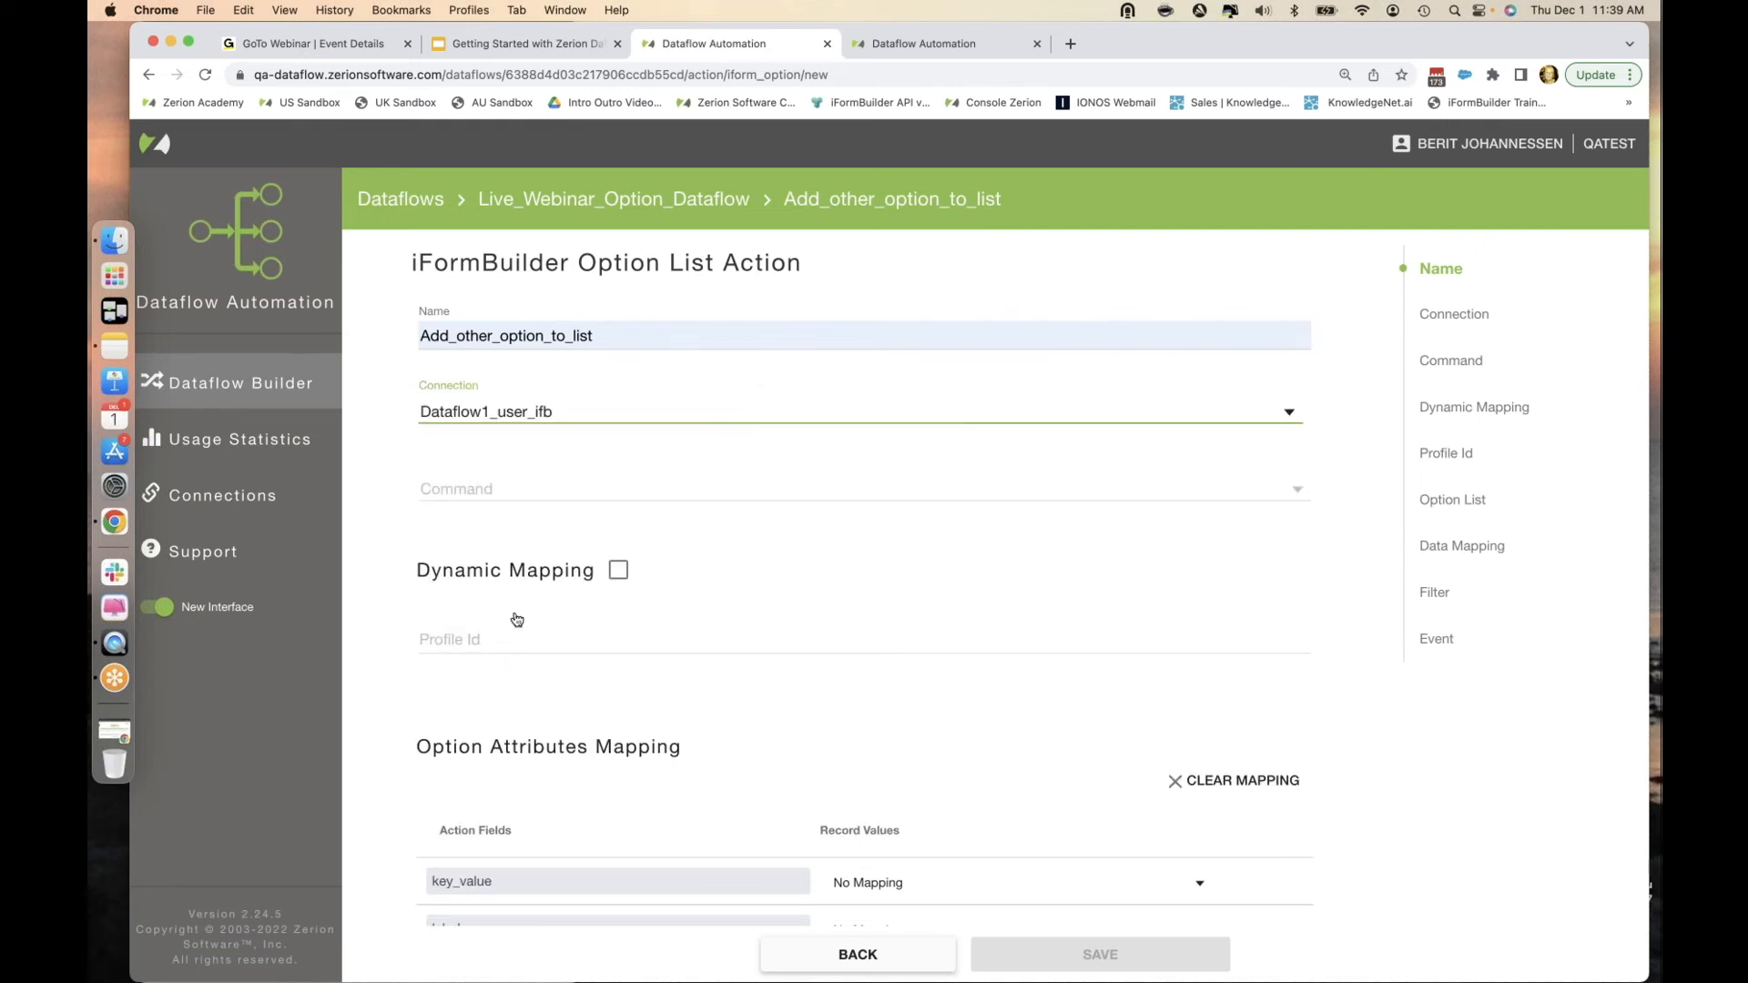
{"action": "left_click", "coordinate": [519, 498]}
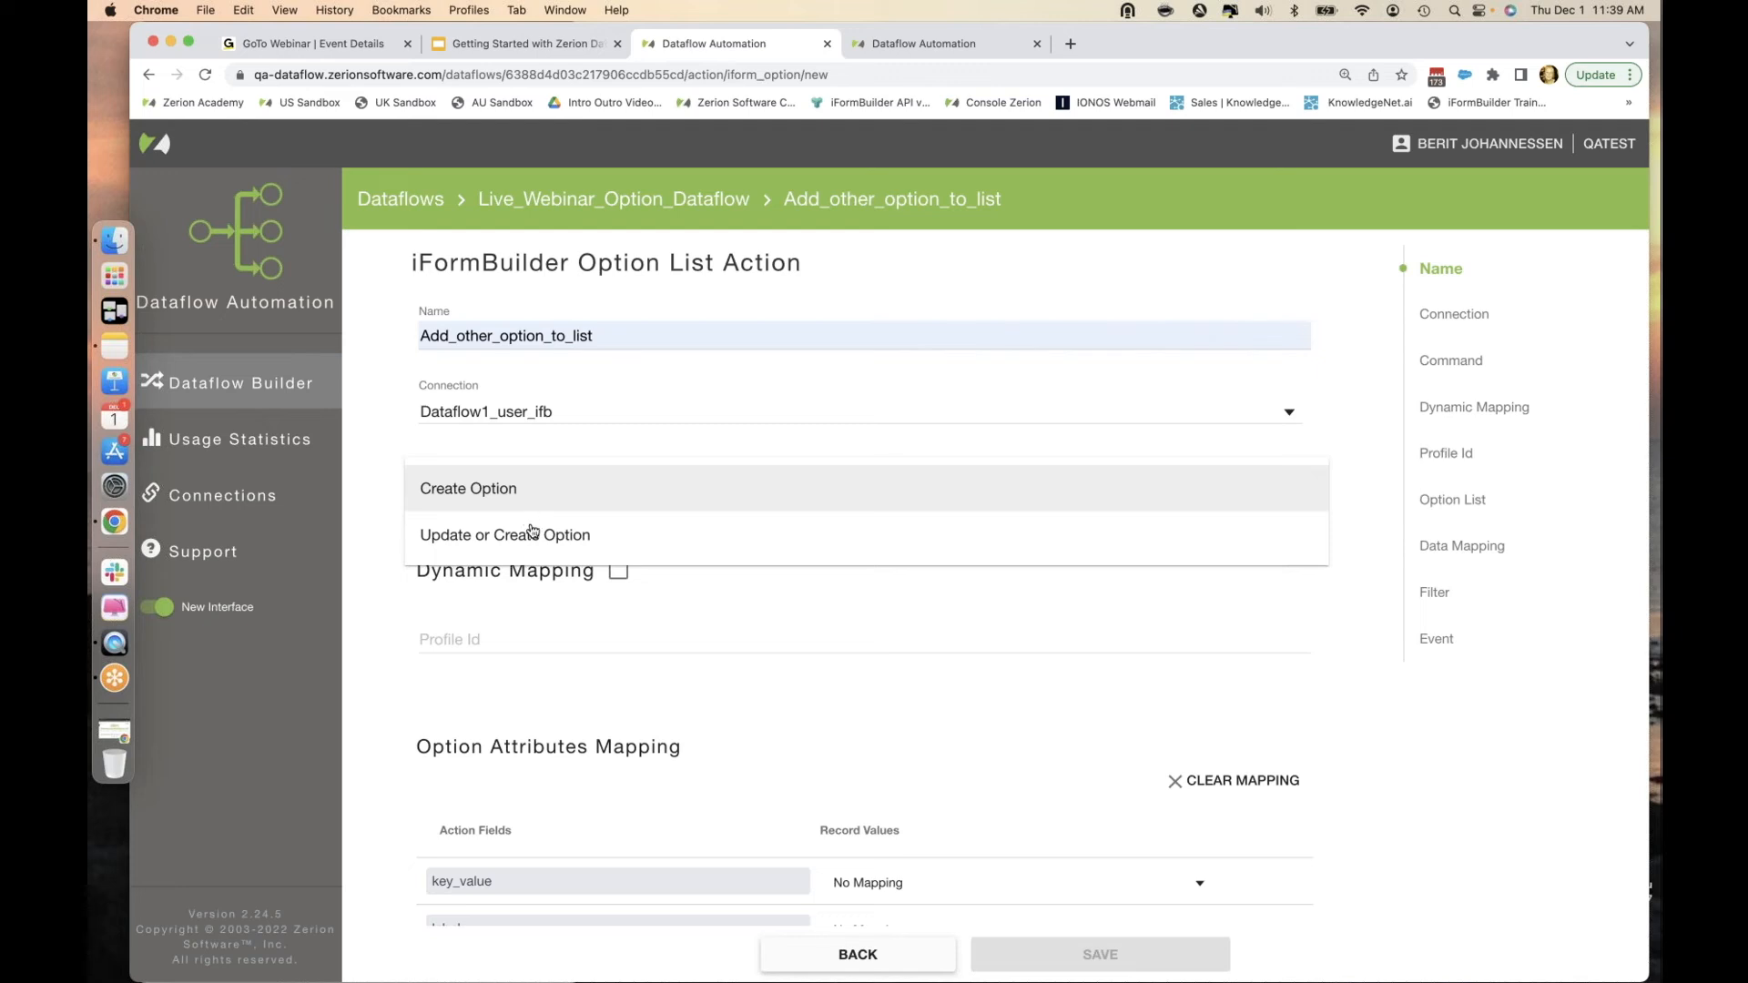
{"action": "left_click", "coordinate": [537, 543]}
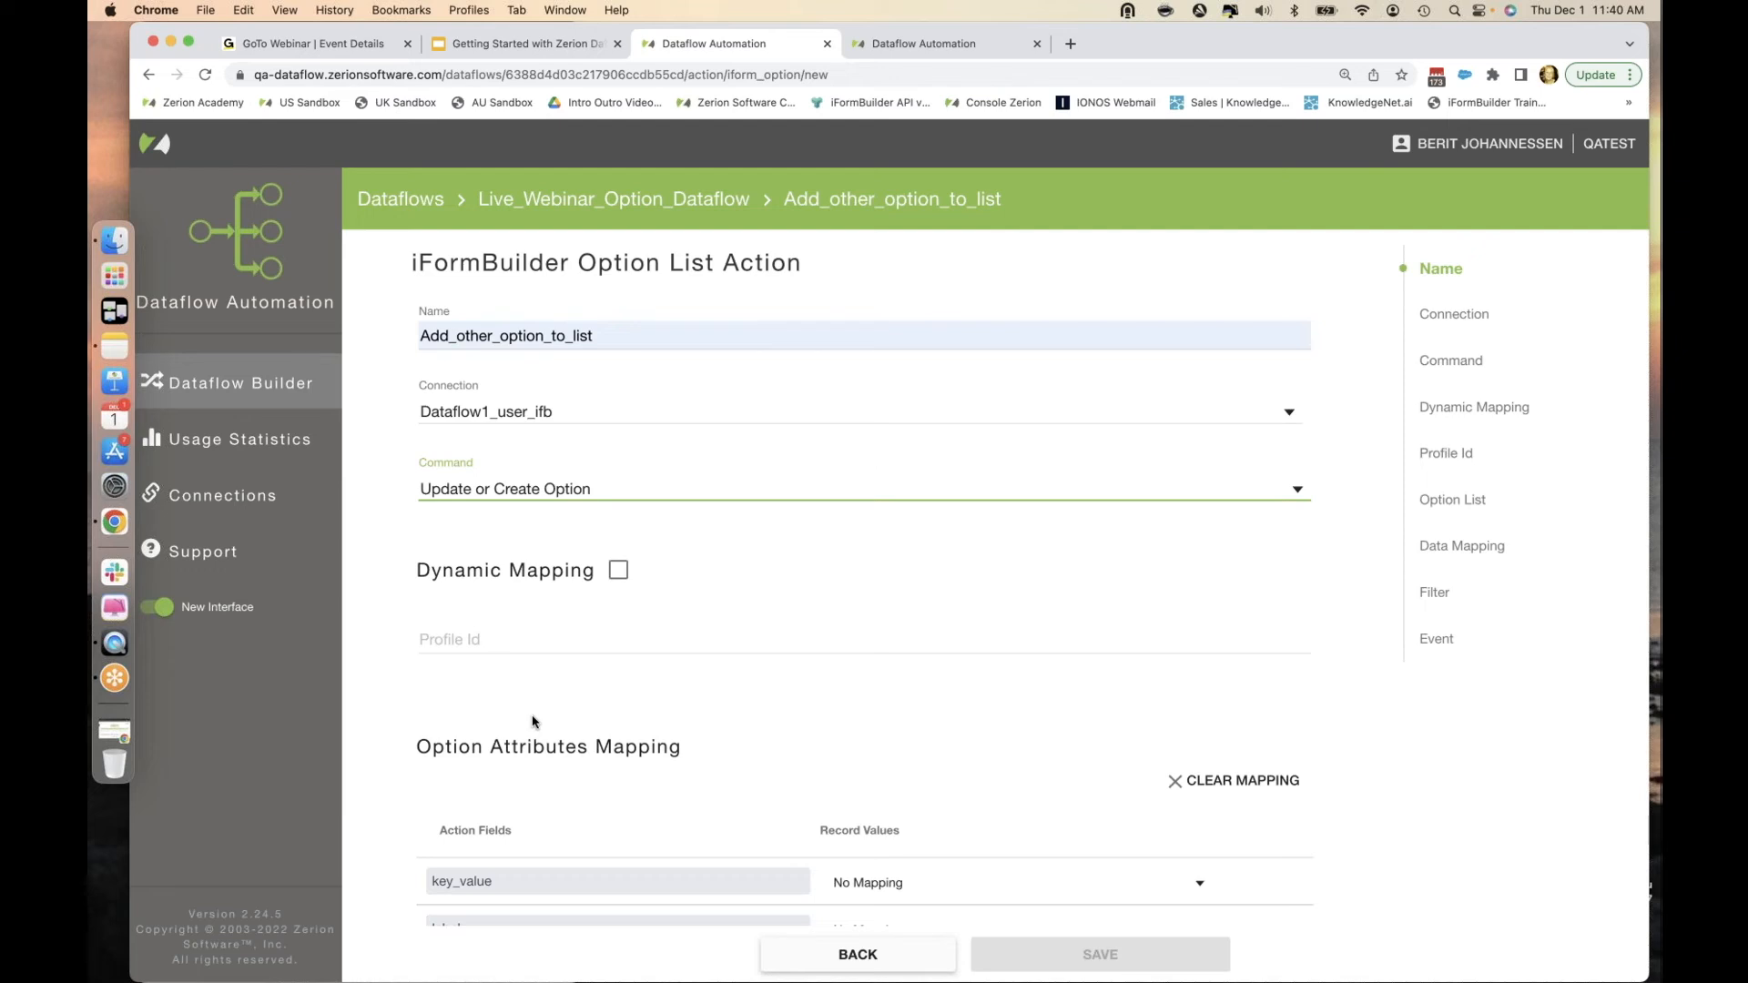
Fill in the action's Profile Id with the previously used profile ID, retyping its last digit.
{"action": "left_click", "coordinate": [529, 636]}
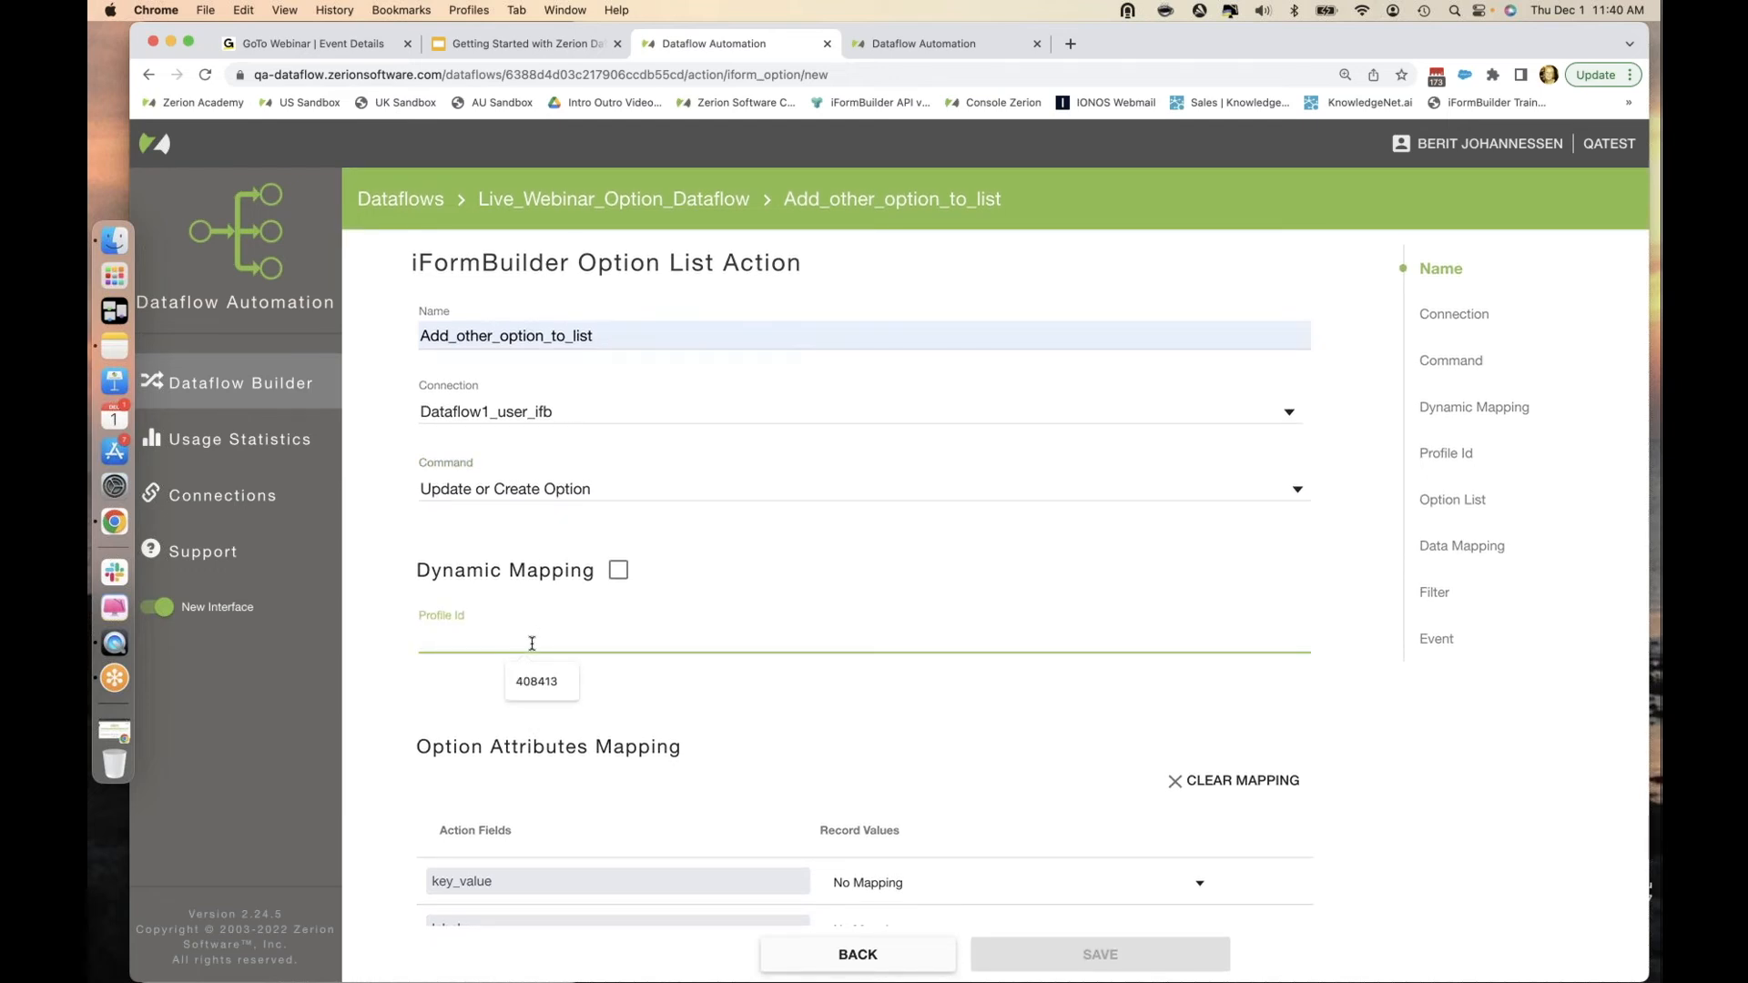
{"action": "left_click", "coordinate": [542, 683]}
{"action": "left_click", "coordinate": [542, 683]}
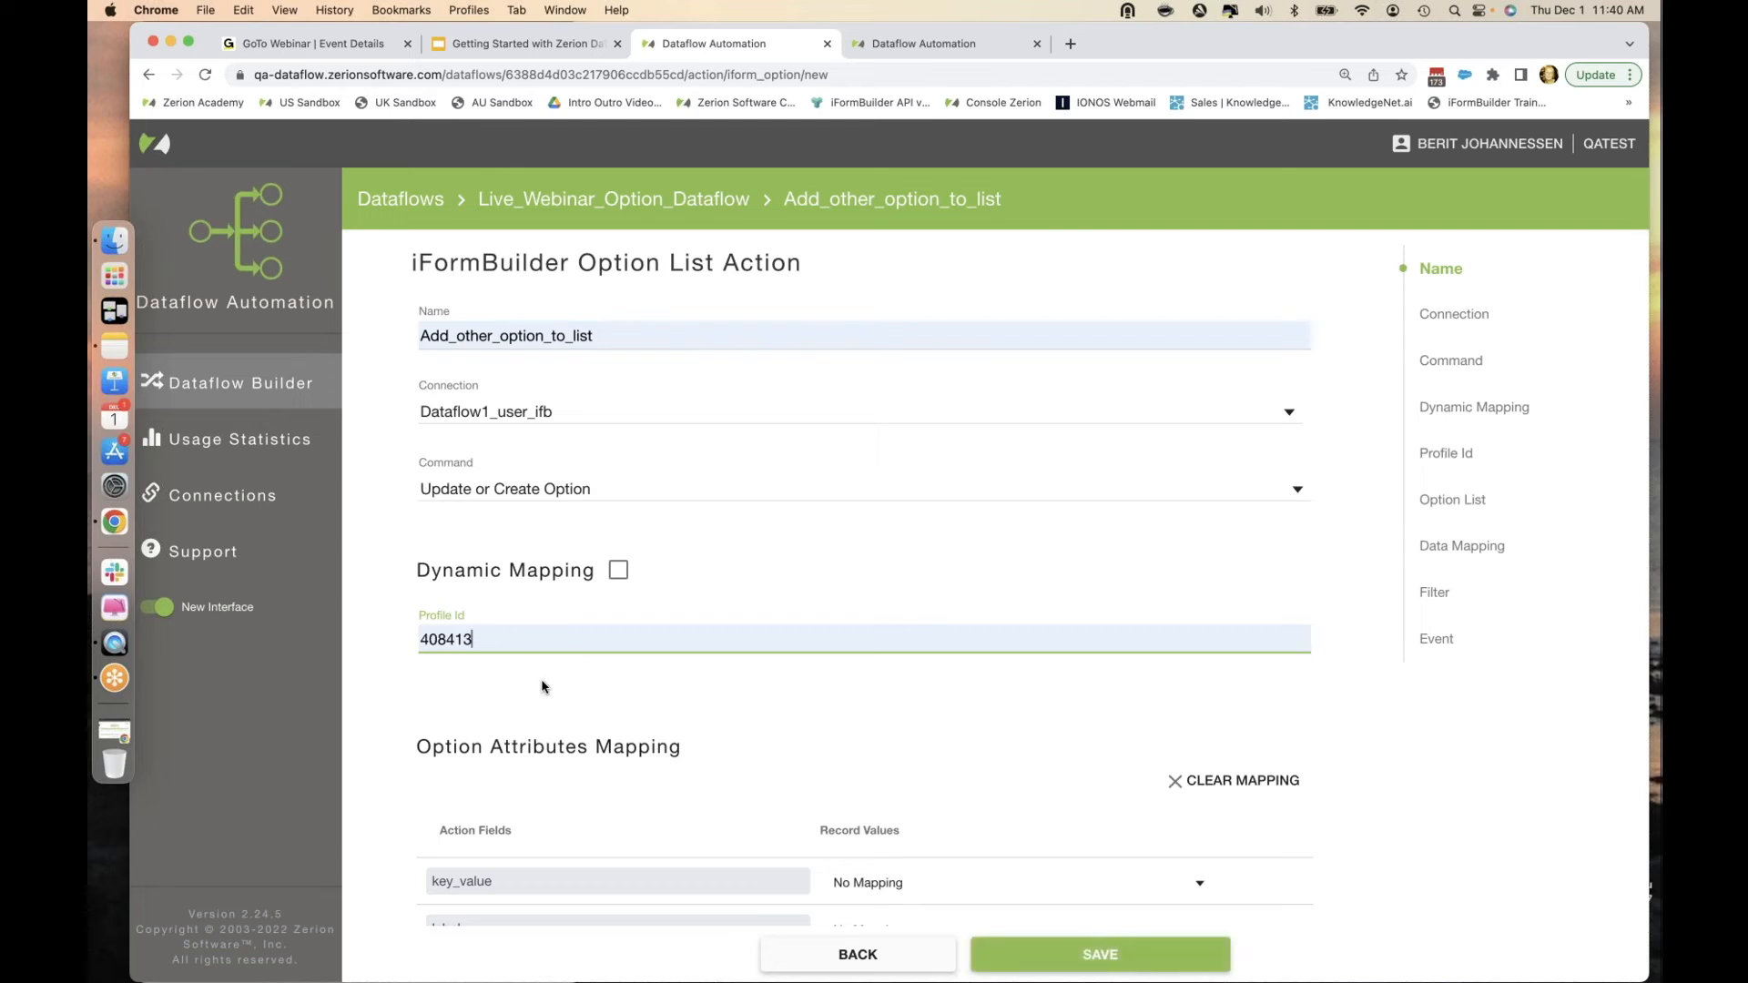
{"action": "key", "text": "BackSpace"}
{"action": "type", "text": "3"}
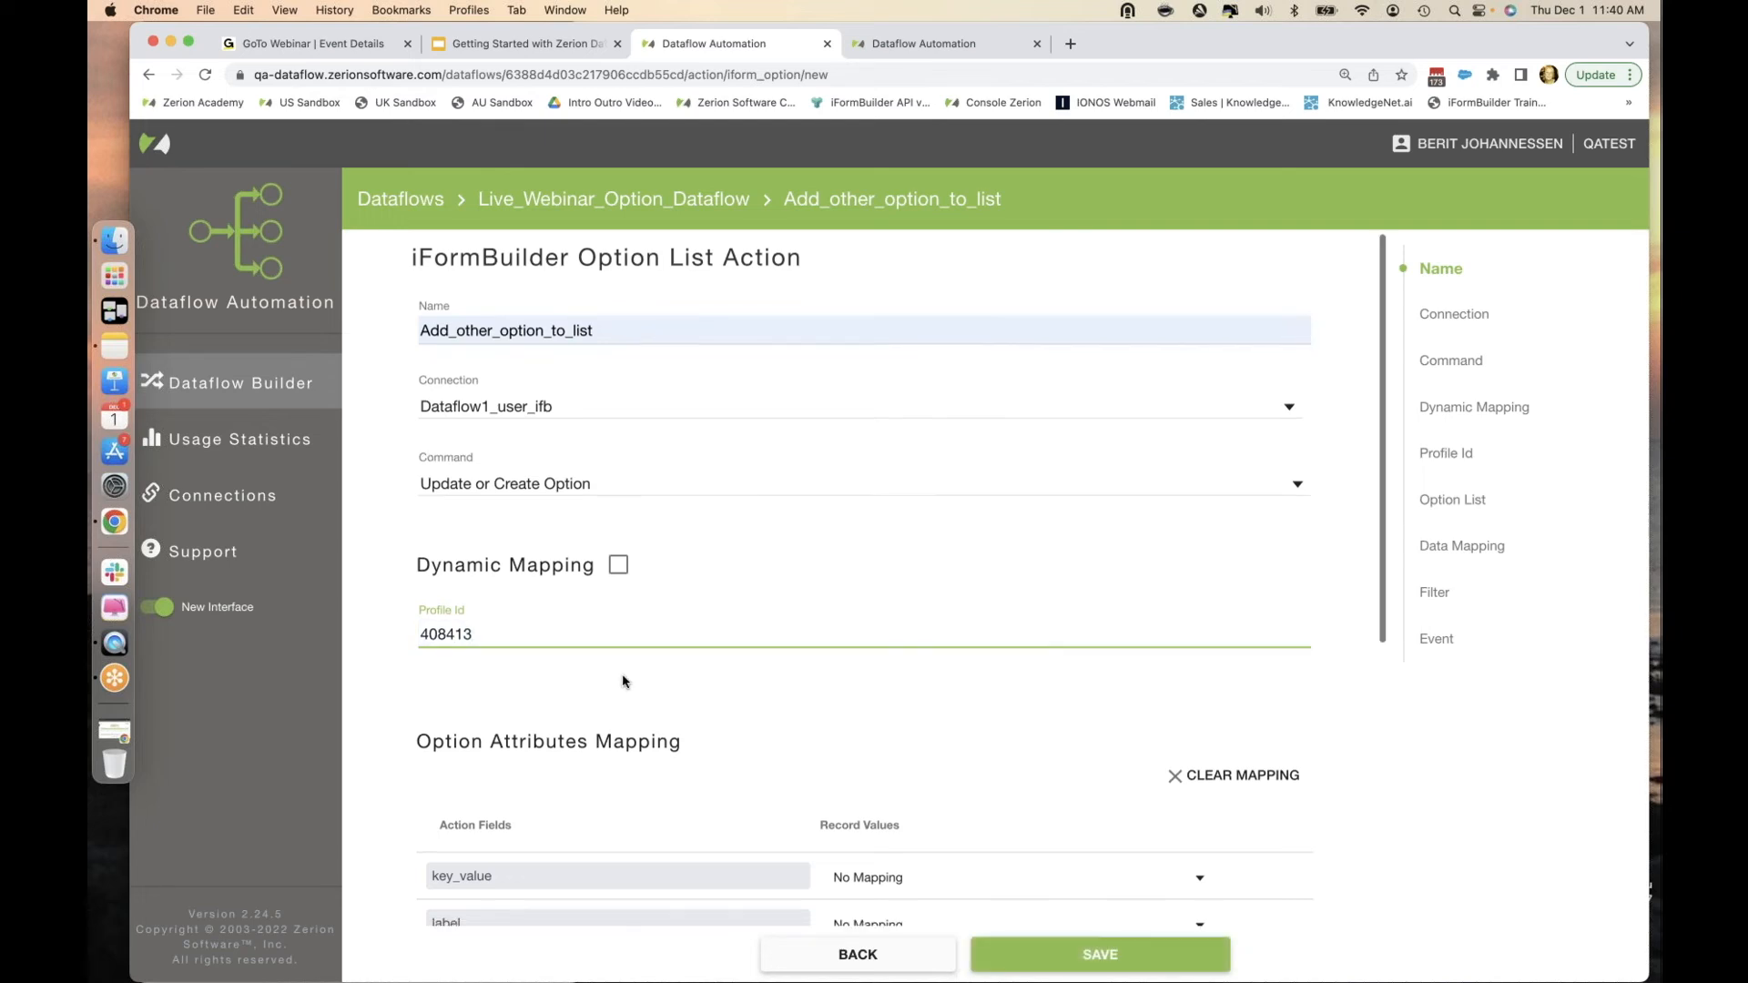
Select Site Locations as the option list the action updates.
{"action": "scroll", "coordinate": [623, 681], "scroll_direction": "down", "scroll_amount": 4}
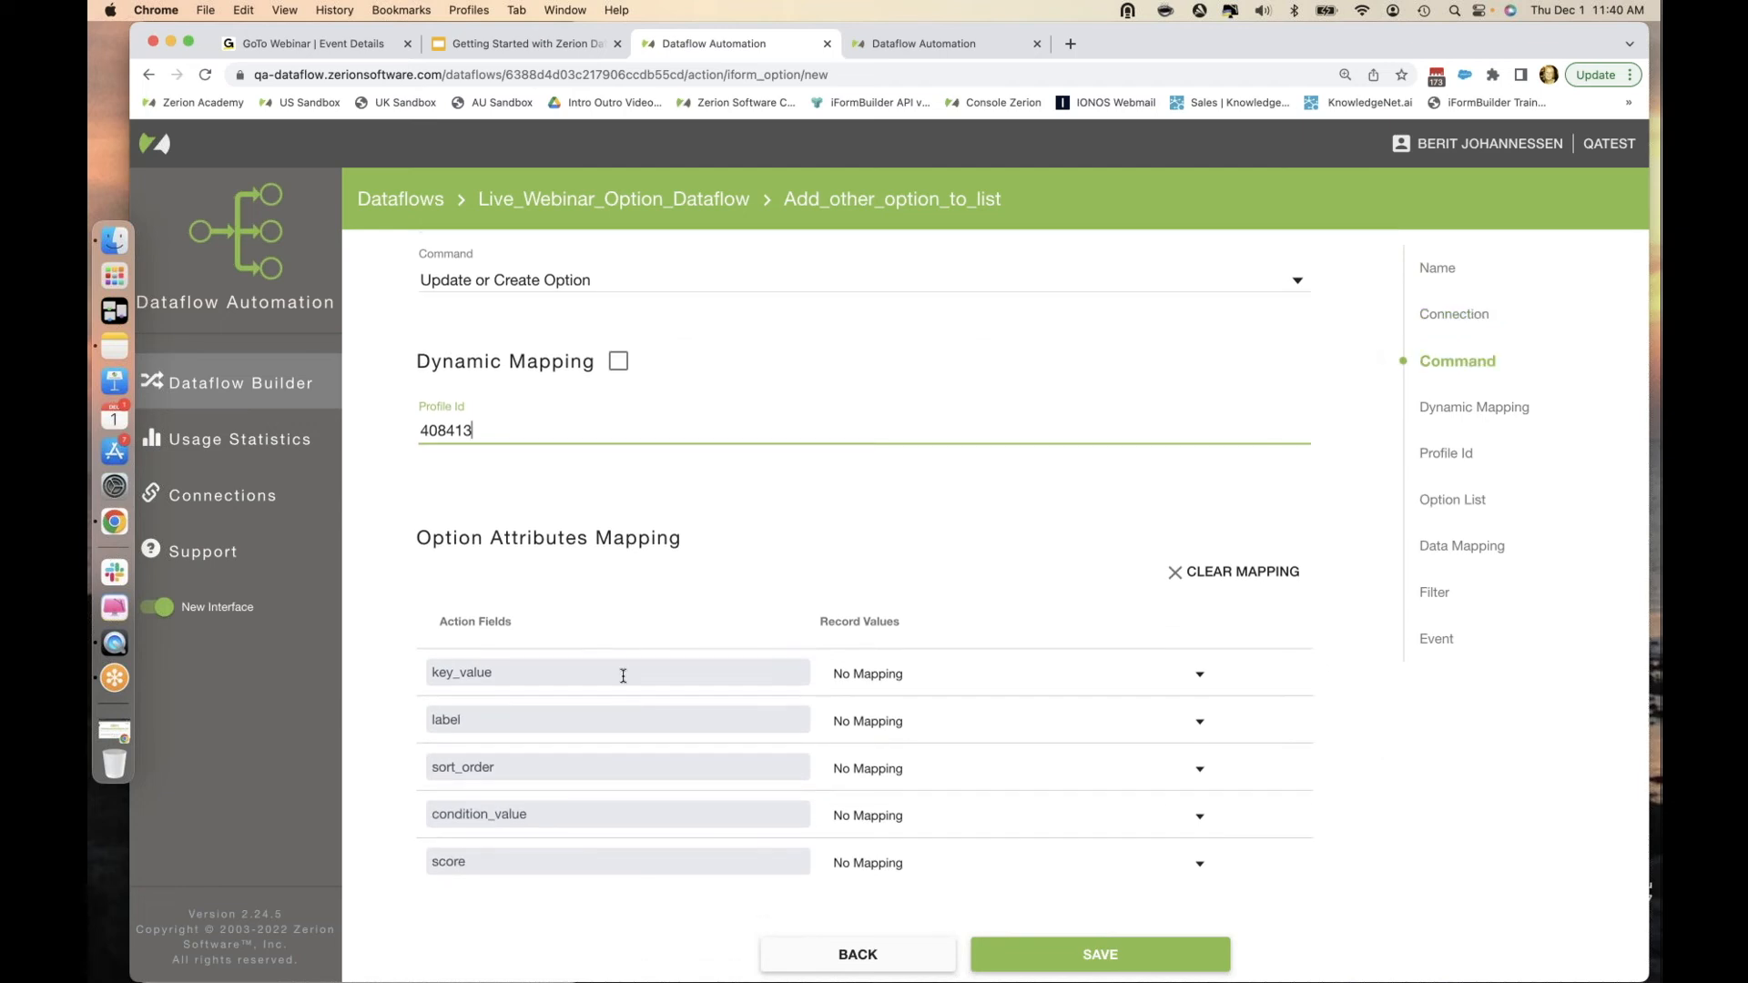
{"action": "scroll", "coordinate": [626, 469], "scroll_direction": "down", "scroll_amount": 5}
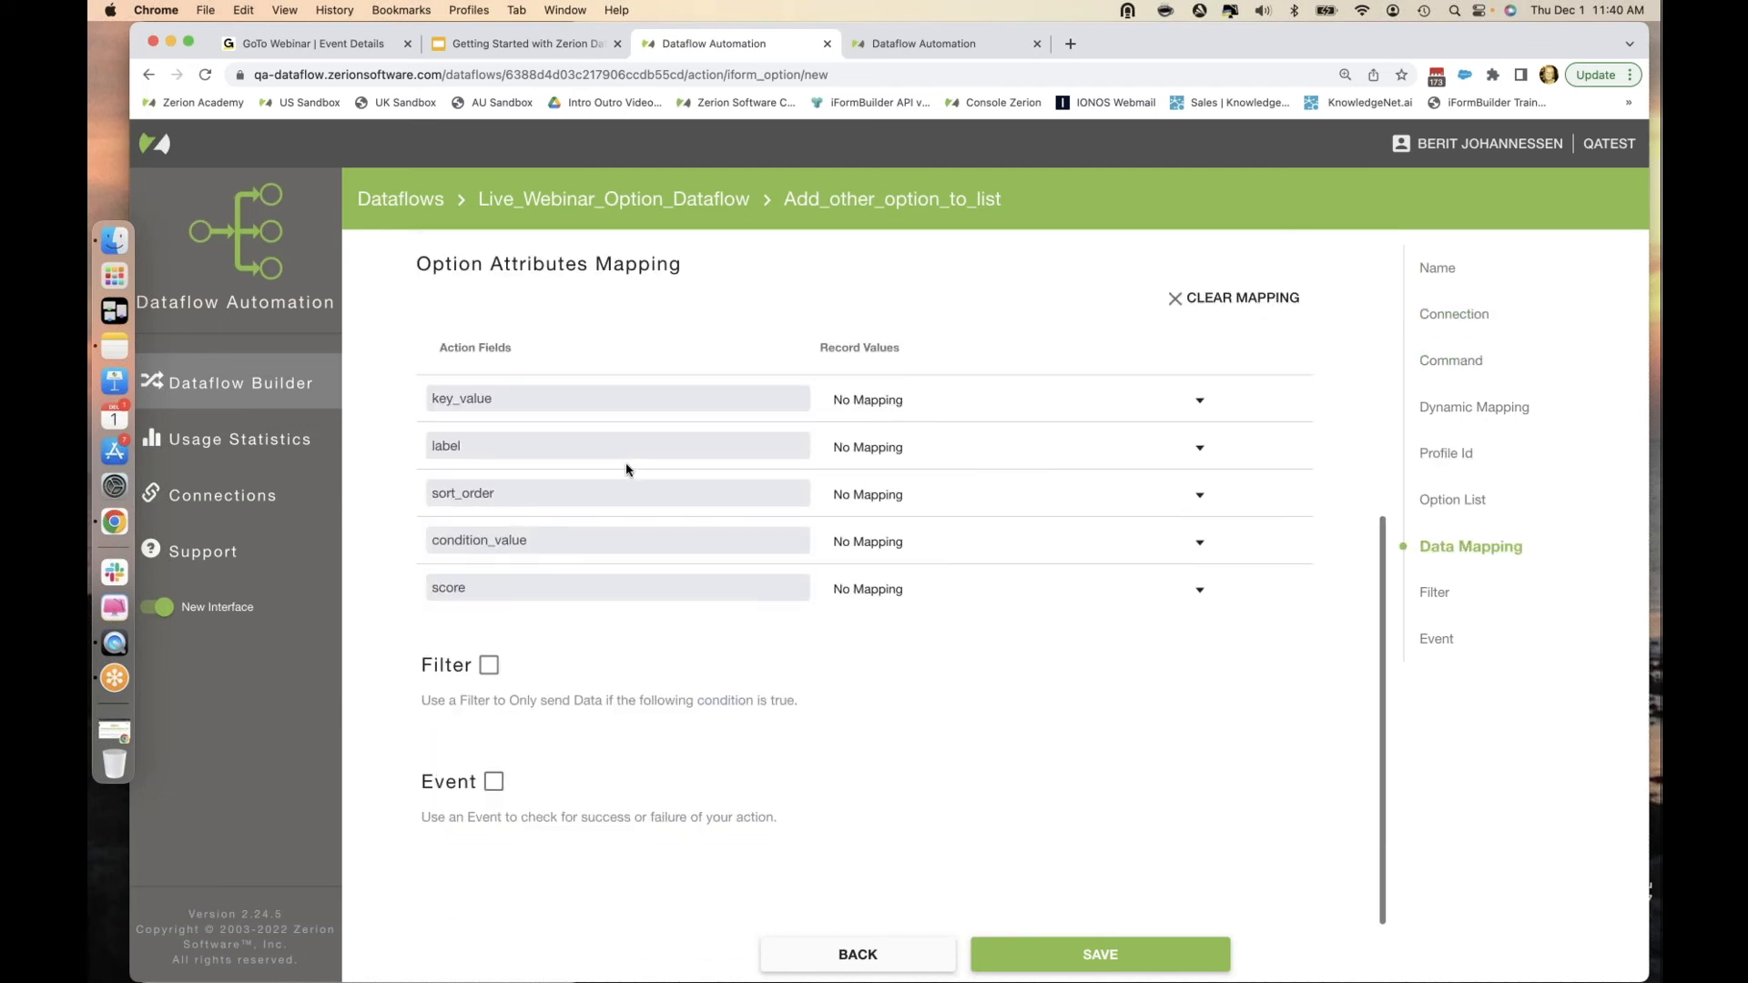
{"action": "scroll", "coordinate": [625, 466], "scroll_direction": "up", "scroll_amount": 5}
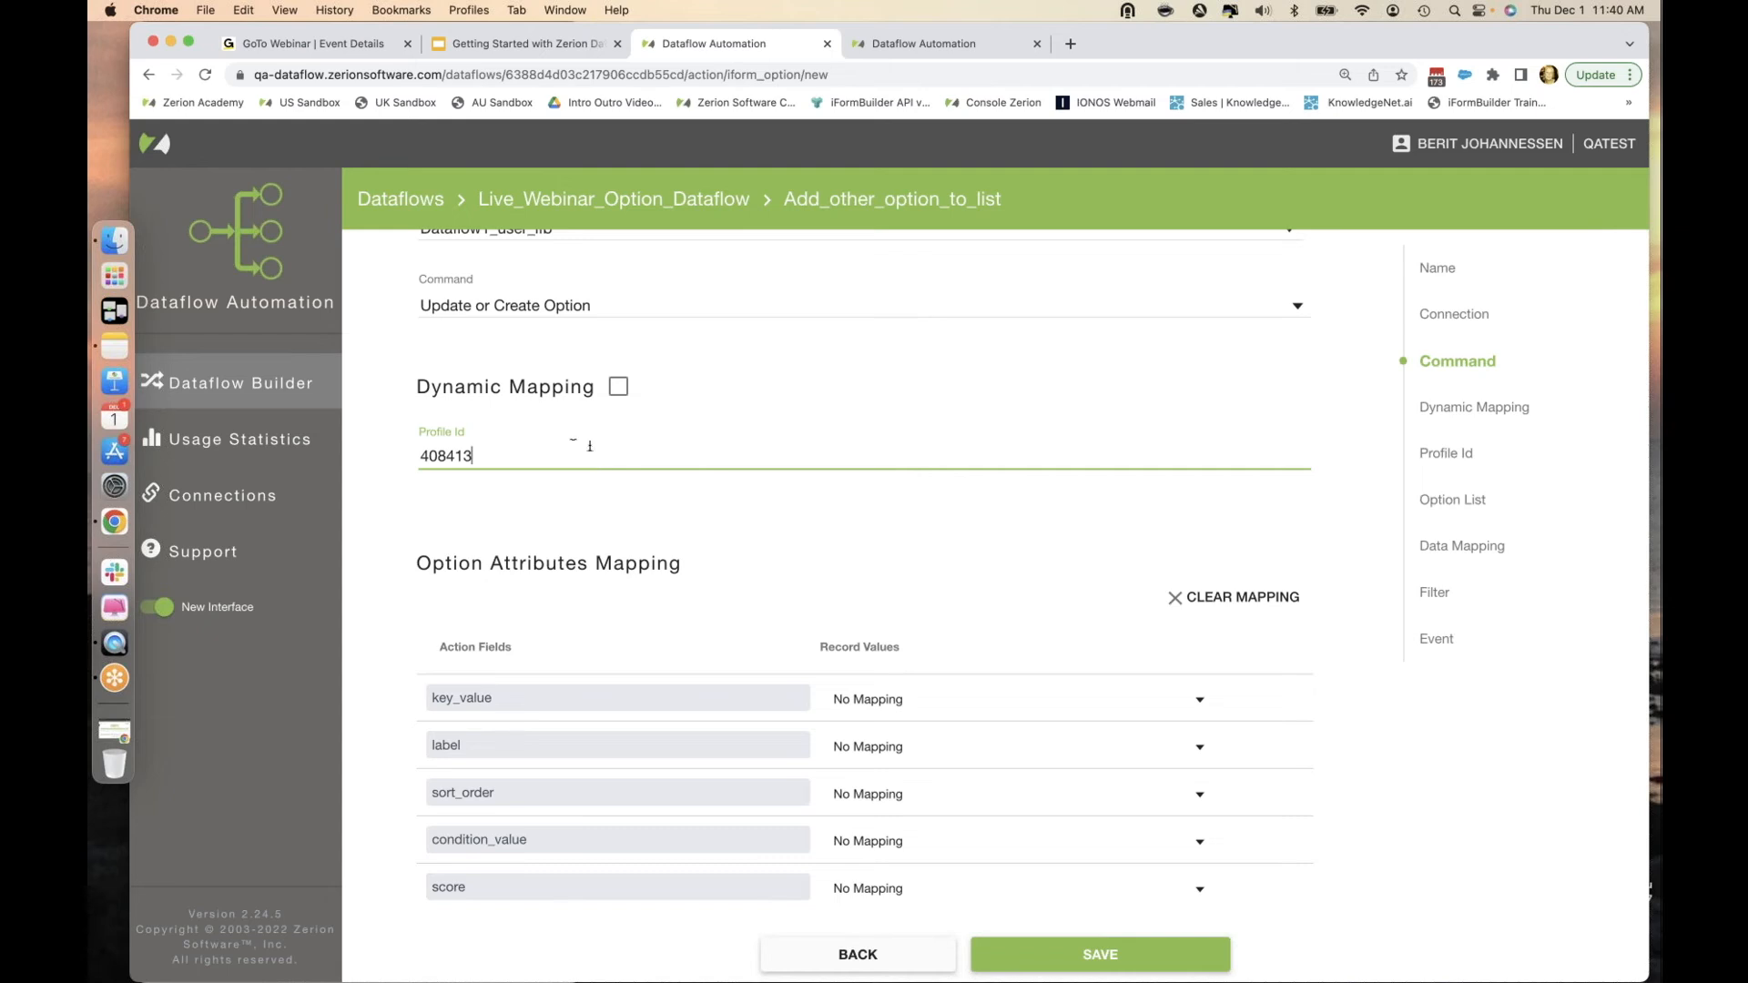
{"action": "left_click", "coordinate": [565, 536]}
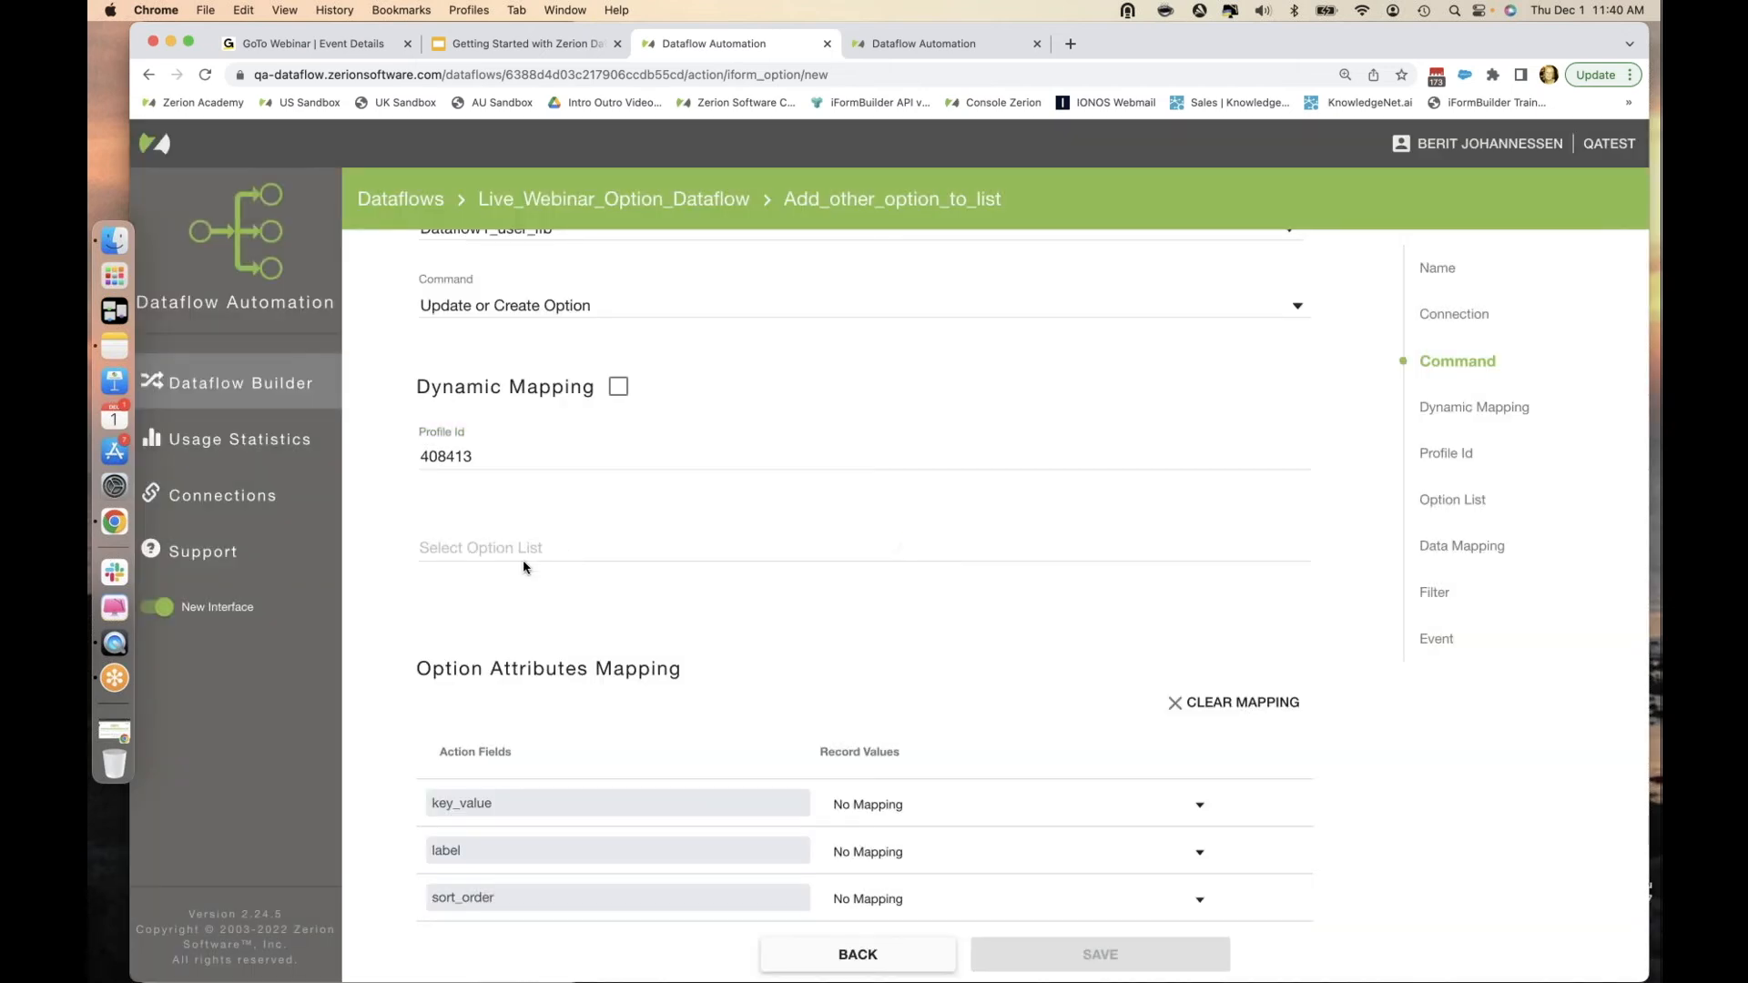
{"action": "left_click", "coordinate": [524, 552]}
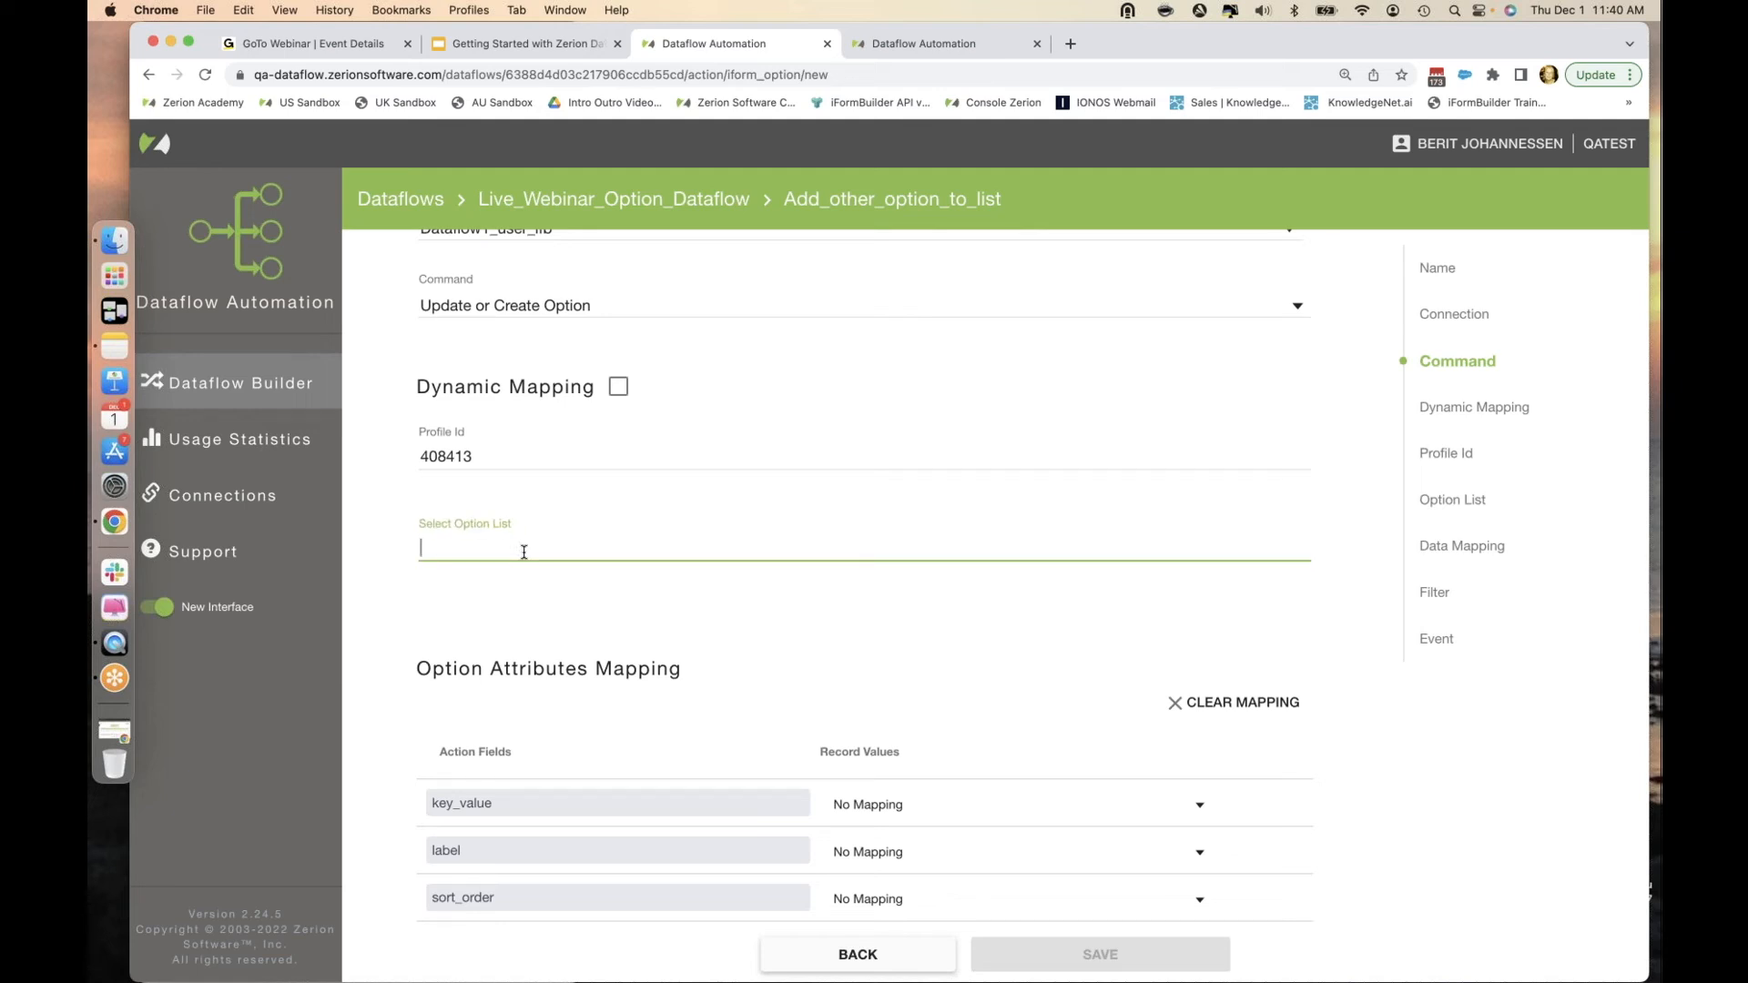
{"action": "type", "text": "si"}
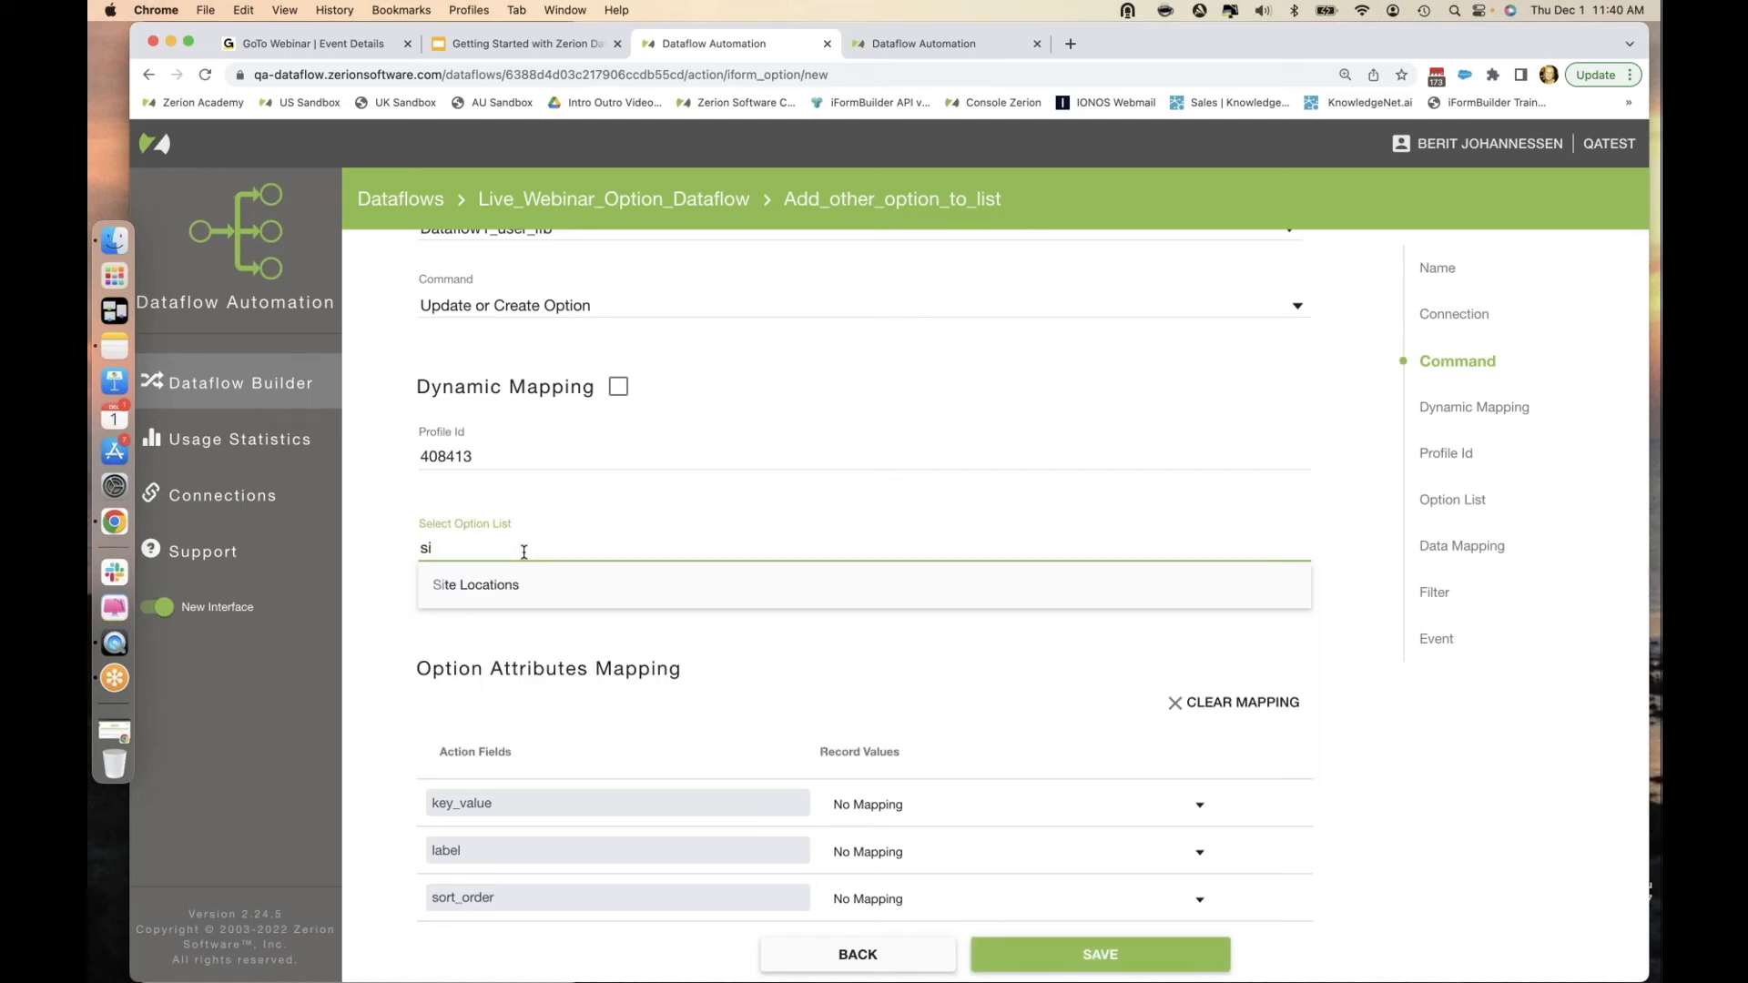
{"action": "left_click", "coordinate": [485, 588]}
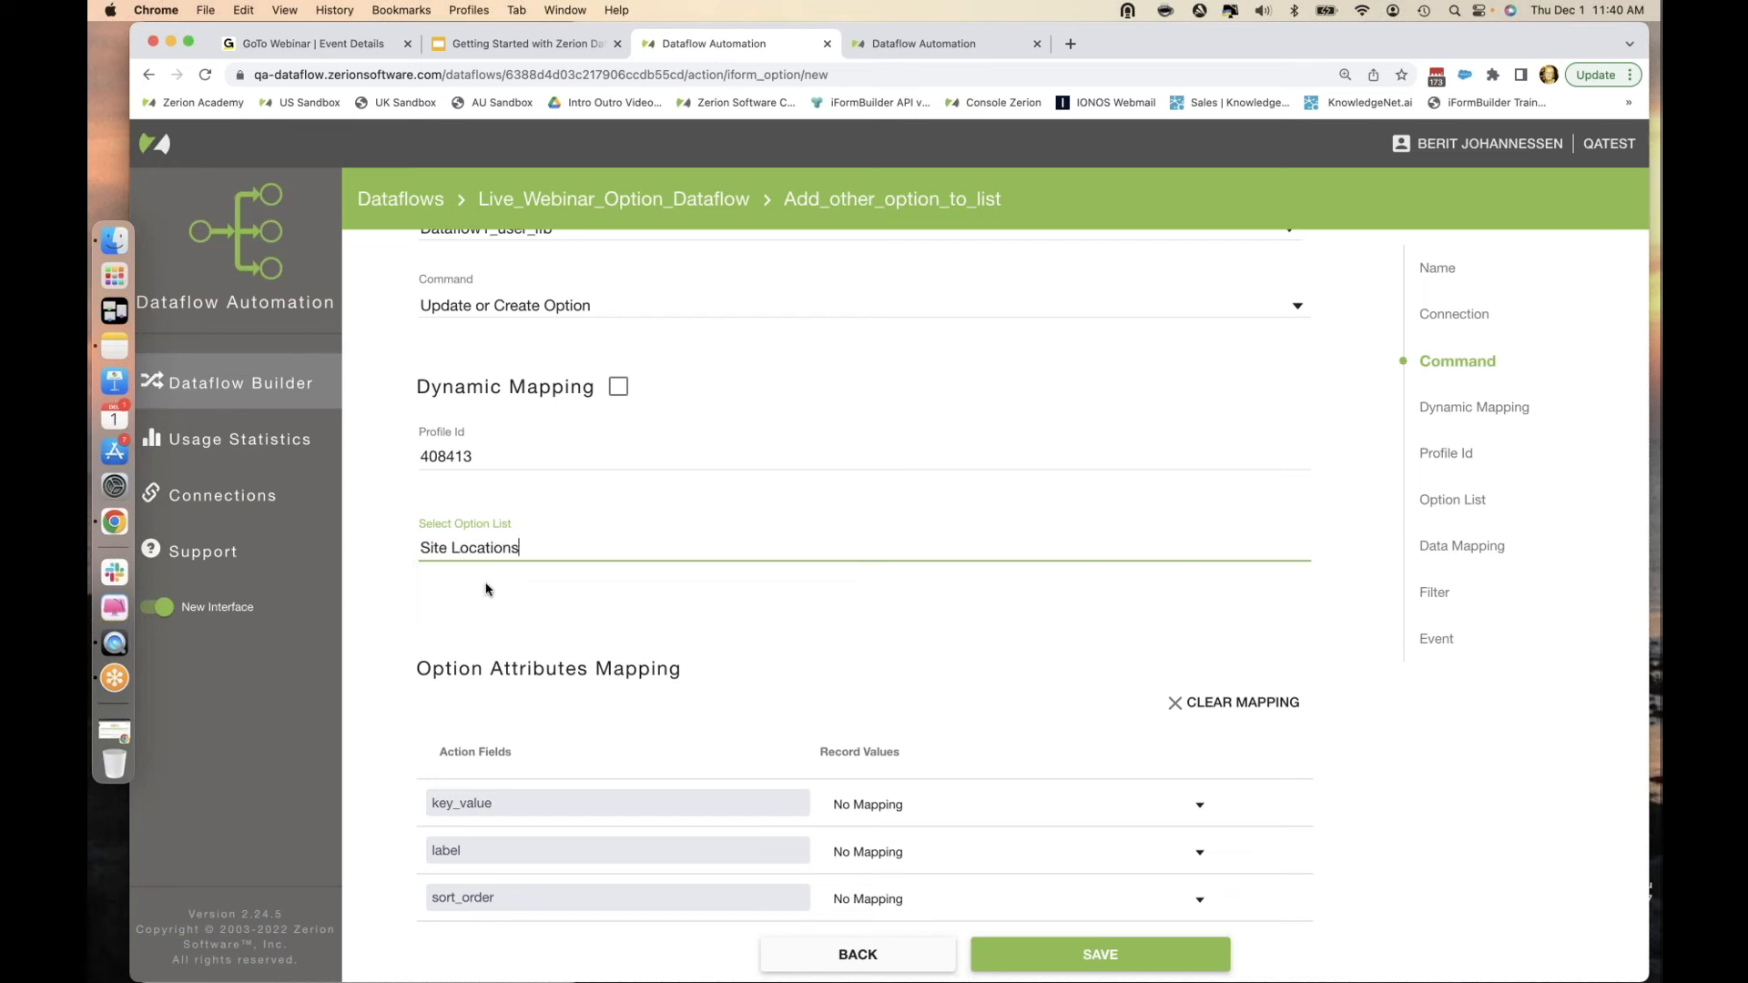
Map the key_value option attribute to the record's other_option field.
{"action": "scroll", "coordinate": [539, 609], "scroll_direction": "down", "scroll_amount": 4}
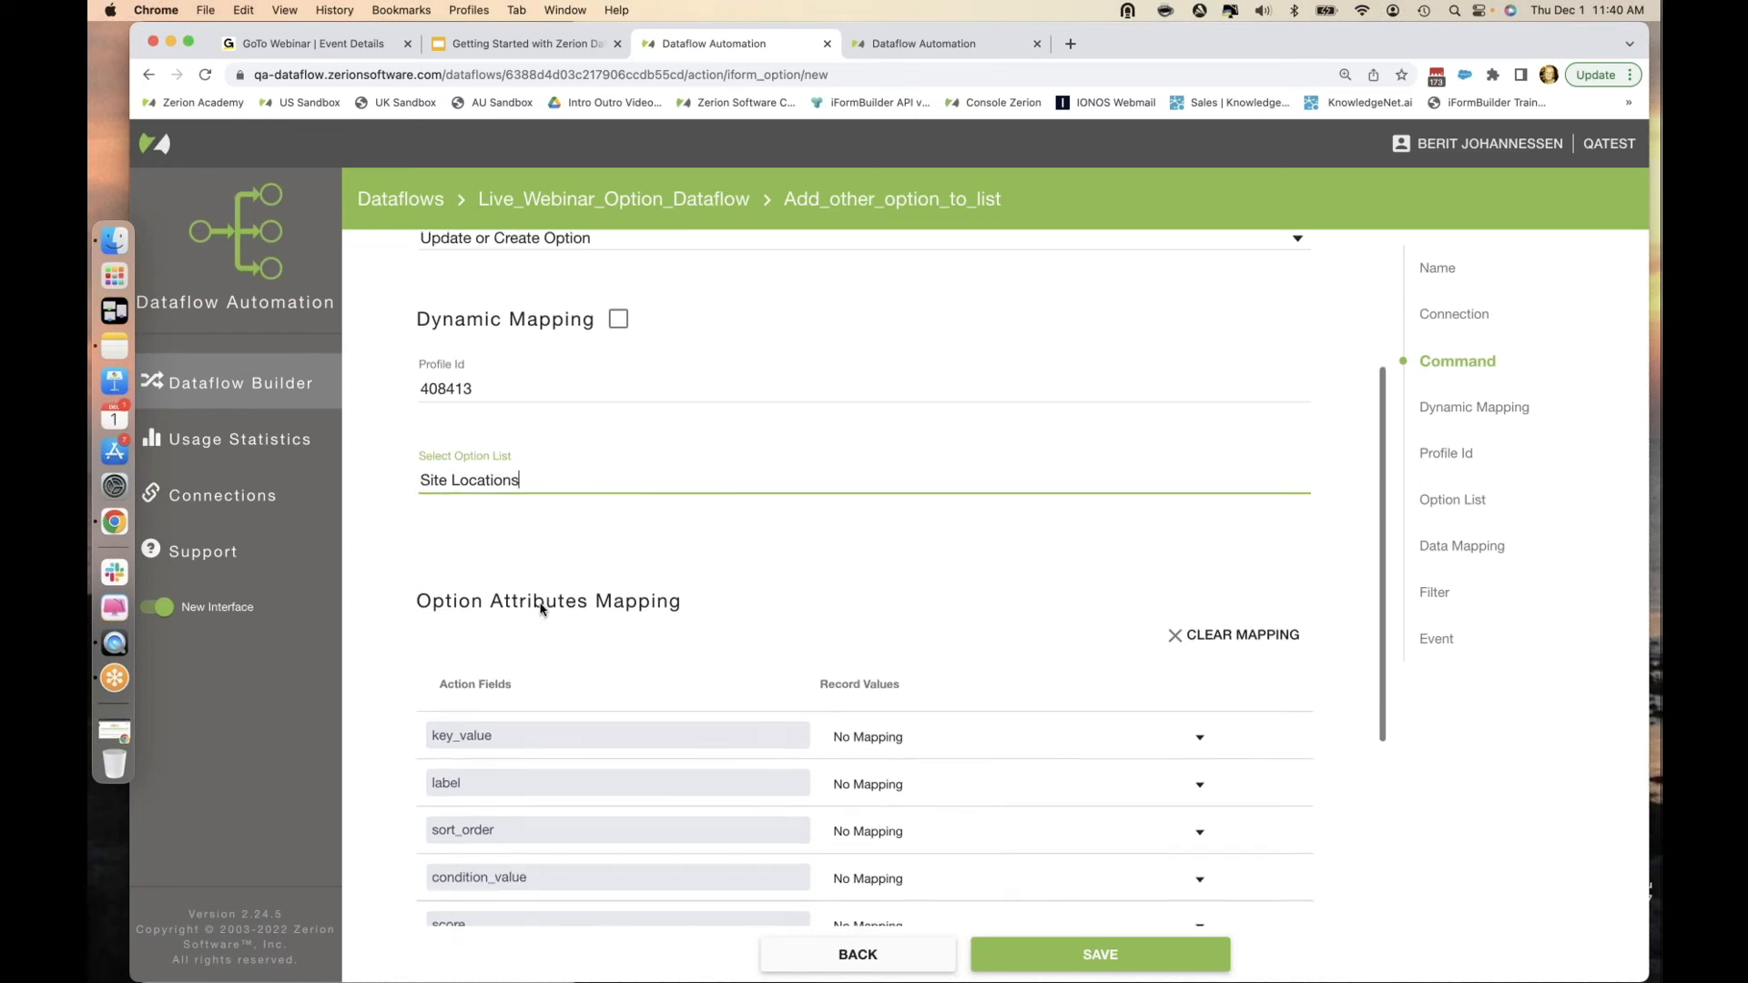
{"action": "left_click", "coordinate": [668, 538]}
{"action": "left_click", "coordinate": [938, 639]}
{"action": "scroll", "coordinate": [948, 726], "scroll_direction": "down", "scroll_amount": 5}
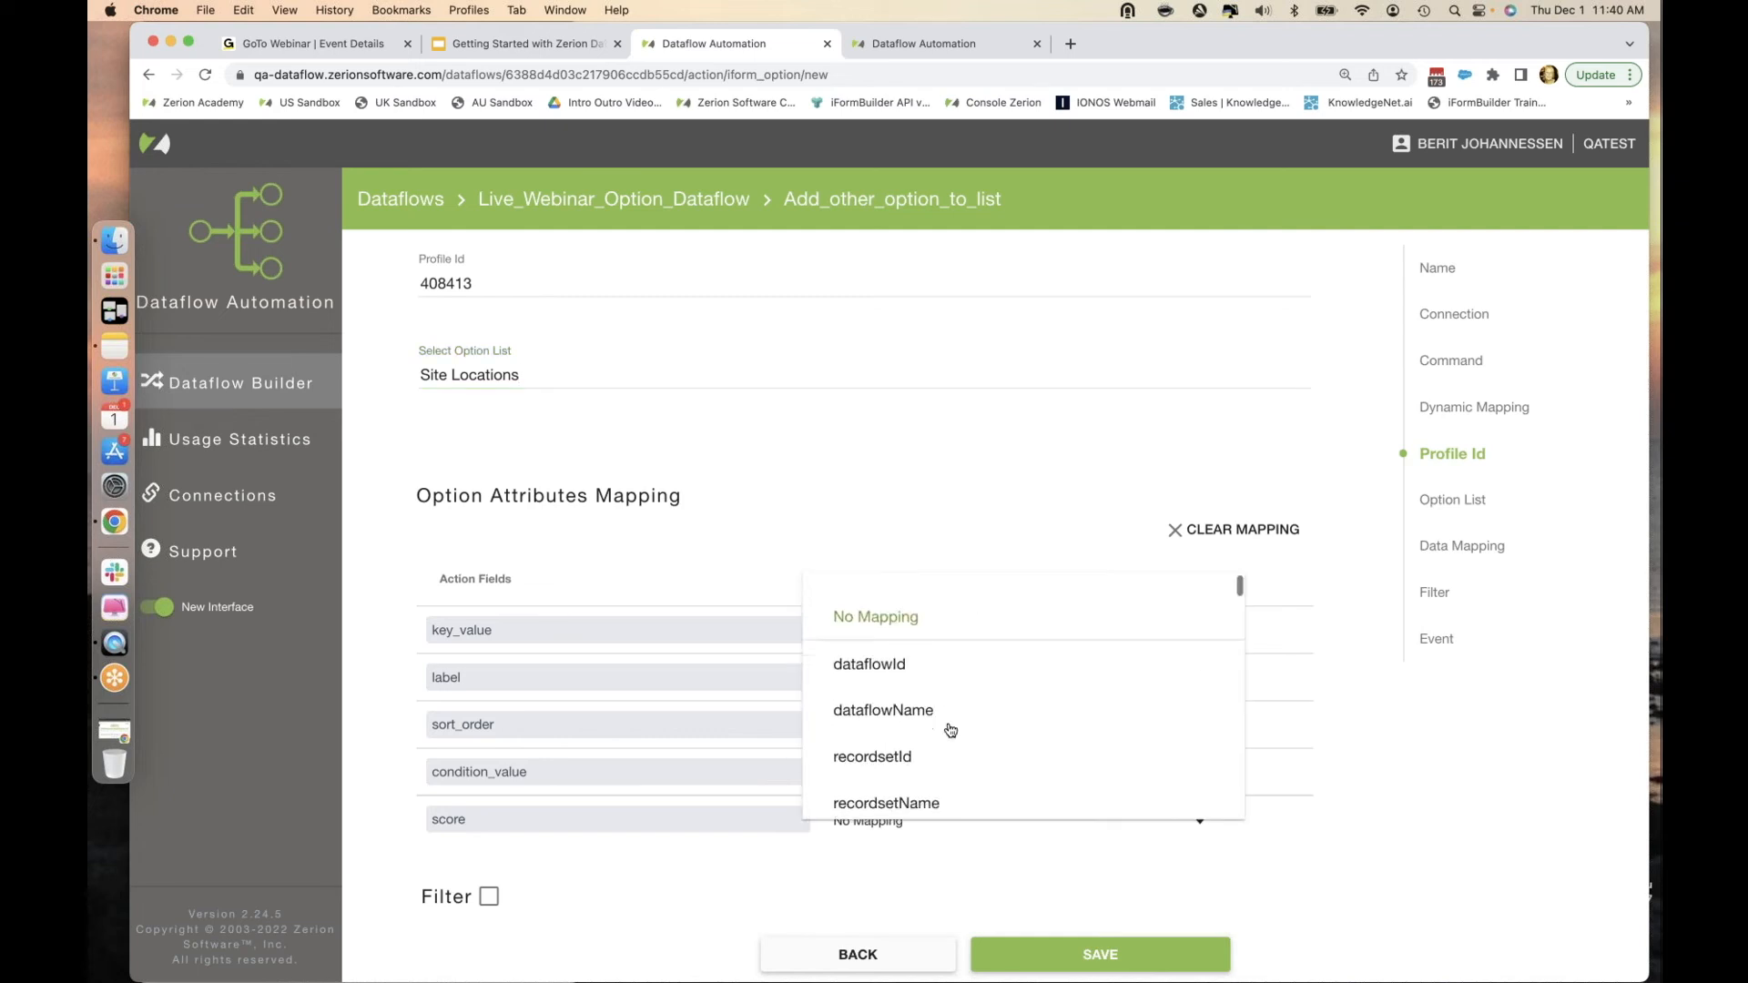
{"action": "scroll", "coordinate": [950, 730], "scroll_direction": "down", "scroll_amount": 6}
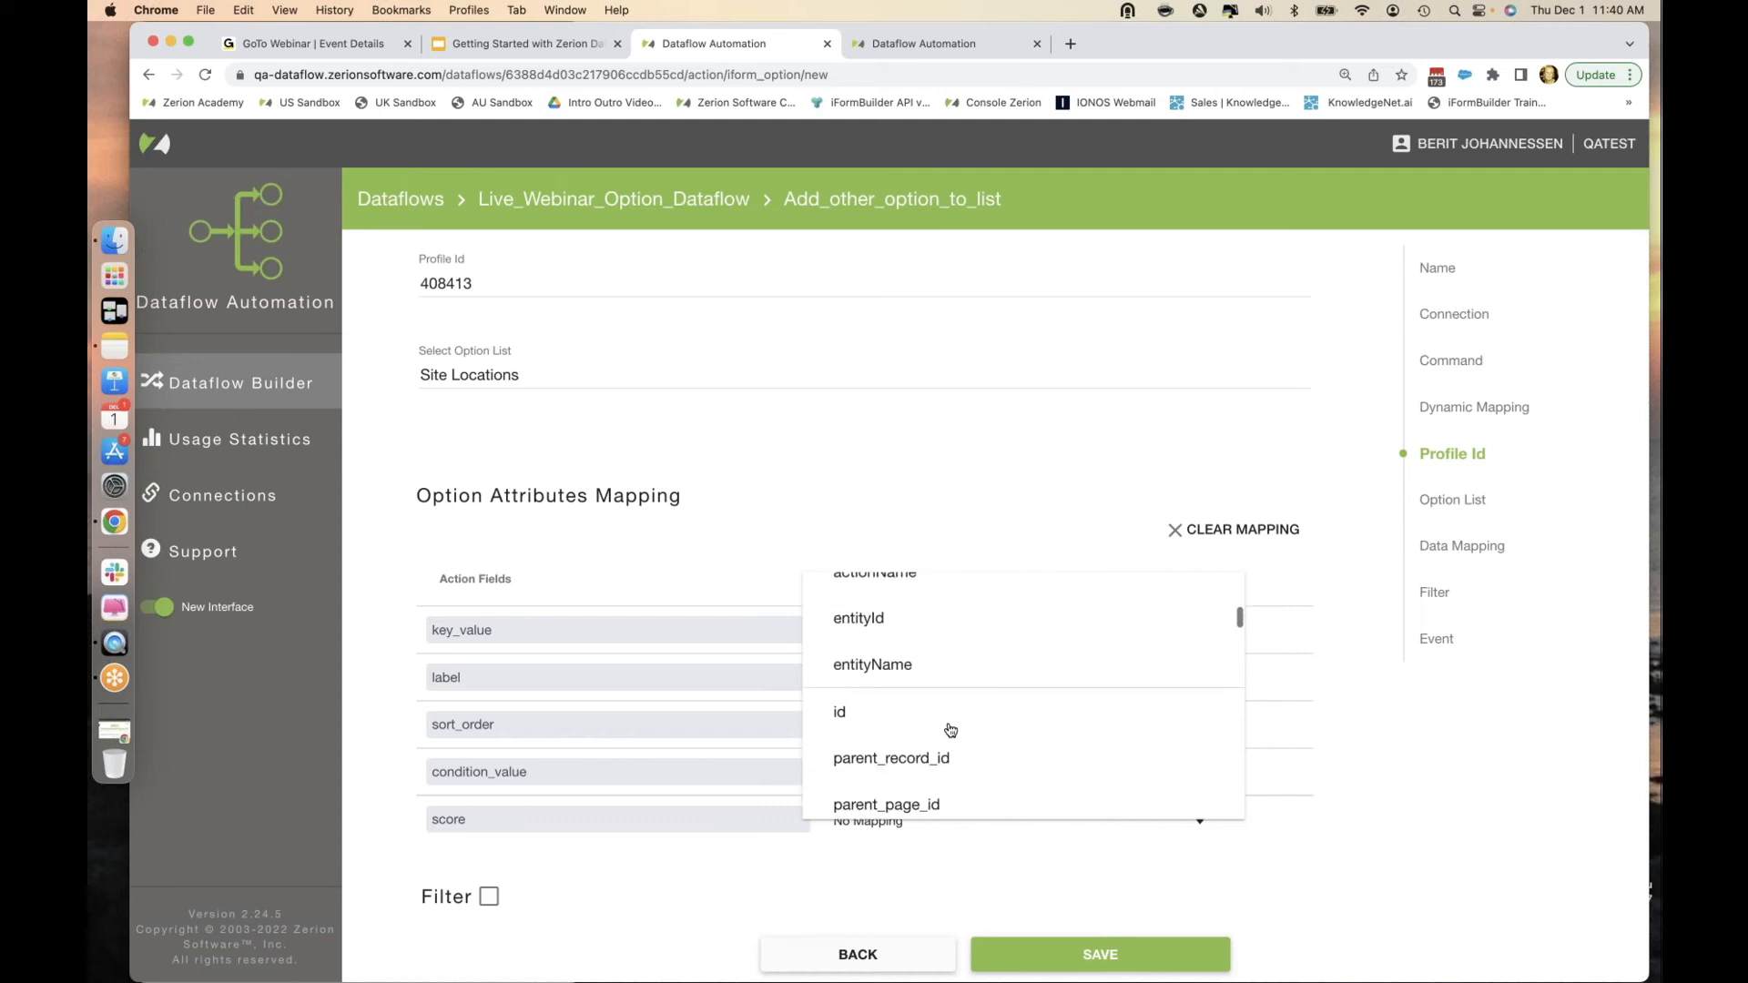
{"action": "scroll", "coordinate": [949, 730], "scroll_direction": "down", "scroll_amount": 4}
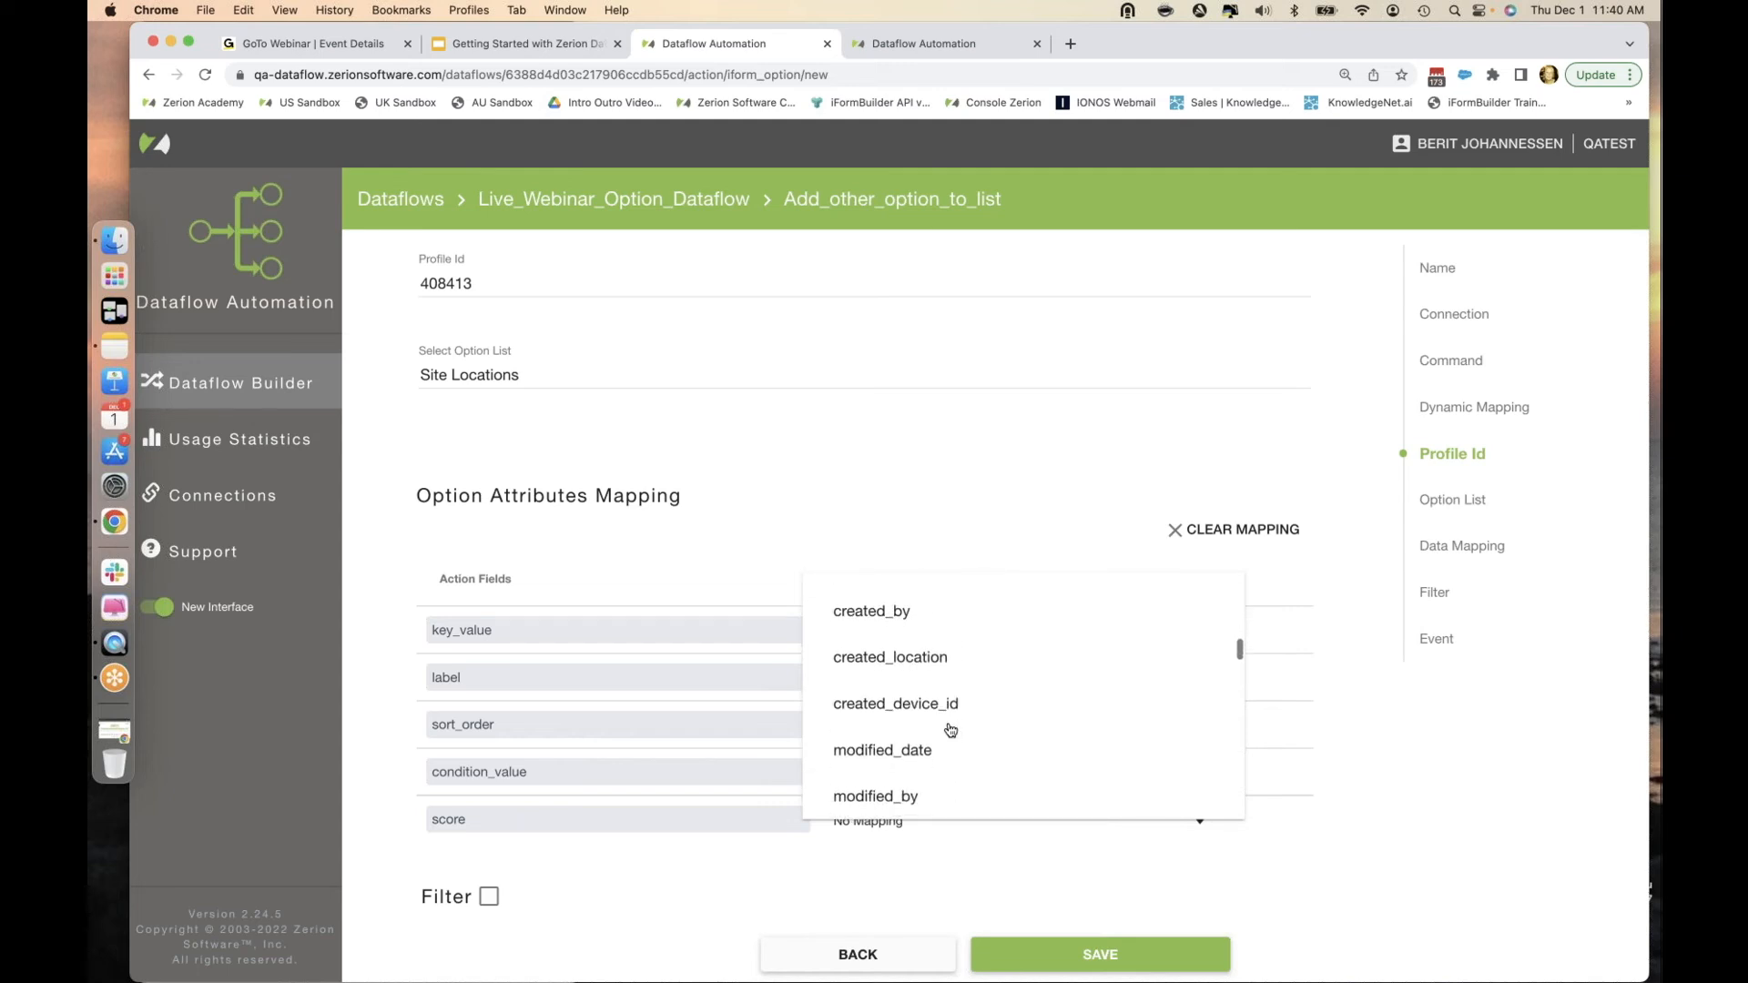
{"action": "scroll", "coordinate": [949, 730], "scroll_direction": "down", "scroll_amount": 9}
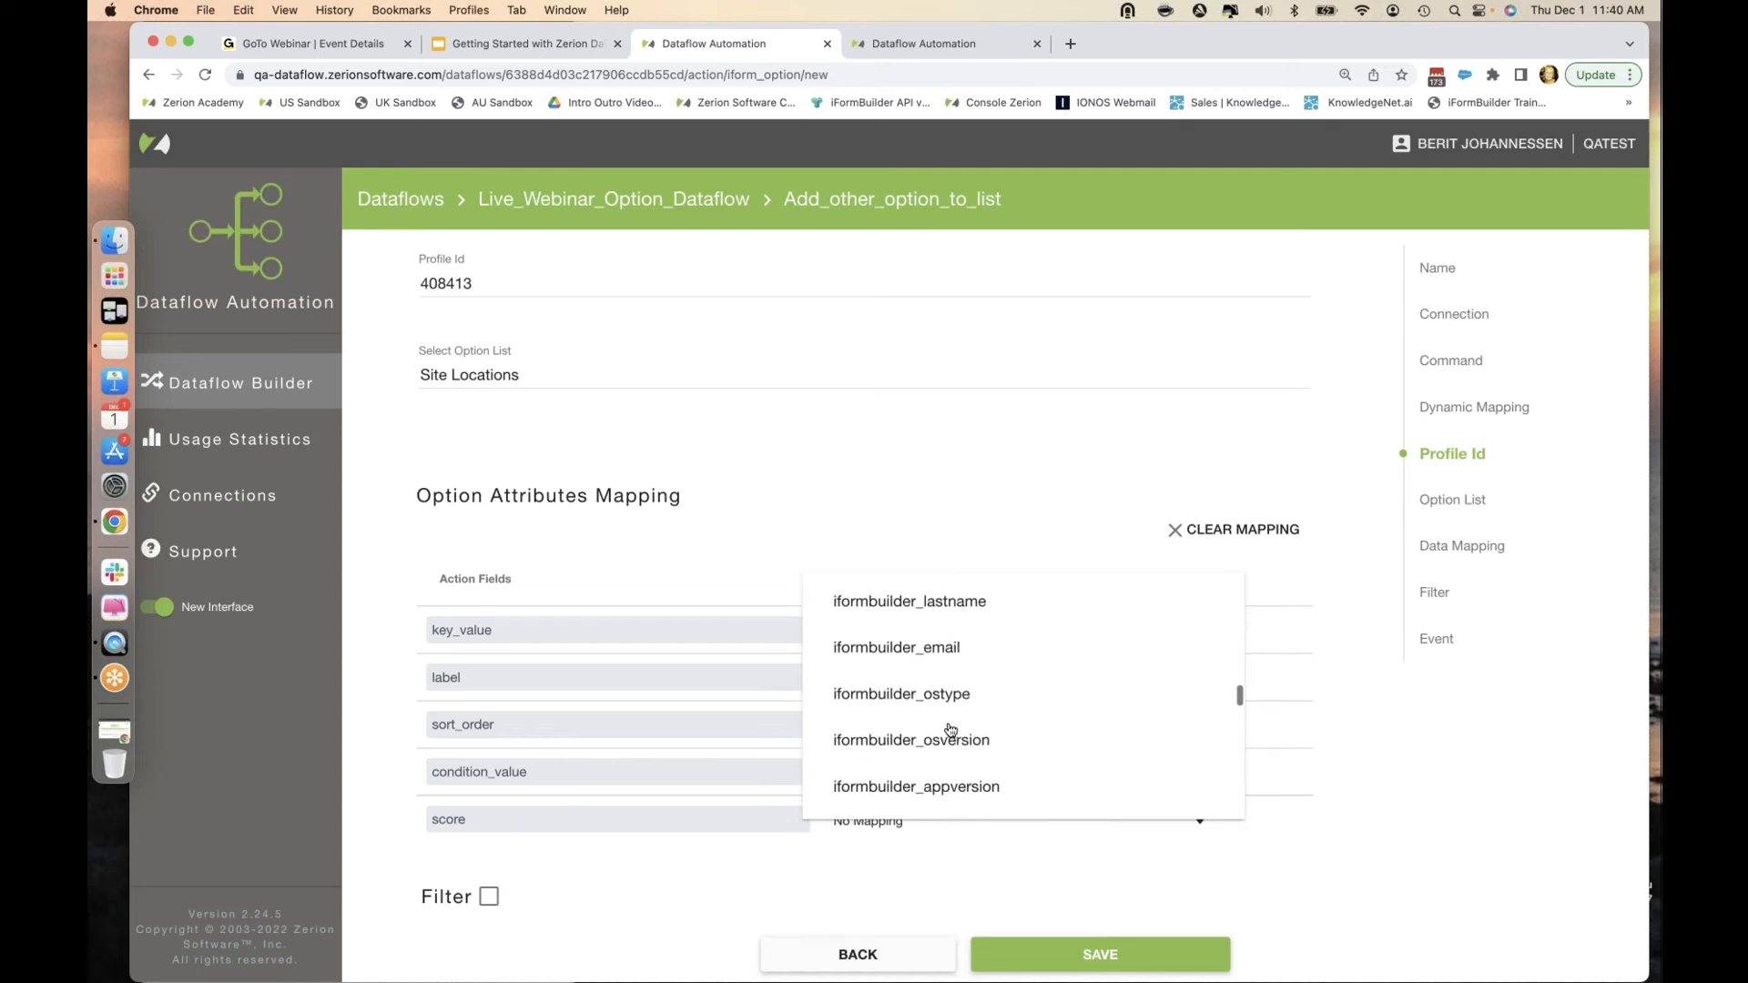
{"action": "scroll", "coordinate": [950, 731], "scroll_direction": "down", "scroll_amount": 12}
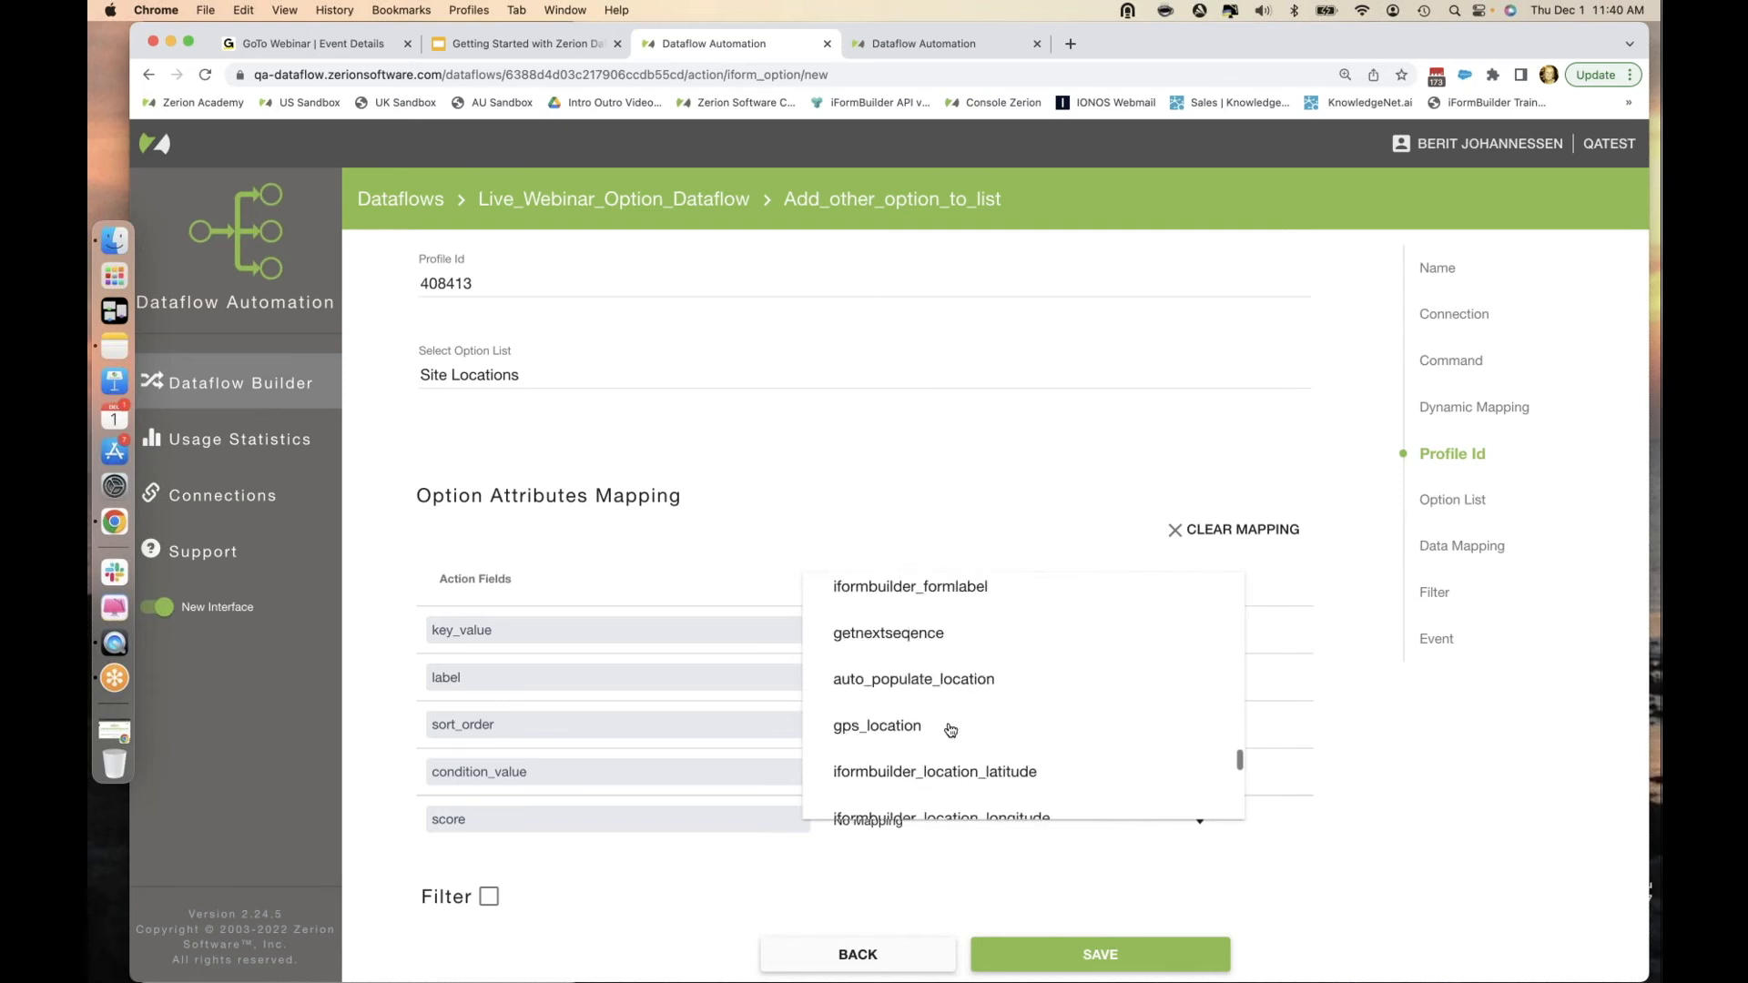
{"action": "scroll", "coordinate": [949, 730], "scroll_direction": "down", "scroll_amount": 5}
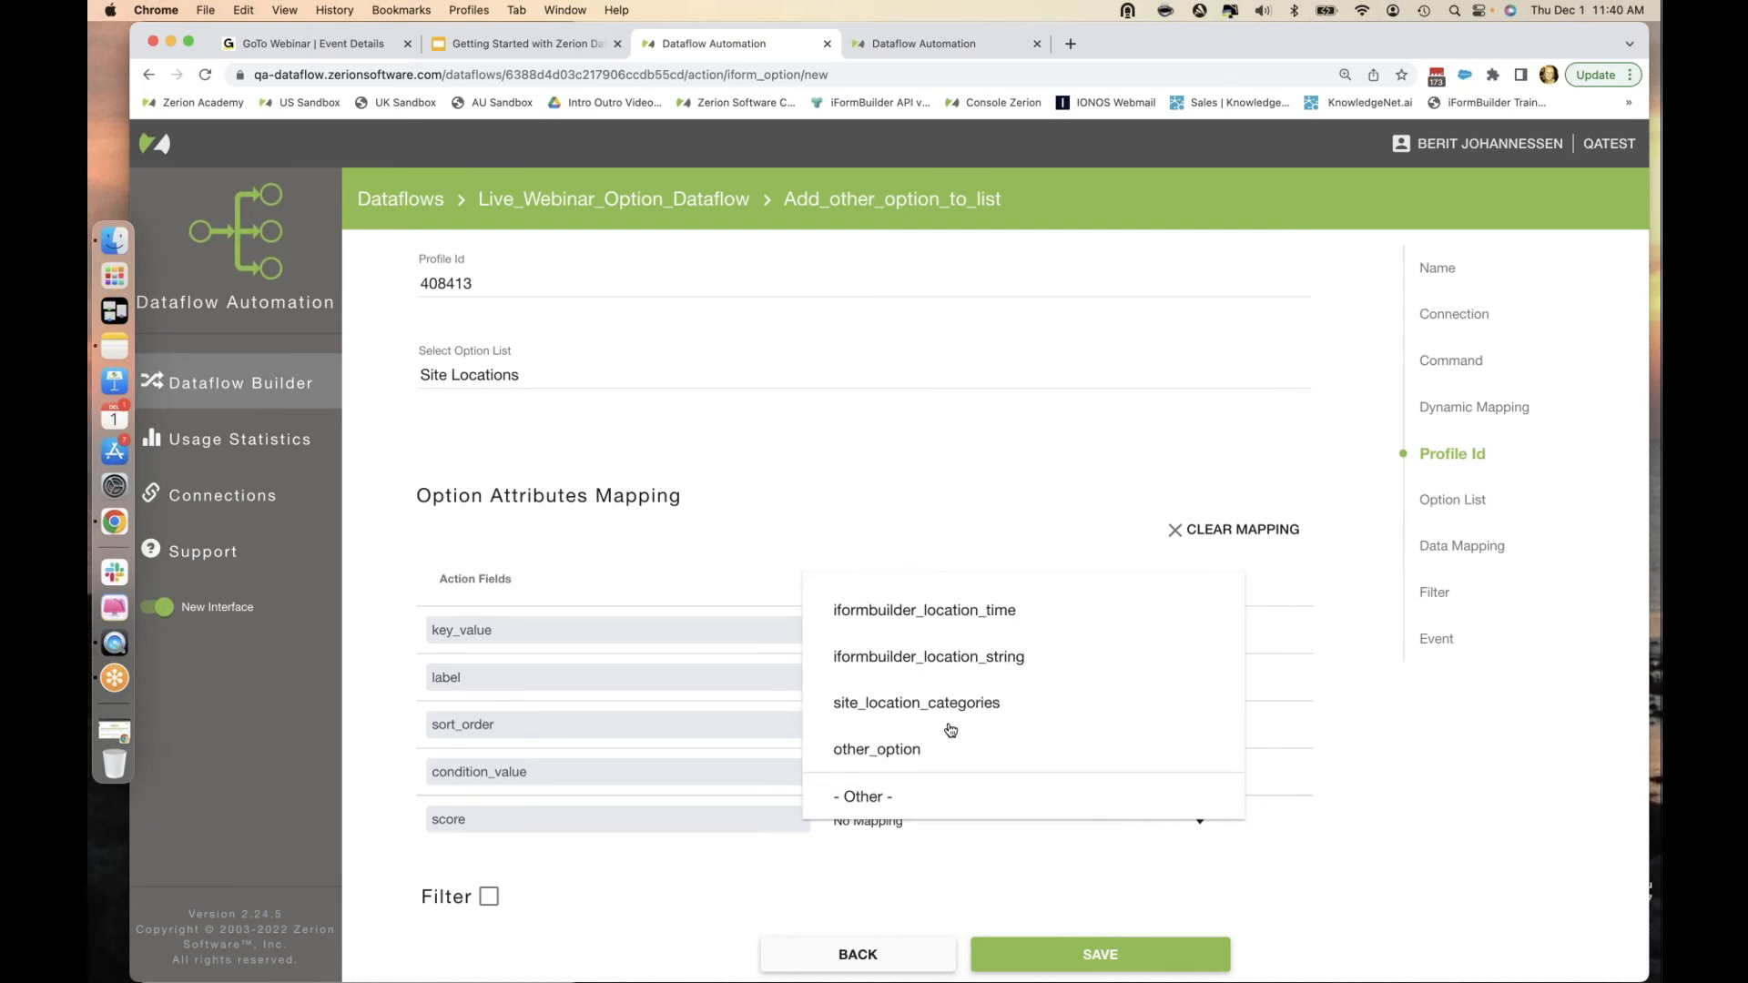
{"action": "left_click", "coordinate": [902, 765]}
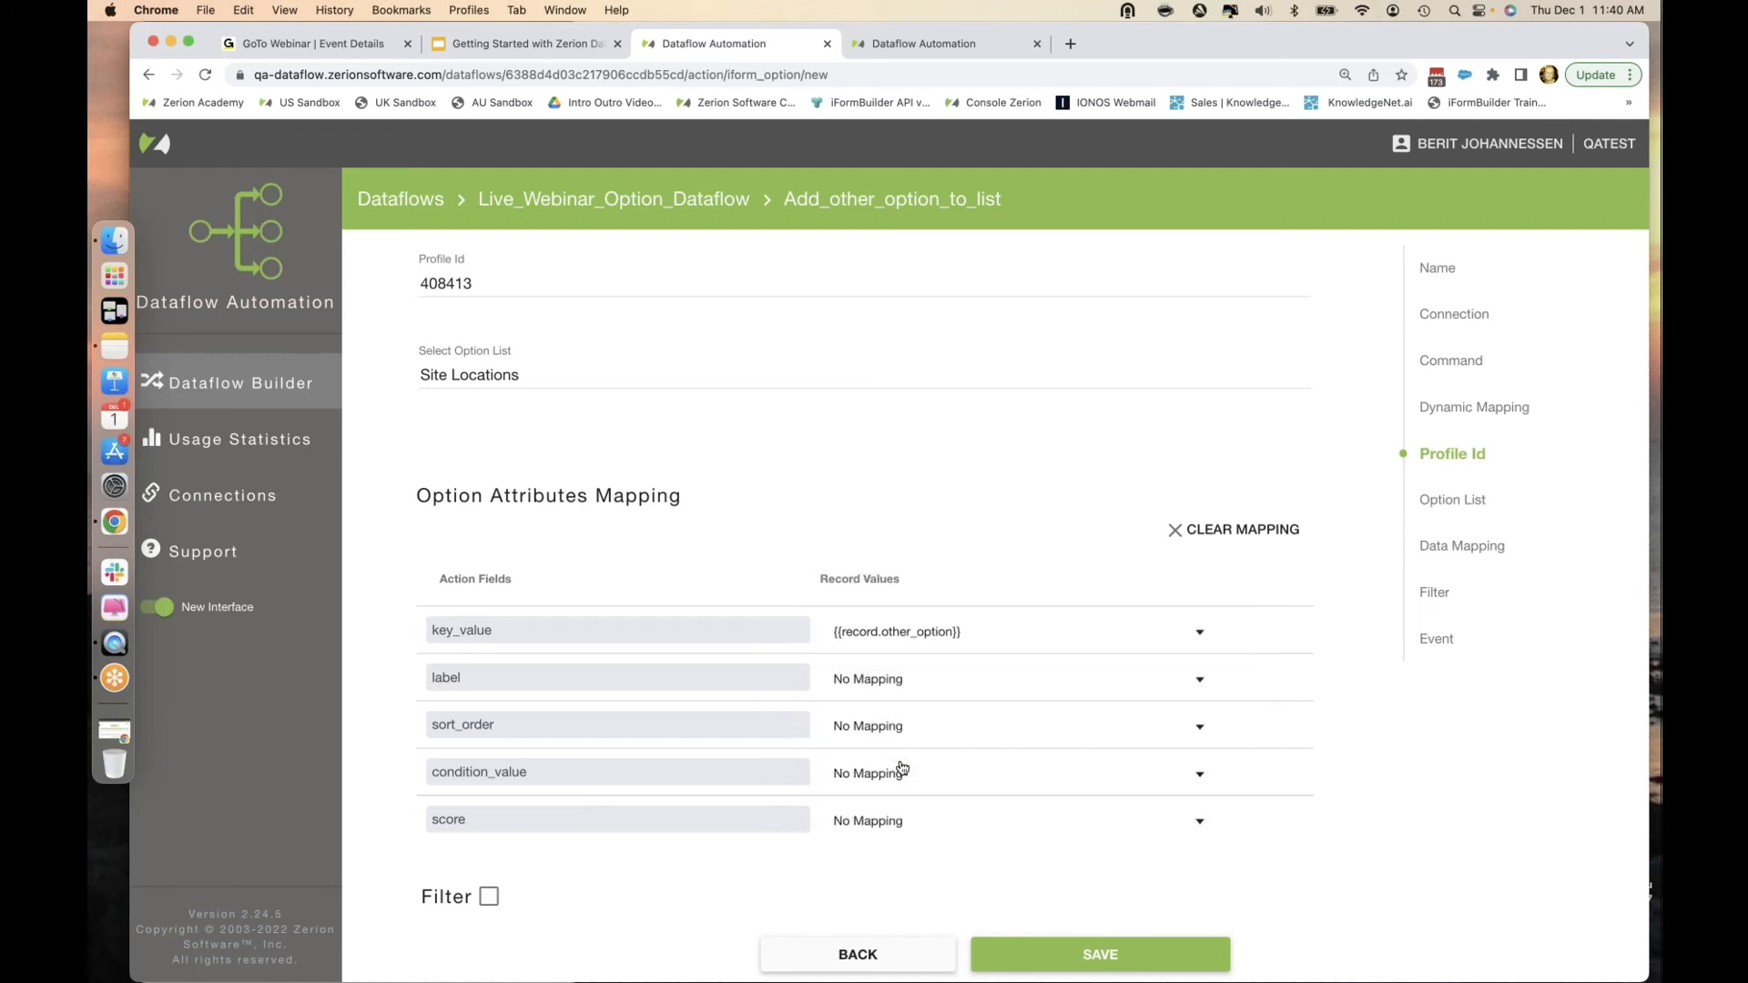
Map the label option attribute to the record's other_option field as well and save the action.
{"action": "left_click", "coordinate": [984, 691]}
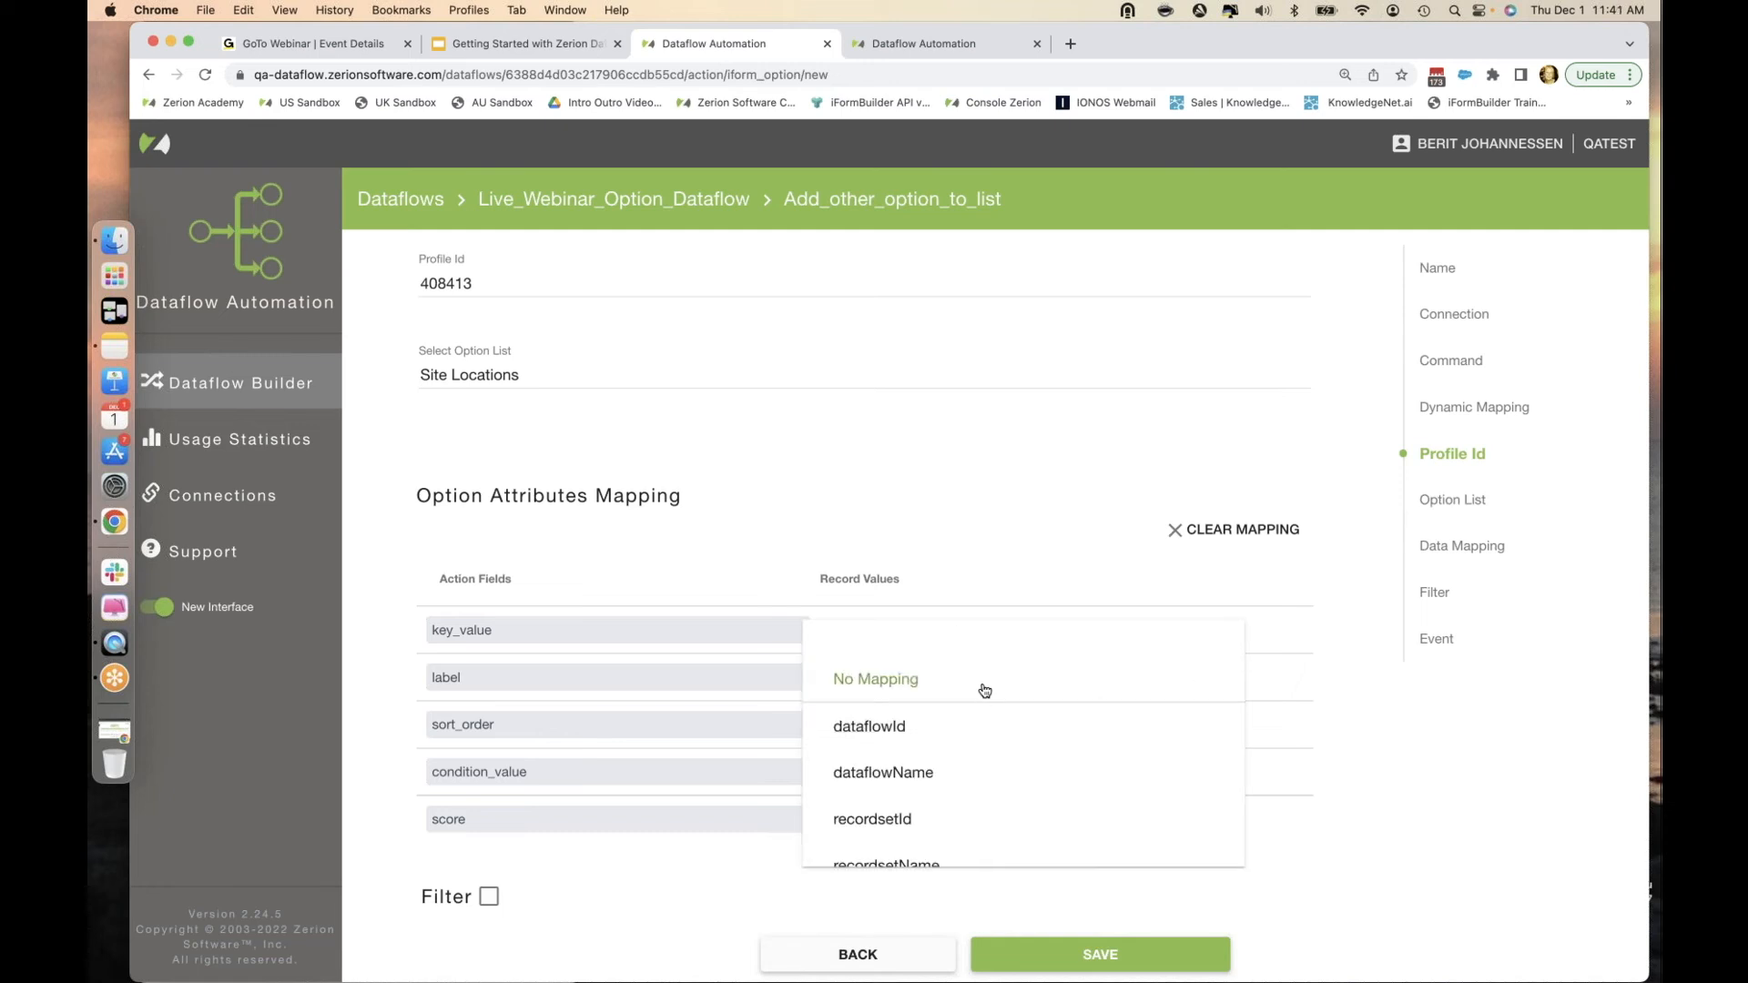
{"action": "scroll", "coordinate": [994, 758], "scroll_direction": "down", "scroll_amount": 10}
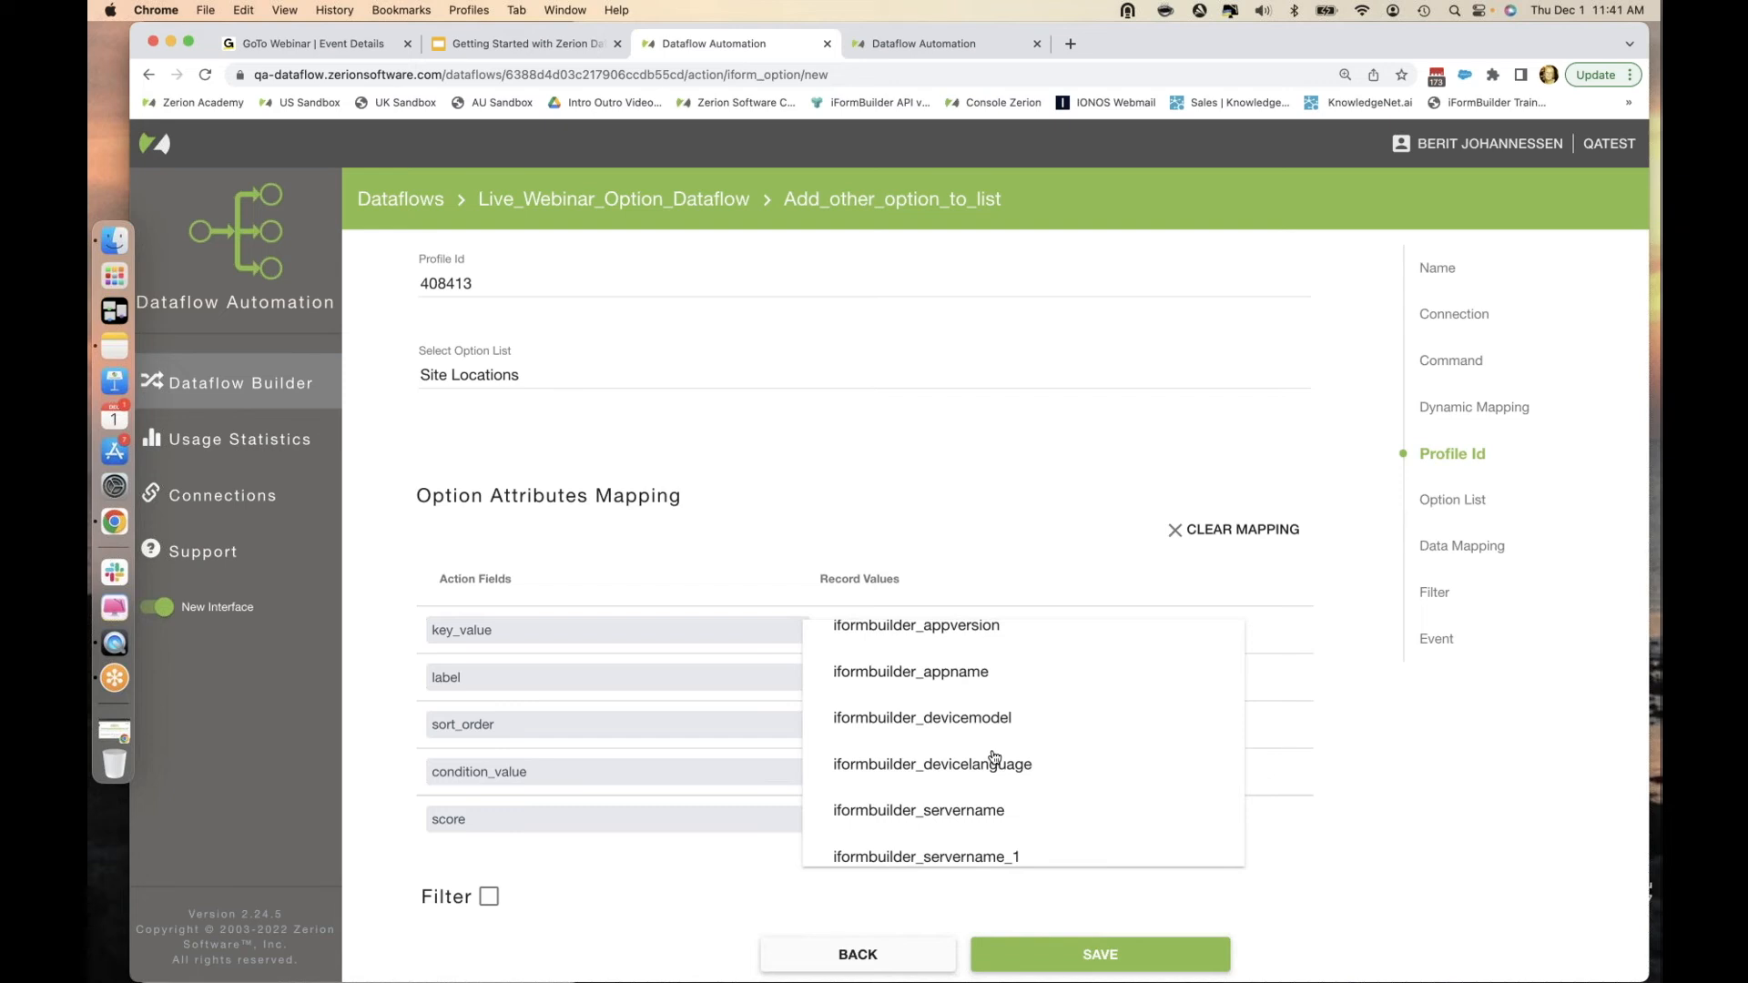
{"action": "scroll", "coordinate": [994, 757], "scroll_direction": "down", "scroll_amount": 5}
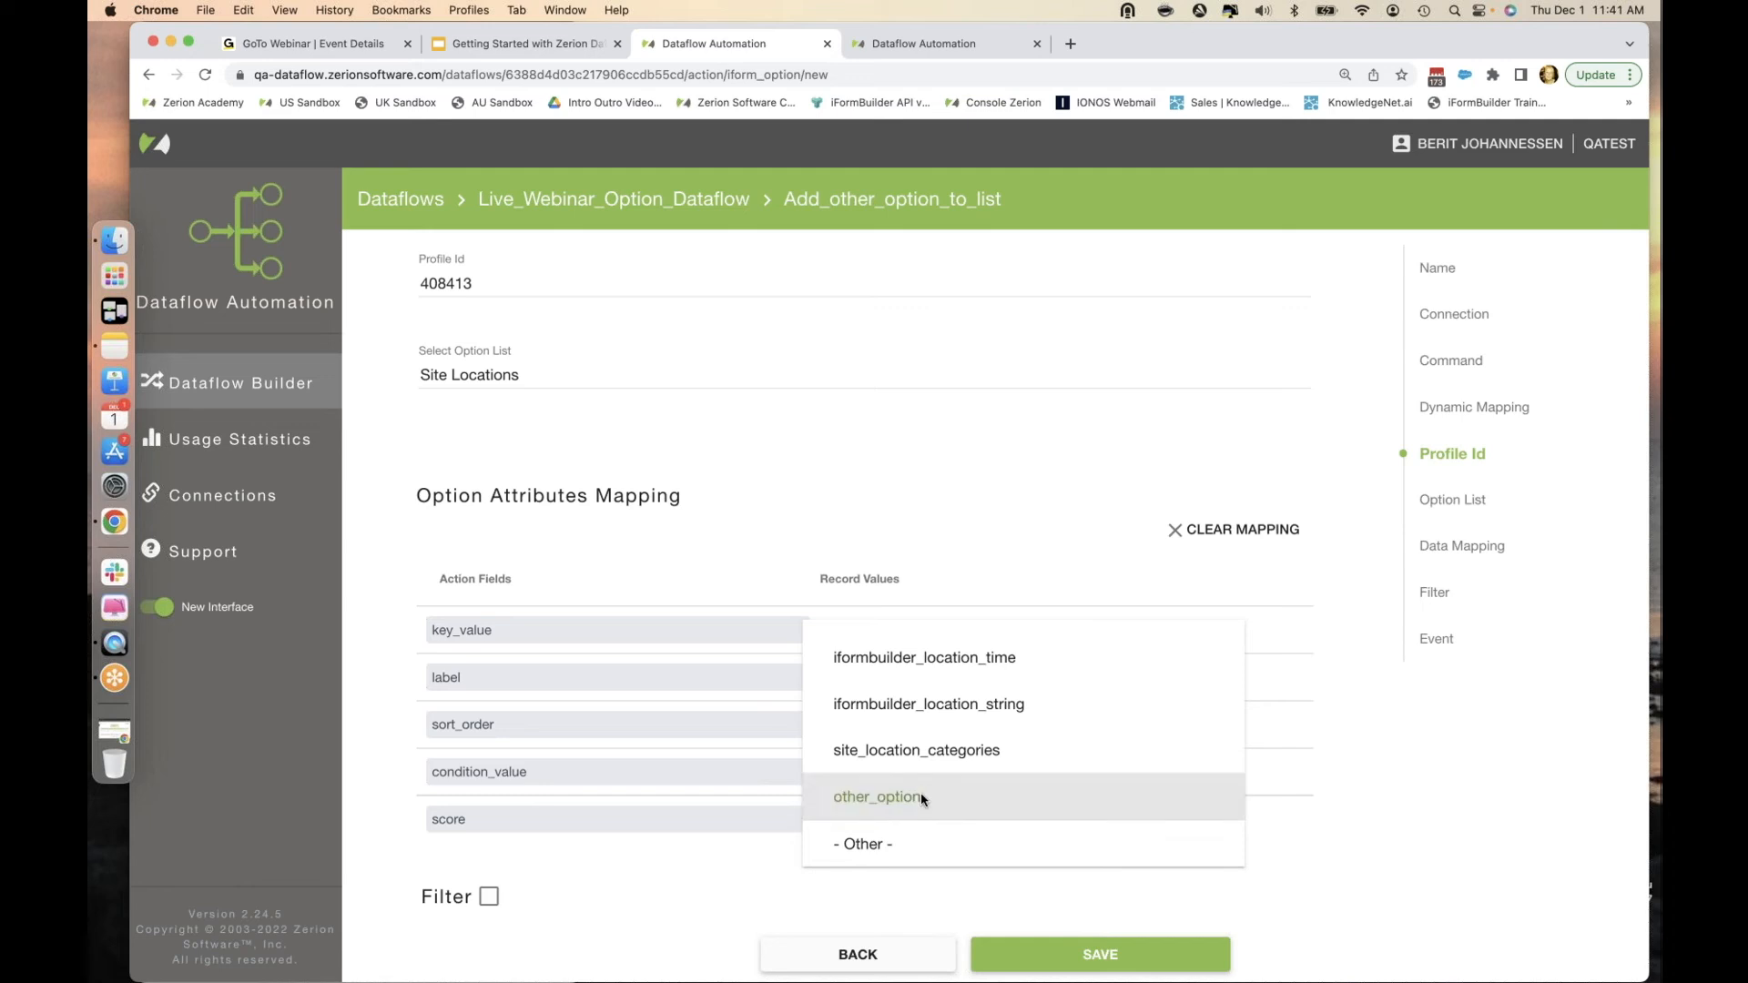
{"action": "left_click", "coordinate": [921, 796]}
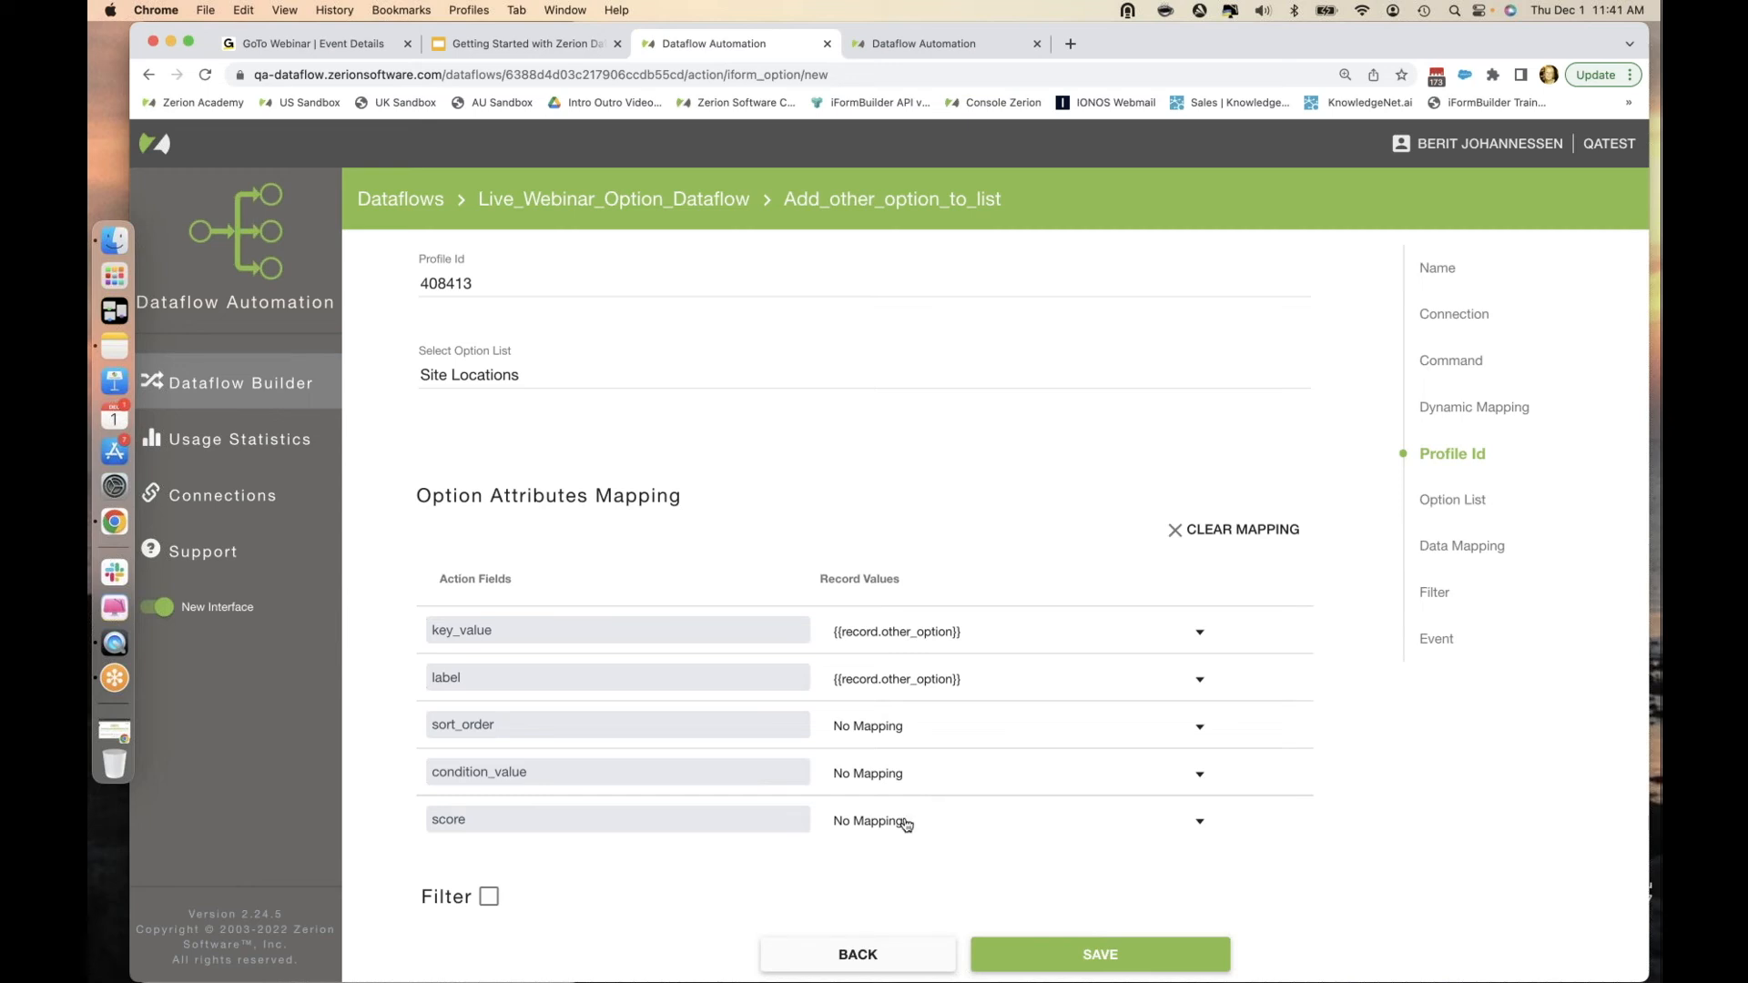
{"action": "scroll", "coordinate": [906, 822], "scroll_direction": "down", "scroll_amount": 5}
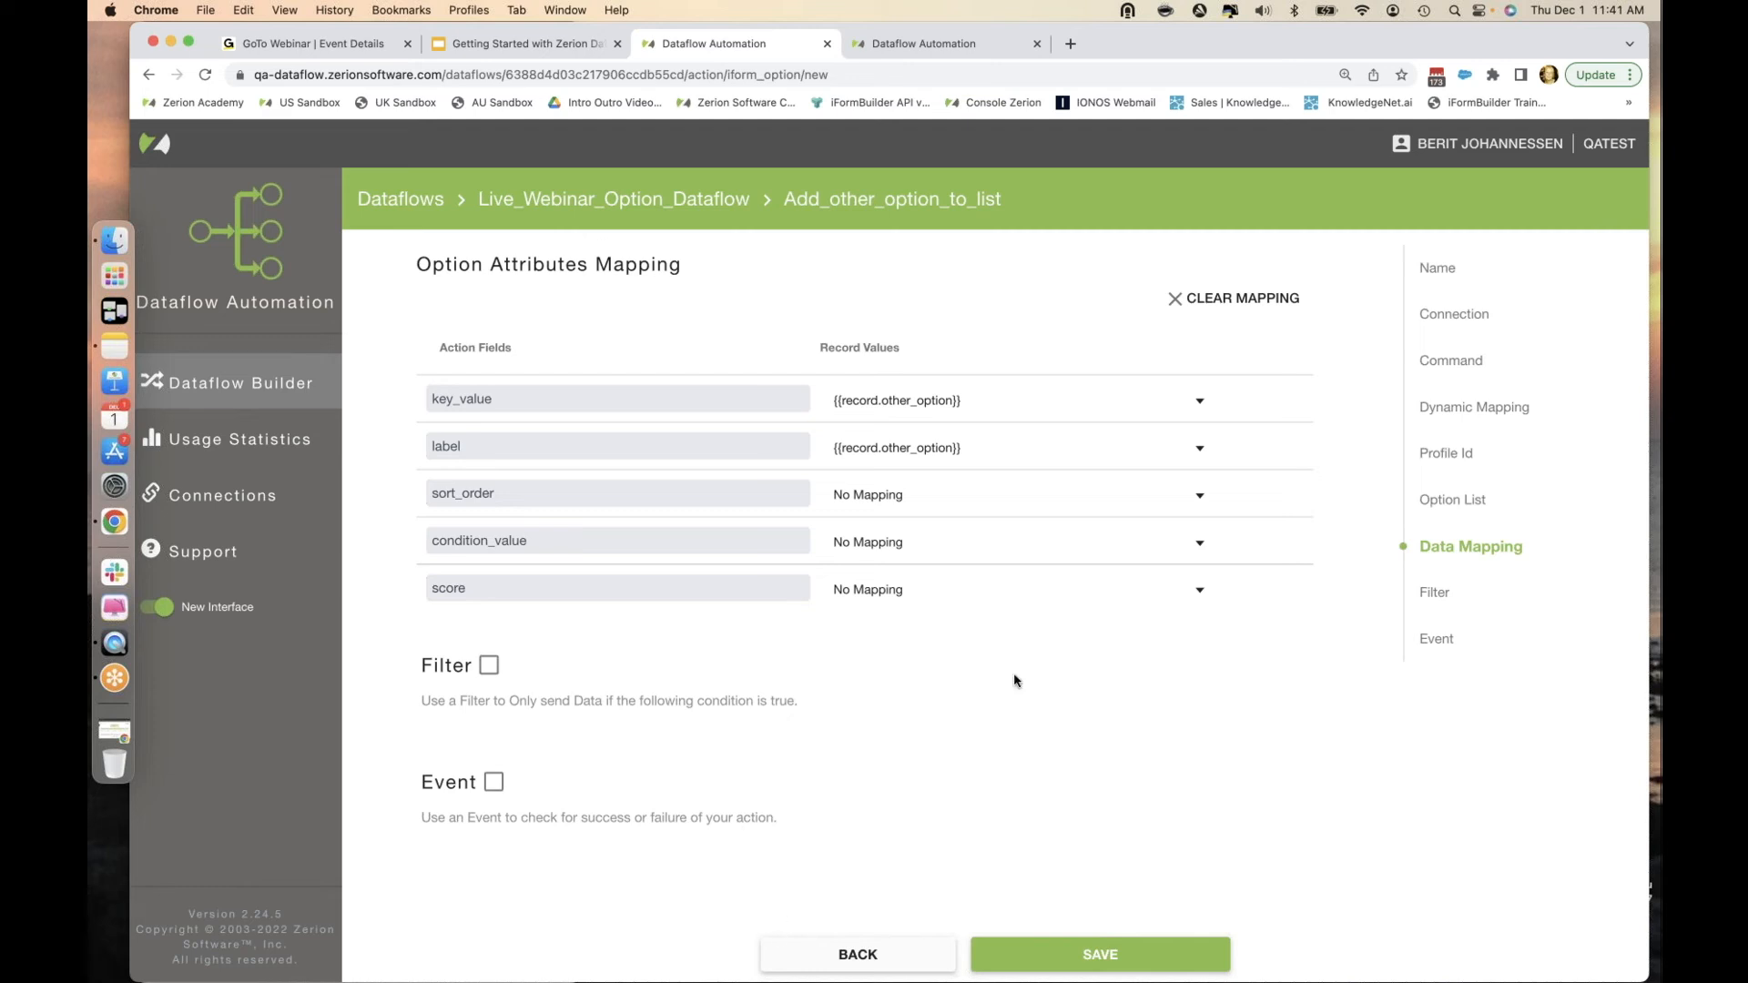
{"action": "left_click", "coordinate": [1100, 954]}
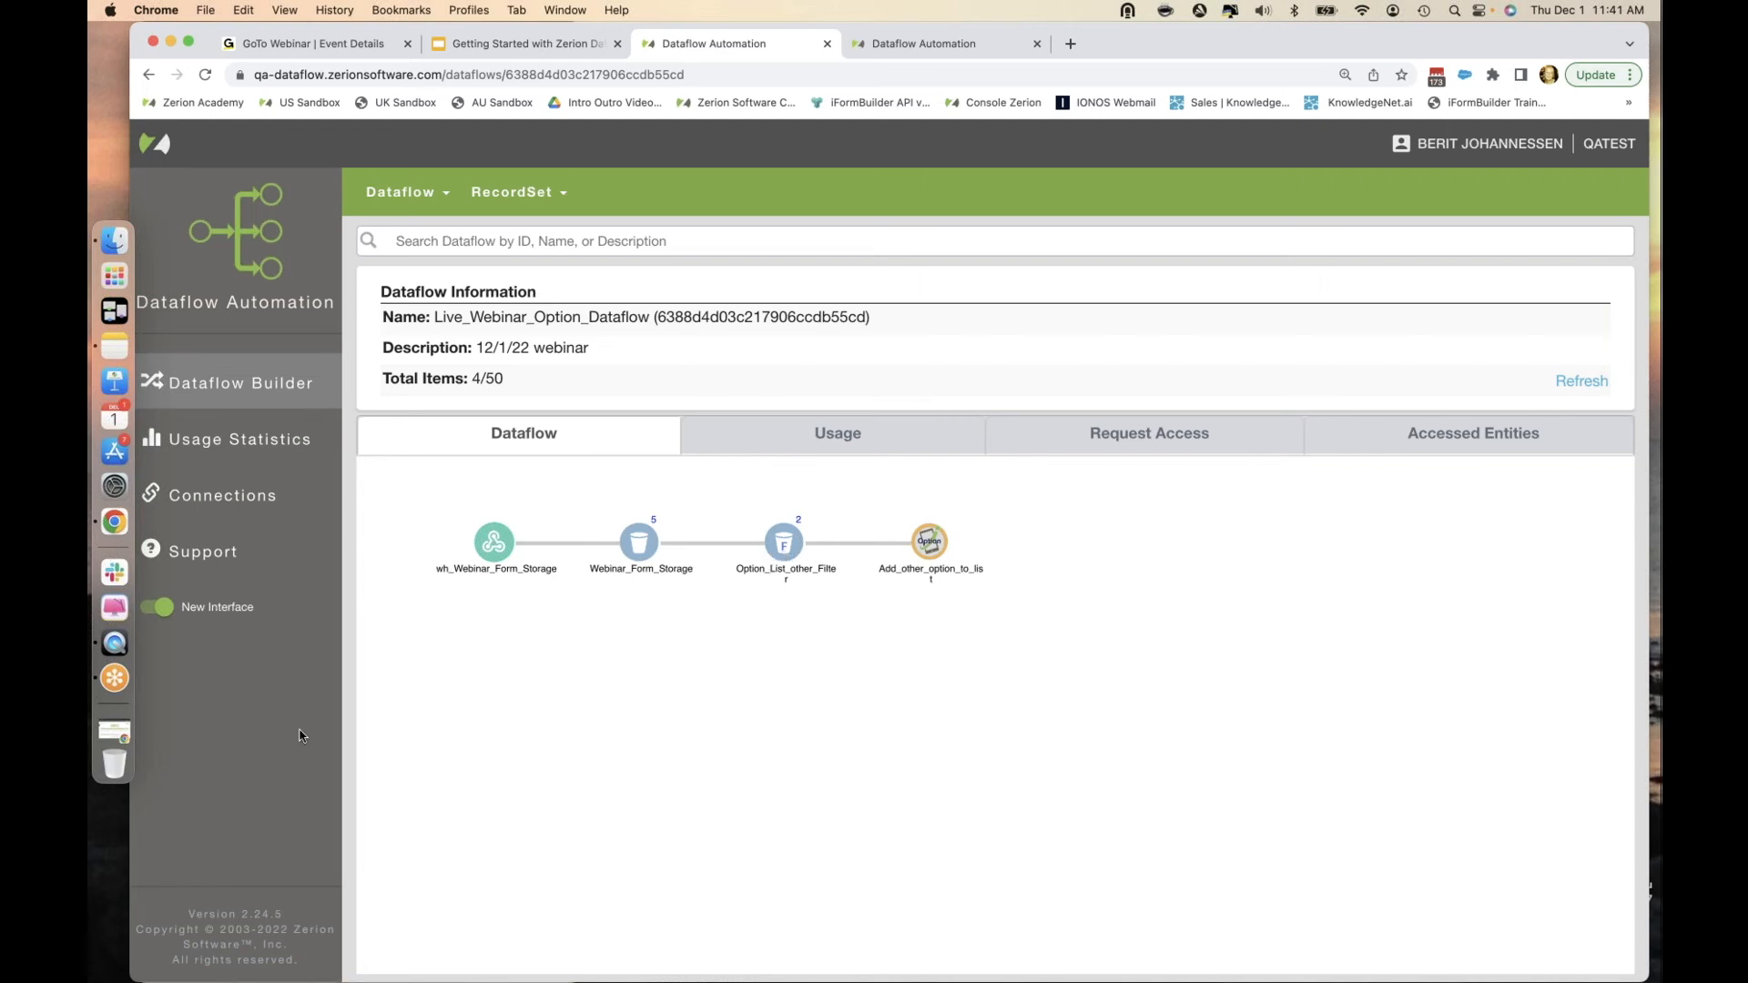
Switch to the mirrored phone in QuickTime Player to follow the test record's sync, check the dataflow in Chrome, and view the phone form again.
{"action": "left_click", "coordinate": [117, 642]}
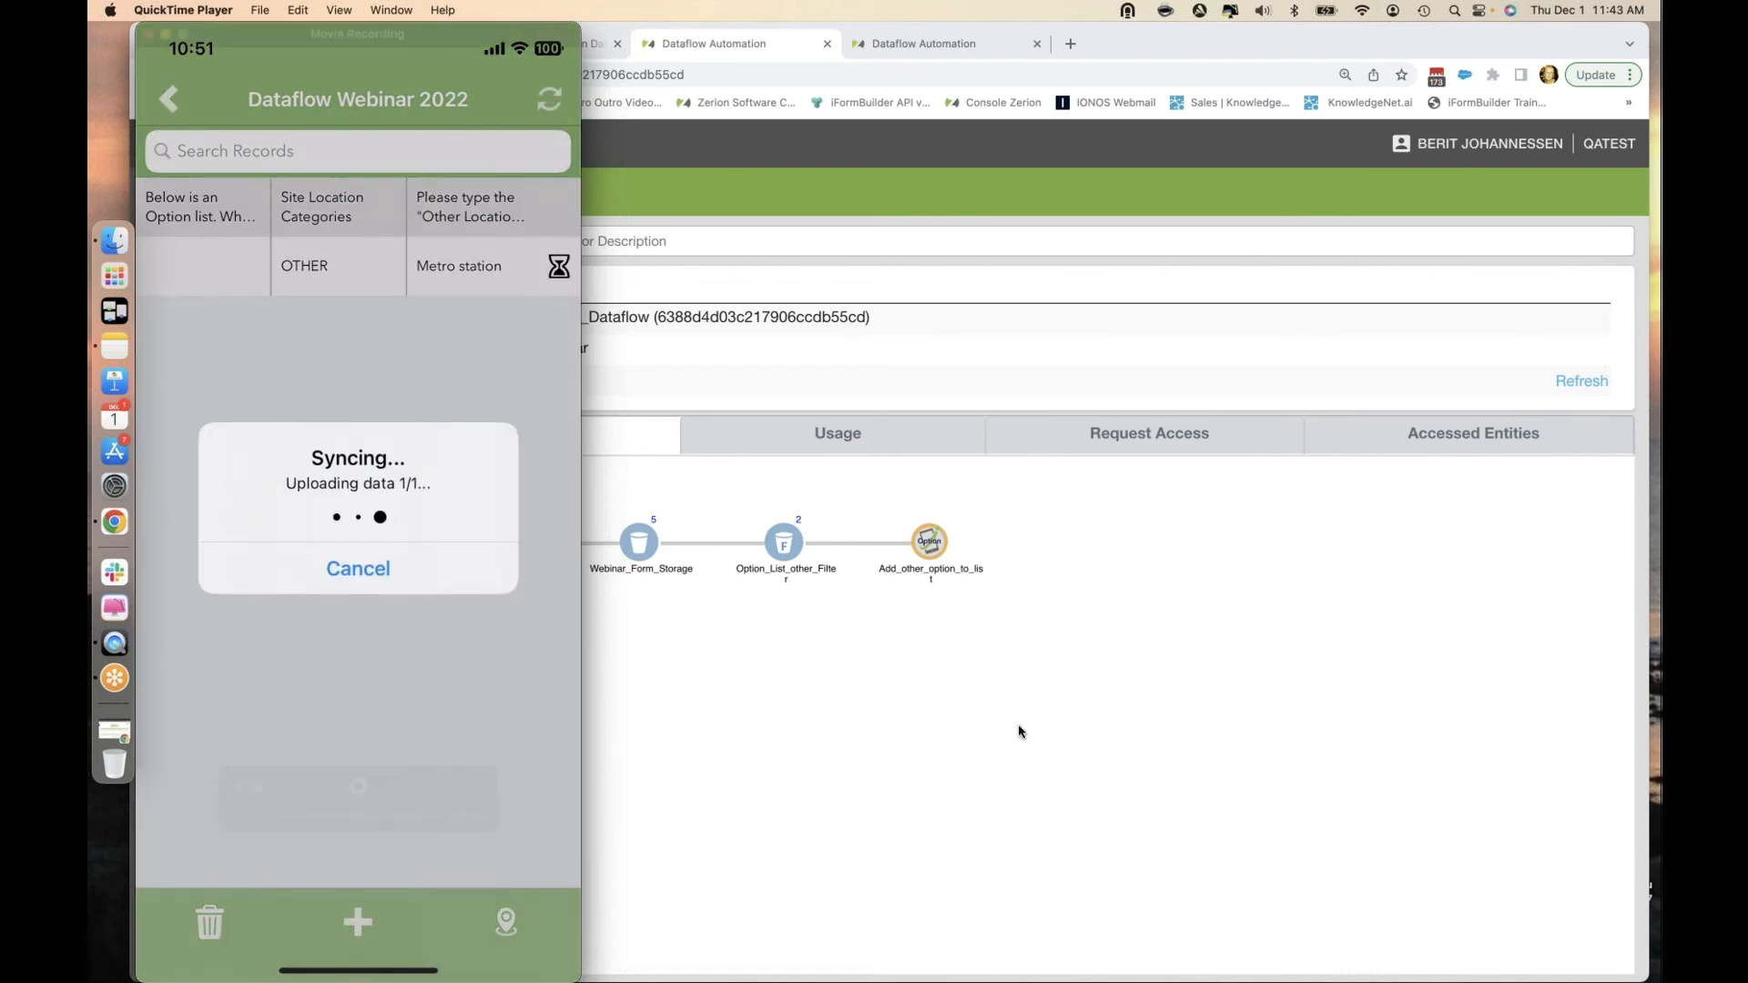
{"action": "left_click", "coordinate": [856, 815]}
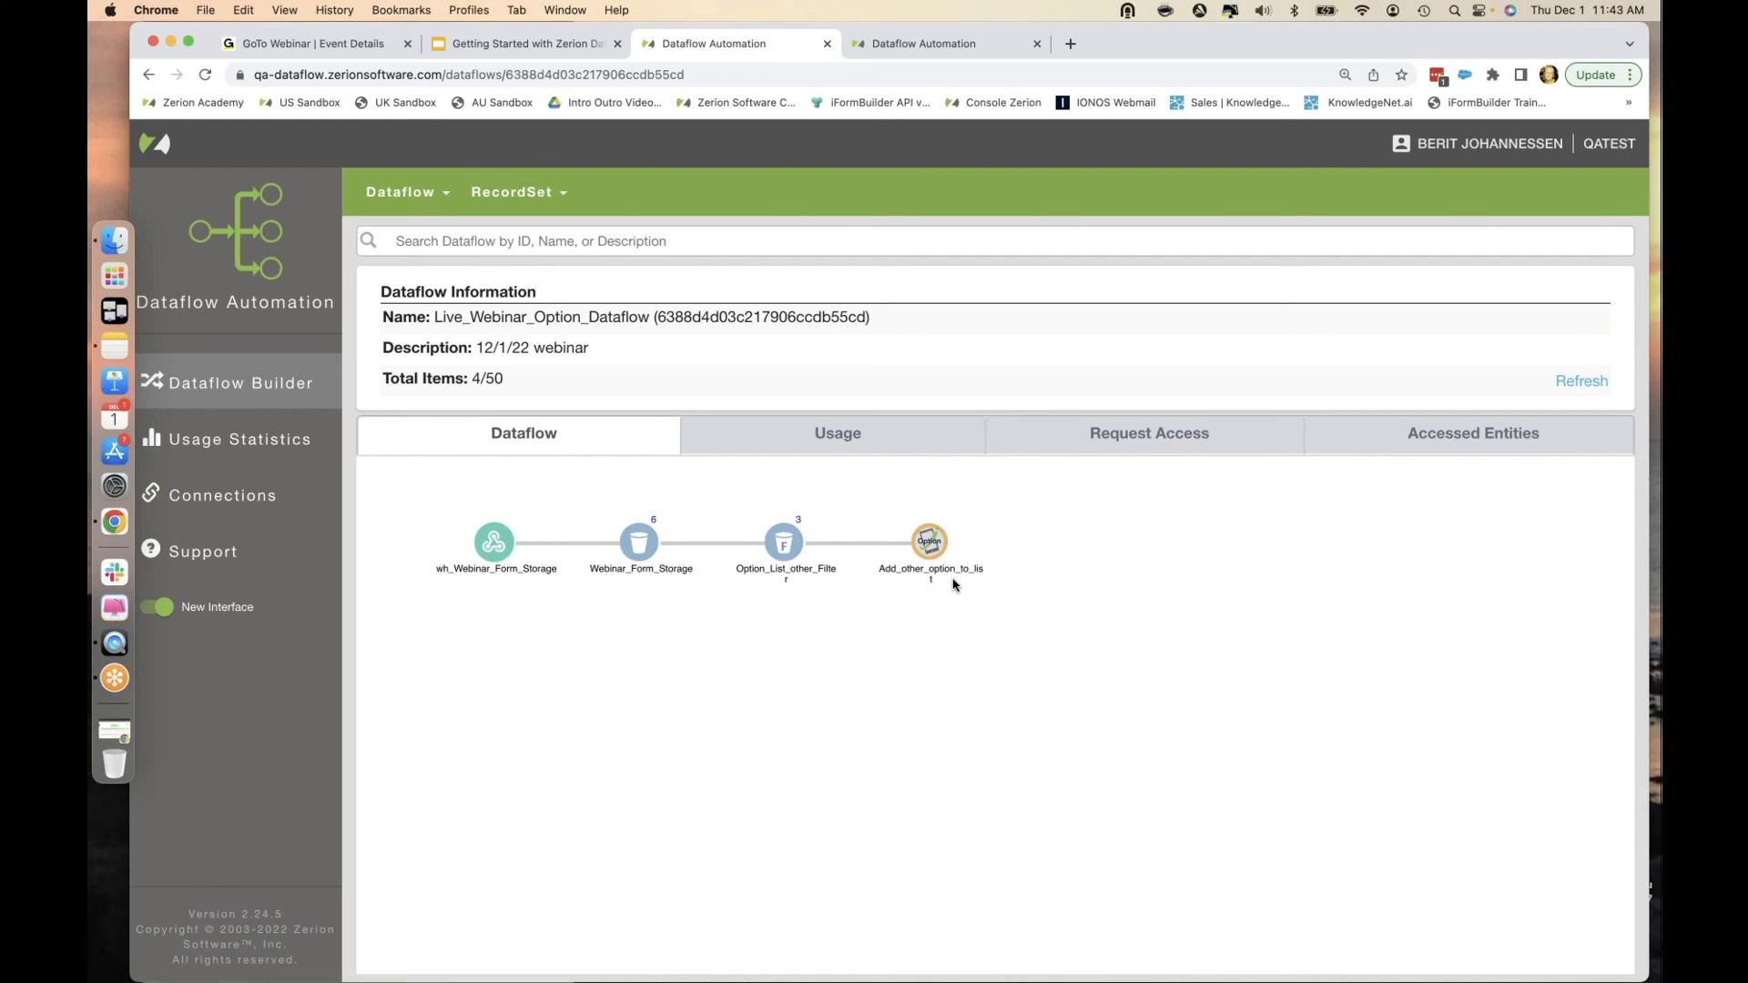
{"action": "left_click", "coordinate": [114, 644]}
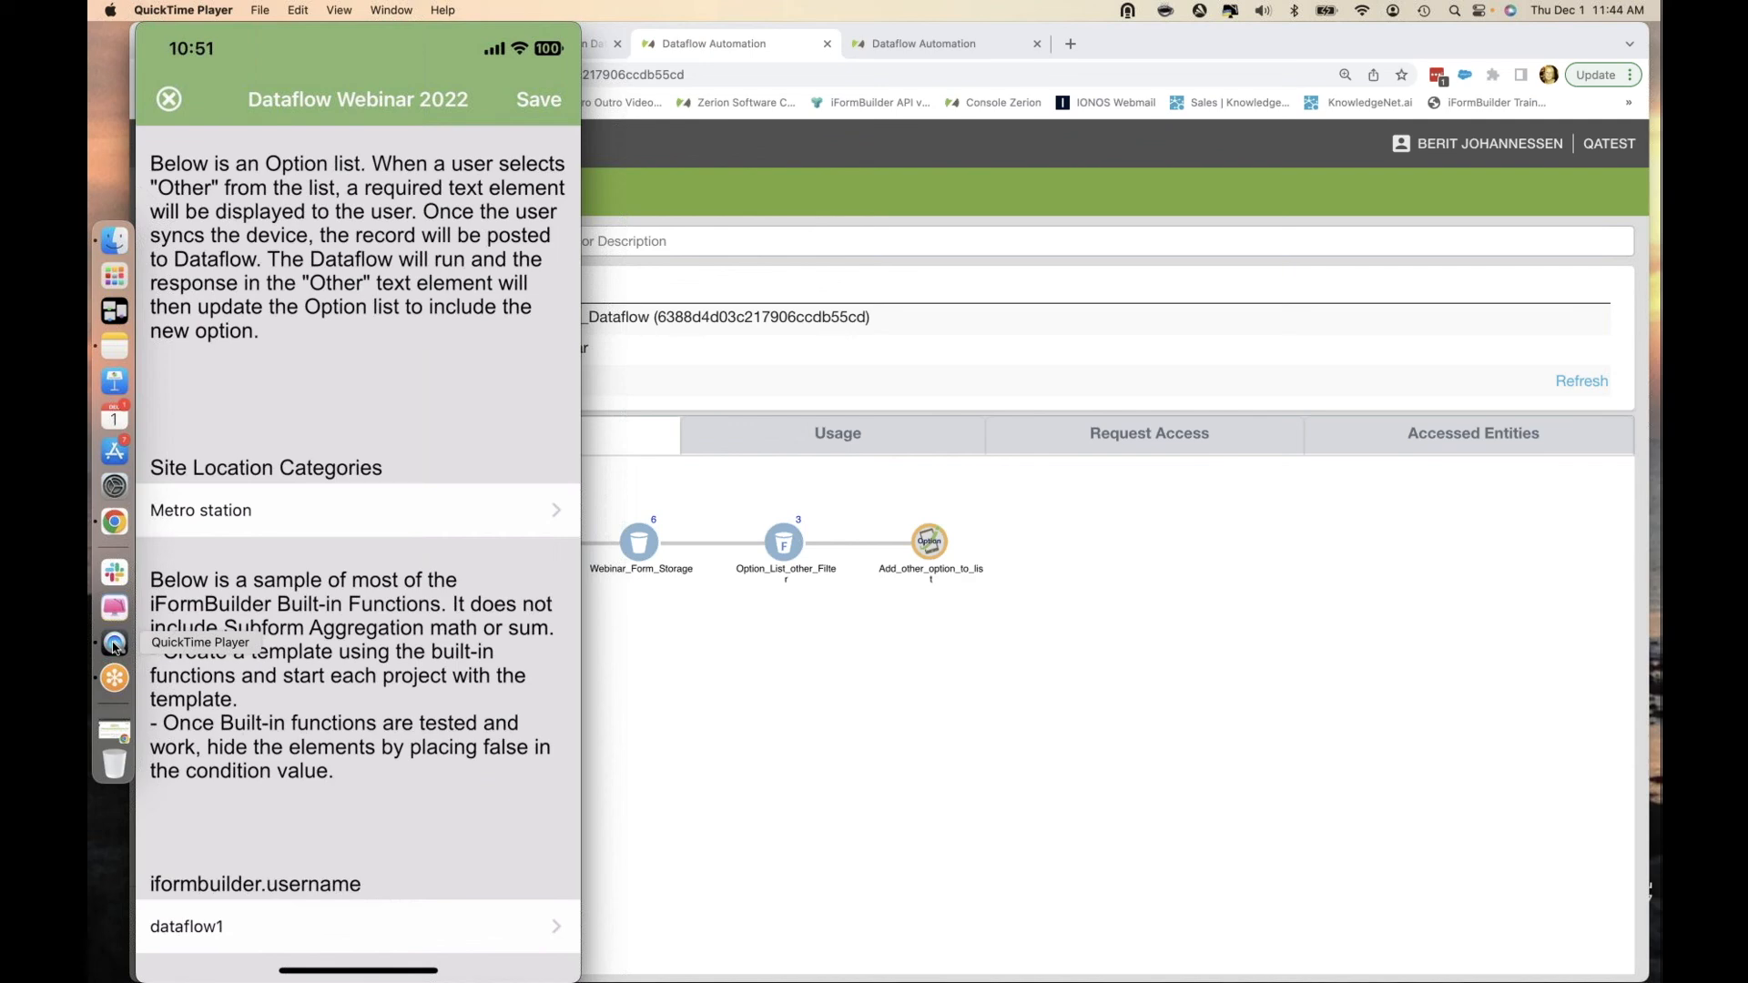
{"action": "left_click", "coordinate": [731, 232]}
Switch to the webinar's Google Slides deck, start the slideshow at Dataflow Best Practices and advance one slide.
{"action": "left_click", "coordinate": [523, 43]}
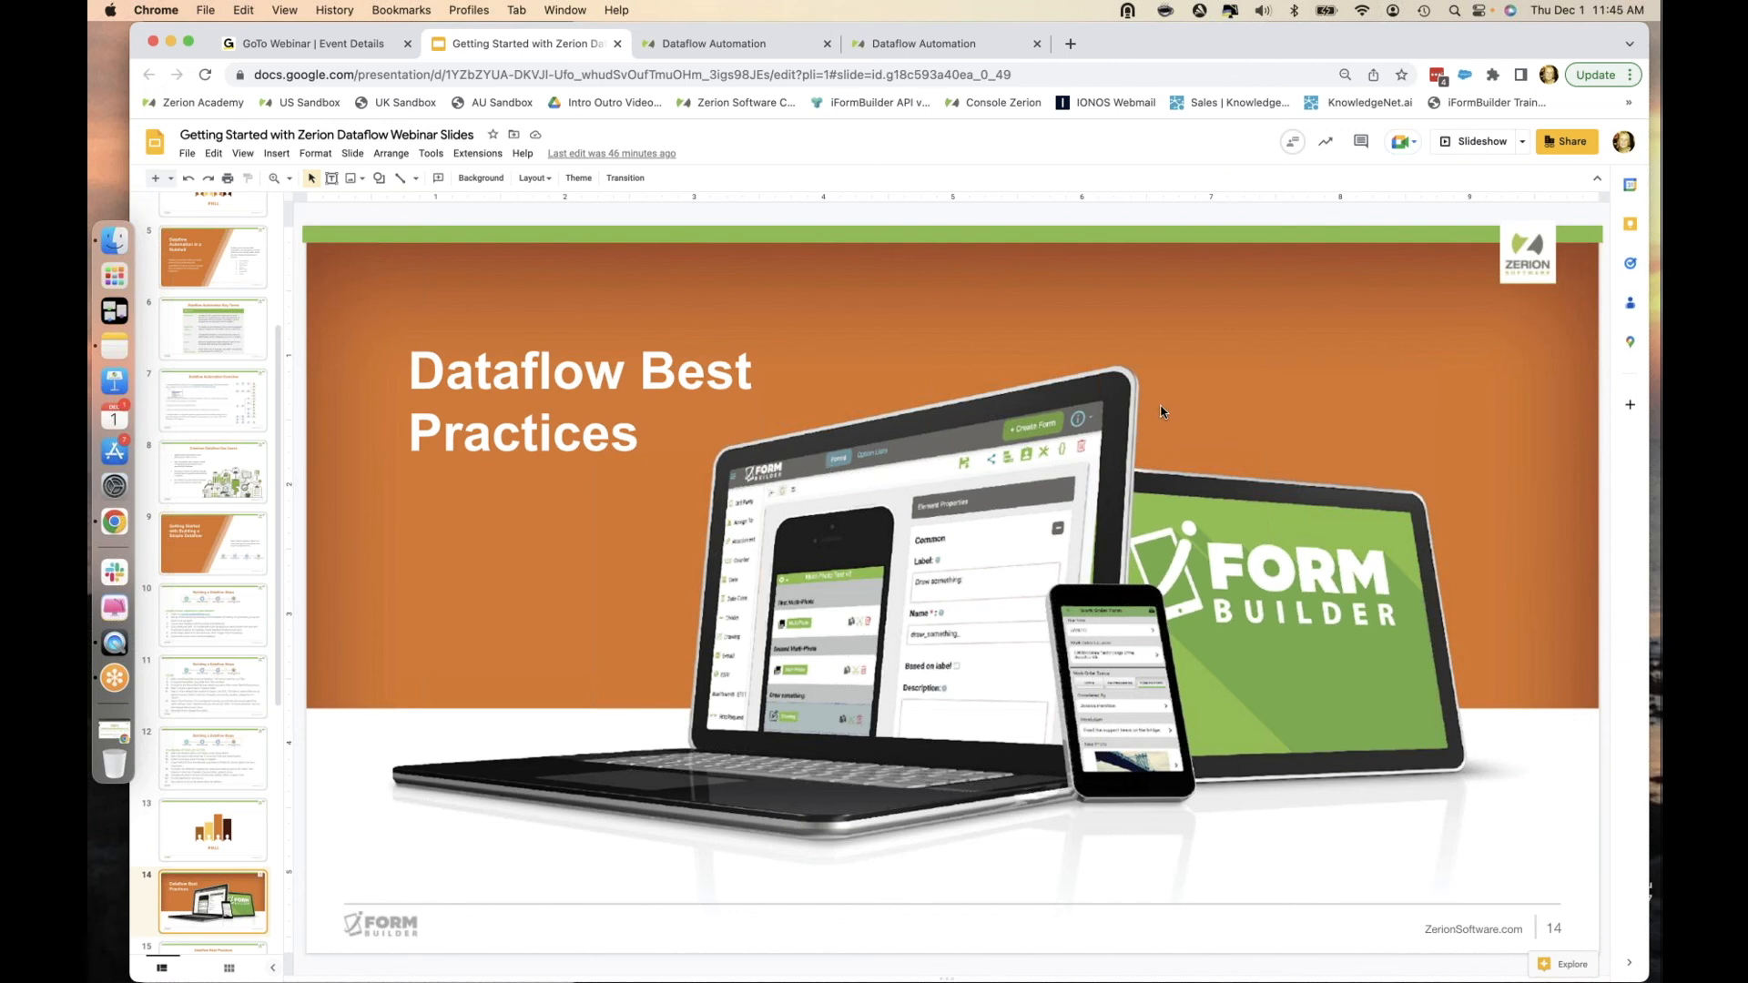
{"action": "left_click", "coordinate": [1475, 143]}
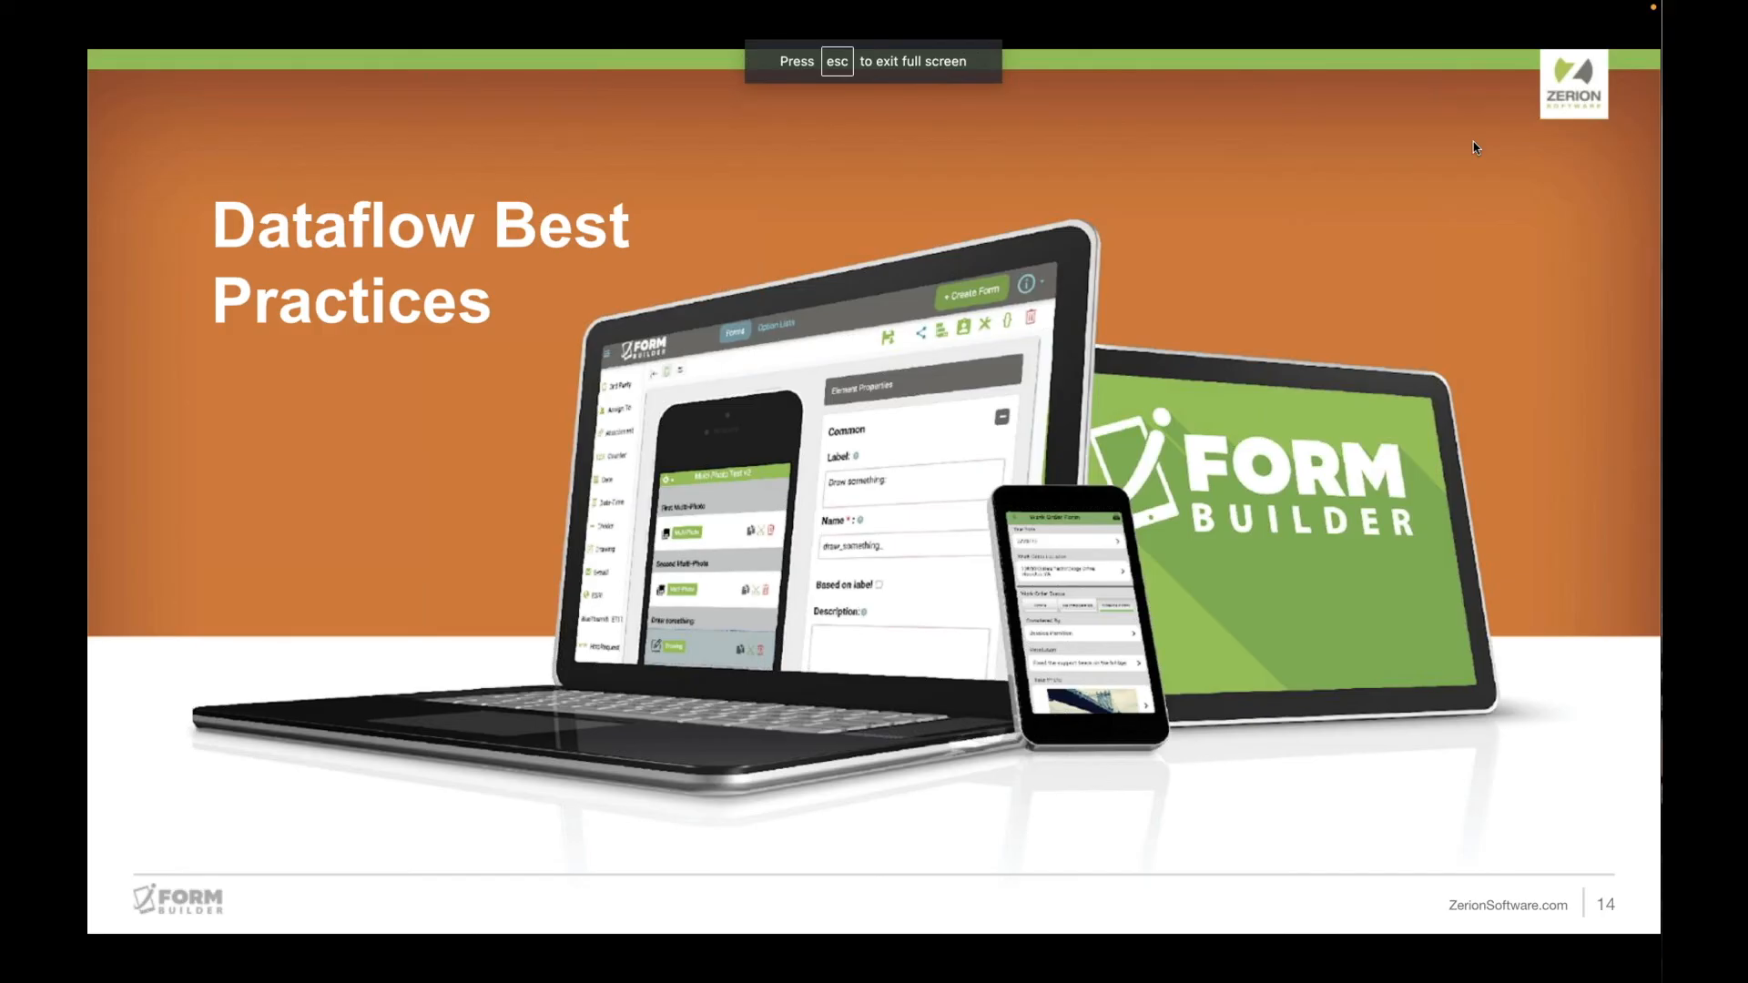
{"action": "left_click", "coordinate": [1475, 147]}
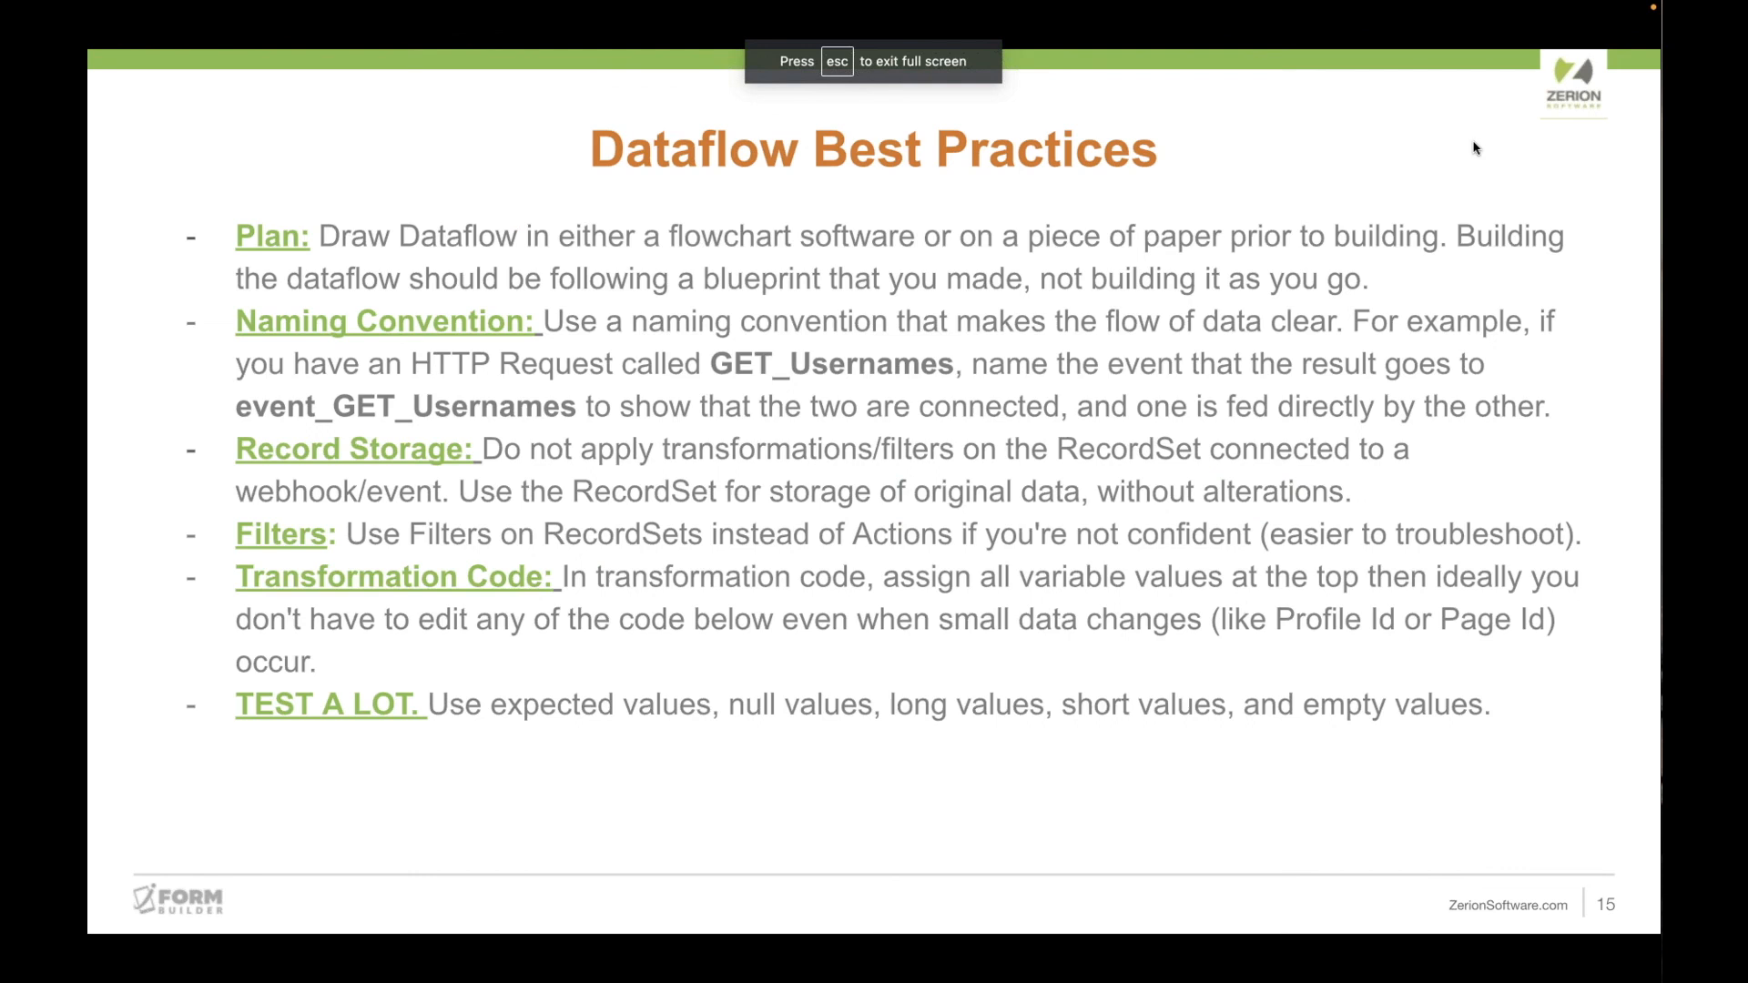